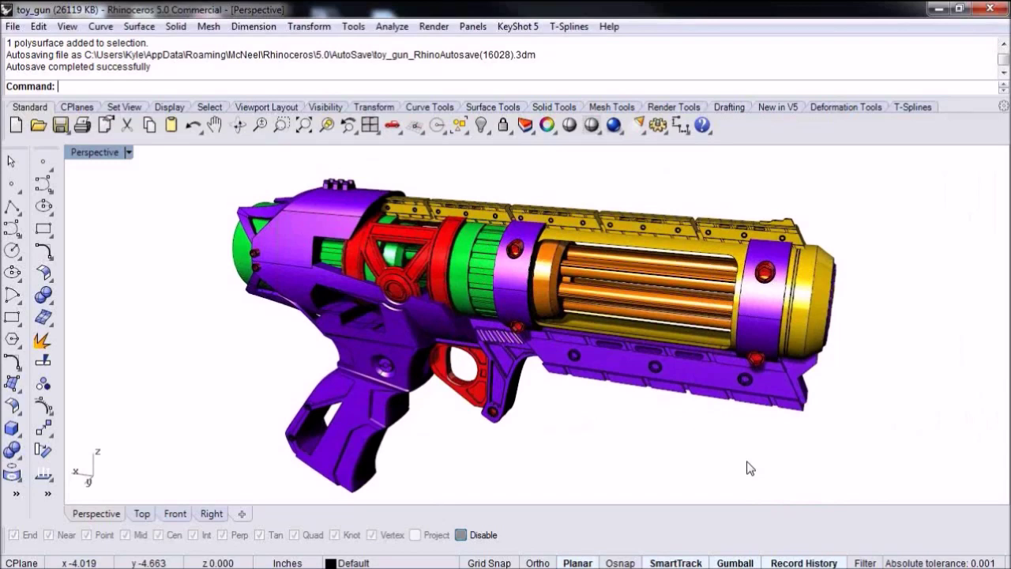
Examine the toy gun's barrel assembly, top rail, lower rail and grip from several front and side angles
{"action": "right_click_drag", "start_coordinate": [639, 481], "coordinate": [611, 481]}
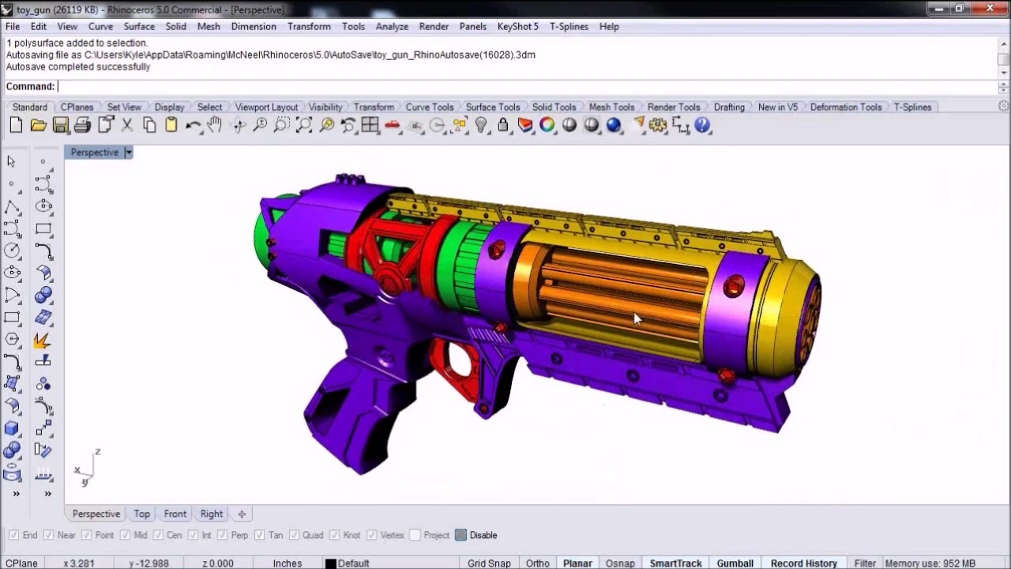
{"action": "left_click", "coordinate": [655, 235]}
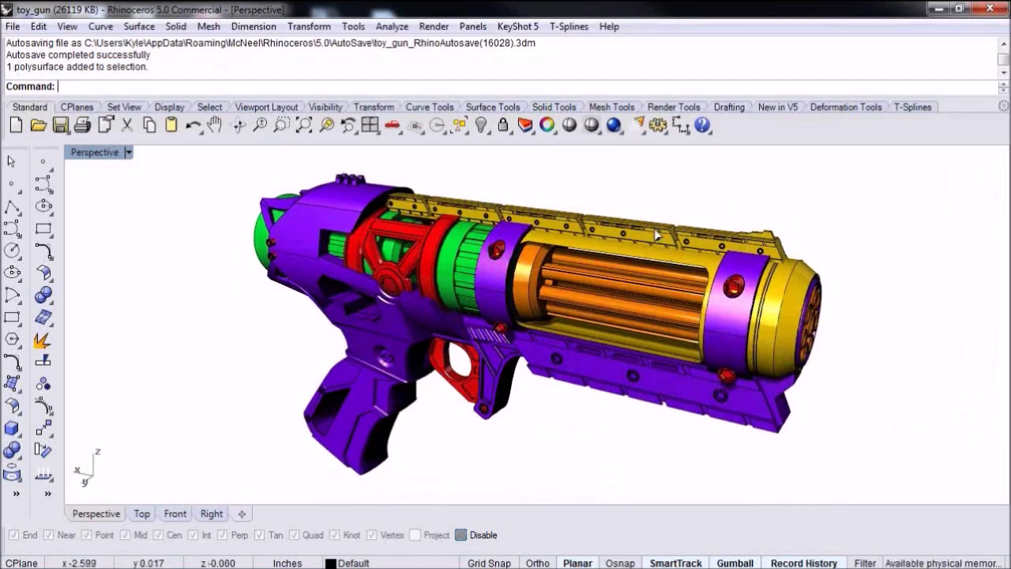
{"action": "left_click", "coordinate": [640, 348]}
{"action": "left_click", "coordinate": [587, 426]}
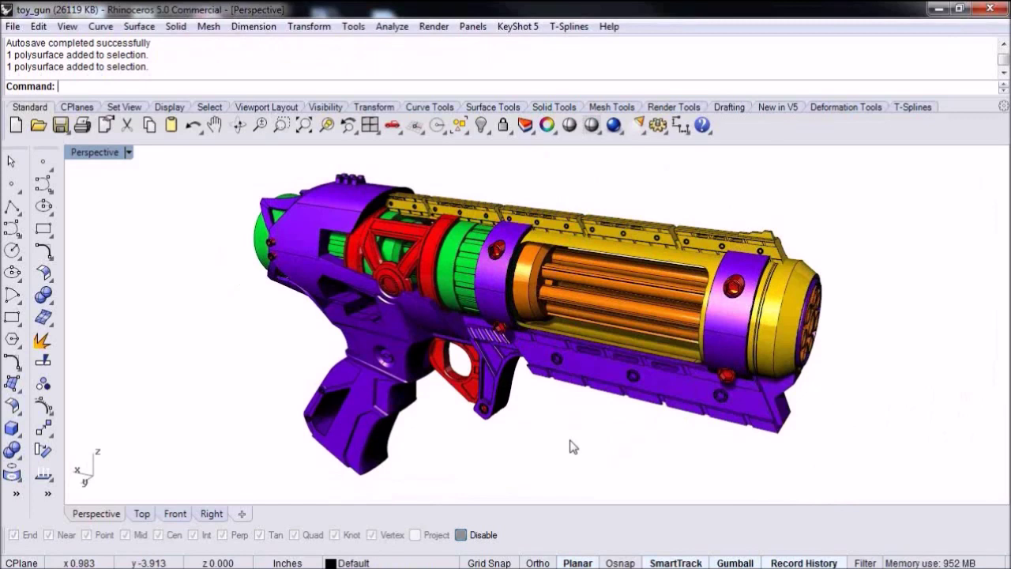
{"action": "right_click_drag", "start_coordinate": [574, 447], "coordinate": [527, 452]}
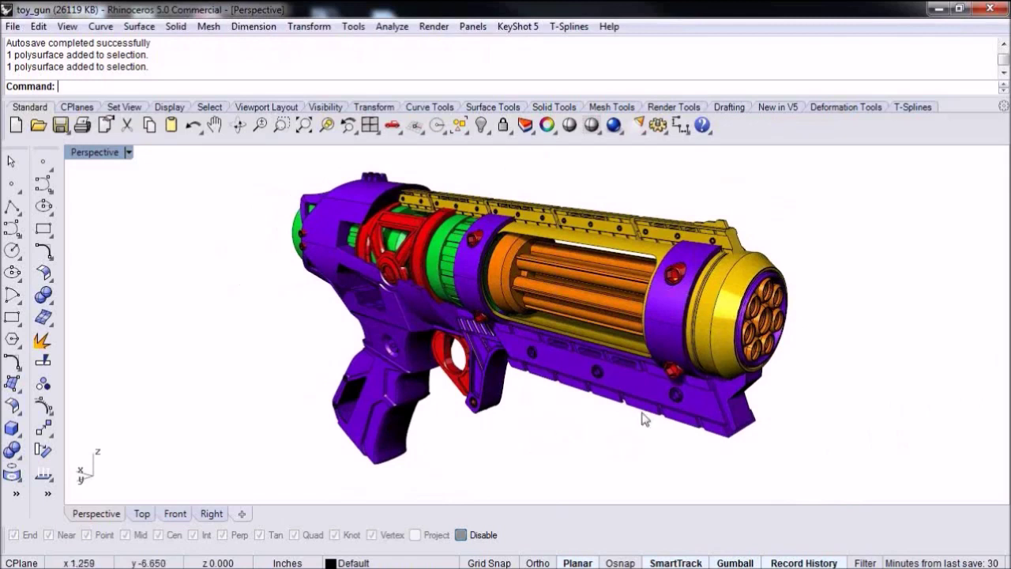
{"action": "left_click", "coordinate": [478, 234]}
{"action": "left_click", "coordinate": [556, 457]}
{"action": "left_click", "coordinate": [619, 389]}
{"action": "left_click", "coordinate": [592, 443]}
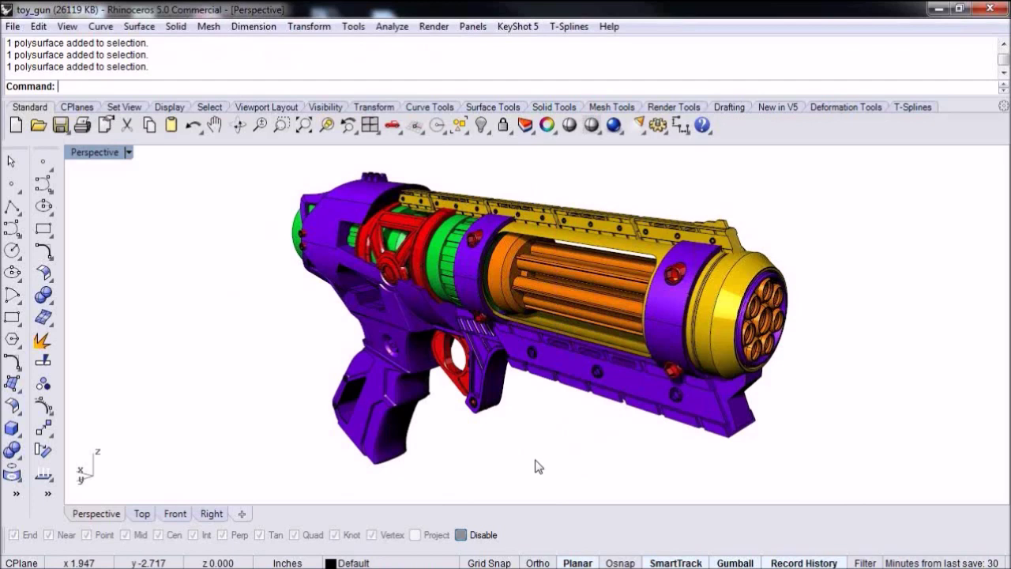
{"action": "right_click_drag", "start_coordinate": [535, 466], "coordinate": [551, 460]}
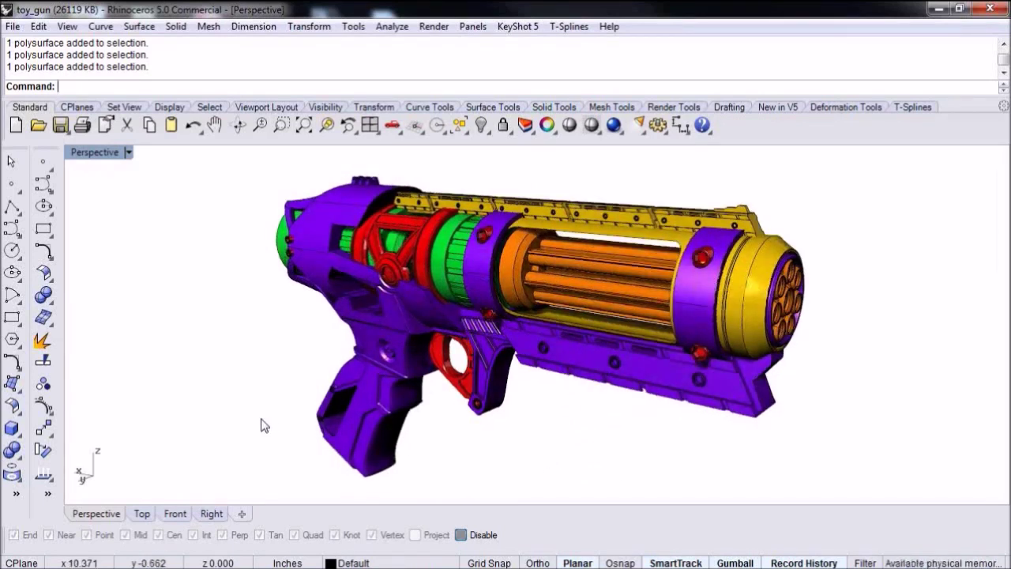
{"action": "right_click_drag", "start_coordinate": [183, 404], "coordinate": [190, 411]}
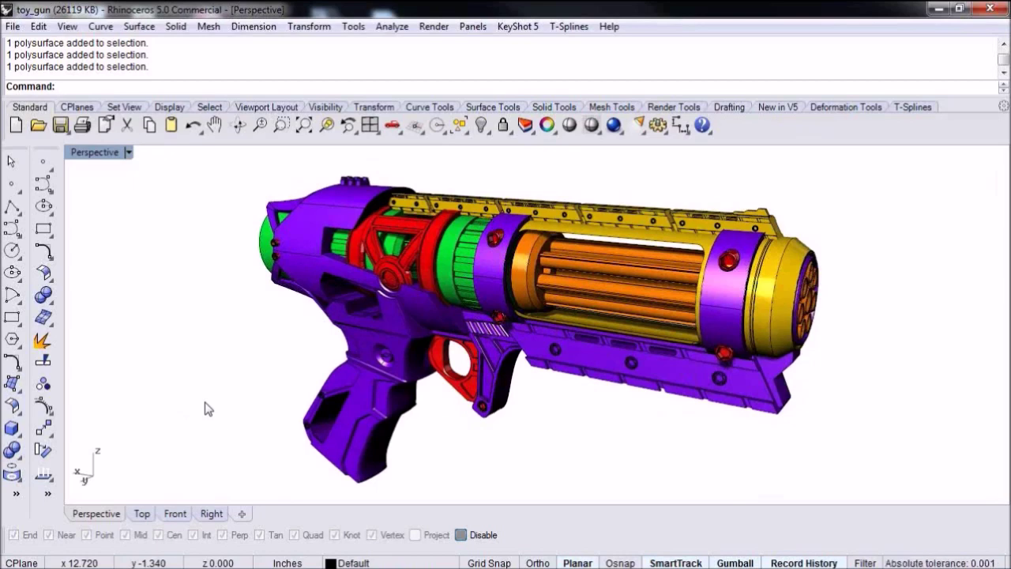
{"action": "right_click_drag", "start_coordinate": [212, 429], "coordinate": [189, 423]}
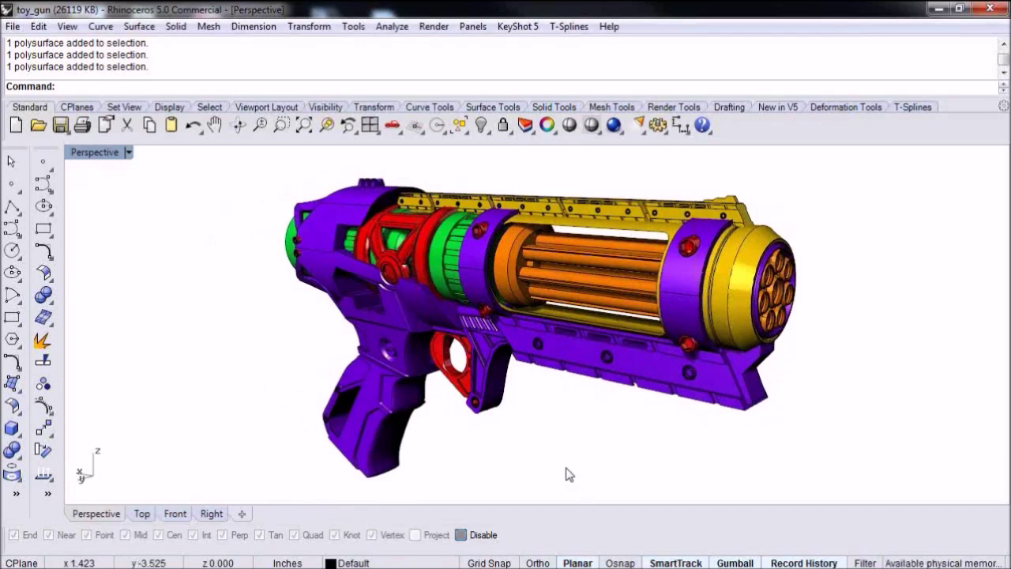
Select the top rail, barrel shell, inner tubes, bolts and trigger in turn to check them as individual parts
{"action": "left_click", "coordinate": [727, 266]}
{"action": "left_click", "coordinate": [487, 212]}
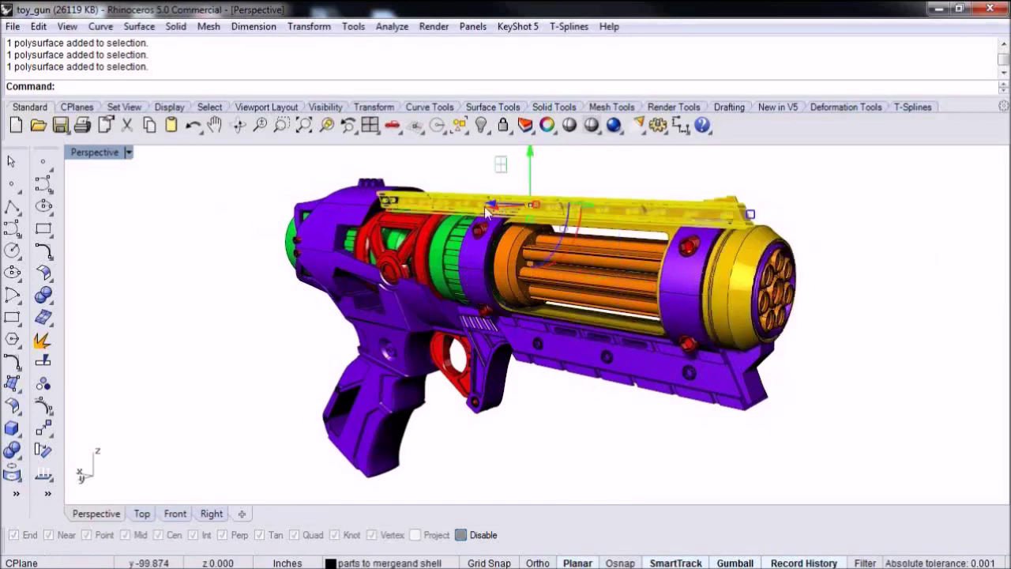
{"action": "left_click", "coordinate": [212, 228]}
{"action": "left_click", "coordinate": [584, 298]}
{"action": "left_click", "coordinate": [660, 401]}
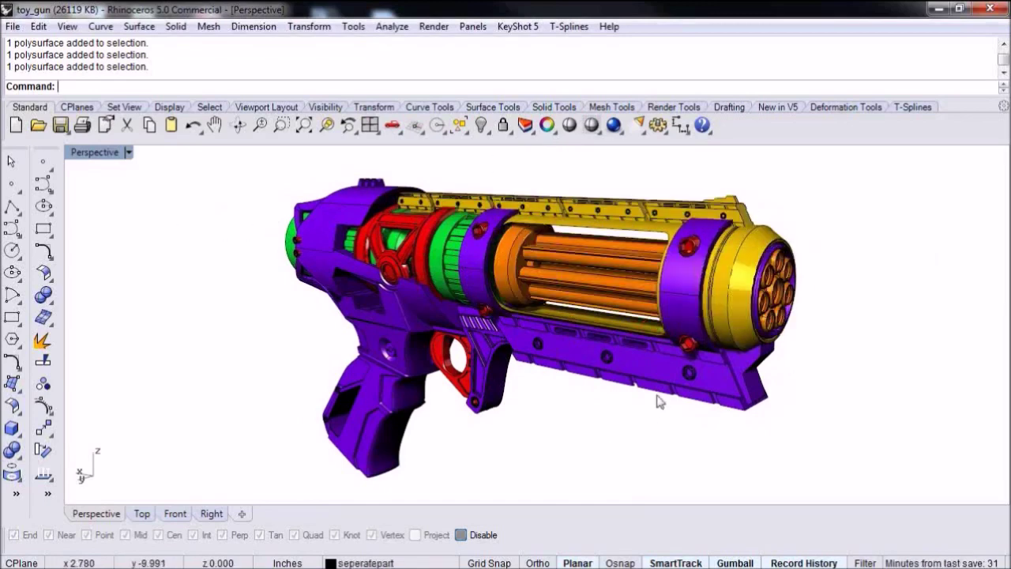
{"action": "left_click", "coordinate": [690, 346]}
{"action": "left_click", "coordinate": [873, 252]}
{"action": "left_click", "coordinate": [689, 250]}
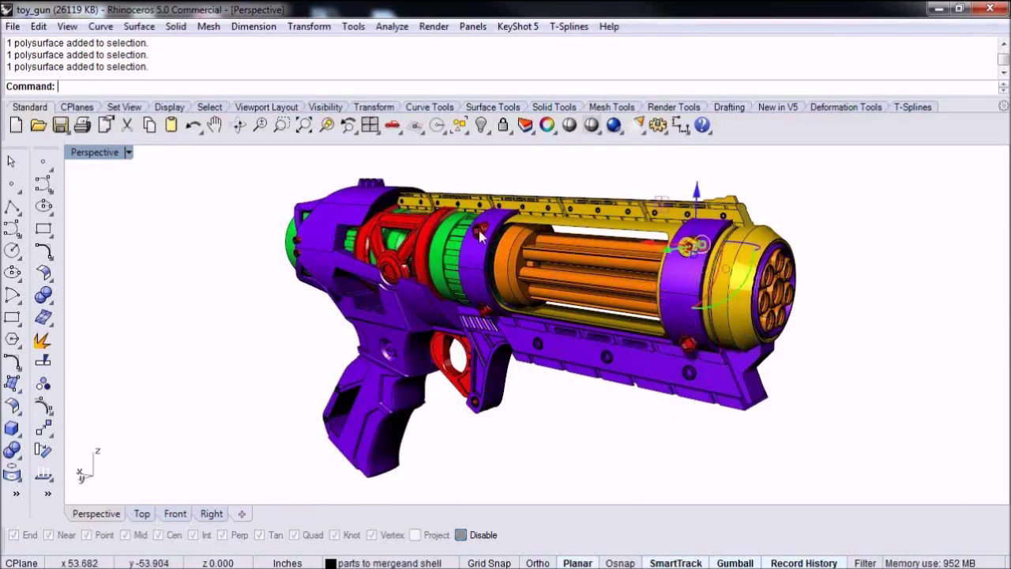
{"action": "left_click", "coordinate": [481, 231]}
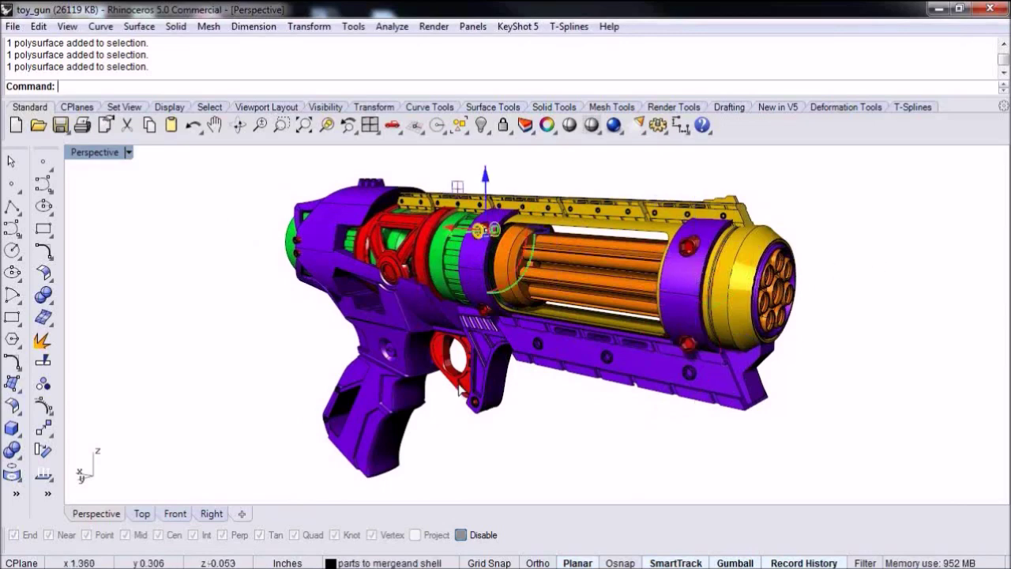
{"action": "left_click", "coordinate": [462, 383]}
{"action": "left_click", "coordinate": [578, 464]}
Examine the lower rail, bolts and trigger area of the gun up close
{"action": "right_click_drag", "start_coordinate": [554, 456], "coordinate": [555, 384]}
{"action": "left_click", "coordinate": [555, 389]}
{"action": "left_click", "coordinate": [677, 425]}
{"action": "right_click_drag", "start_coordinate": [580, 429], "coordinate": [574, 428]}
{"action": "scroll", "coordinate": [496, 347], "scroll_direction": "up", "scroll_amount": 8}
{"action": "left_click", "coordinate": [496, 311]}
{"action": "right_click_drag", "start_coordinate": [720, 418], "coordinate": [697, 405]}
{"action": "scroll", "coordinate": [629, 374], "scroll_direction": "down", "scroll_amount": 5}
{"action": "key", "text": "Escape"}
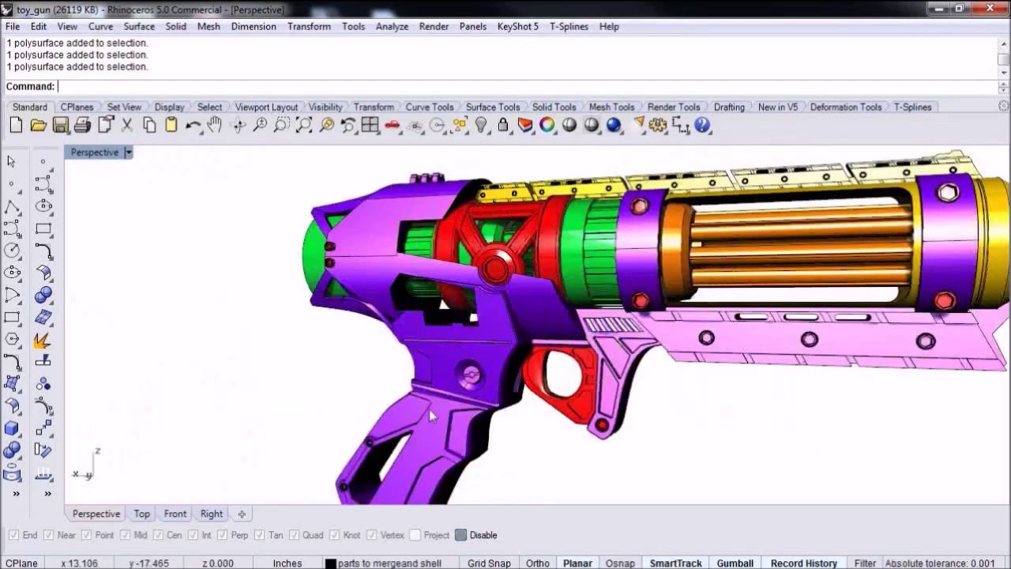
Examine the green rear cylinder, the purple rear housing and the opposite side of the gun
{"action": "right_click_drag", "start_coordinate": [379, 397], "coordinate": [515, 440]}
{"action": "scroll", "coordinate": [584, 290], "scroll_direction": "up", "scroll_amount": 5}
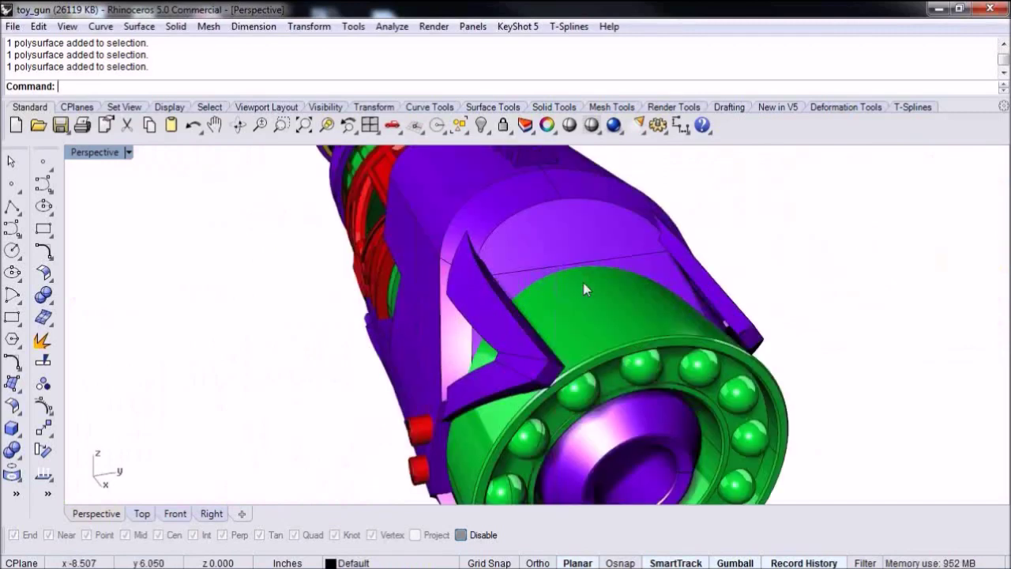
{"action": "right_click_drag", "start_coordinate": [585, 290], "coordinate": [469, 292]}
{"action": "left_click", "coordinate": [476, 347]}
{"action": "left_click", "coordinate": [644, 305]}
{"action": "right_click_drag", "start_coordinate": [644, 305], "coordinate": [564, 408]}
{"action": "scroll", "coordinate": [564, 408], "scroll_direction": "down", "scroll_amount": 5}
{"action": "scroll", "coordinate": [567, 300], "scroll_direction": "up", "scroll_amount": 3}
{"action": "scroll", "coordinate": [567, 300], "scroll_direction": "up", "scroll_amount": 5}
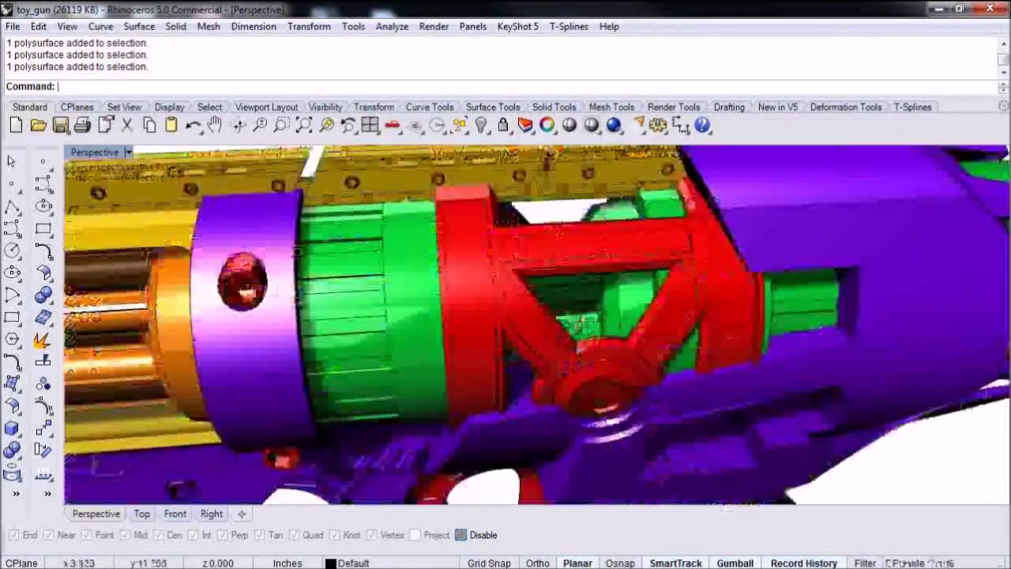
{"action": "right_click_drag", "start_coordinate": [567, 301], "coordinate": [527, 399]}
{"action": "scroll", "coordinate": [651, 312], "scroll_direction": "down", "scroll_amount": 6}
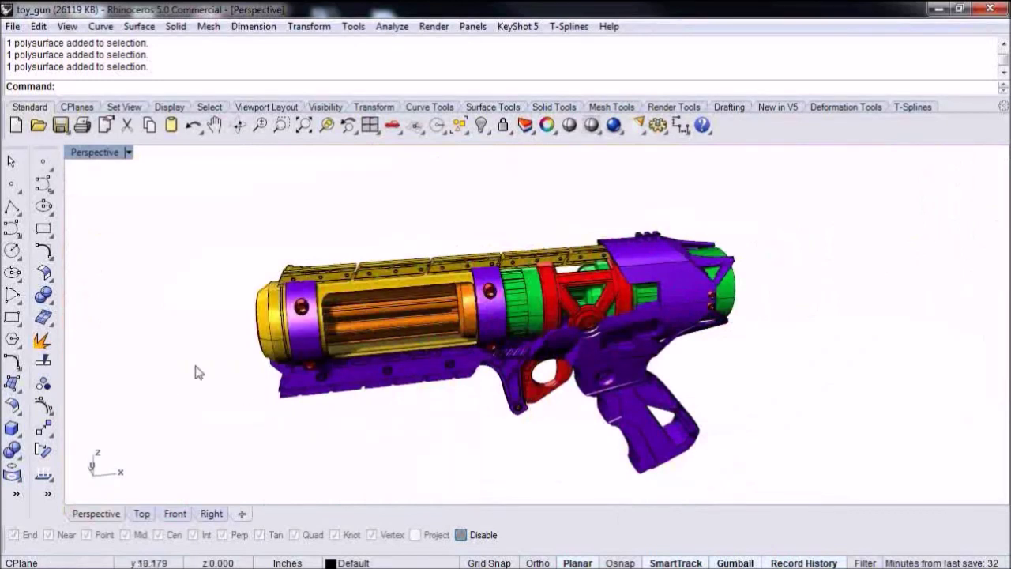
Select all open polysurfaces, invert the selection and hide every other part
{"action": "left_click", "coordinate": [44, 473]}
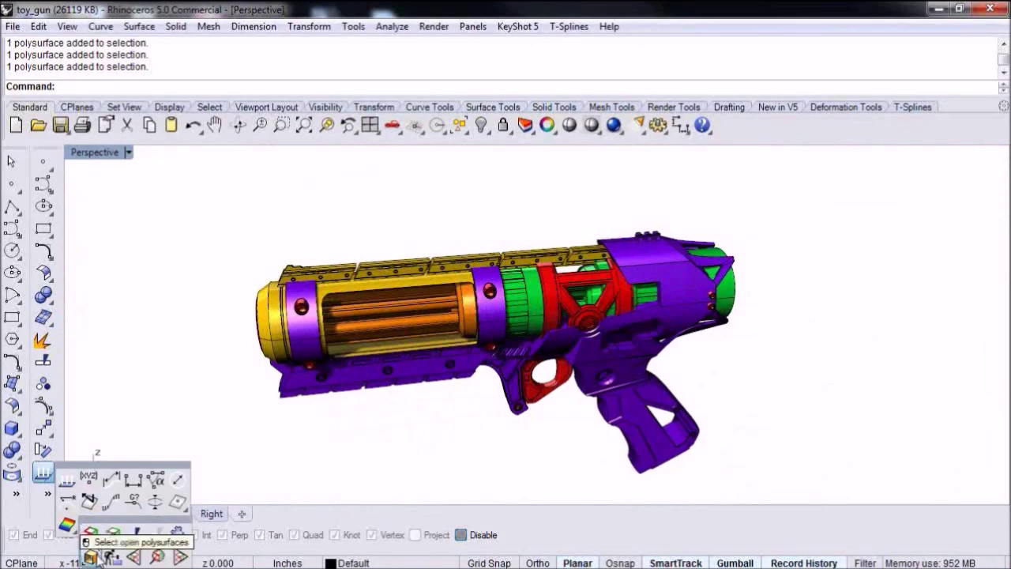
{"action": "left_click", "coordinate": [96, 556]}
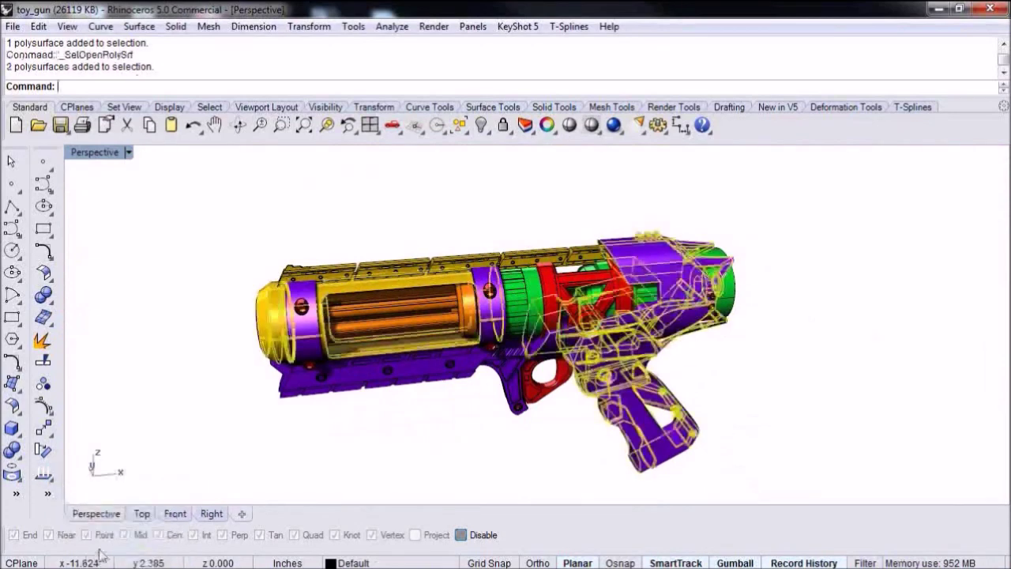
{"action": "right_click_drag", "start_coordinate": [357, 464], "coordinate": [364, 434]}
{"action": "key", "text": "ctrl+i"}
{"action": "key", "text": "ctrl+h"}
{"action": "right_click_drag", "start_coordinate": [440, 469], "coordinate": [695, 331]}
Select the yellow barrel shell and purple grip body and show their naked edges
{"action": "left_click_drag", "start_coordinate": [847, 252], "coordinate": [254, 505]}
{"action": "left_click_drag", "start_coordinate": [252, 499], "coordinate": [252, 499]}
{"action": "left_click", "coordinate": [44, 384]}
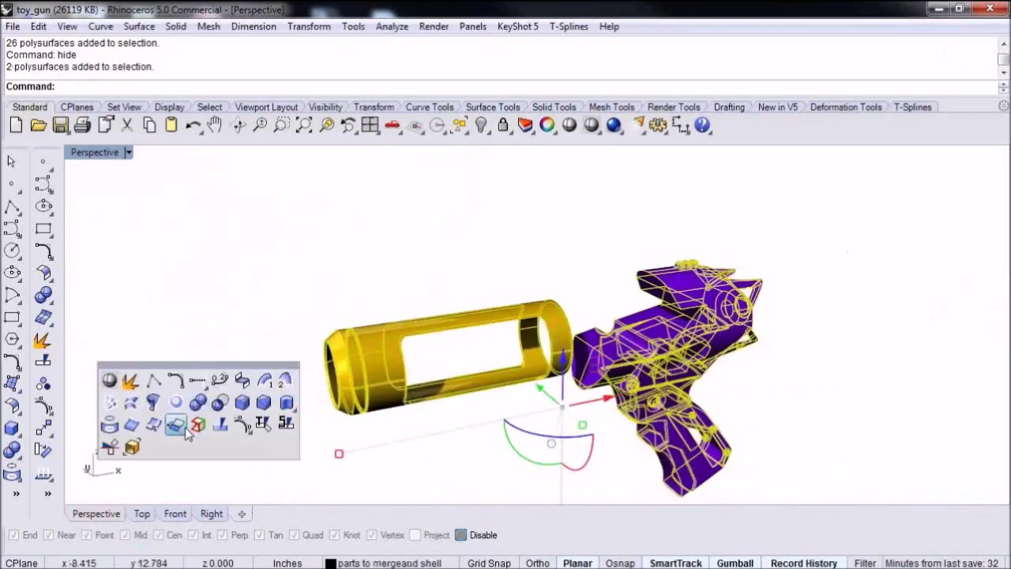
{"action": "left_click", "coordinate": [198, 422]}
Inspect the highlighted naked edges on the barrel shell's open end and the rear of the grip body
{"action": "right_click_drag", "start_coordinate": [575, 432], "coordinate": [388, 418]}
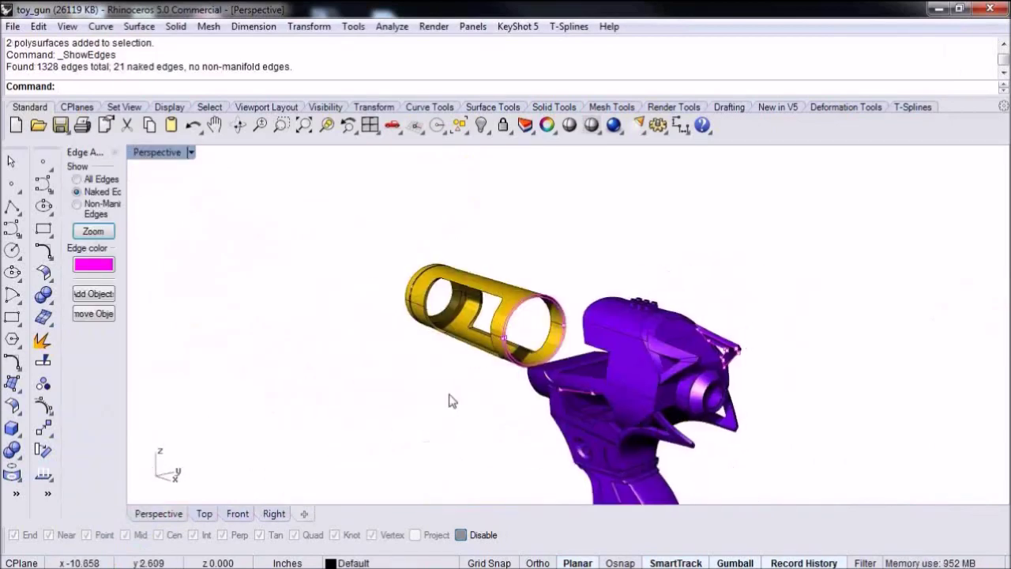
{"action": "scroll", "coordinate": [504, 338], "scroll_direction": "up", "scroll_amount": 8}
{"action": "scroll", "coordinate": [551, 351], "scroll_direction": "down", "scroll_amount": 7}
{"action": "right_click_drag", "start_coordinate": [550, 349], "coordinate": [496, 283]}
{"action": "right_click_drag", "start_coordinate": [577, 288], "coordinate": [618, 265]}
{"action": "scroll", "coordinate": [684, 241], "scroll_direction": "up", "scroll_amount": 10}
{"action": "scroll", "coordinate": [715, 232], "scroll_direction": "down", "scroll_amount": 10}
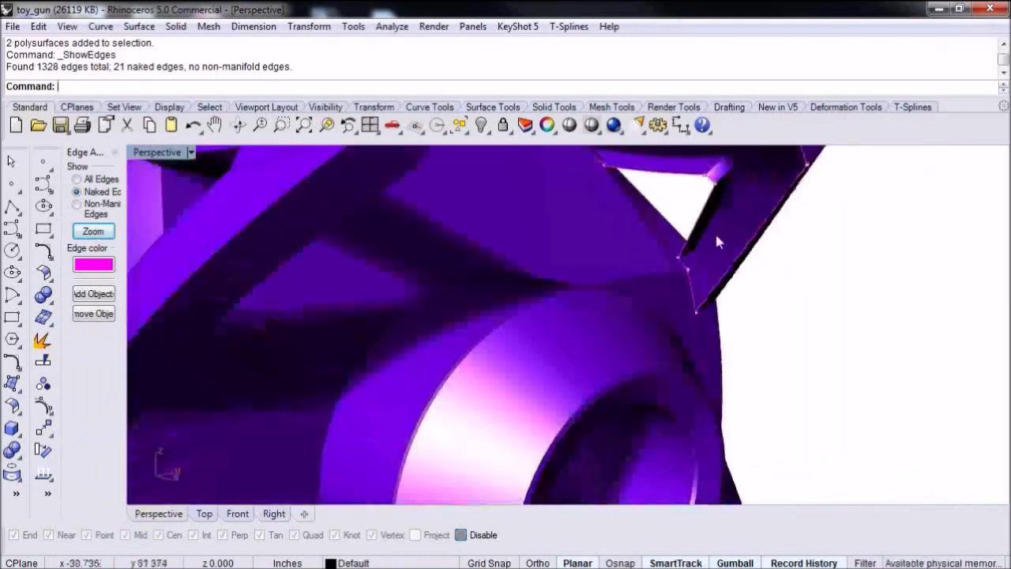
{"action": "right_click_drag", "start_coordinate": [710, 240], "coordinate": [652, 241]}
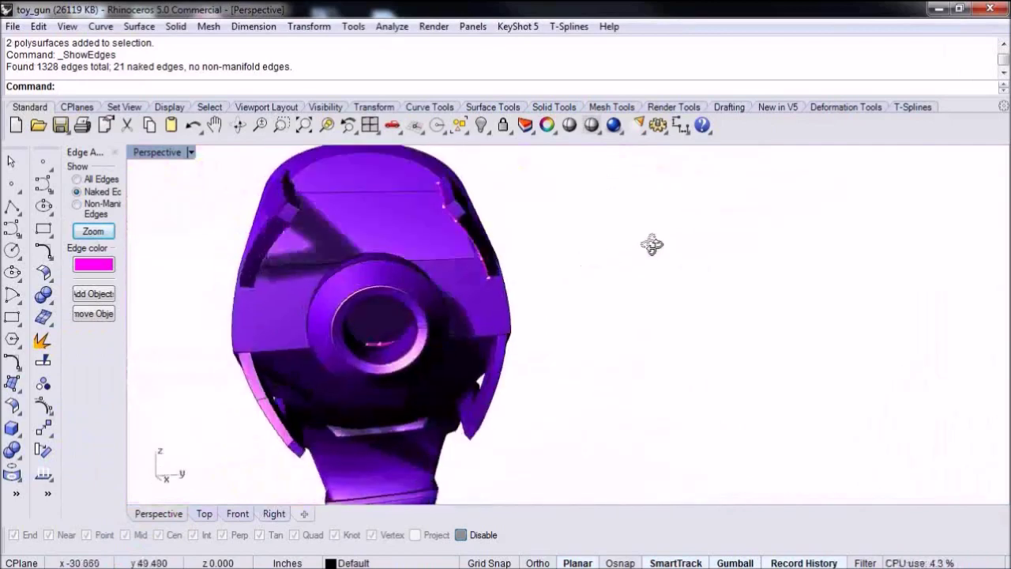
{"action": "scroll", "coordinate": [378, 345], "scroll_direction": "up", "scroll_amount": 5}
{"action": "scroll", "coordinate": [394, 341], "scroll_direction": "up", "scroll_amount": 2}
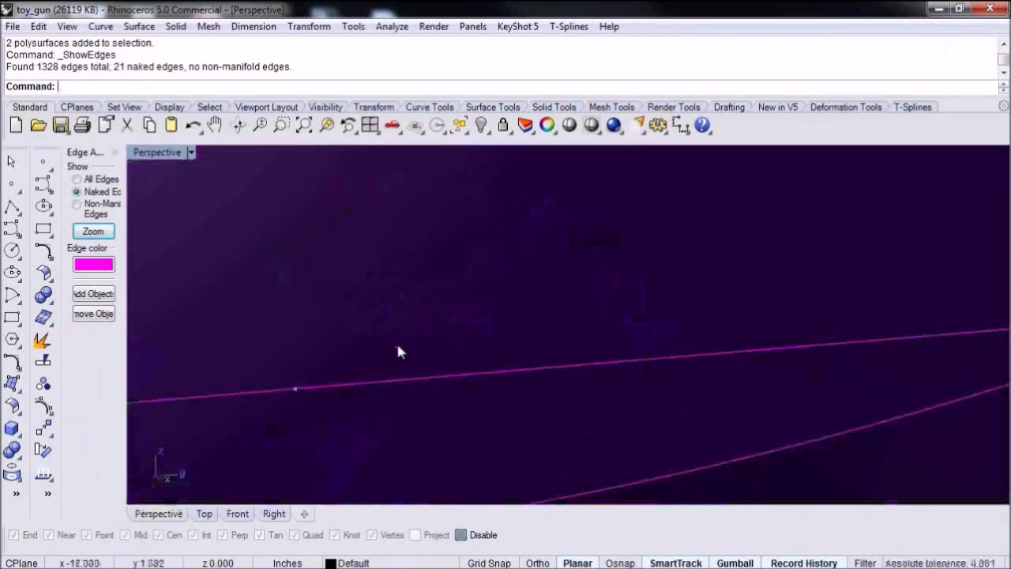
Inspect the naked edges along the grip body's side openings, and compare both open parts from each side
{"action": "scroll", "coordinate": [398, 350], "scroll_direction": "down", "scroll_amount": 10}
{"action": "right_click_drag", "start_coordinate": [397, 349], "coordinate": [673, 404]}
{"action": "scroll", "coordinate": [673, 404], "scroll_direction": "up", "scroll_amount": 5}
{"action": "scroll", "coordinate": [672, 405], "scroll_direction": "down", "scroll_amount": 8}
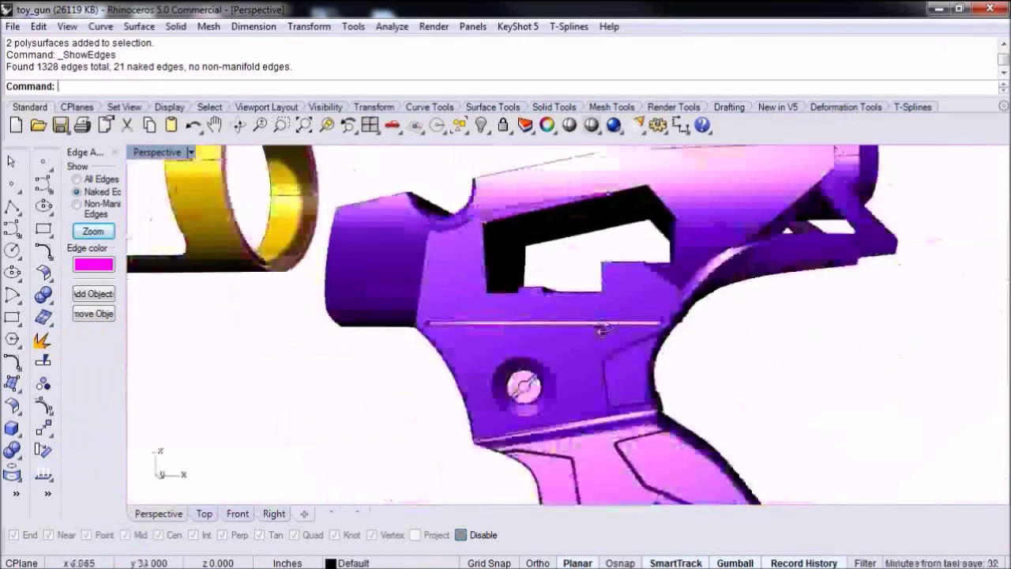
{"action": "scroll", "coordinate": [466, 184], "scroll_direction": "up", "scroll_amount": 4}
{"action": "scroll", "coordinate": [465, 184], "scroll_direction": "up", "scroll_amount": 3}
{"action": "right_click_drag", "start_coordinate": [466, 183], "coordinate": [631, 355], "text": "shift"}
{"action": "scroll", "coordinate": [490, 257], "scroll_direction": "down", "scroll_amount": 8}
{"action": "scroll", "coordinate": [521, 299], "scroll_direction": "down", "scroll_amount": 3}
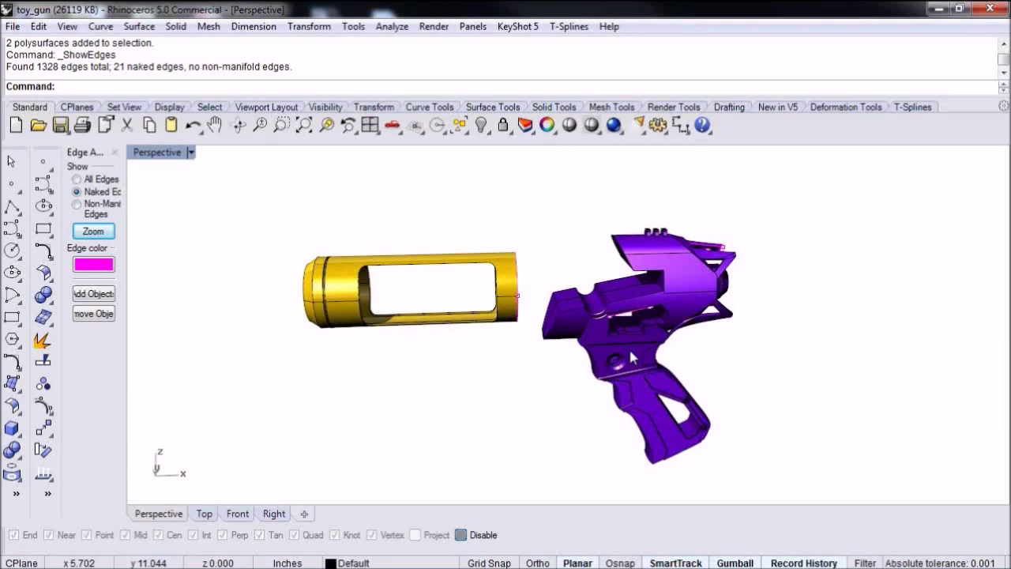
{"action": "right_click_drag", "start_coordinate": [680, 392], "coordinate": [642, 385]}
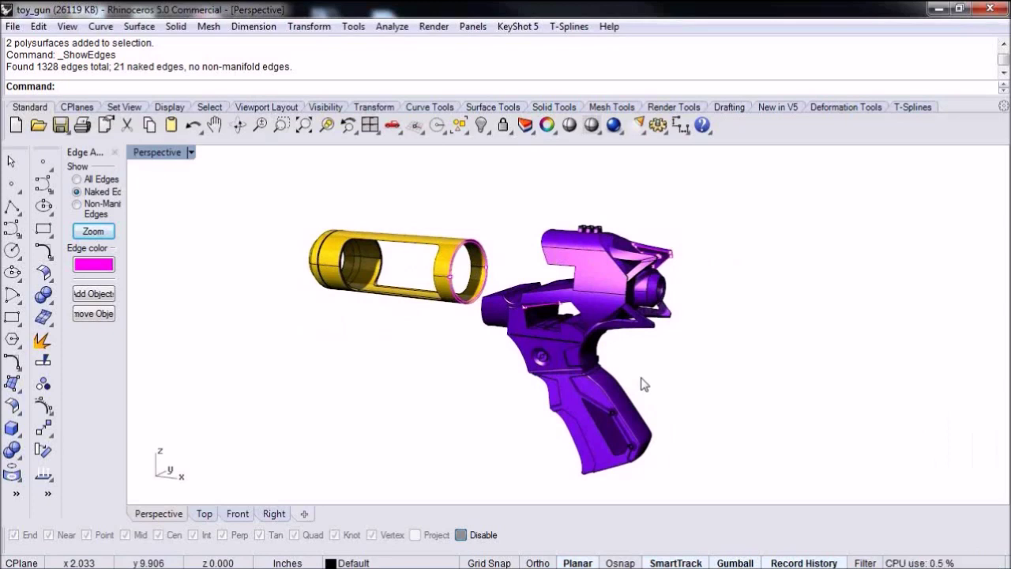
{"action": "right_click_drag", "start_coordinate": [594, 419], "coordinate": [720, 416]}
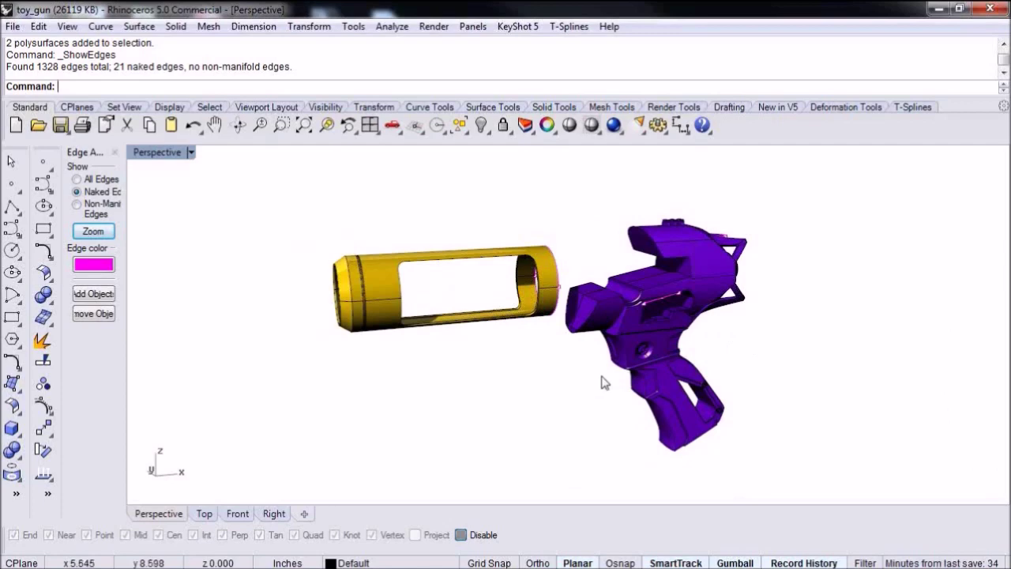
Show all hidden parts of the gun again and view the complete assembly from the side
{"action": "type", "text": "v"}
{"action": "key", "text": "Return"}
{"action": "type", "text": "show"}
{"action": "key", "text": "Return"}
{"action": "right_click_drag", "start_coordinate": [605, 384], "coordinate": [559, 362]}
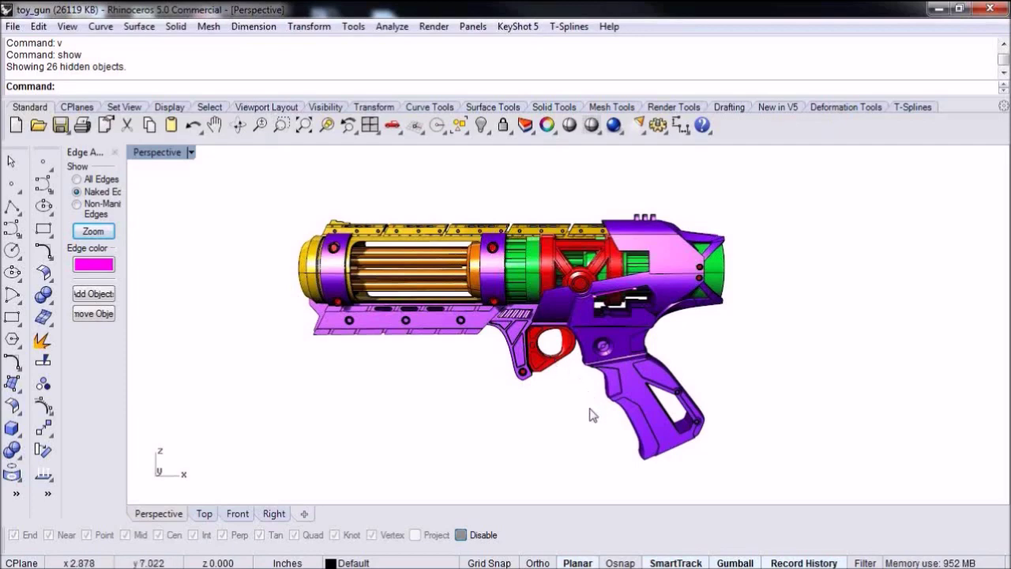
{"action": "right_click_drag", "start_coordinate": [593, 425], "coordinate": [679, 439]}
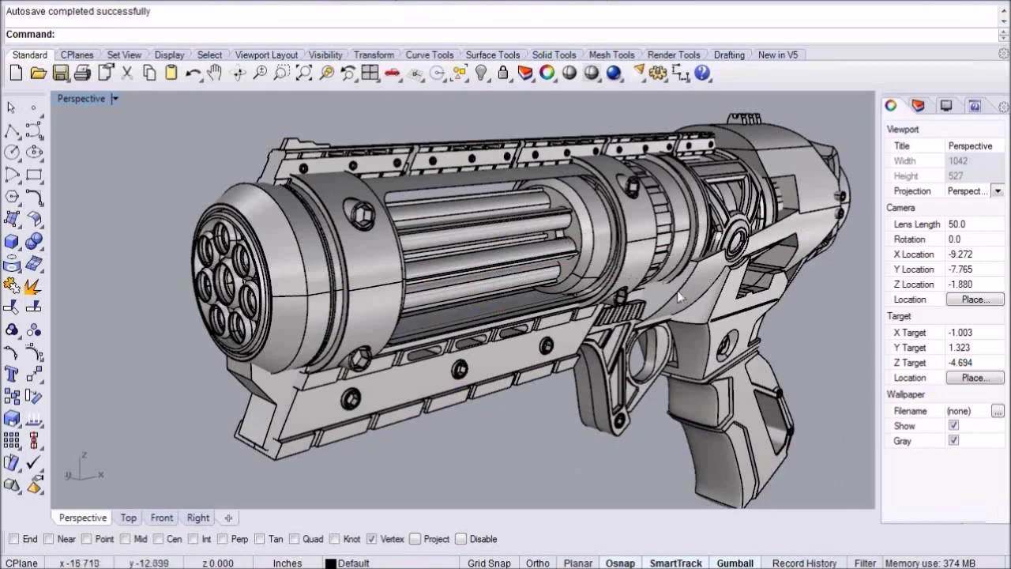
Open the Rhino3DPRINT 2015 browser beside the grey shaded gun model
{"action": "right_click_drag", "start_coordinate": [676, 291], "coordinate": [662, 292]}
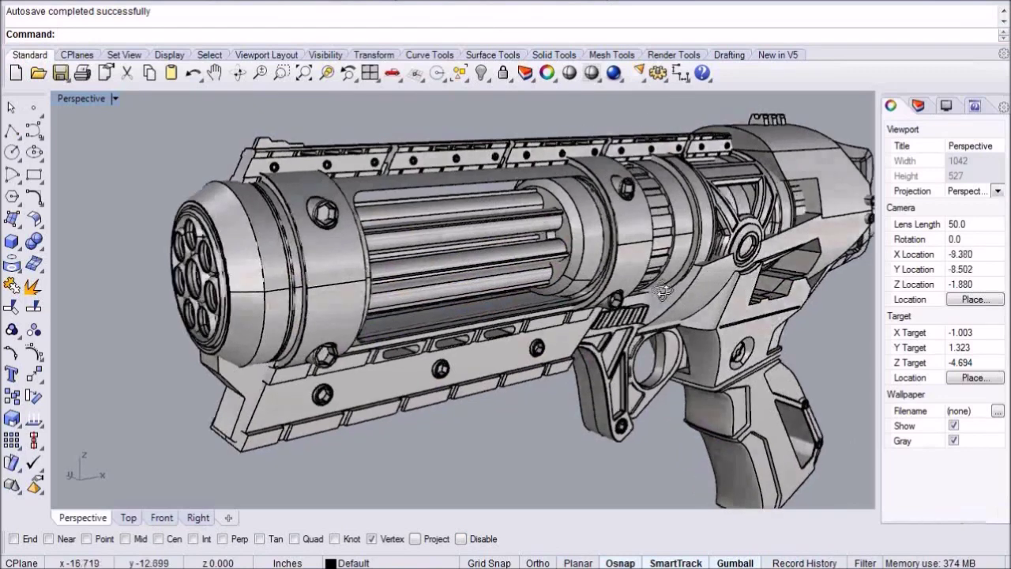
{"action": "scroll", "coordinate": [664, 293], "scroll_direction": "down", "scroll_amount": 3}
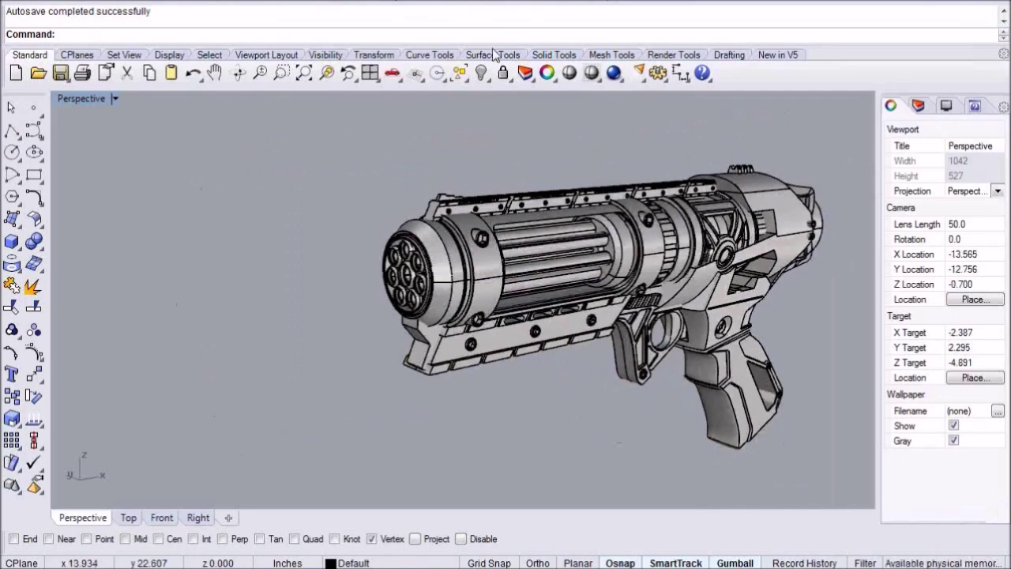
{"action": "left_click", "coordinate": [514, 5]}
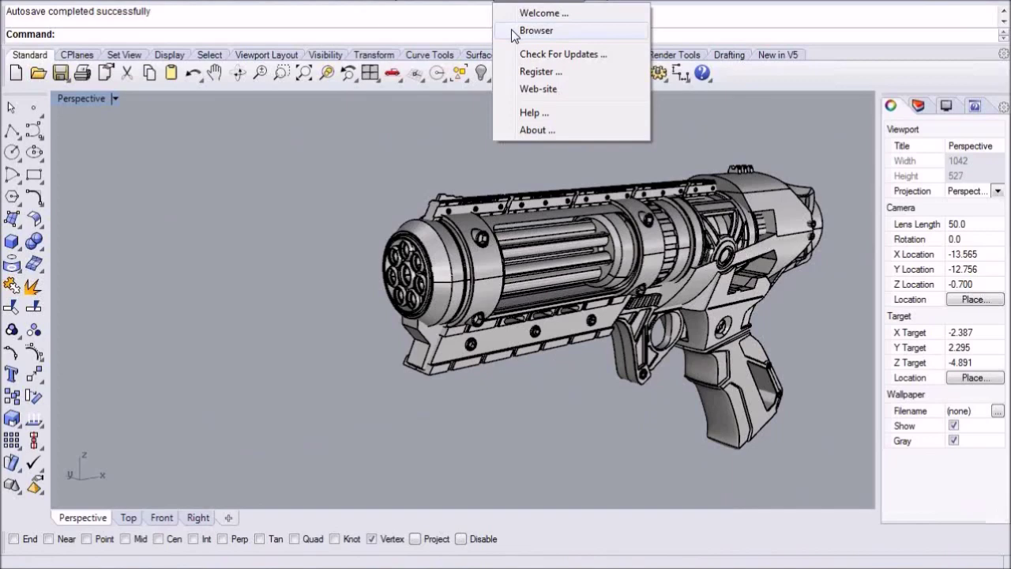
{"action": "left_click", "coordinate": [511, 29]}
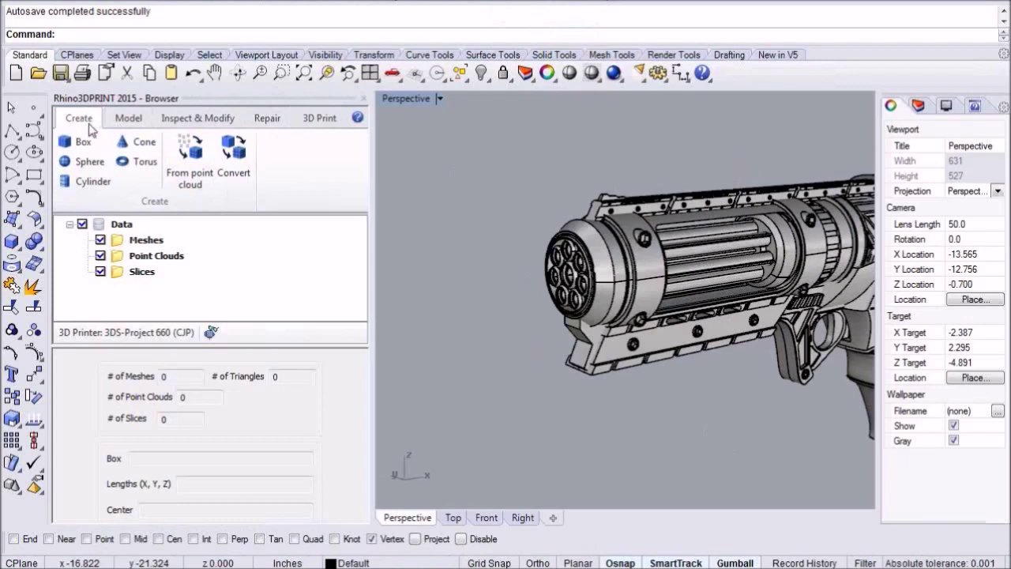
Review the Rhino3DPRINT tools for creating, modelling, inspecting and modifying, repairing, and 3D printing meshes
{"action": "left_click", "coordinate": [131, 122]}
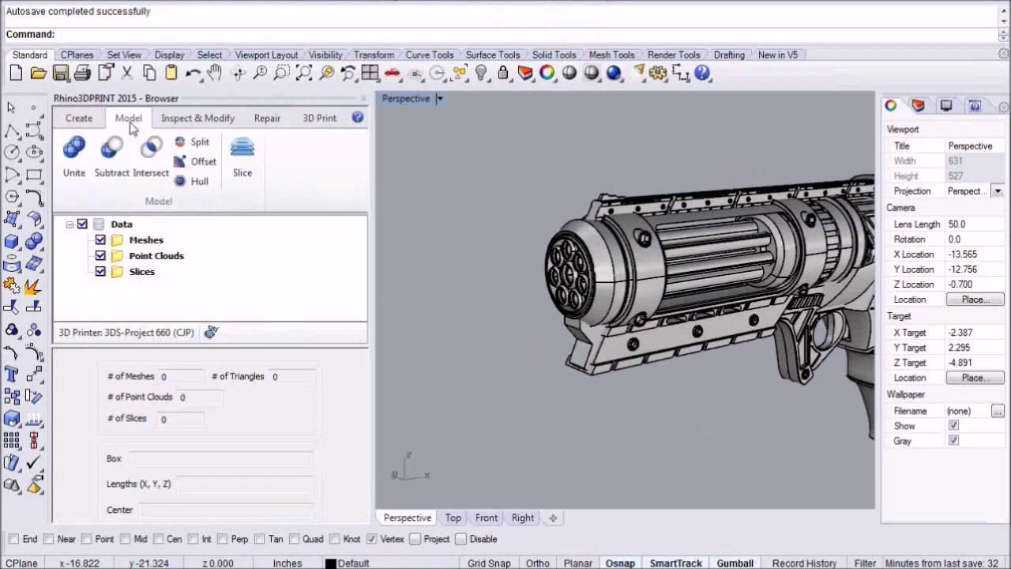
{"action": "left_click", "coordinate": [188, 123]}
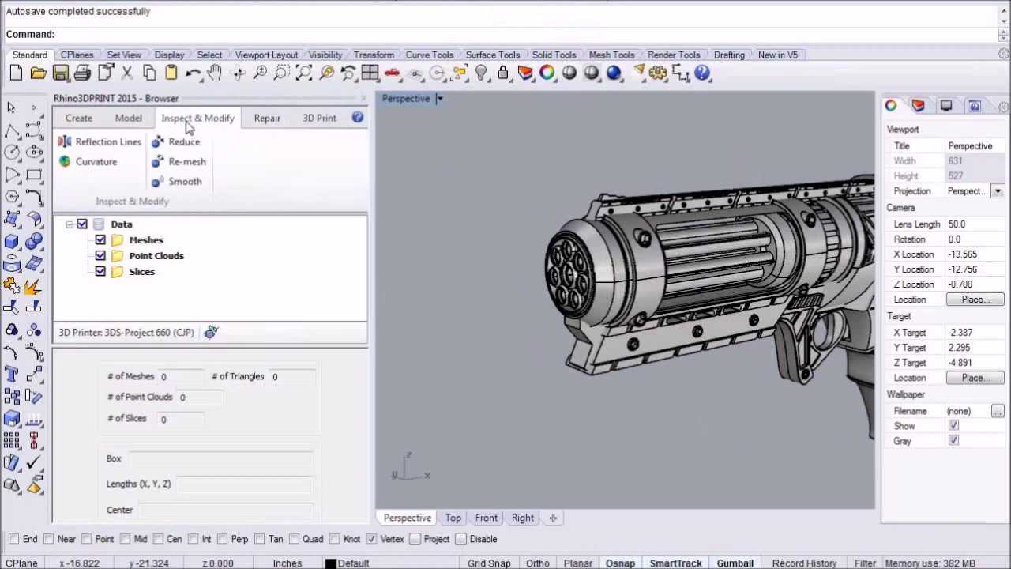
{"action": "left_click", "coordinate": [274, 123]}
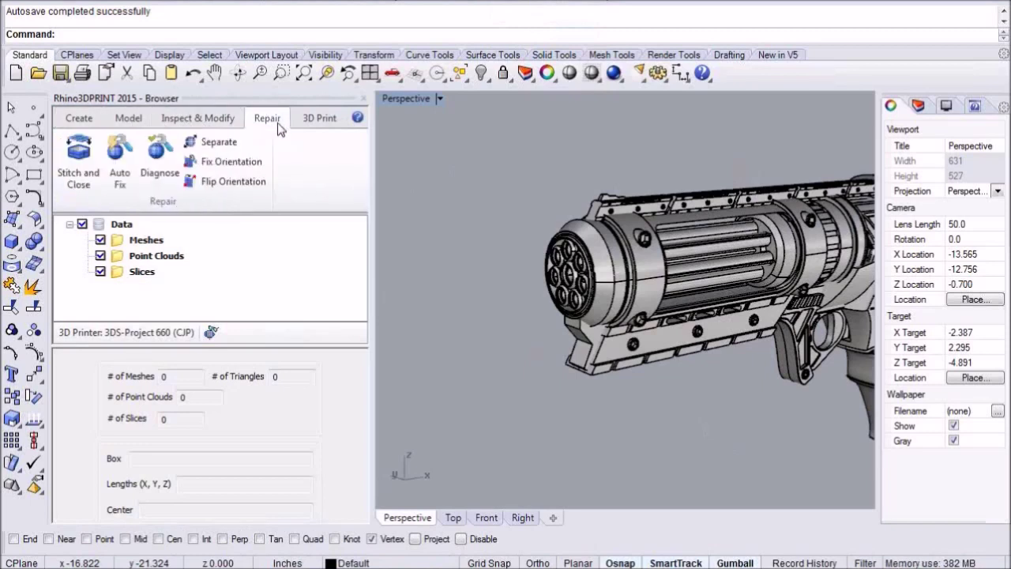
{"action": "left_click", "coordinate": [323, 125]}
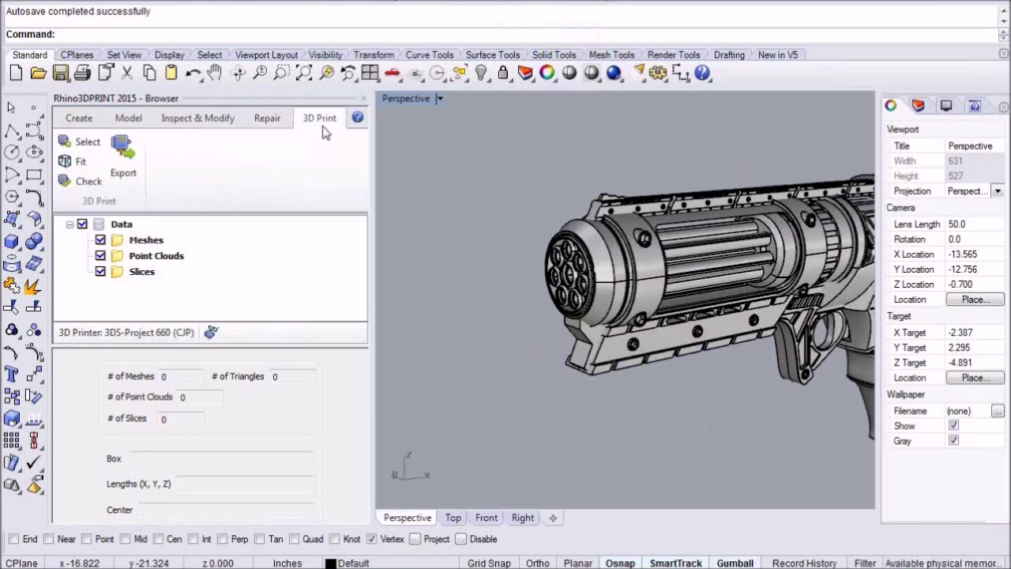
{"action": "left_click", "coordinate": [90, 125]}
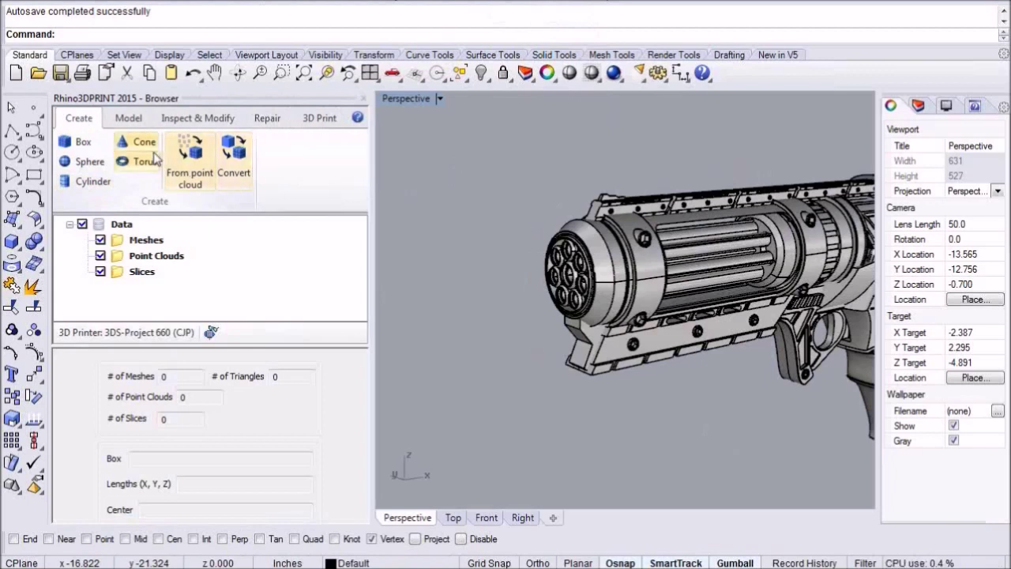
{"action": "left_click", "coordinate": [138, 122]}
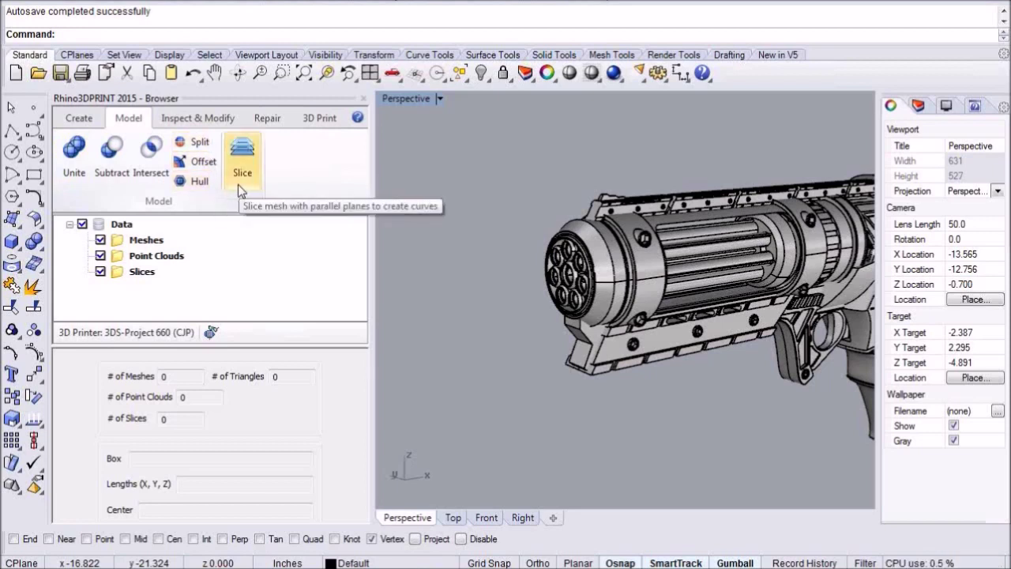
{"action": "left_click", "coordinate": [188, 125]}
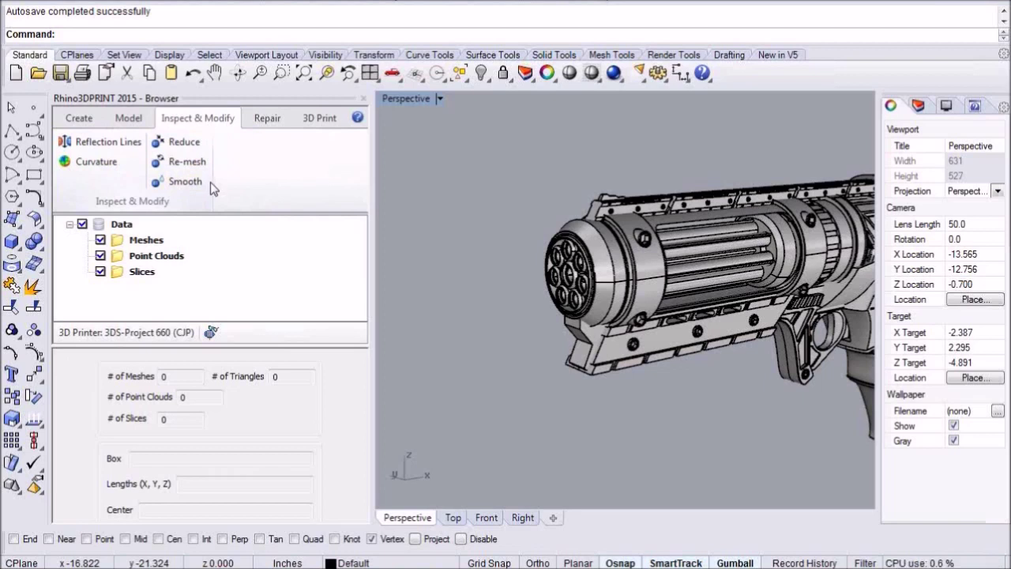
{"action": "left_click", "coordinate": [266, 122]}
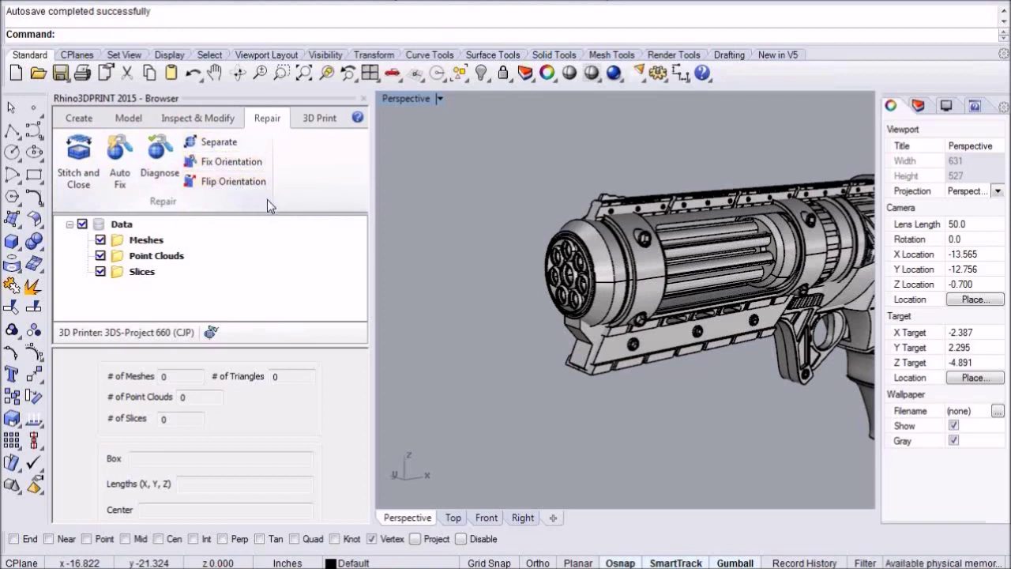
{"action": "left_click", "coordinate": [324, 123]}
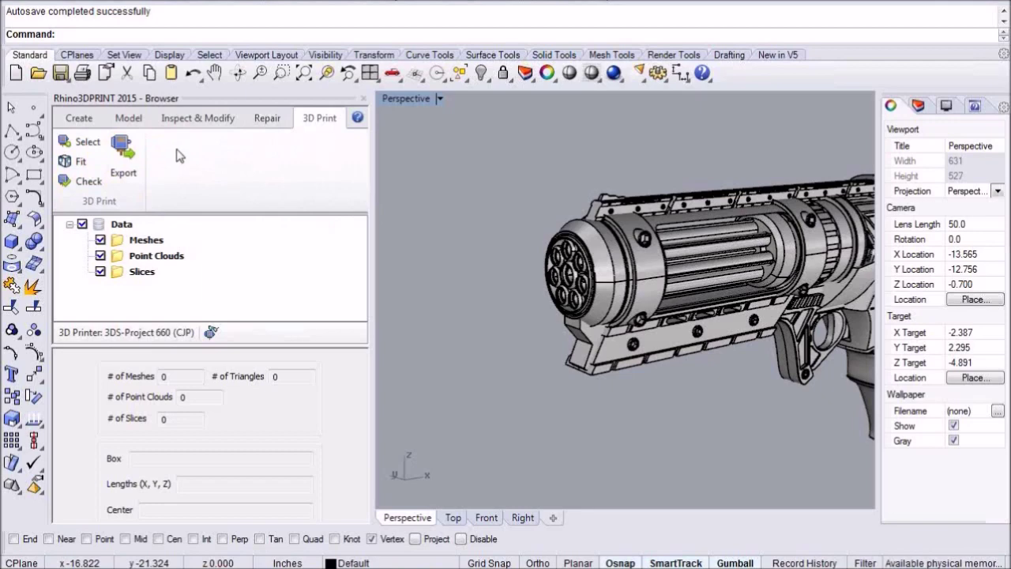
{"action": "left_click", "coordinate": [77, 117]}
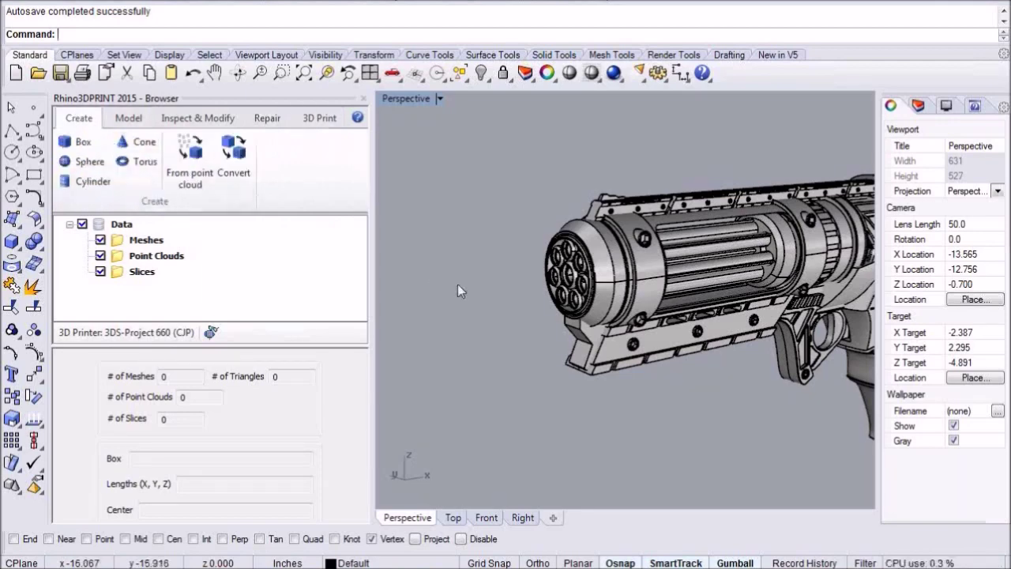
Convert all parts of the gun from NURBS objects to meshes with the preset polygon density
{"action": "scroll", "coordinate": [468, 286], "scroll_direction": "down", "scroll_amount": 2}
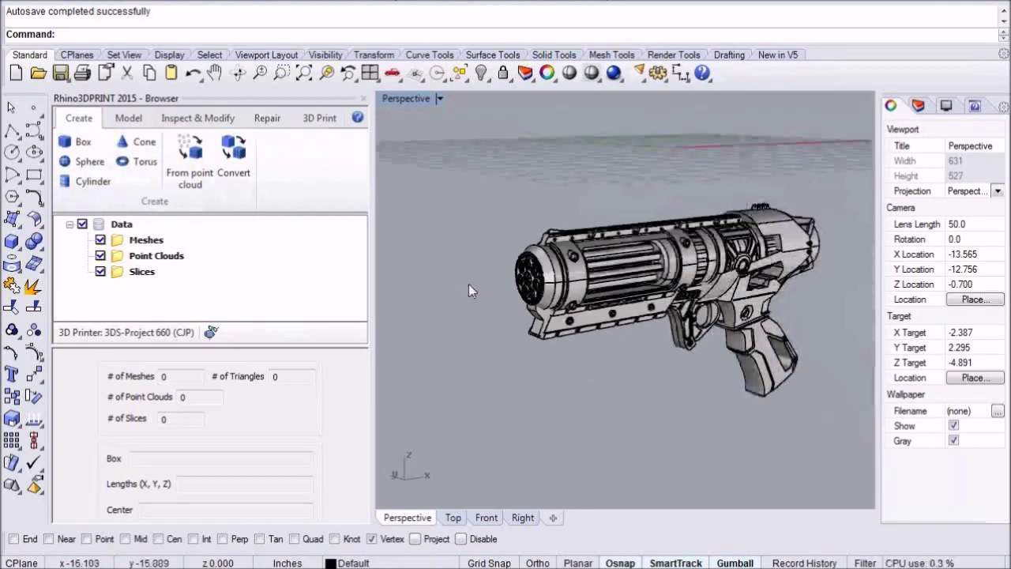
{"action": "scroll", "coordinate": [468, 286], "scroll_direction": "down", "scroll_amount": 3}
{"action": "scroll", "coordinate": [632, 203], "scroll_direction": "up", "scroll_amount": 2}
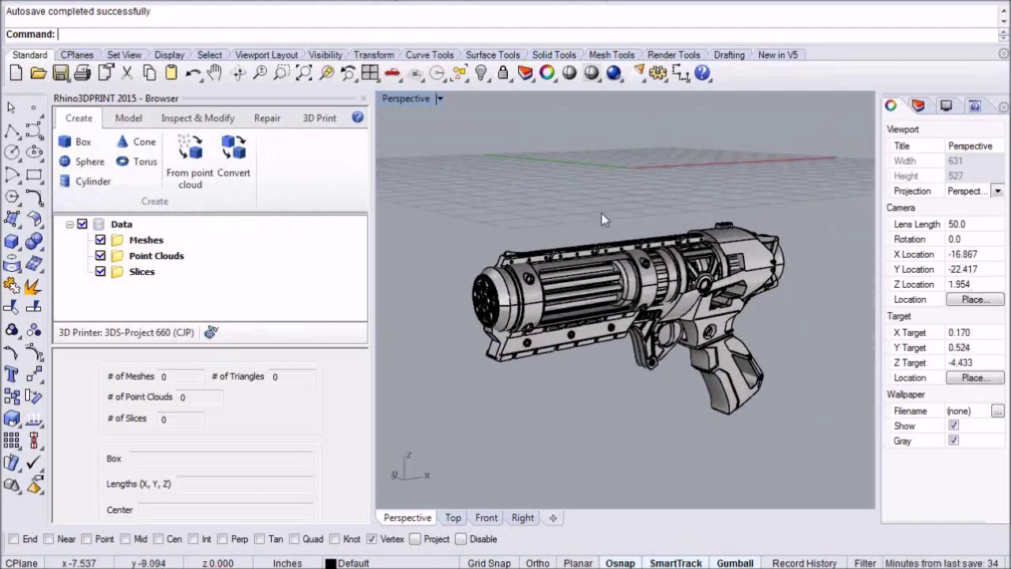
{"action": "left_click", "coordinate": [216, 3]}
{"action": "left_click", "coordinate": [217, 14]}
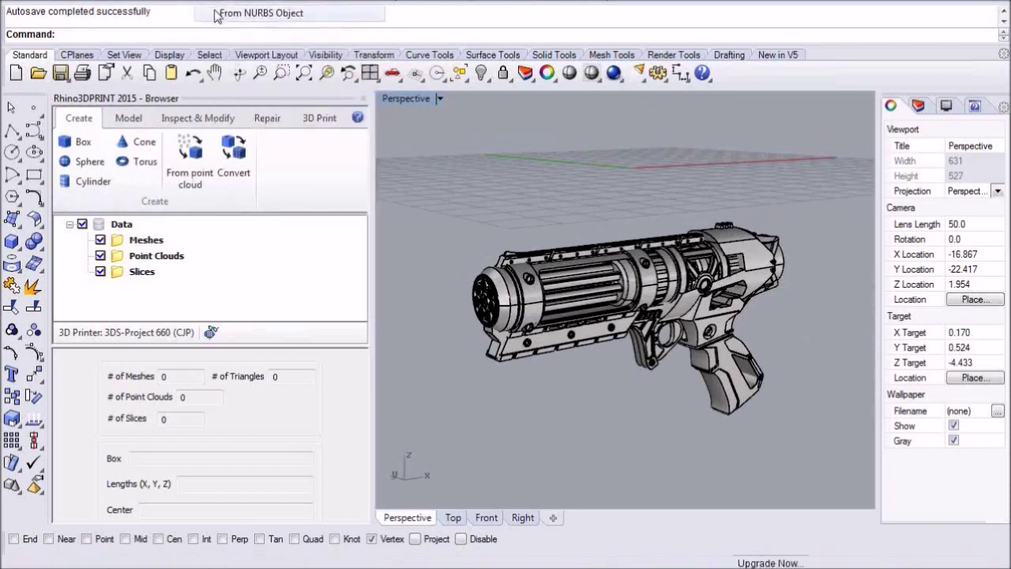
{"action": "left_click_drag", "start_coordinate": [448, 220], "coordinate": [817, 448]}
{"action": "key", "text": "Return"}
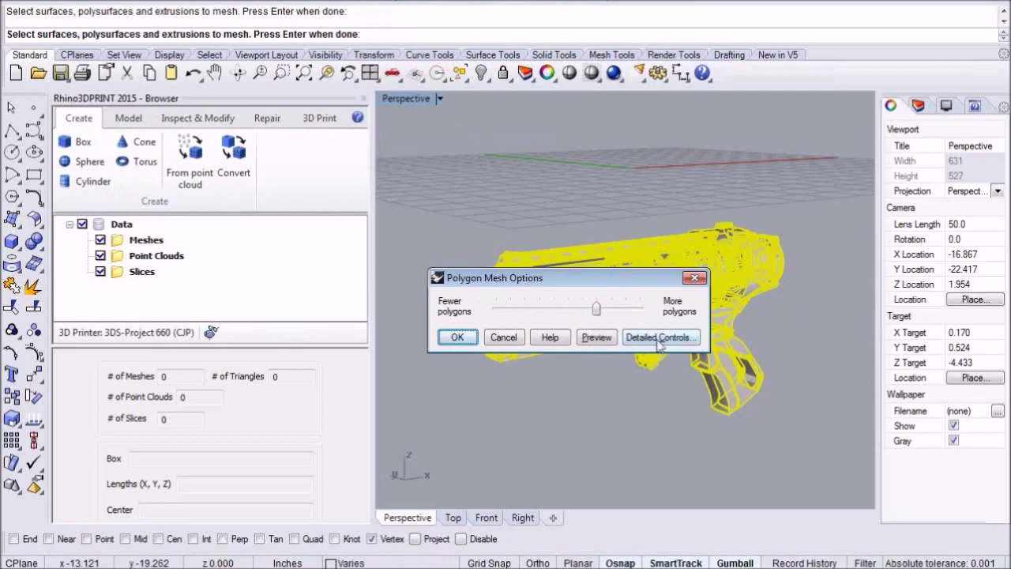
{"action": "left_click", "coordinate": [458, 337]}
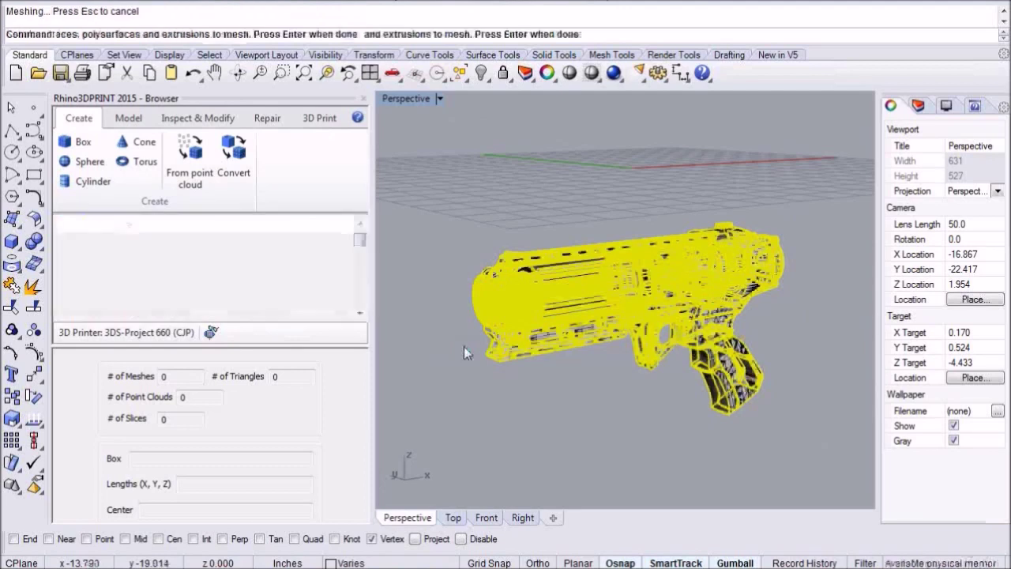
Try adding a new layer for all the converted meshes, and undo both the layer and the mesh conversion
{"action": "mouse_move", "coordinate": [363, 245]}
{"action": "left_mouse_down"}
{"action": "mouse_move", "coordinate": [361, 302]}
{"action": "mouse_move", "coordinate": [361, 229]}
{"action": "left_mouse_up"}
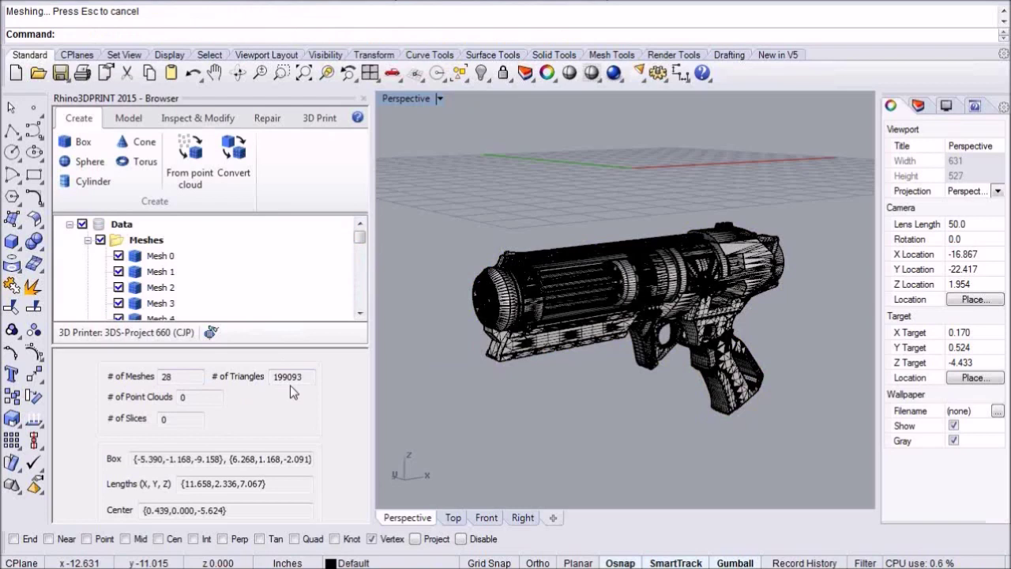
{"action": "left_click", "coordinate": [117, 241]}
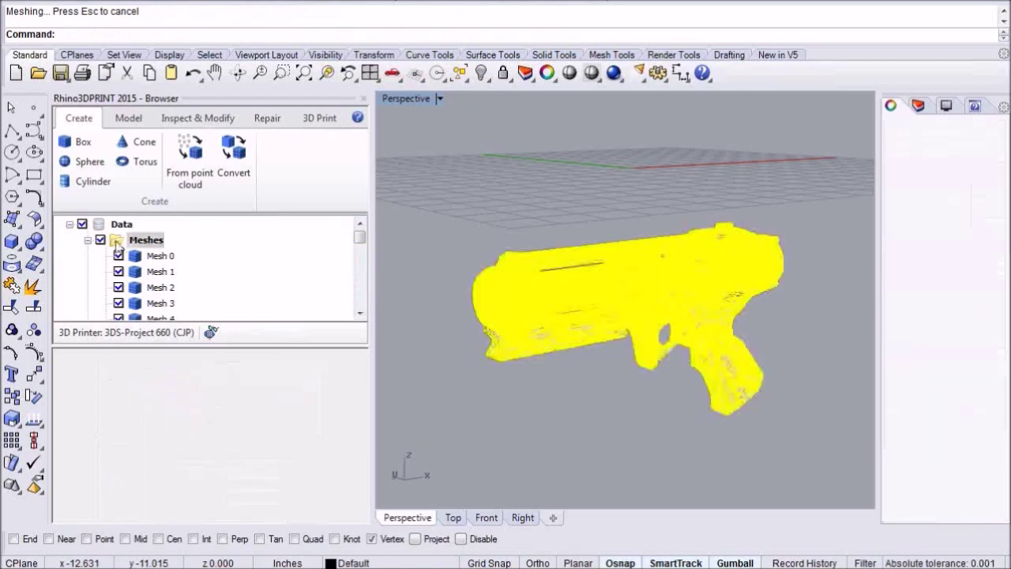
{"action": "left_click", "coordinate": [927, 106]}
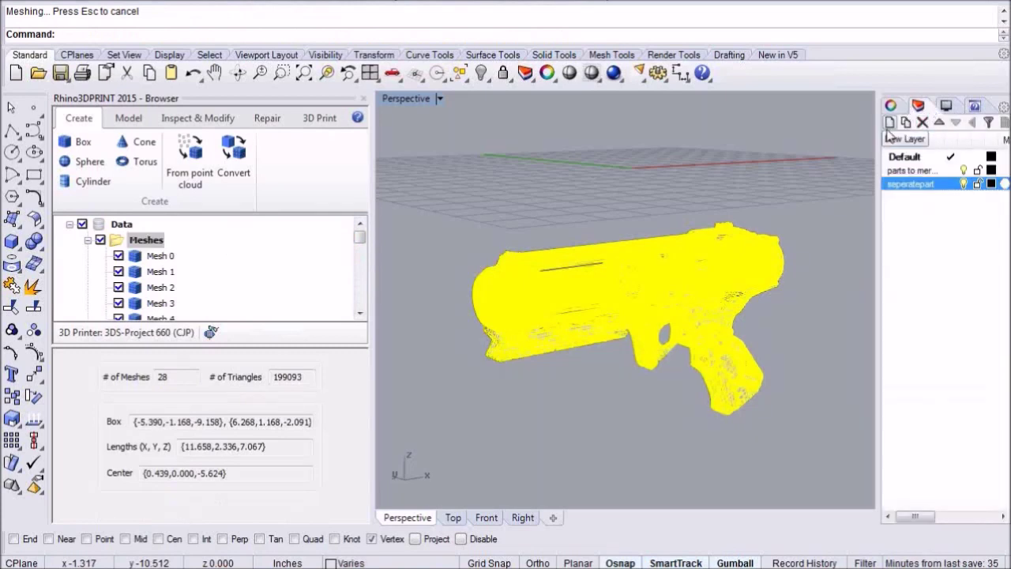
{"action": "left_click", "coordinate": [890, 123]}
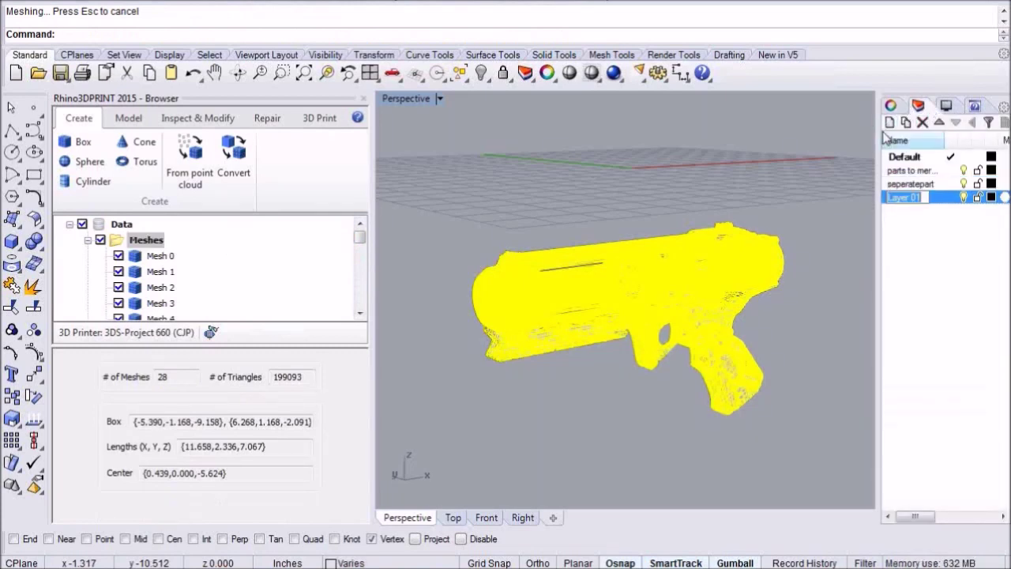
{"action": "left_click", "coordinate": [787, 187]}
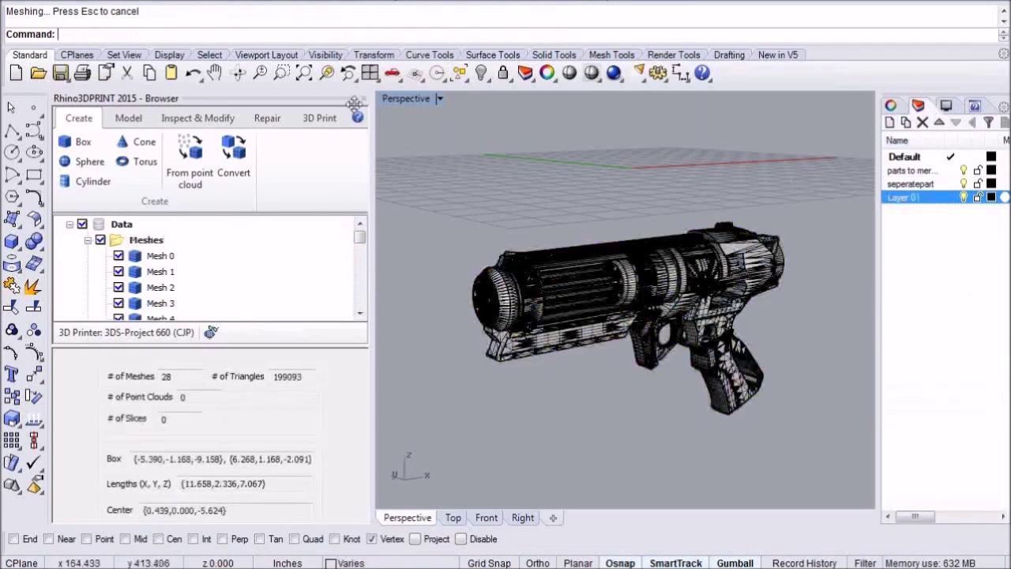
{"action": "left_click", "coordinate": [193, 72]}
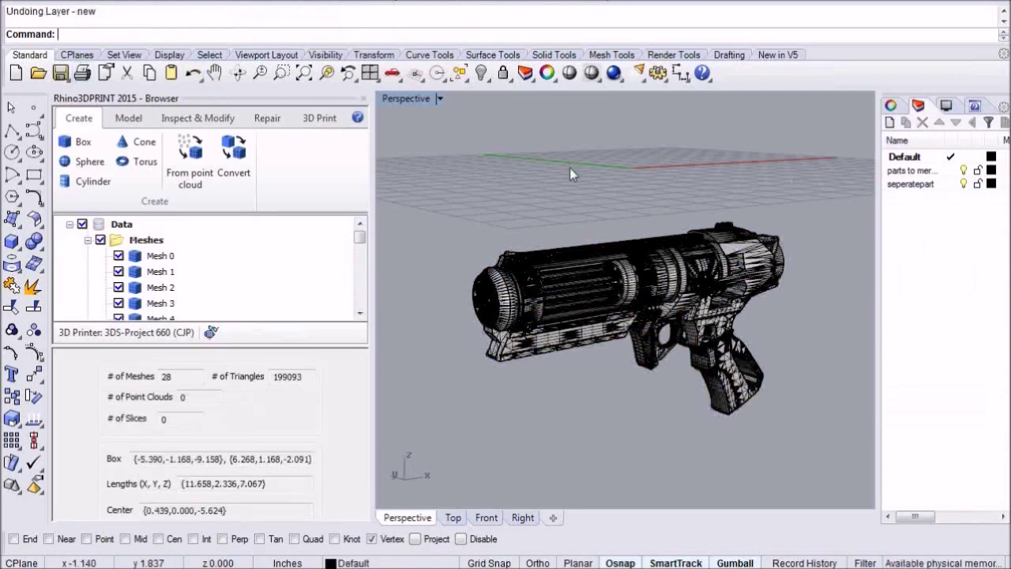
{"action": "left_click", "coordinate": [193, 73]}
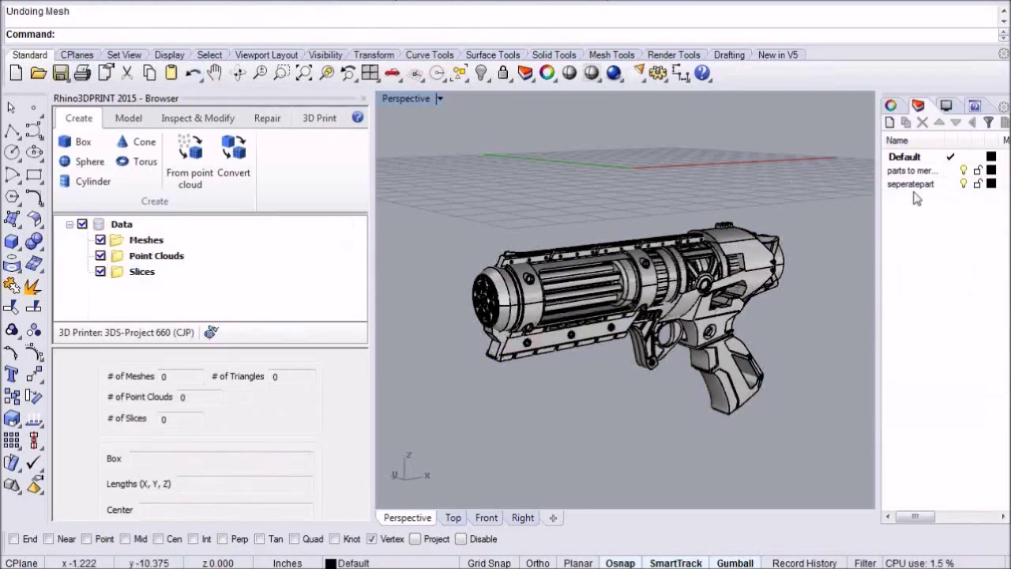
Hide the seperatepart layer and convert the remaining gun parts from NURBS objects to meshes with the preset polygon density
{"action": "left_click", "coordinate": [963, 184]}
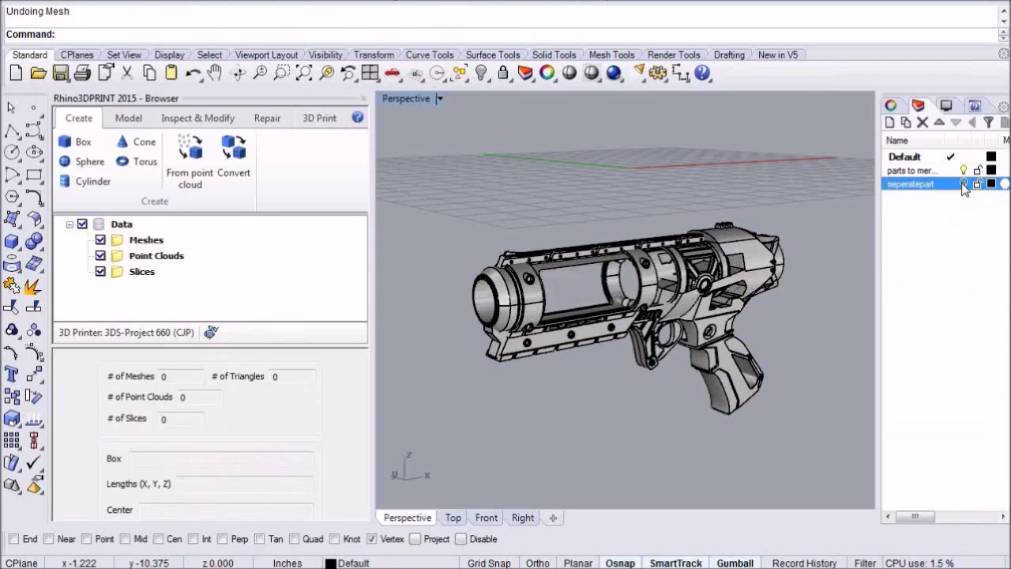
{"action": "left_click_drag", "start_coordinate": [428, 197], "coordinate": [816, 428]}
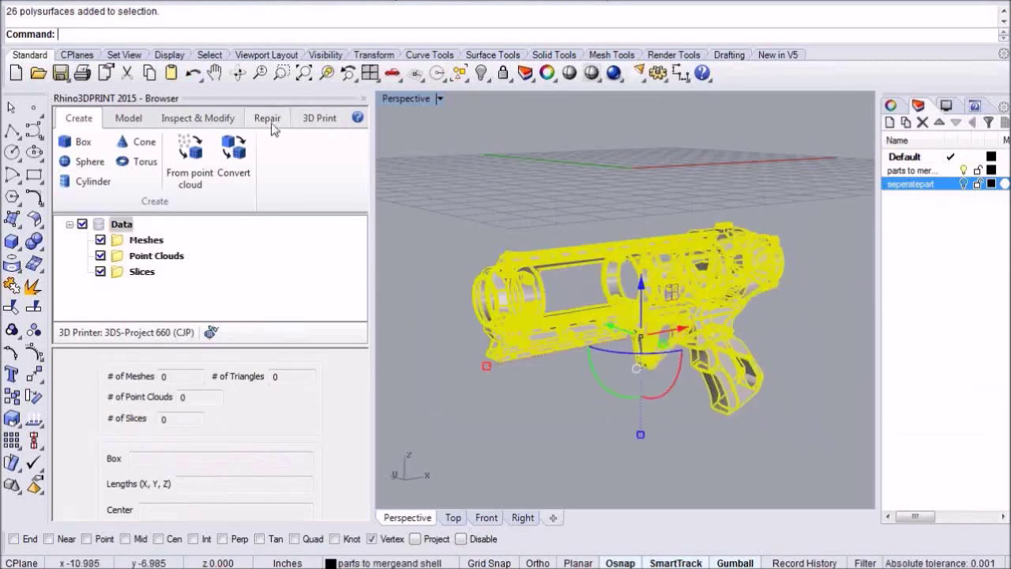
{"action": "left_click", "coordinate": [218, 4]}
{"action": "left_click", "coordinate": [219, 11]}
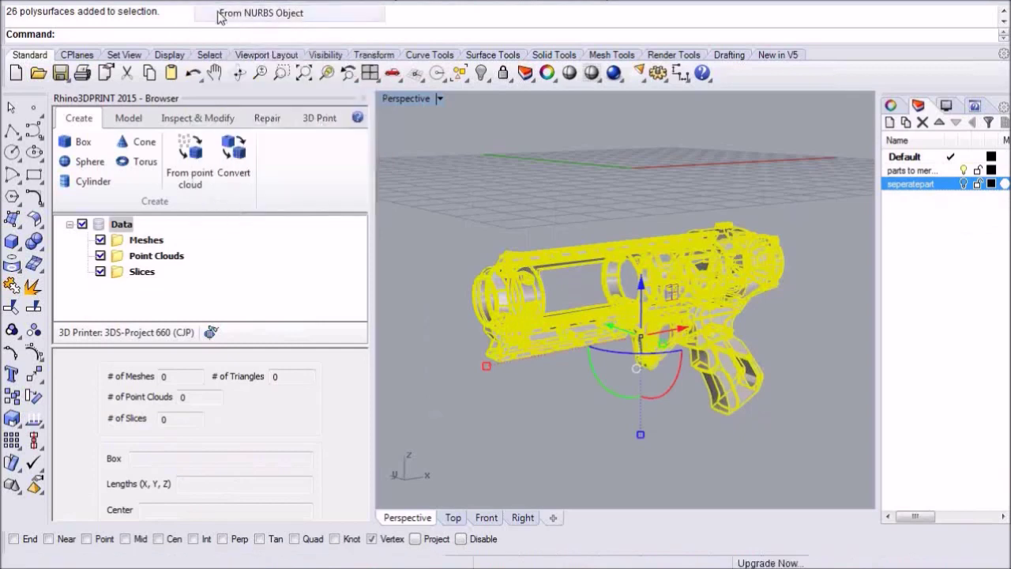
{"action": "left_click", "coordinate": [457, 338]}
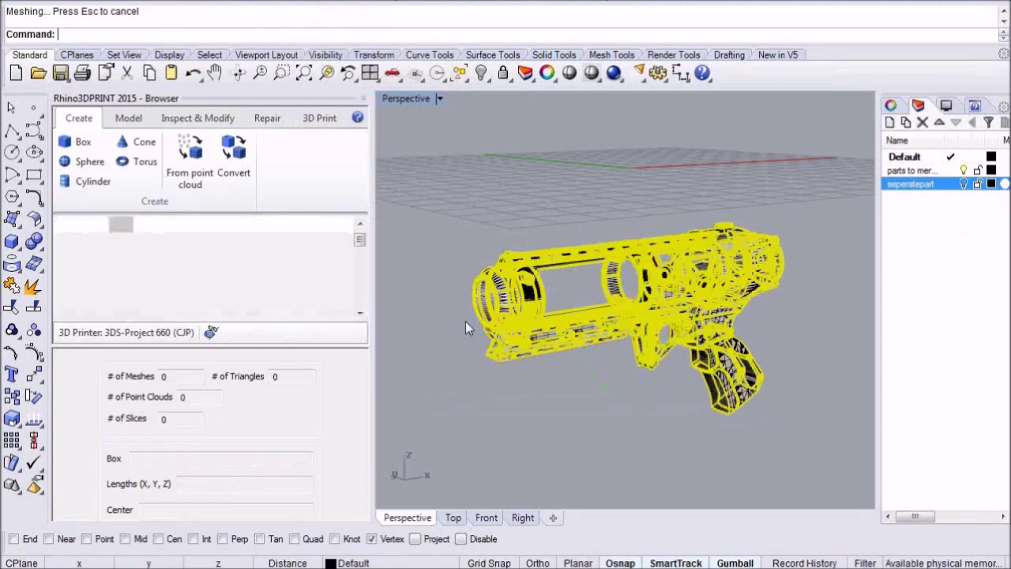
{"action": "left_click", "coordinate": [425, 272]}
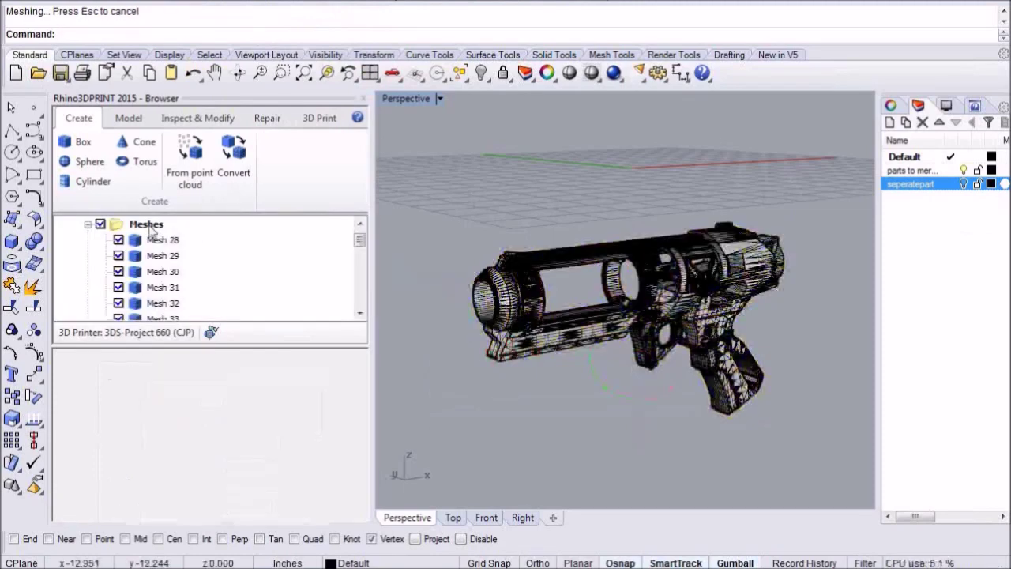
Move all the converted meshes to a new layer and hide the layer holding the original parts to merge
{"action": "left_click", "coordinate": [148, 226]}
{"action": "left_click", "coordinate": [889, 124]}
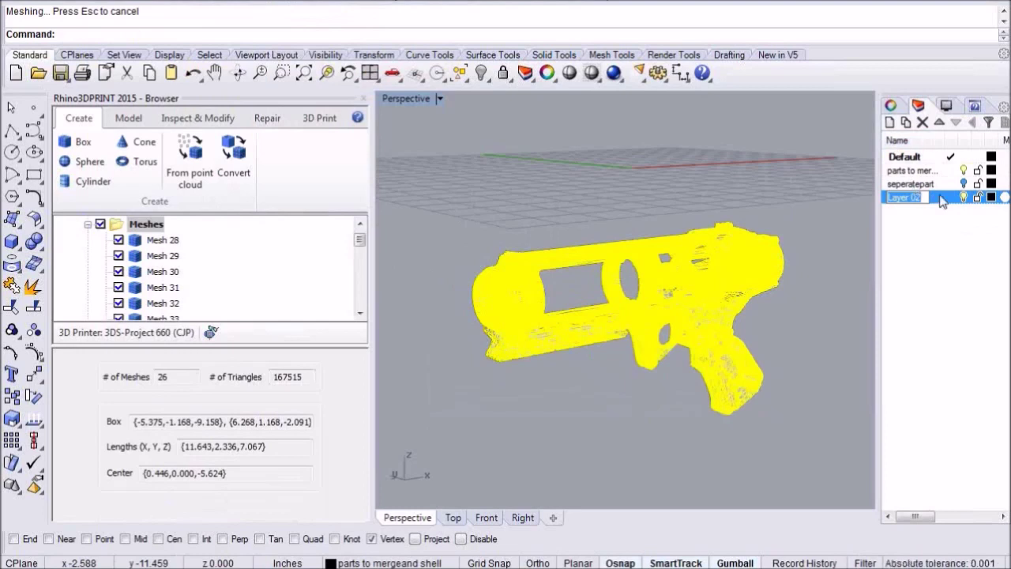
{"action": "right_click", "coordinate": [918, 198]}
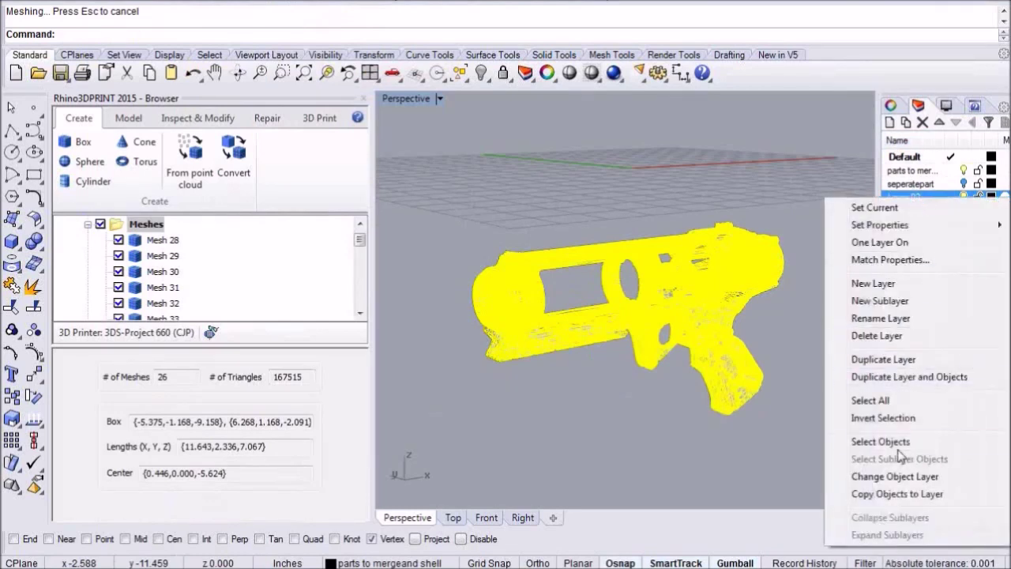
{"action": "left_click", "coordinate": [893, 476]}
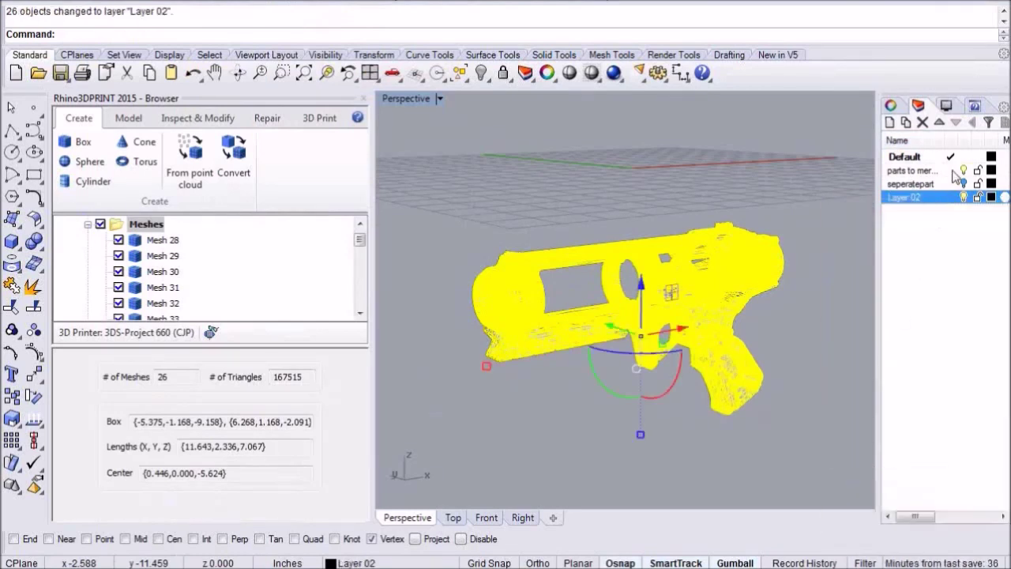
{"action": "left_click", "coordinate": [964, 175]}
{"action": "left_click", "coordinate": [711, 202]}
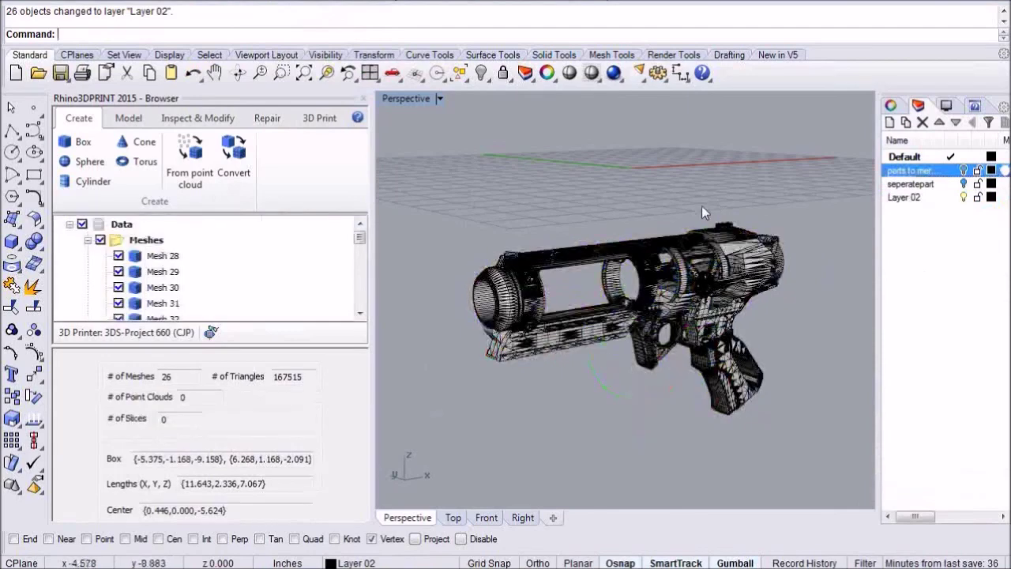
Diagnose all the gun meshes for open edges, with the open edges marked in red
{"action": "scroll", "coordinate": [581, 308], "scroll_direction": "up", "scroll_amount": 2}
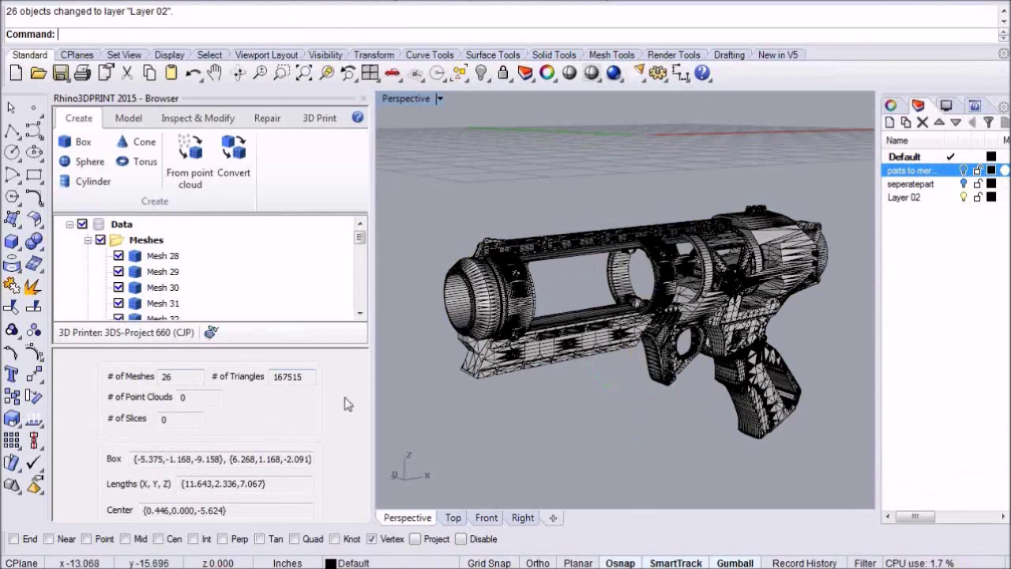
{"action": "left_click", "coordinate": [267, 119]}
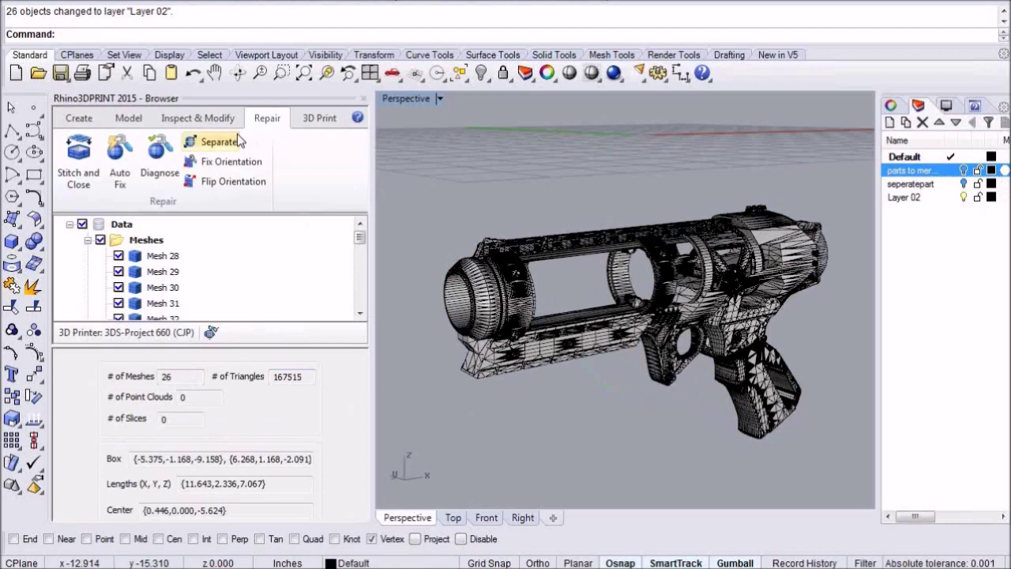
{"action": "left_click", "coordinate": [162, 169]}
{"action": "left_click_drag", "start_coordinate": [610, 332], "coordinate": [846, 466]}
{"action": "key", "text": "Return"}
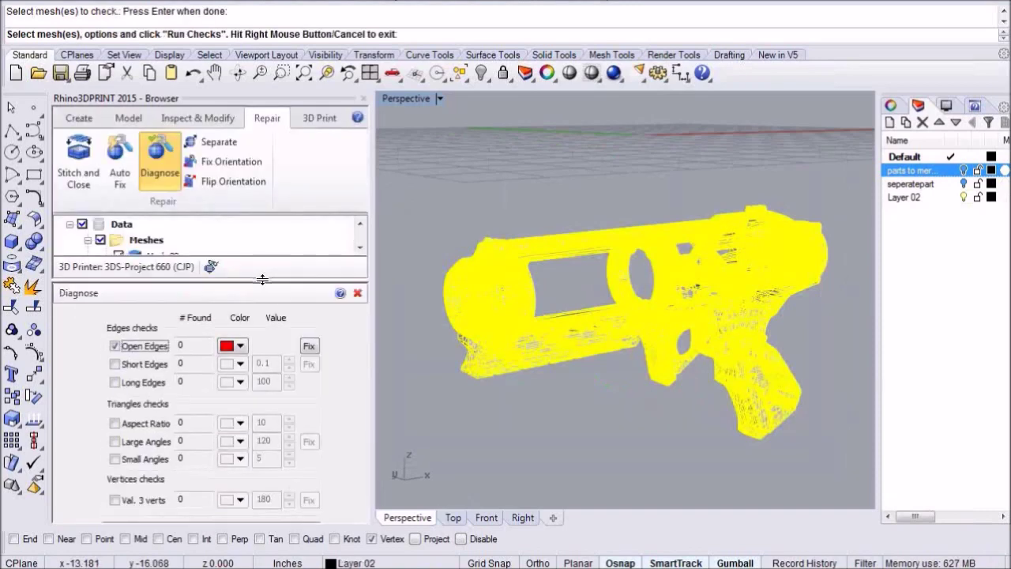
{"action": "left_click", "coordinate": [251, 509]}
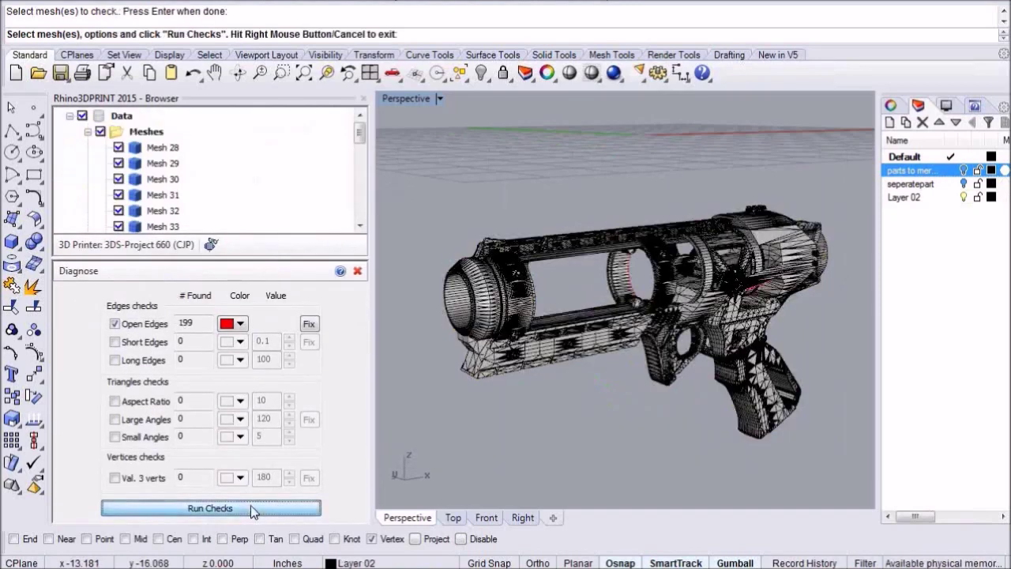
Close the open-edge diagnosis and repair all the gun meshes with Auto Fix
{"action": "right_click_drag", "start_coordinate": [656, 408], "coordinate": [503, 405]}
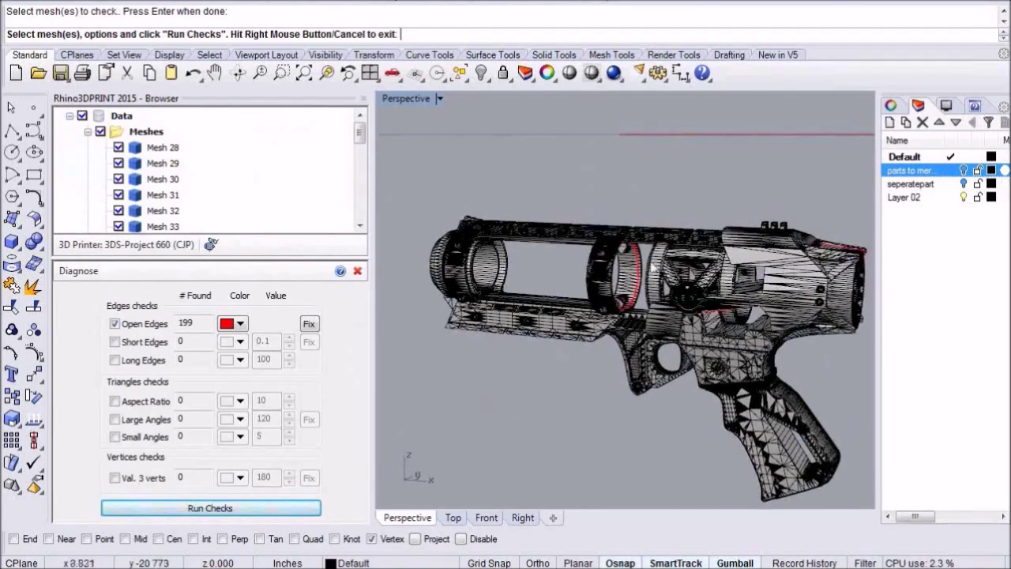
{"action": "scroll", "coordinate": [652, 268], "scroll_direction": "up", "scroll_amount": 3}
{"action": "right_click_drag", "start_coordinate": [652, 269], "coordinate": [588, 284]}
{"action": "scroll", "coordinate": [588, 278], "scroll_direction": "down", "scroll_amount": 3}
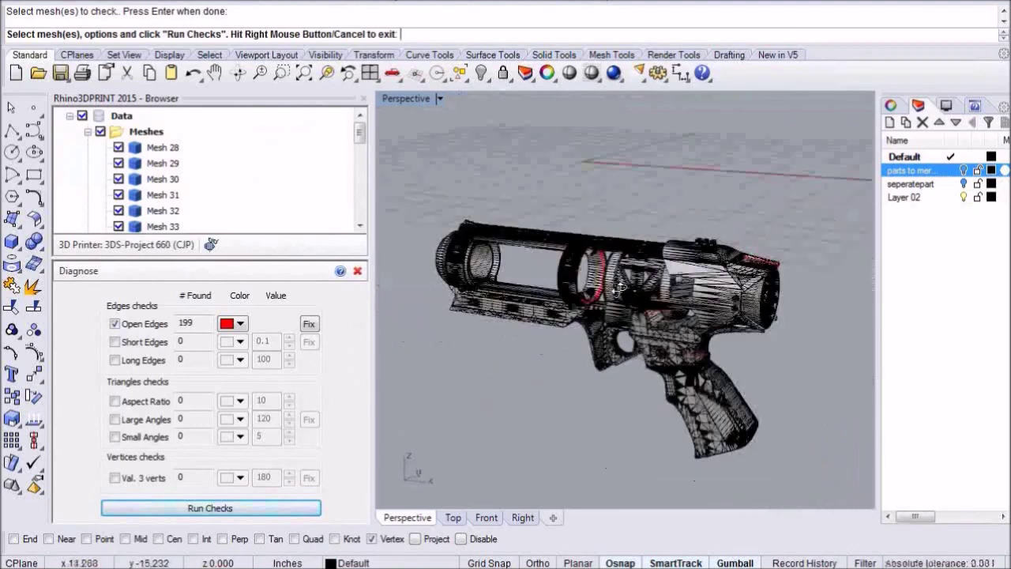
{"action": "left_click", "coordinate": [357, 270]}
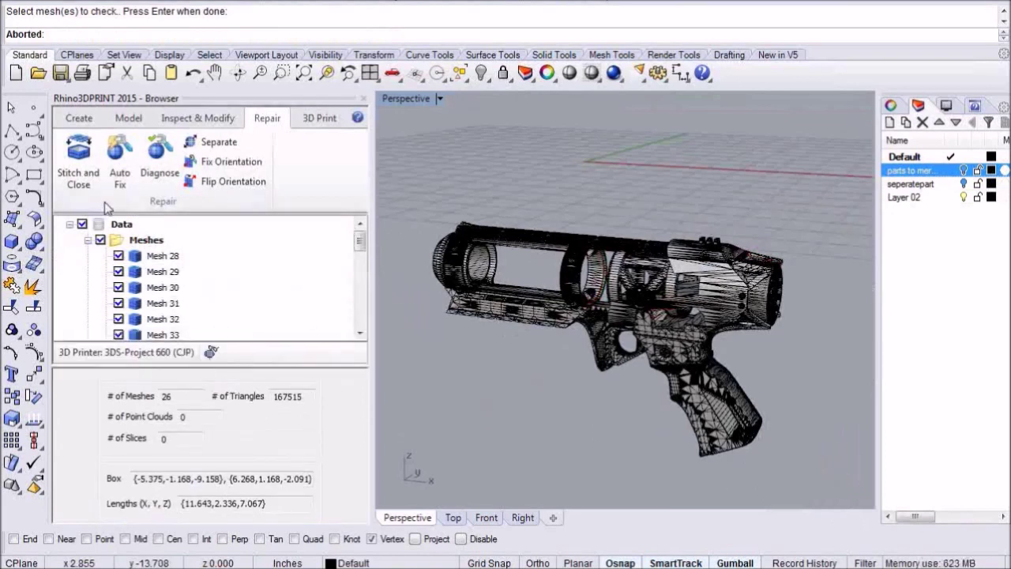
{"action": "left_click", "coordinate": [122, 160]}
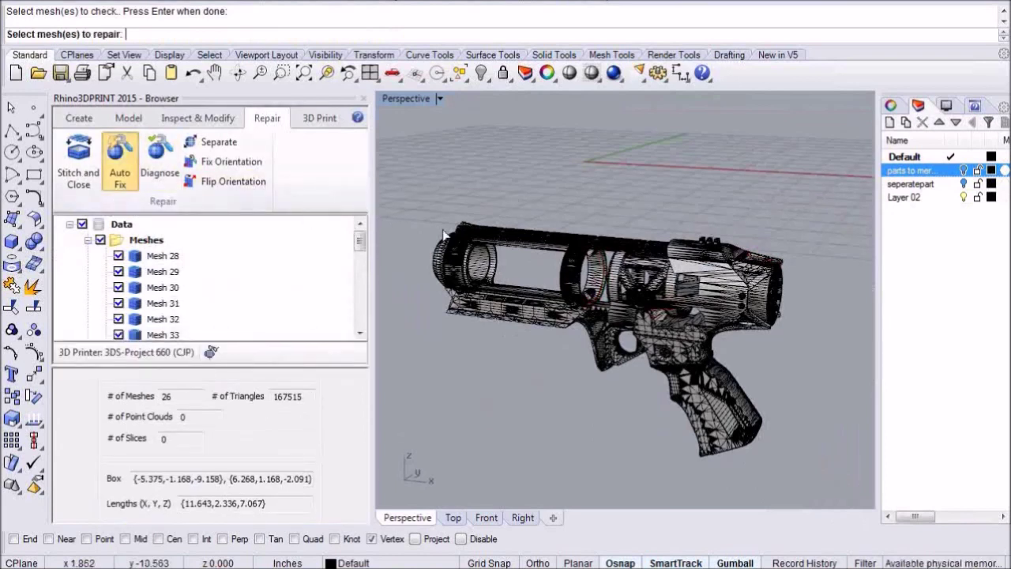
{"action": "left_click_drag", "start_coordinate": [446, 213], "coordinate": [815, 478]}
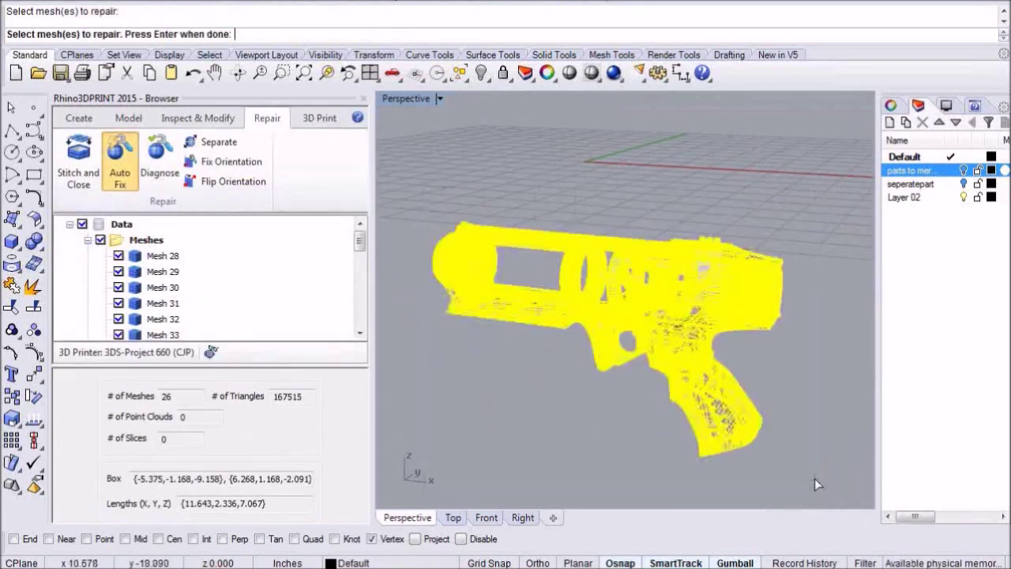
{"action": "key", "text": "Return"}
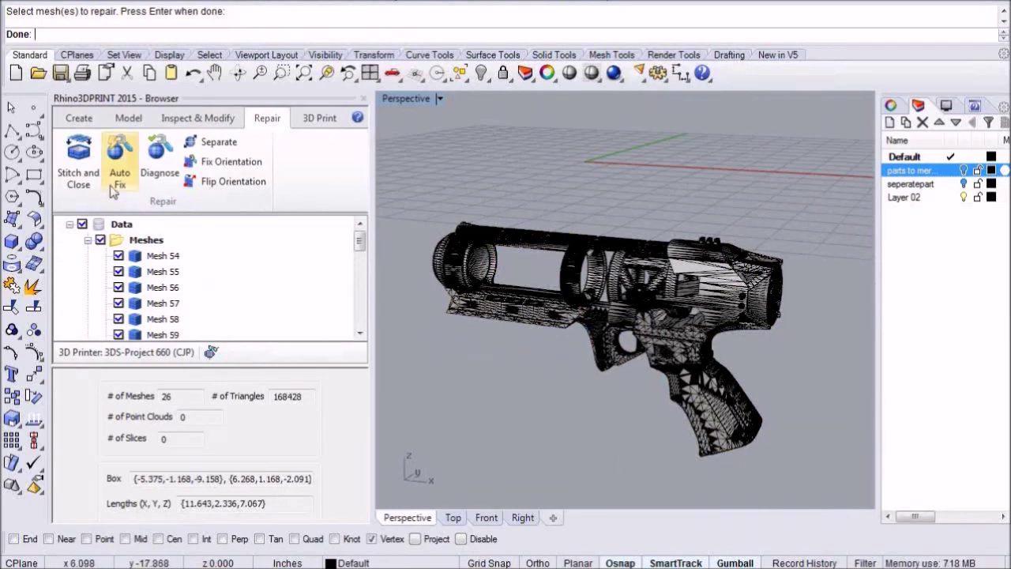
Run the open-edges check on all the repaired gun meshes and close the diagnosis
{"action": "left_click", "coordinate": [166, 186]}
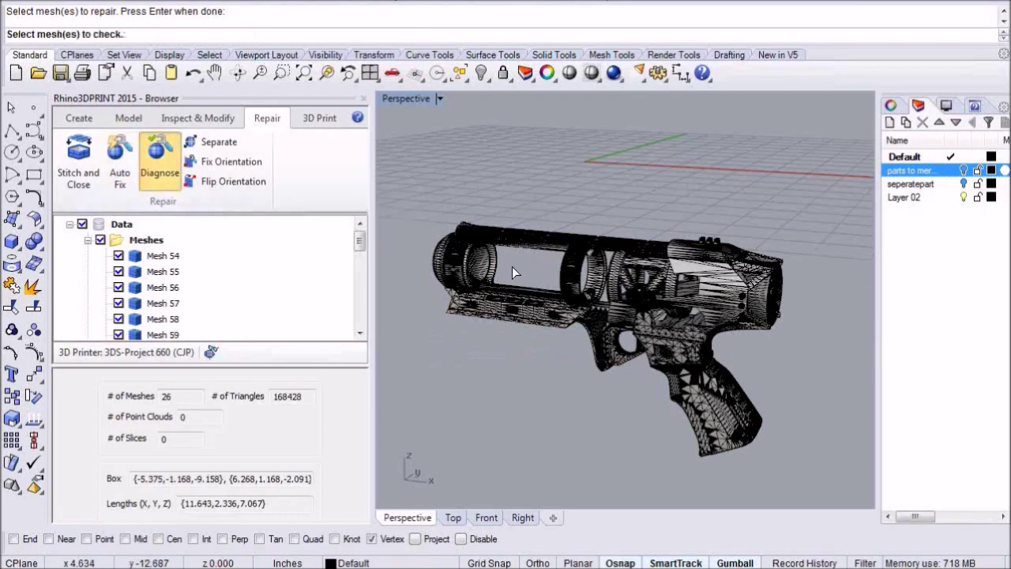
{"action": "left_click_drag", "start_coordinate": [437, 209], "coordinate": [799, 480]}
{"action": "key", "text": "Return"}
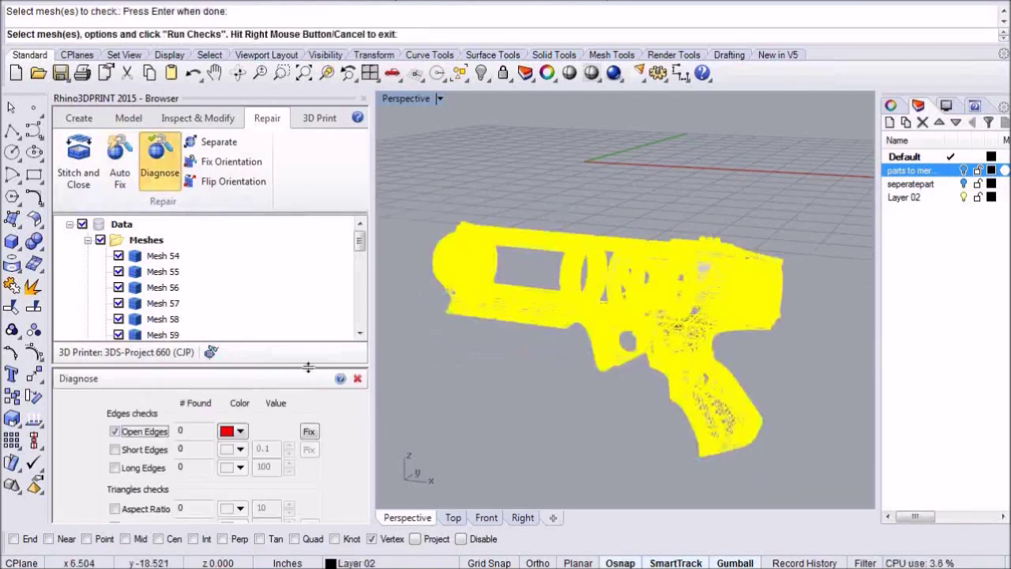
{"action": "left_click_drag", "start_coordinate": [308, 367], "coordinate": [308, 248]}
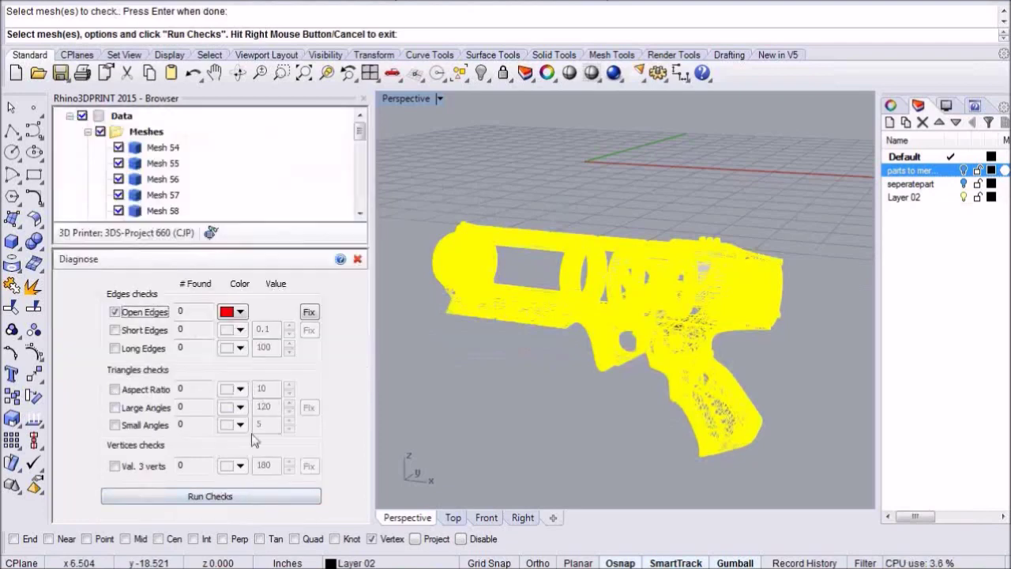
{"action": "left_click", "coordinate": [252, 496]}
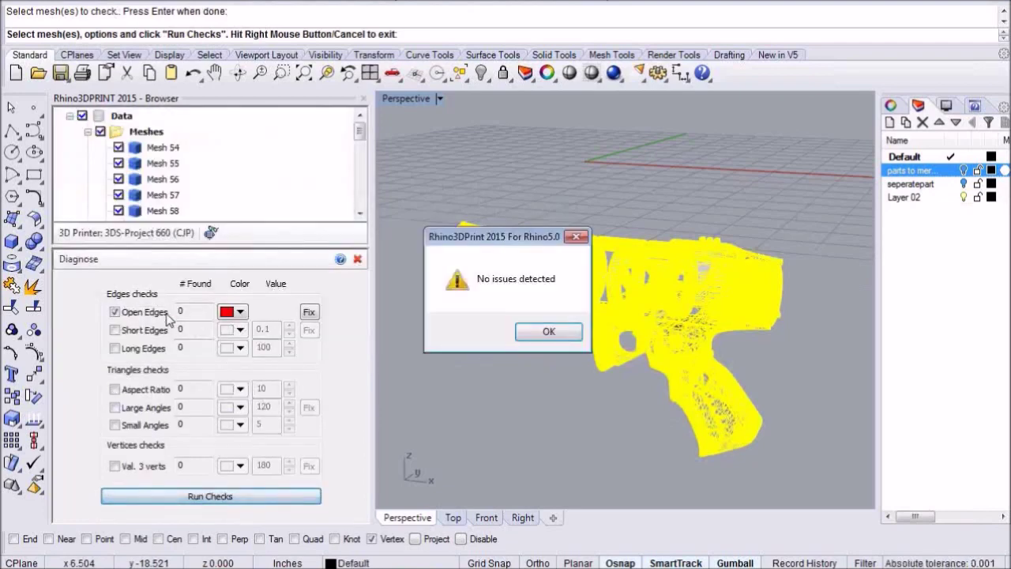
{"action": "left_click", "coordinate": [545, 333]}
{"action": "left_click", "coordinate": [357, 259]}
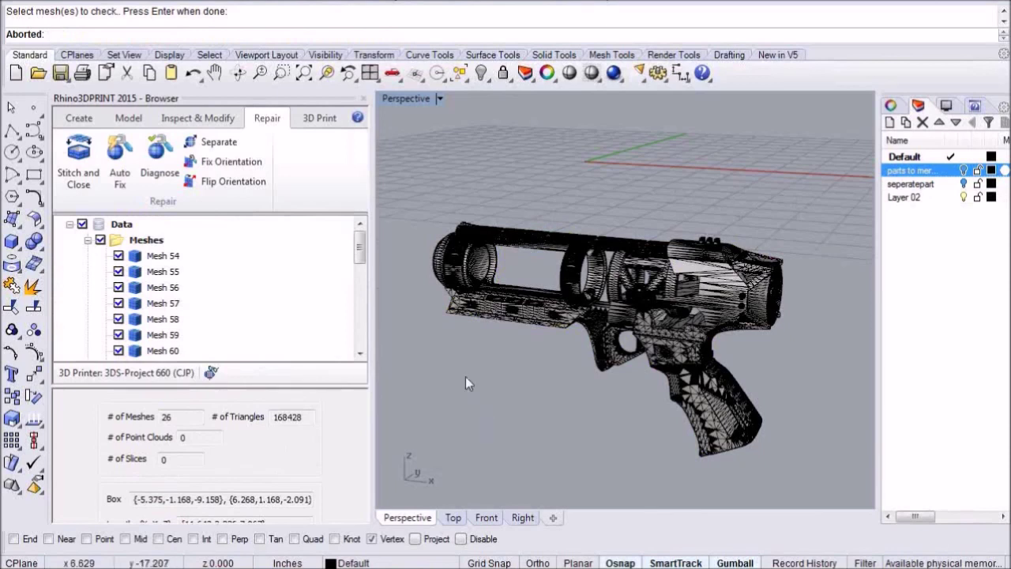
Unite all the repaired gun meshes into a single mesh
{"action": "left_click", "coordinate": [130, 119]}
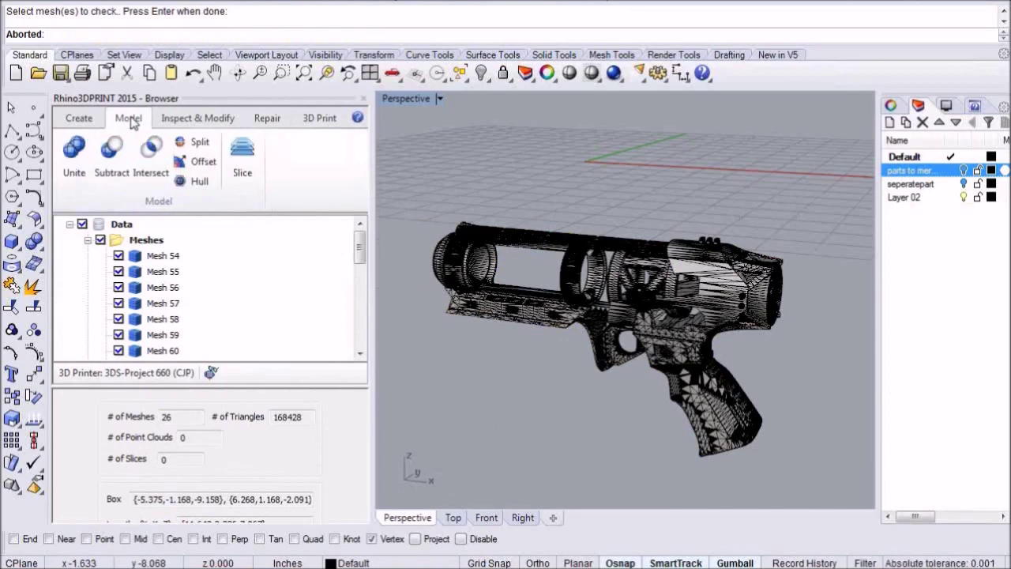
{"action": "left_click", "coordinate": [75, 158]}
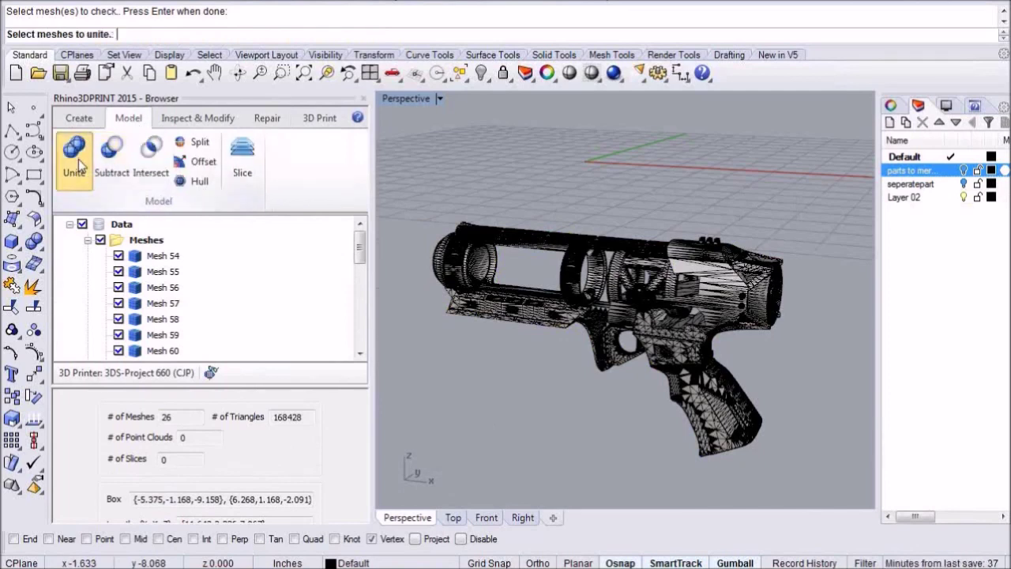
{"action": "left_click_drag", "start_coordinate": [398, 191], "coordinate": [808, 481]}
{"action": "key", "text": "Return"}
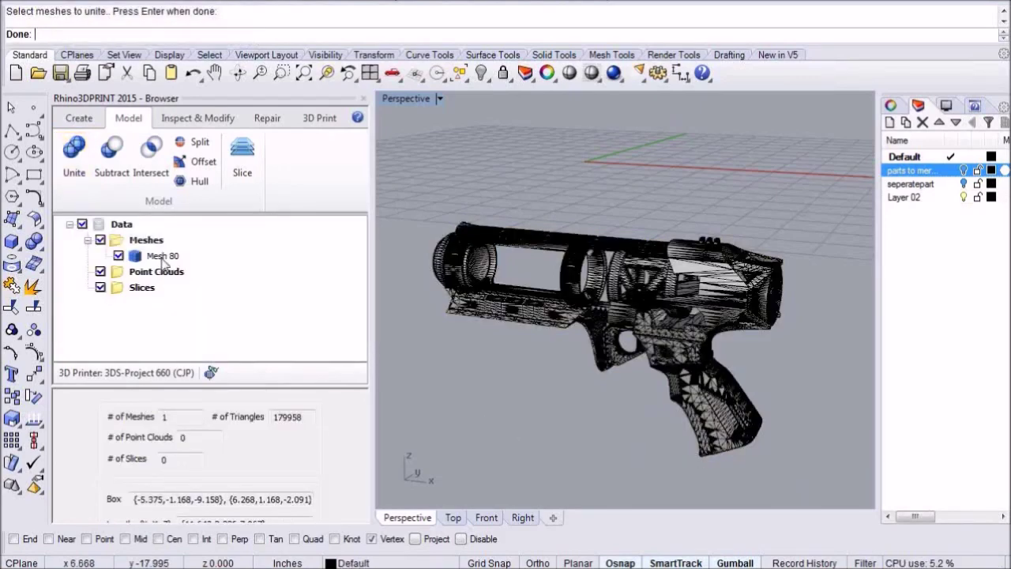
{"action": "left_click", "coordinate": [162, 258]}
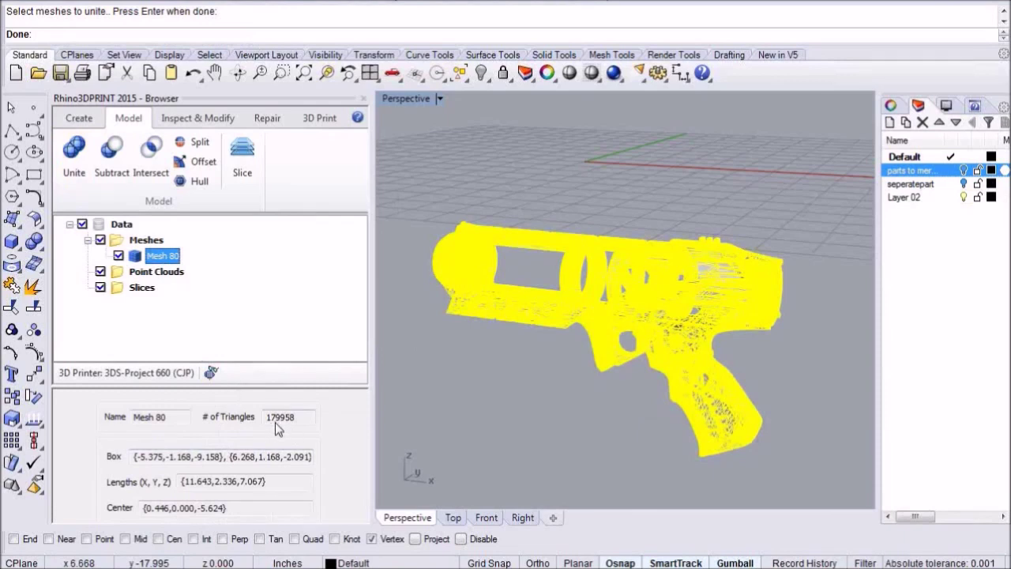
{"action": "left_click", "coordinate": [496, 432]}
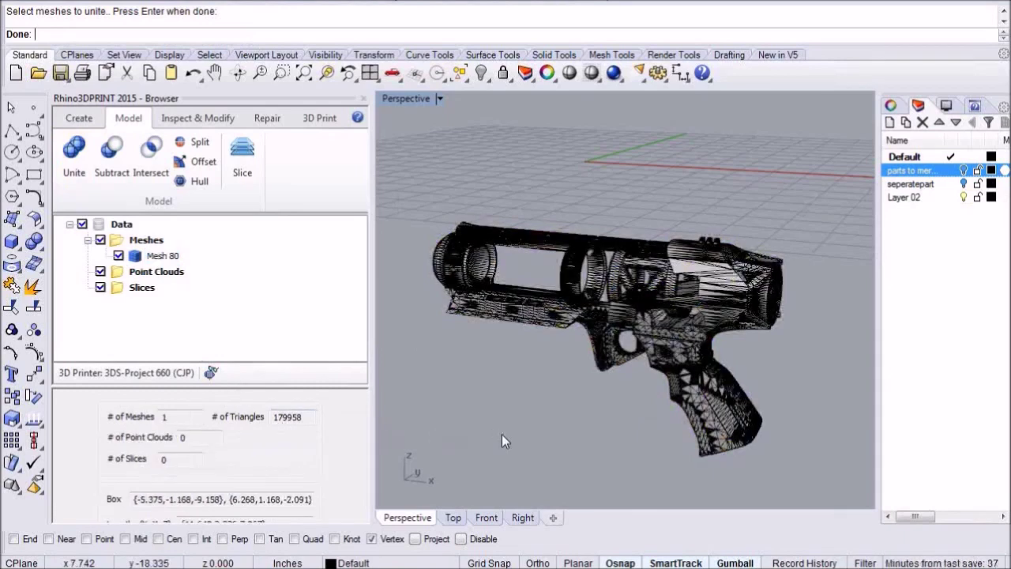
Diagnose the united gun mesh for open edges and close the diagnosis
{"action": "left_click", "coordinate": [276, 122]}
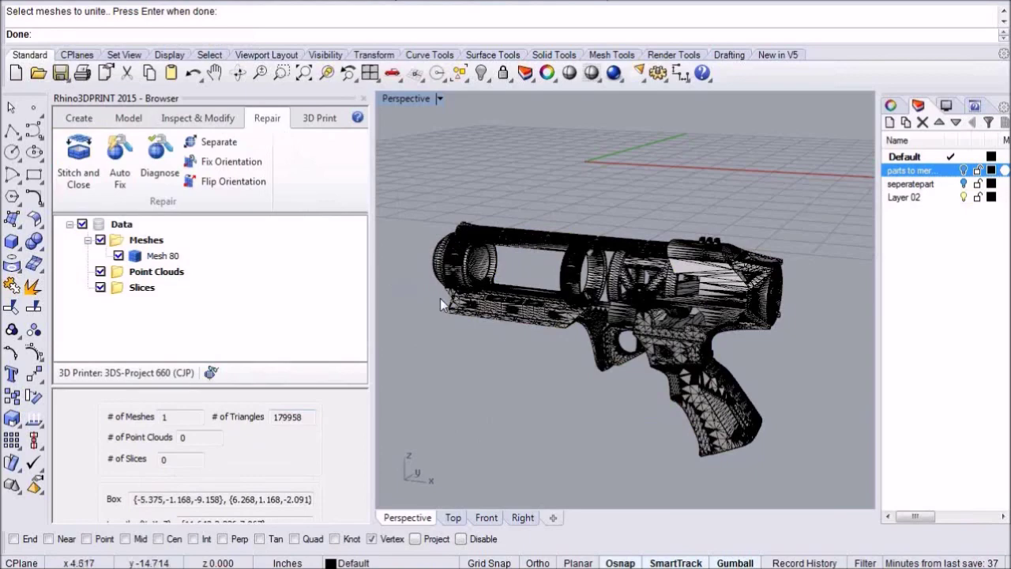
{"action": "left_click", "coordinate": [480, 316]}
{"action": "left_click", "coordinate": [160, 162]}
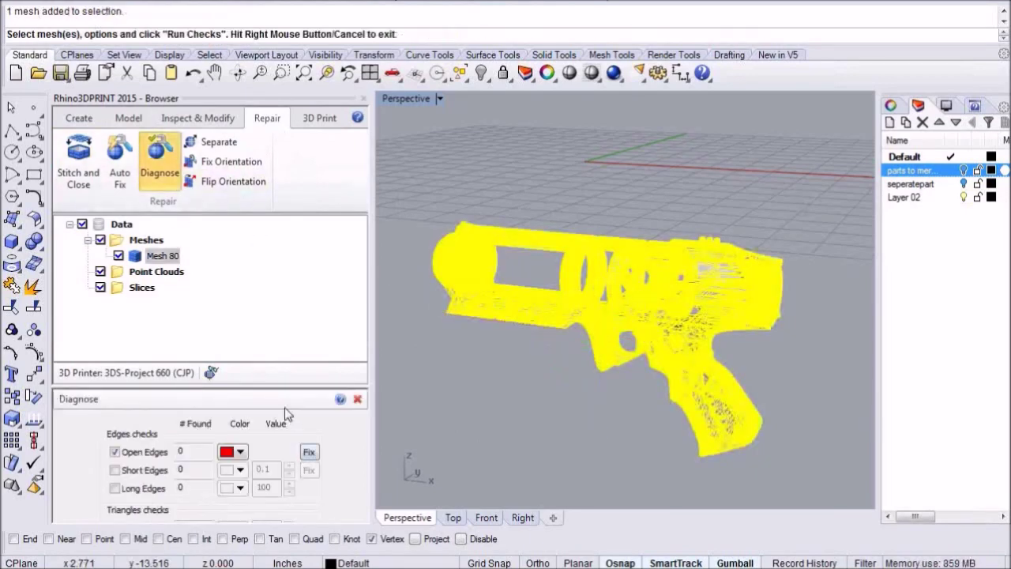
{"action": "left_click_drag", "start_coordinate": [282, 383], "coordinate": [282, 256]}
{"action": "left_click", "coordinate": [312, 507]}
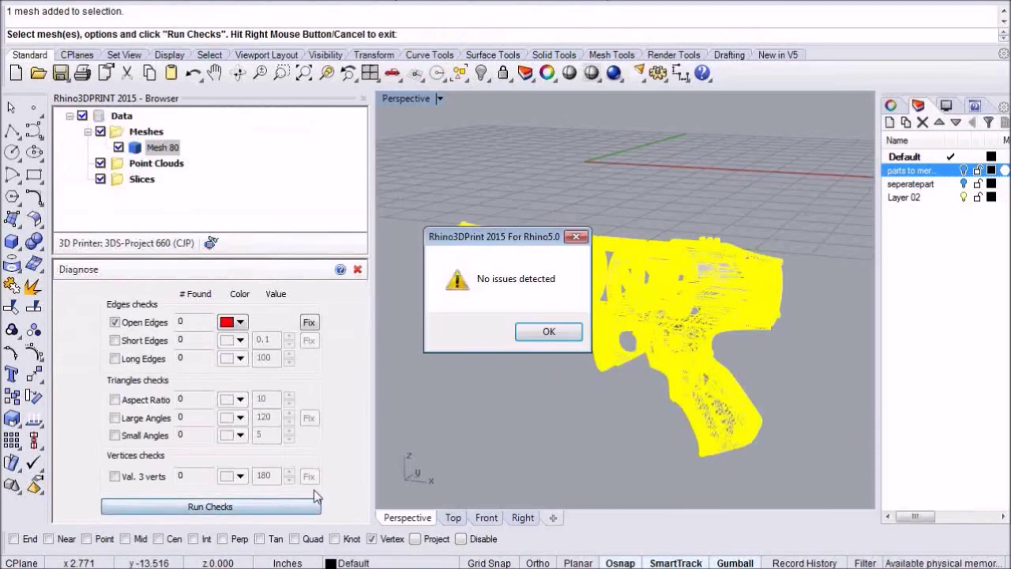
{"action": "left_click", "coordinate": [547, 332]}
{"action": "left_click", "coordinate": [563, 327]}
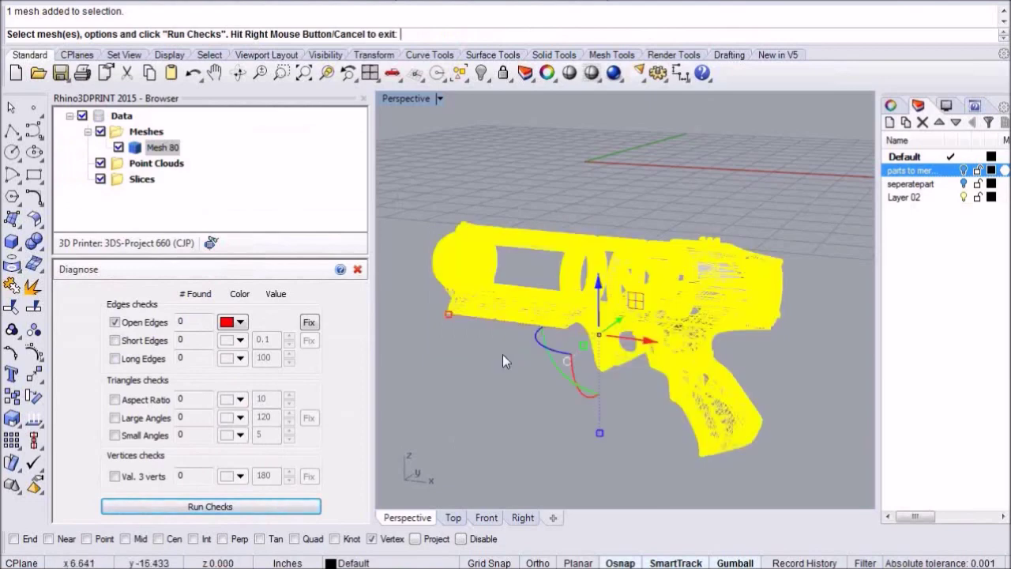
{"action": "left_click", "coordinate": [309, 506]}
{"action": "left_click", "coordinate": [545, 335]}
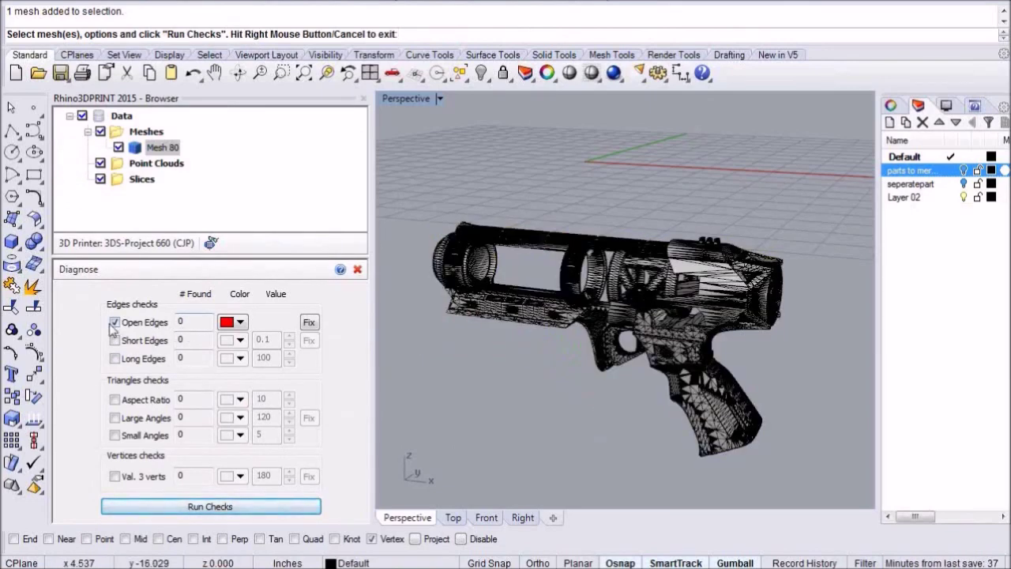
{"action": "left_click", "coordinate": [355, 271]}
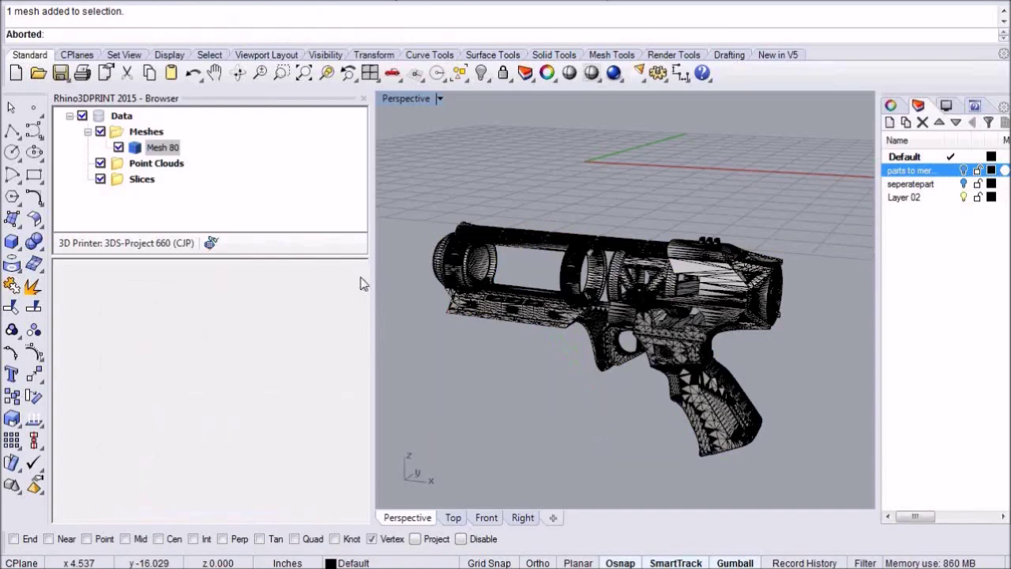
{"action": "left_click_drag", "start_coordinate": [305, 256], "coordinate": [300, 398]}
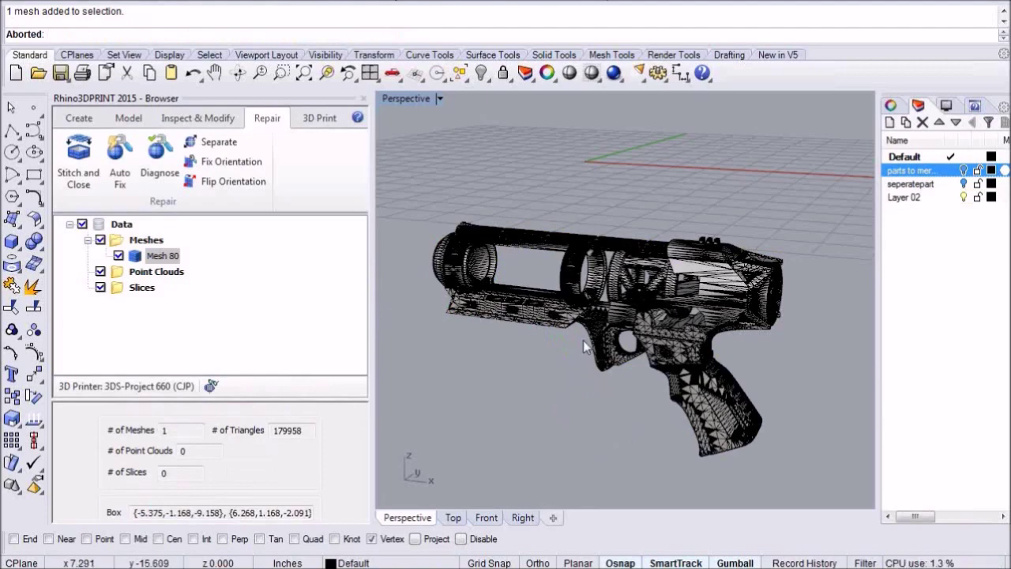
Offset the united gun mesh by a distance of -0.02 with a tolerance of 0.002
{"action": "scroll", "coordinate": [681, 296], "scroll_direction": "up", "scroll_amount": 2}
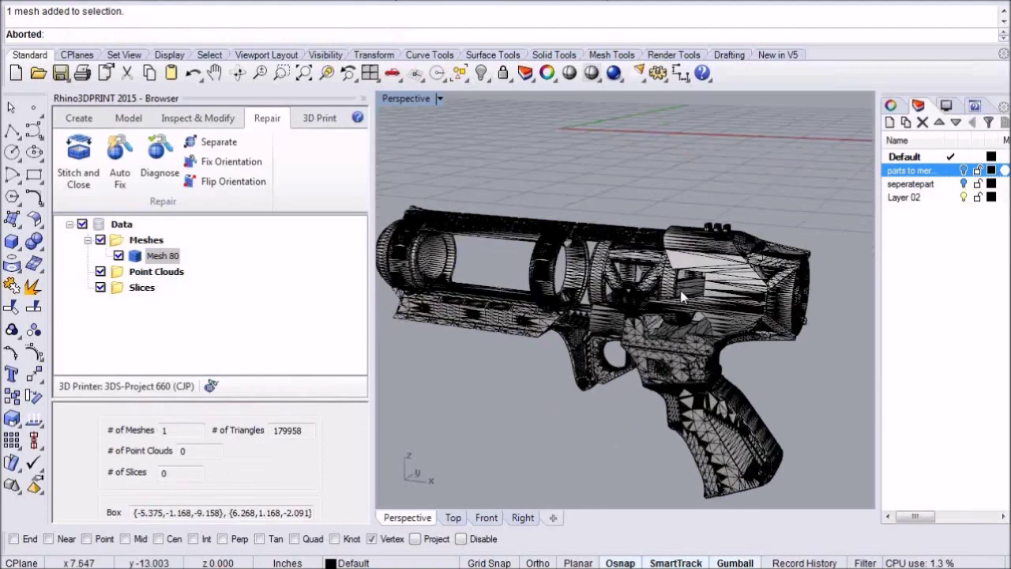
{"action": "right_click_drag", "start_coordinate": [681, 296], "coordinate": [705, 350]}
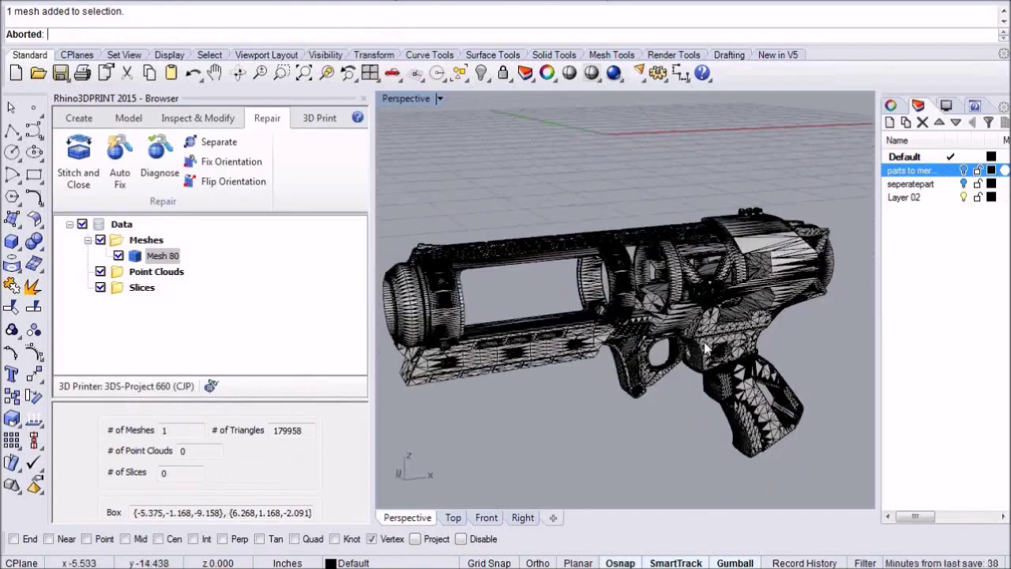
{"action": "scroll", "coordinate": [703, 325], "scroll_direction": "down", "scroll_amount": 3}
{"action": "scroll", "coordinate": [562, 325], "scroll_direction": "up", "scroll_amount": 3}
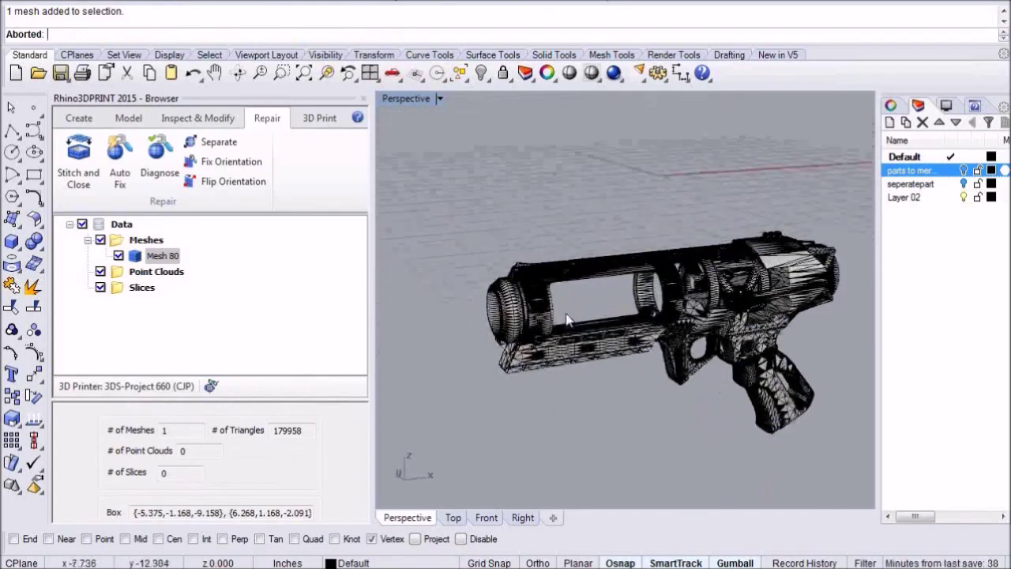
{"action": "scroll", "coordinate": [562, 327], "scroll_direction": "down", "scroll_amount": 3}
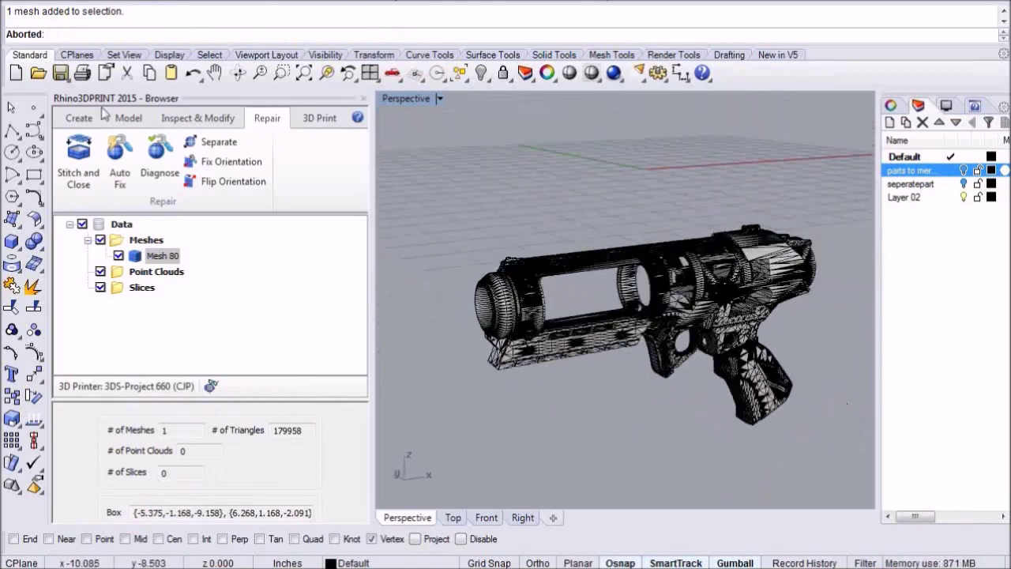
{"action": "left_click", "coordinate": [126, 117]}
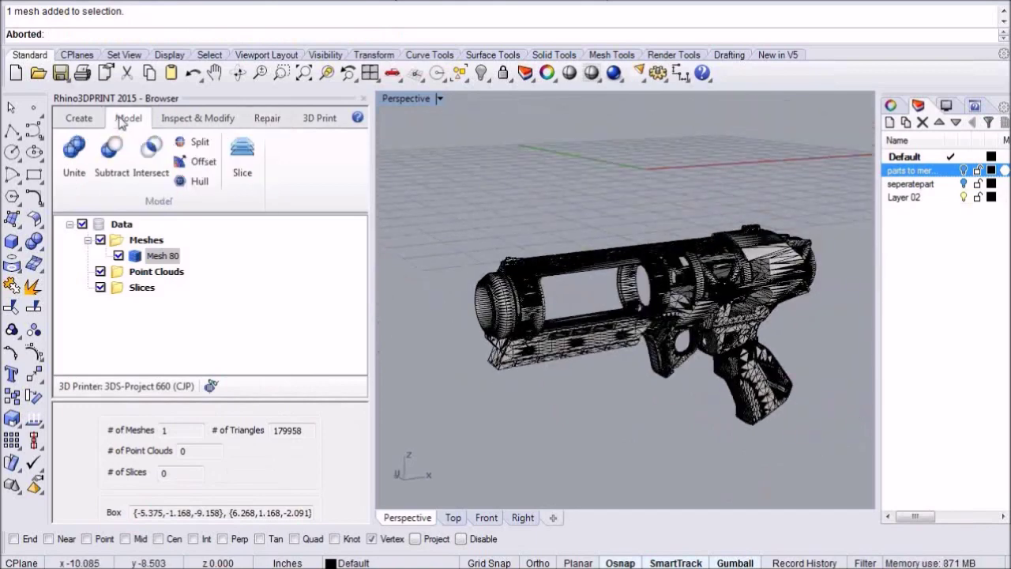
{"action": "left_click", "coordinate": [204, 164]}
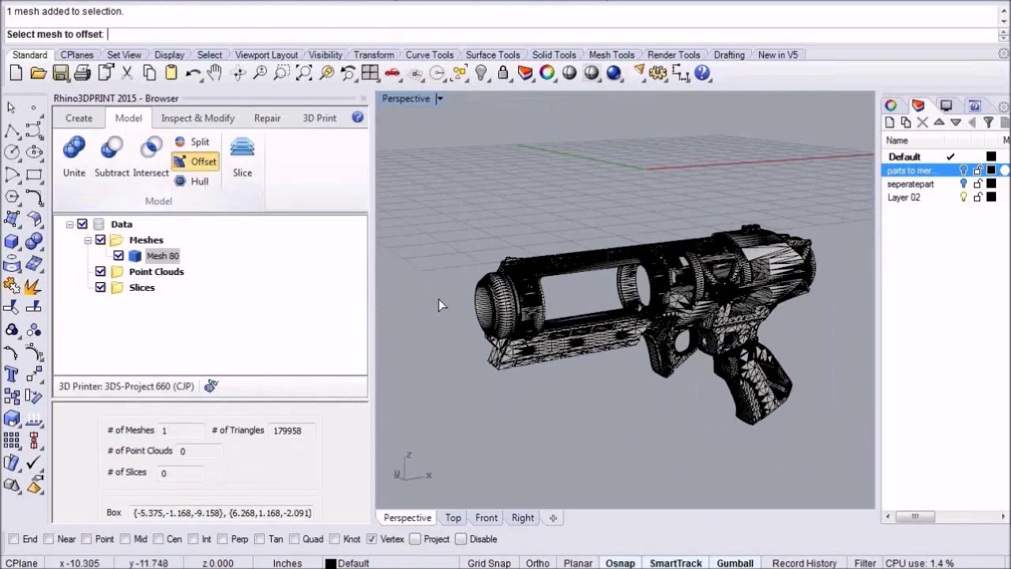
{"action": "left_click", "coordinate": [500, 334]}
{"action": "left_click_drag", "start_coordinate": [331, 397], "coordinate": [329, 299]}
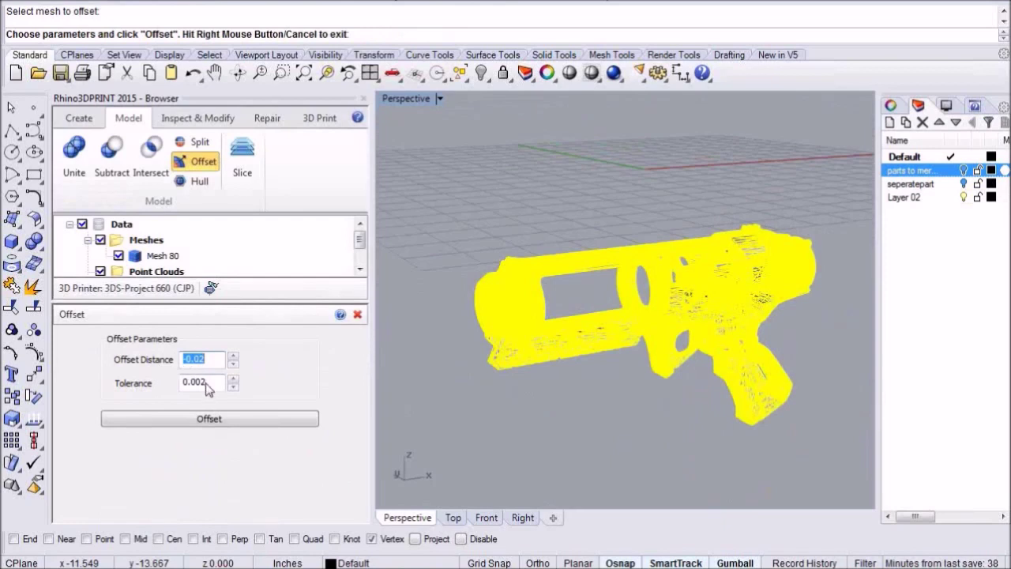
{"action": "left_click", "coordinate": [227, 419]}
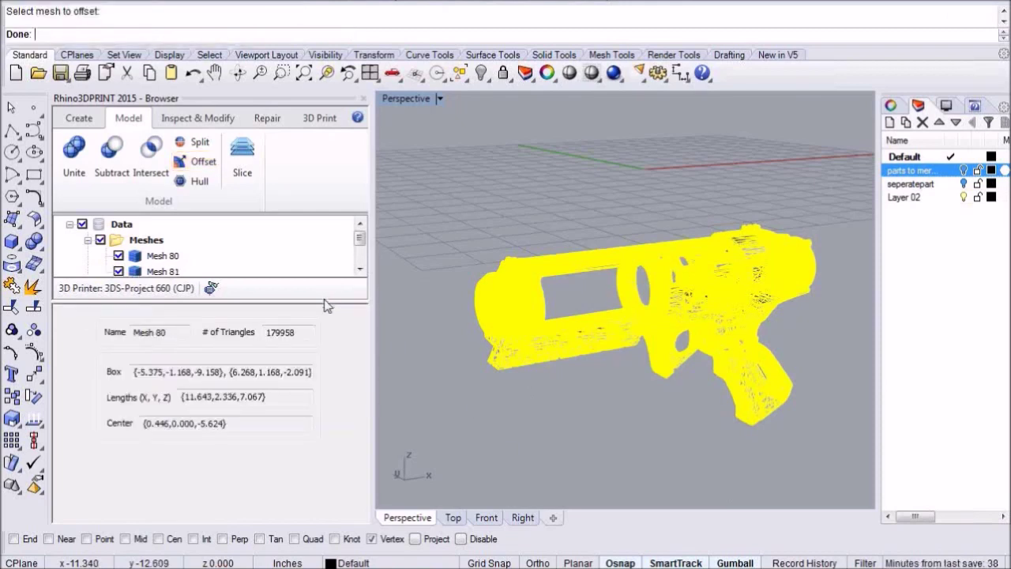
{"action": "left_click_drag", "start_coordinate": [324, 300], "coordinate": [316, 405]}
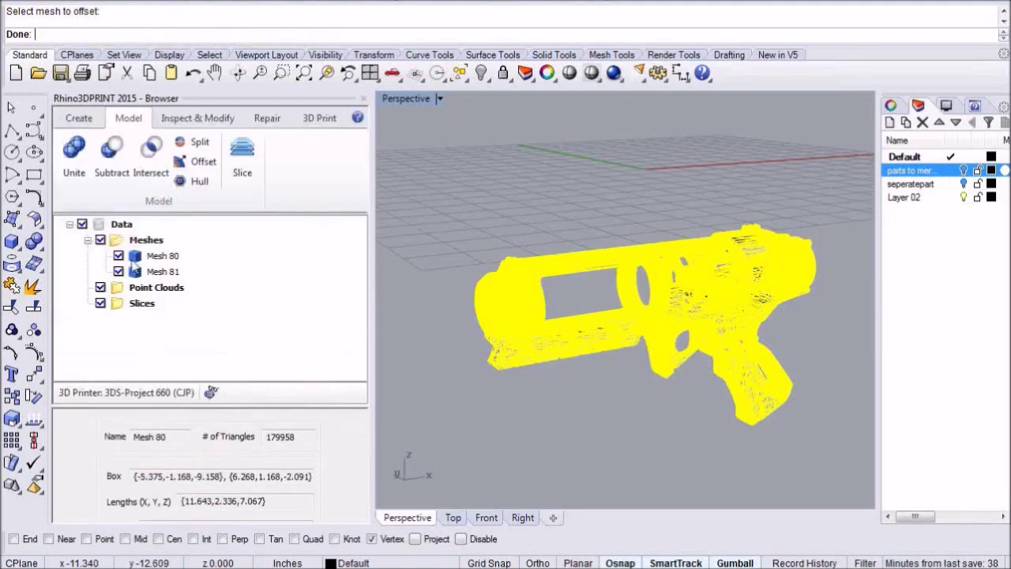
Clear the selection and hide the original united mesh, leaving the offset mesh shown at the barrel
{"action": "left_click", "coordinate": [460, 226]}
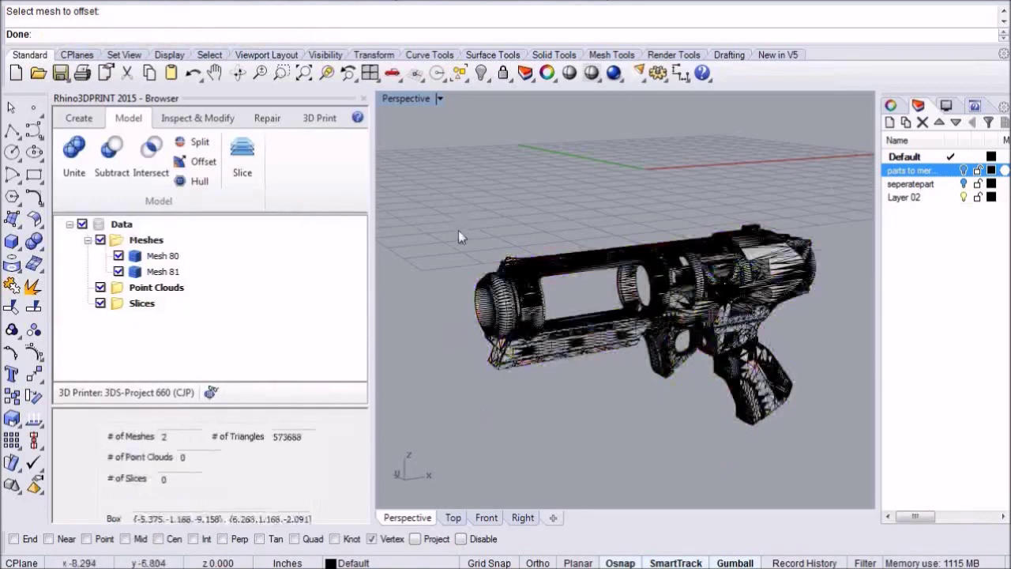
{"action": "scroll", "coordinate": [508, 347], "scroll_direction": "up", "scroll_amount": 5}
{"action": "scroll", "coordinate": [507, 348], "scroll_direction": "up", "scroll_amount": 2}
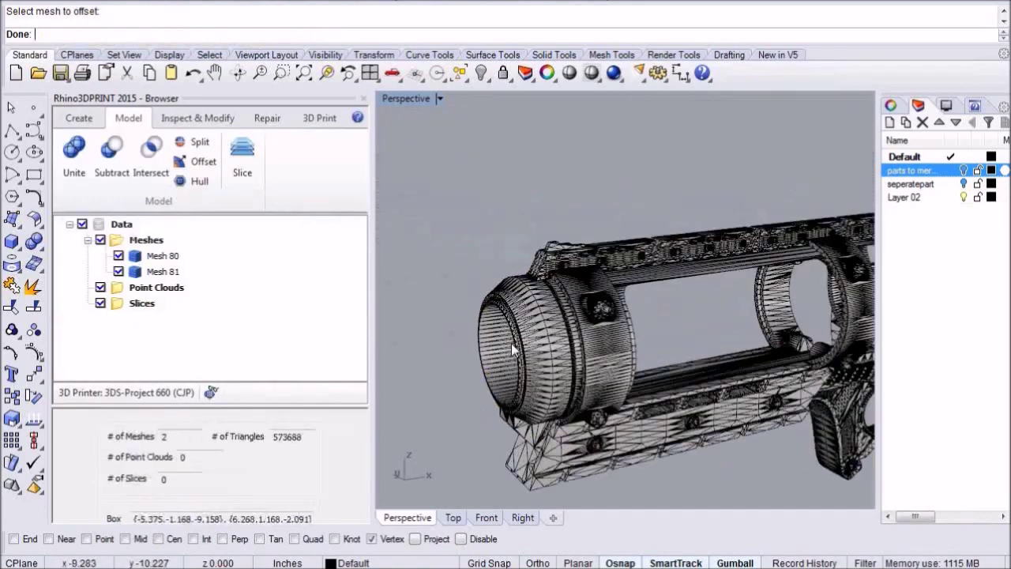
{"action": "left_click", "coordinate": [118, 256]}
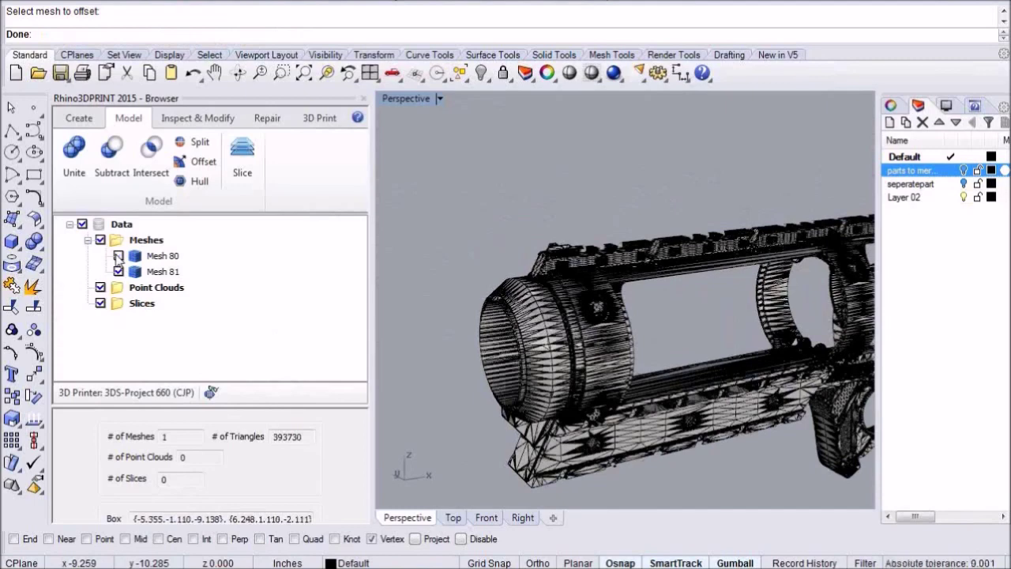
Show the original united gun mesh together with the offset mesh and bring the whole gun into view
{"action": "left_click", "coordinate": [119, 256]}
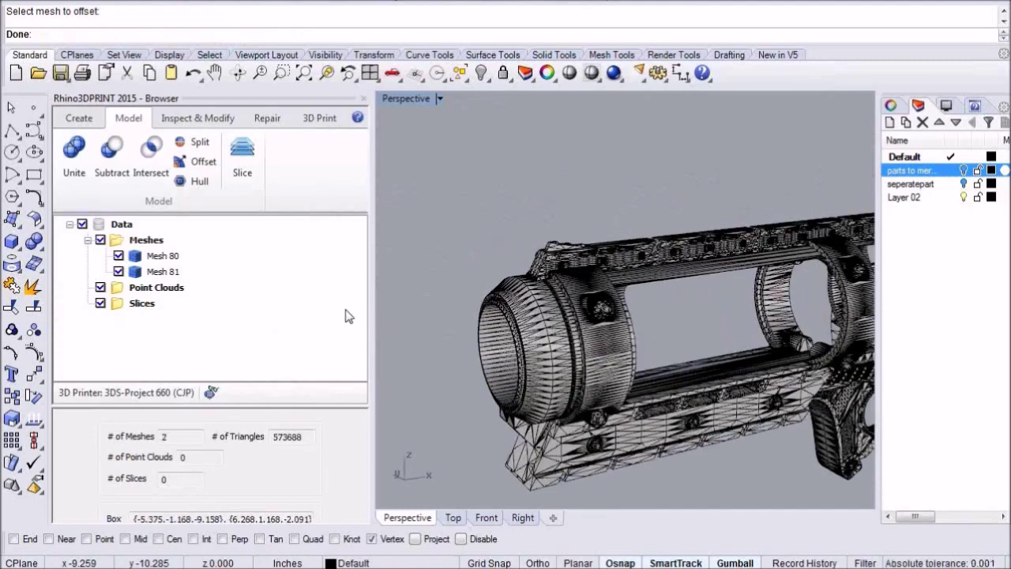
{"action": "right_click_drag", "start_coordinate": [404, 313], "coordinate": [531, 399]}
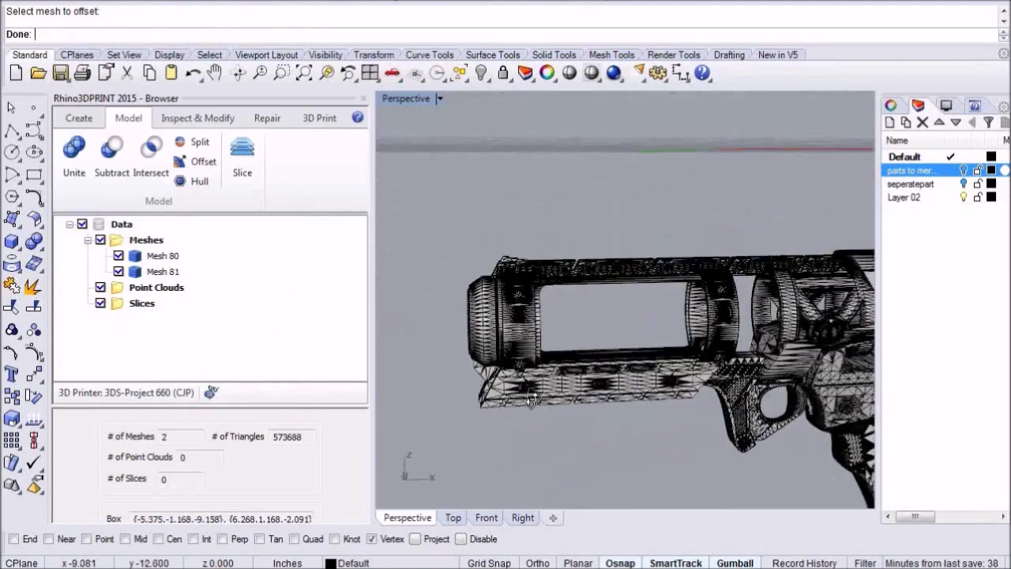
{"action": "right_click_drag", "start_coordinate": [531, 399], "coordinate": [622, 427]}
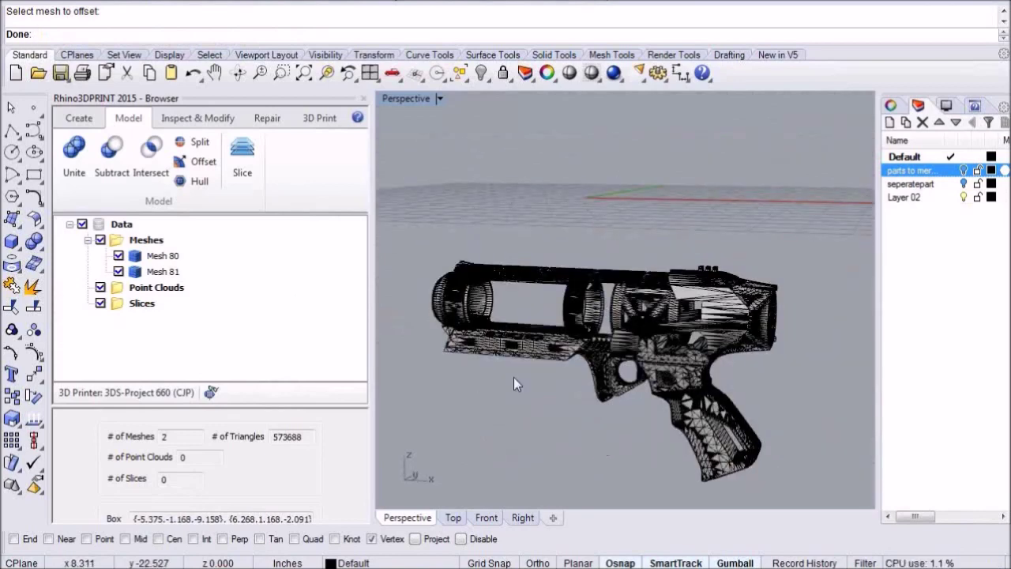
Switch to the four-viewport layout and add a rectangular clipping plane around the whole gun in the Front view
{"action": "left_click", "coordinate": [370, 73]}
{"action": "scroll", "coordinate": [471, 336], "scroll_direction": "down", "scroll_amount": 2}
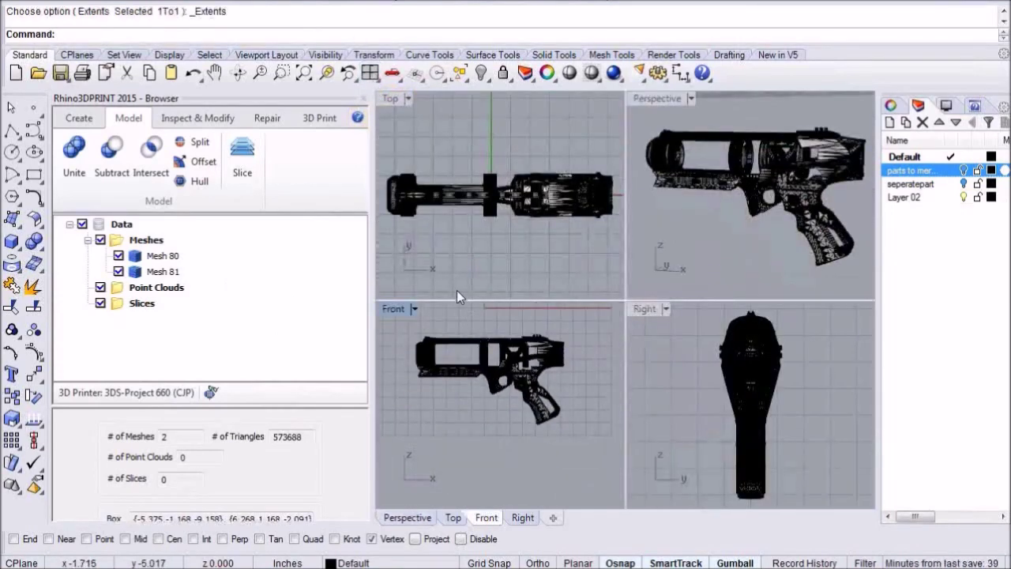
{"action": "left_click", "coordinate": [325, 55]}
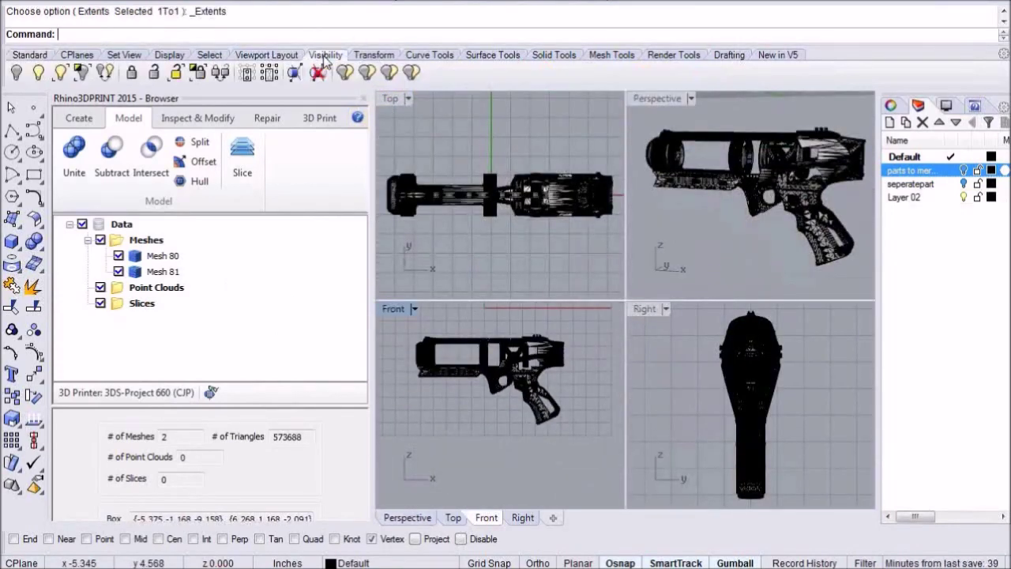
{"action": "left_click", "coordinate": [296, 75]}
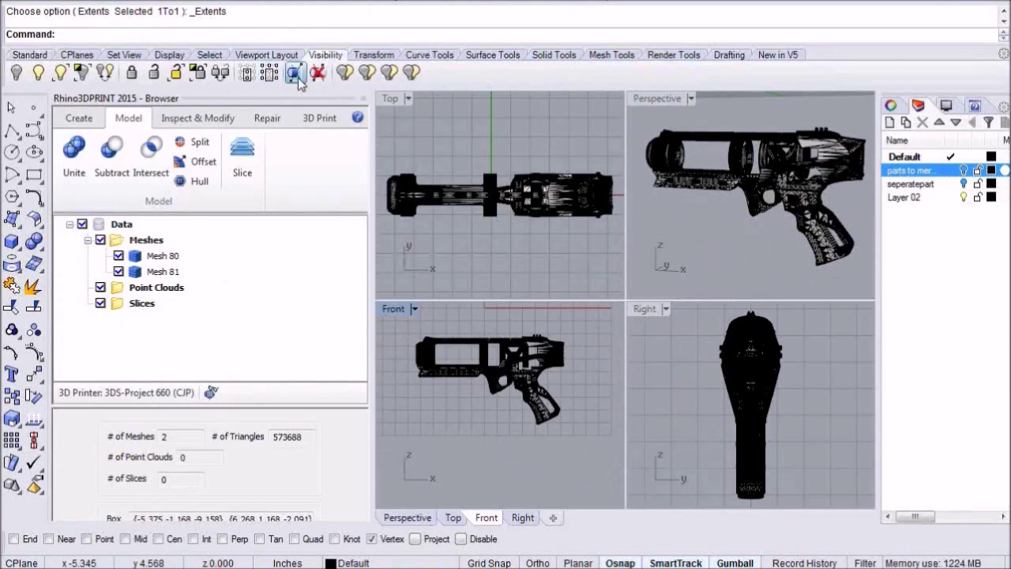
{"action": "left_click", "coordinate": [396, 321]}
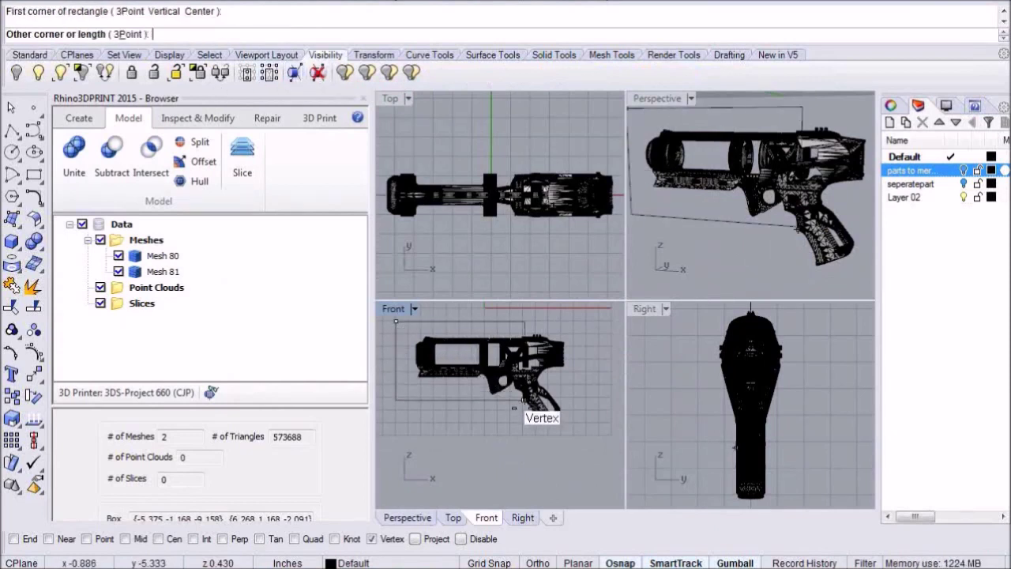
{"action": "left_click", "coordinate": [555, 410]}
{"action": "left_click", "coordinate": [575, 455]}
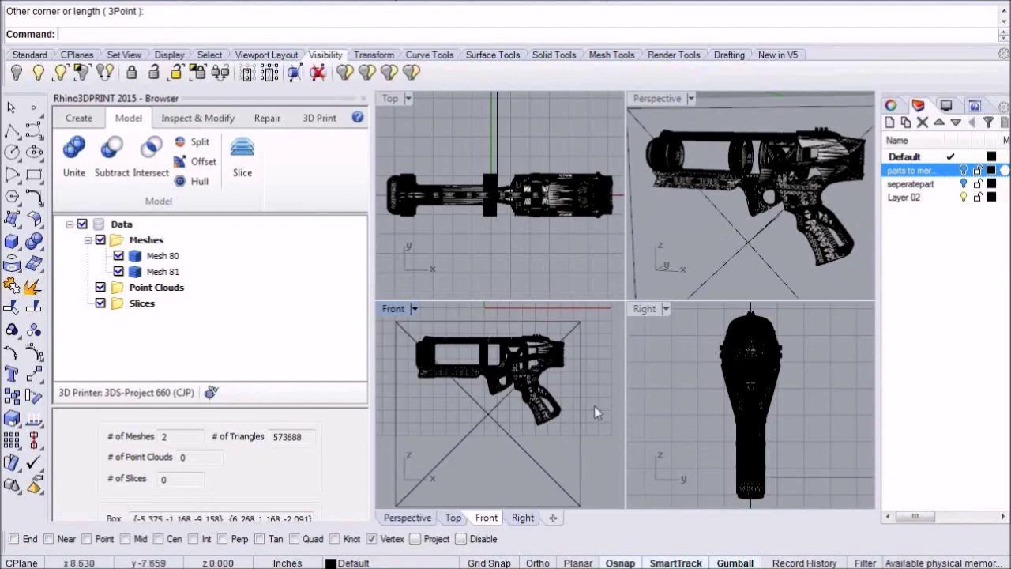
Maximize the Perspective view and turn off mesh wires in its Shaded display
{"action": "left_click", "coordinate": [660, 104]}
{"action": "double_click", "coordinate": [657, 98]}
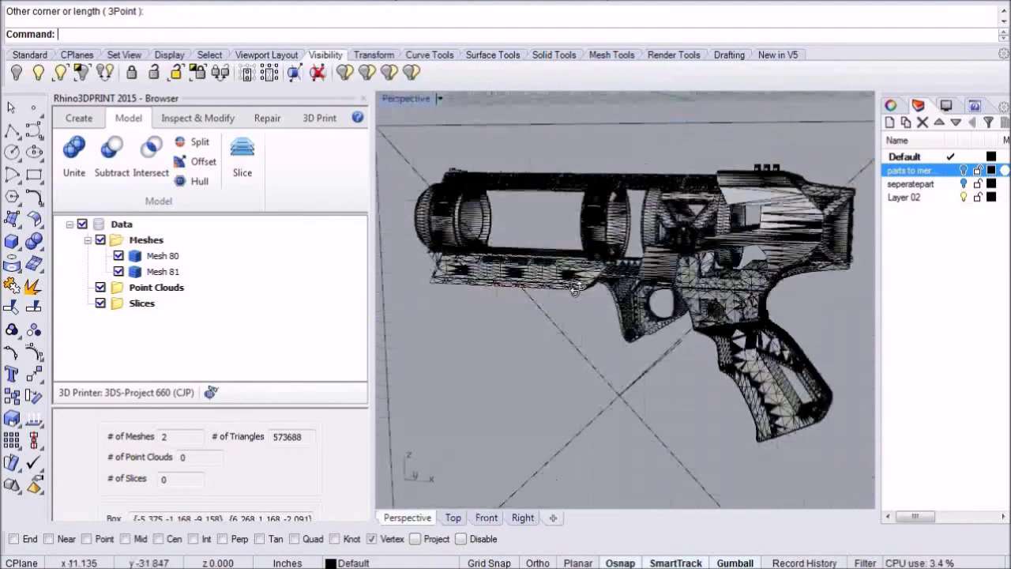
{"action": "right_click_drag", "start_coordinate": [575, 289], "coordinate": [659, 291]}
{"action": "left_click", "coordinate": [945, 105]}
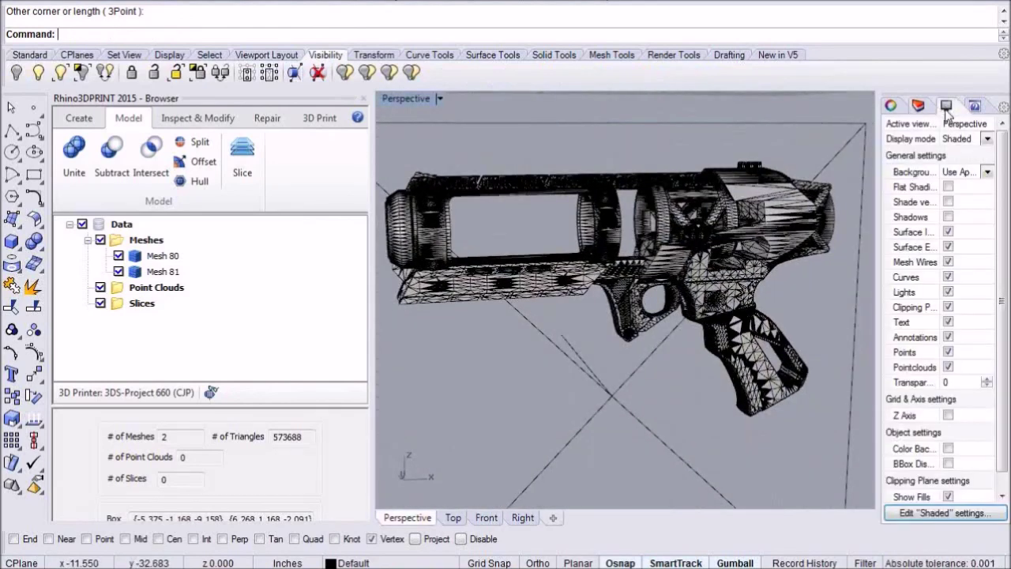
{"action": "left_click", "coordinate": [948, 261]}
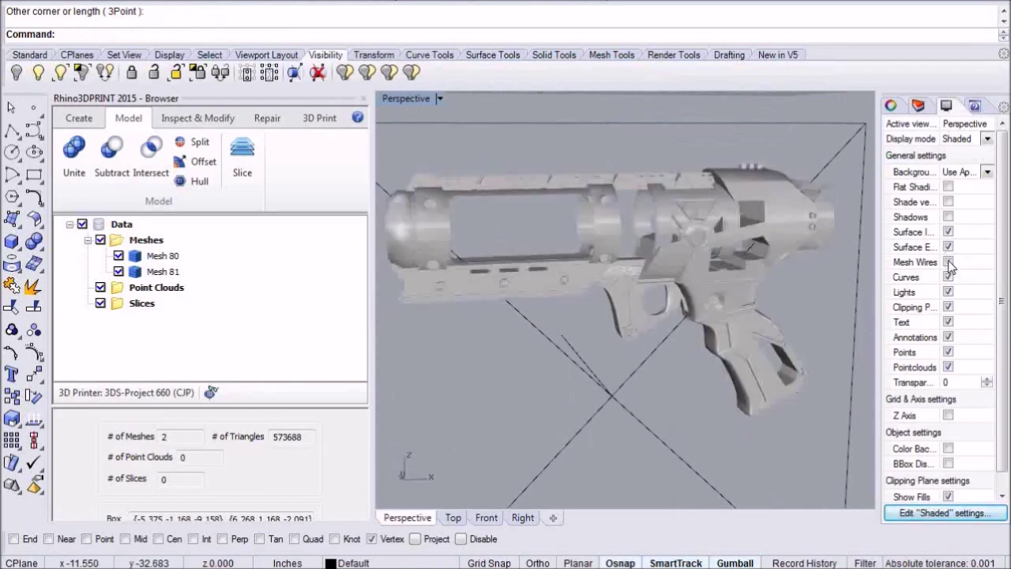
Enable the clipping plane in the Perspective view to cut the gun open lengthwise
{"action": "right_click_drag", "start_coordinate": [546, 299], "coordinate": [385, 165]}
{"action": "right_click", "coordinate": [320, 77]}
{"action": "left_click", "coordinate": [401, 190]}
{"action": "key", "text": "Return"}
Examine the wall between the outer and offset meshes in the cutaway, from the rear of the gun to the grip
{"action": "right_click_drag", "start_coordinate": [672, 330], "coordinate": [794, 243]}
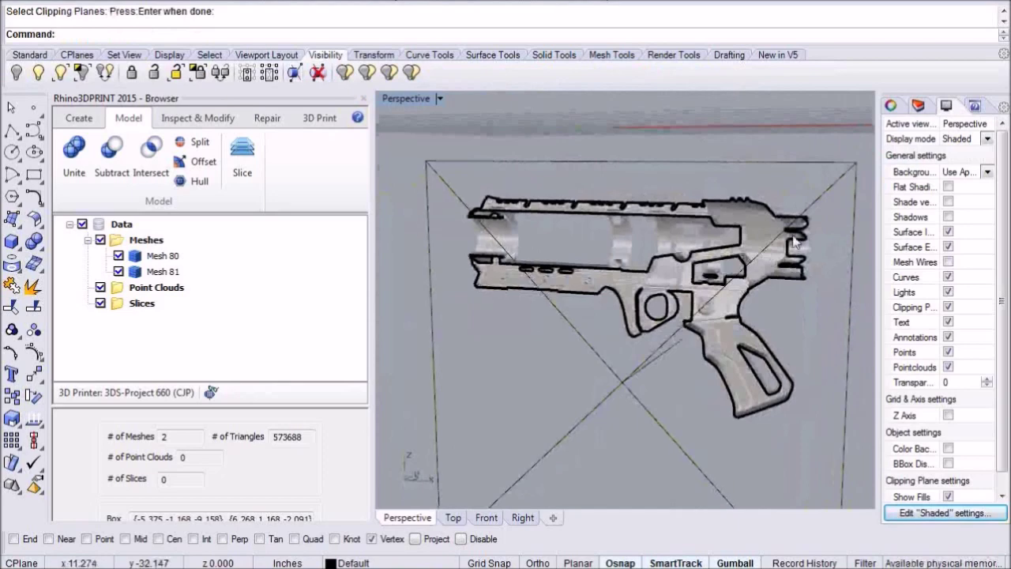
{"action": "scroll", "coordinate": [798, 229], "scroll_direction": "up", "scroll_amount": 3}
{"action": "scroll", "coordinate": [798, 222], "scroll_direction": "up", "scroll_amount": 3}
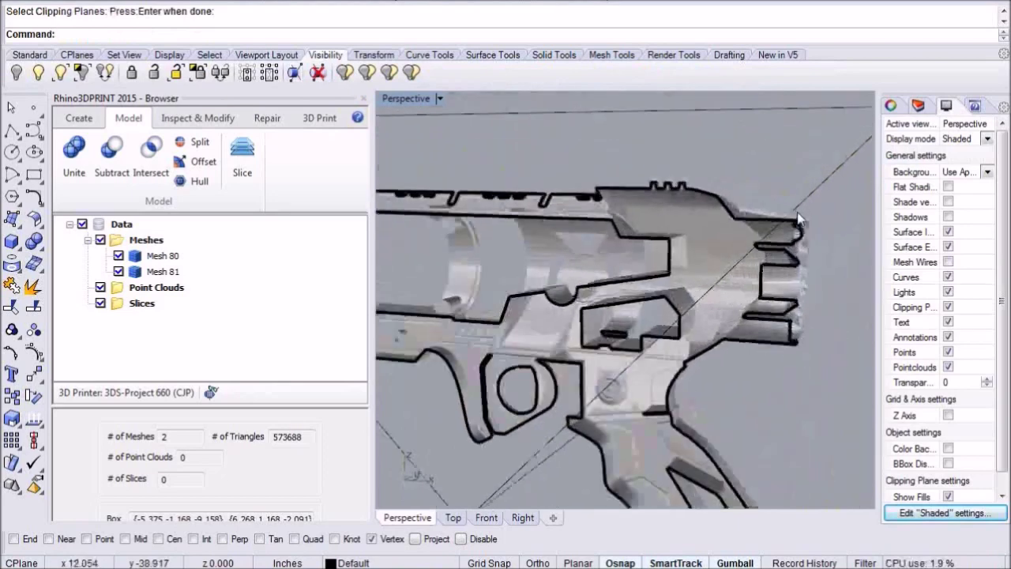
{"action": "scroll", "coordinate": [798, 221], "scroll_direction": "up", "scroll_amount": 3}
{"action": "right_click_drag", "start_coordinate": [799, 224], "coordinate": [816, 244]}
{"action": "scroll", "coordinate": [818, 244], "scroll_direction": "down", "scroll_amount": 6}
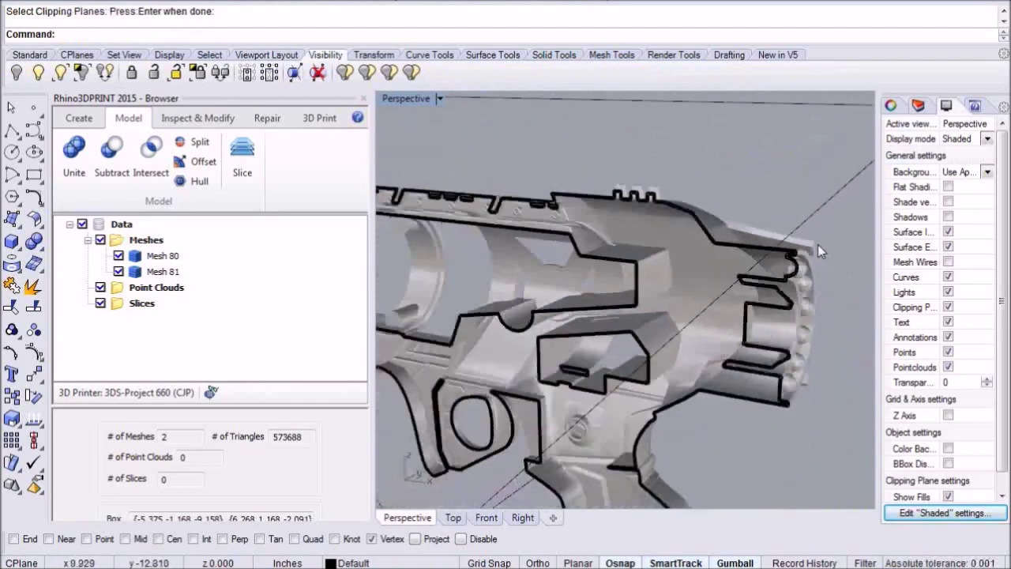
{"action": "right_click_drag", "start_coordinate": [604, 247], "coordinate": [715, 258]}
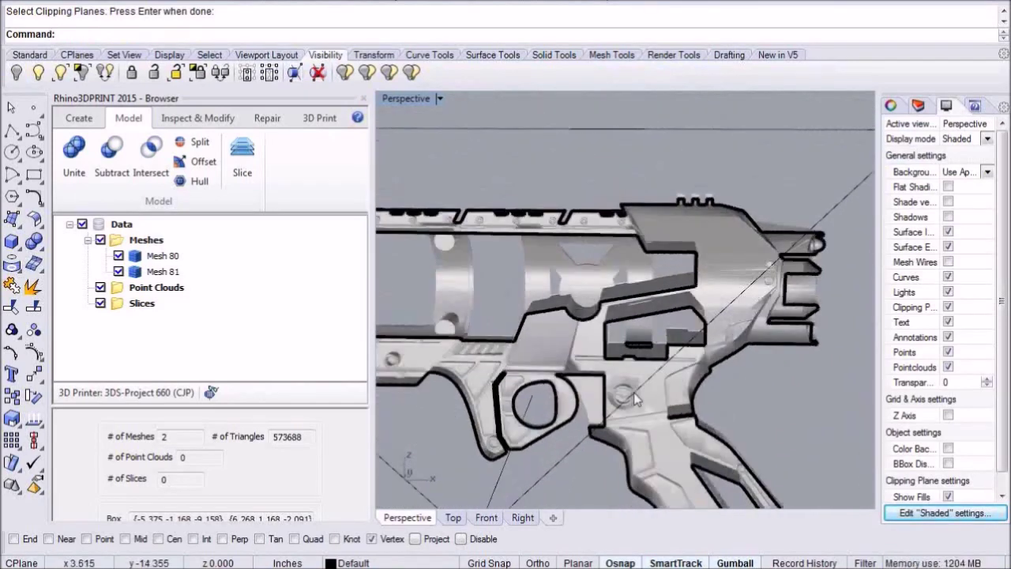
{"action": "right_click_drag", "start_coordinate": [735, 345], "coordinate": [730, 409]}
Move the clipping plane slightly across the gun's width to shift the section cut, and clear the selection
{"action": "left_click", "coordinate": [730, 409]}
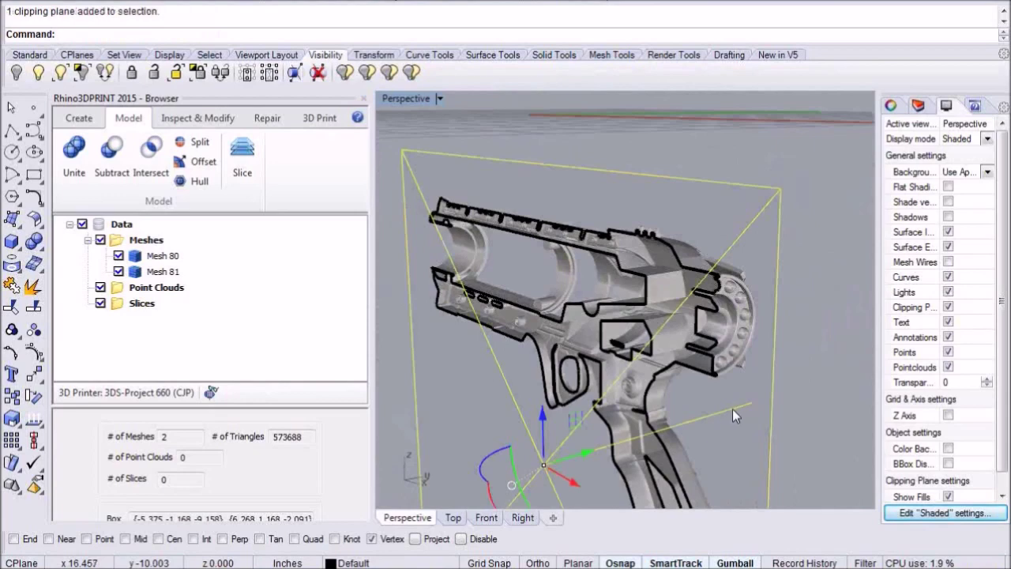
{"action": "mouse_move", "coordinate": [593, 453]}
{"action": "left_mouse_down"}
{"action": "mouse_move", "coordinate": [613, 447]}
{"action": "mouse_move", "coordinate": [572, 451]}
{"action": "mouse_move", "coordinate": [604, 452]}
{"action": "mouse_move", "coordinate": [587, 452]}
{"action": "left_mouse_up"}
{"action": "left_click", "coordinate": [700, 397]}
{"action": "right_click_drag", "start_coordinate": [700, 398], "coordinate": [728, 397]}
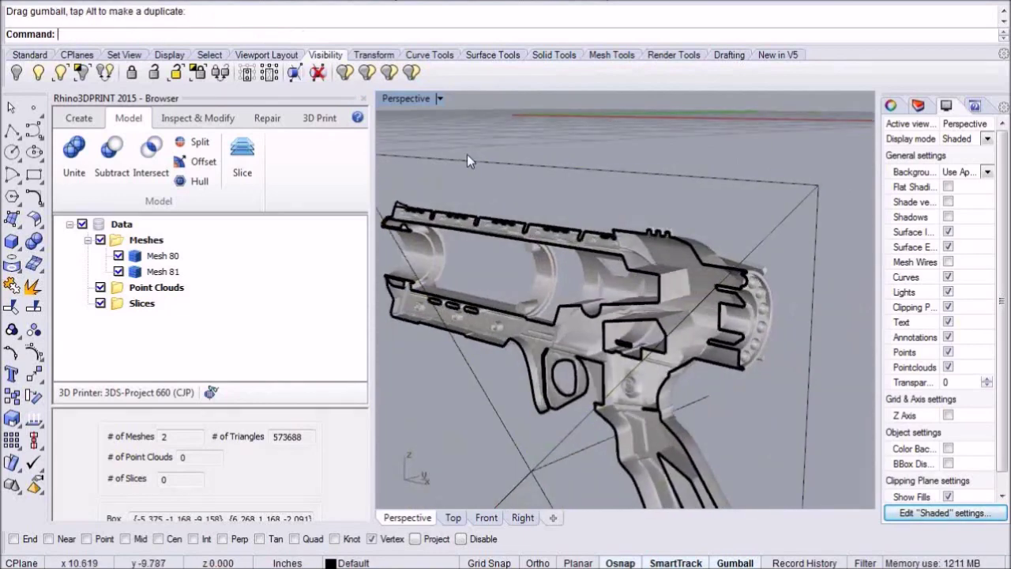
Disable the clipping plane in the Perspective and Front views and hide it
{"action": "left_click", "coordinate": [468, 161]}
{"action": "left_click", "coordinate": [317, 72]}
{"action": "left_click", "coordinate": [432, 116]}
{"action": "left_click", "coordinate": [487, 517]}
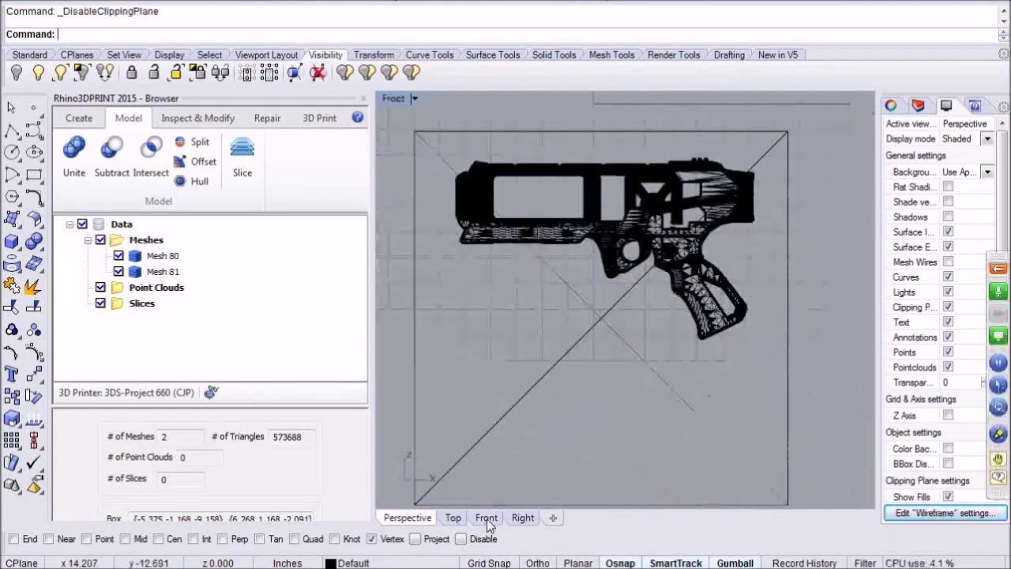
{"action": "left_click", "coordinate": [492, 431]}
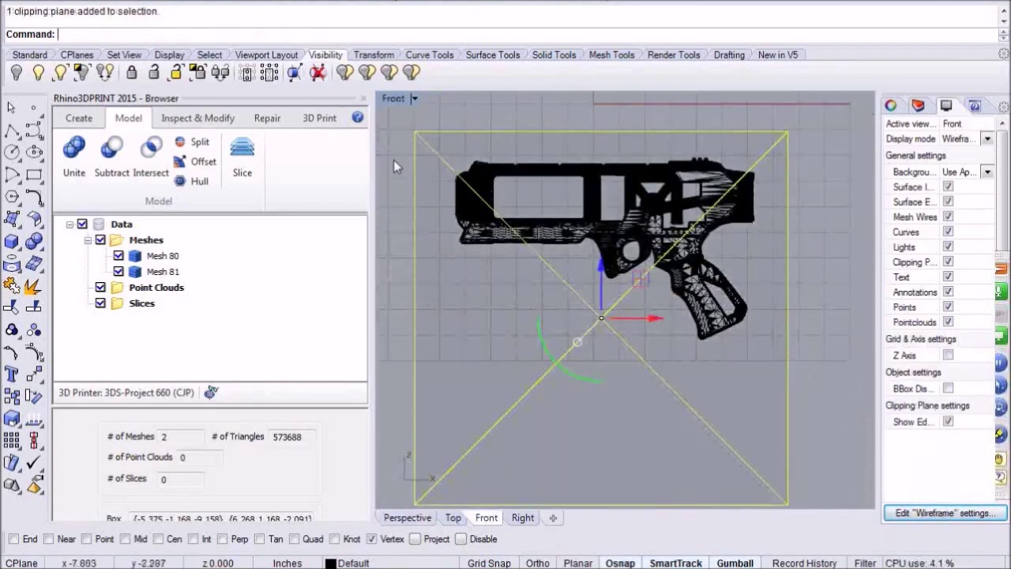
{"action": "left_click", "coordinate": [317, 72]}
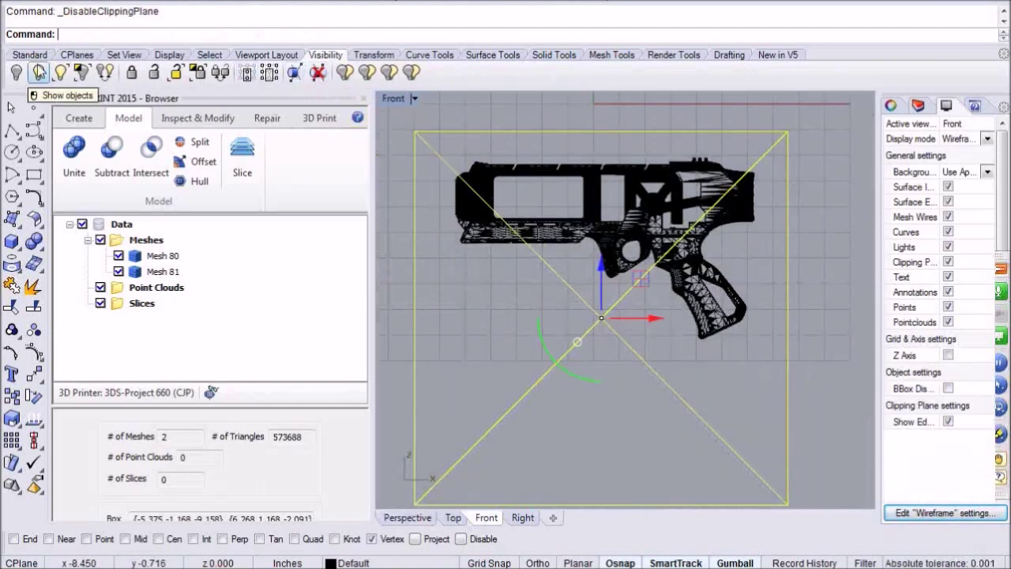
{"action": "left_click", "coordinate": [16, 73]}
{"action": "left_click", "coordinate": [32, 57]}
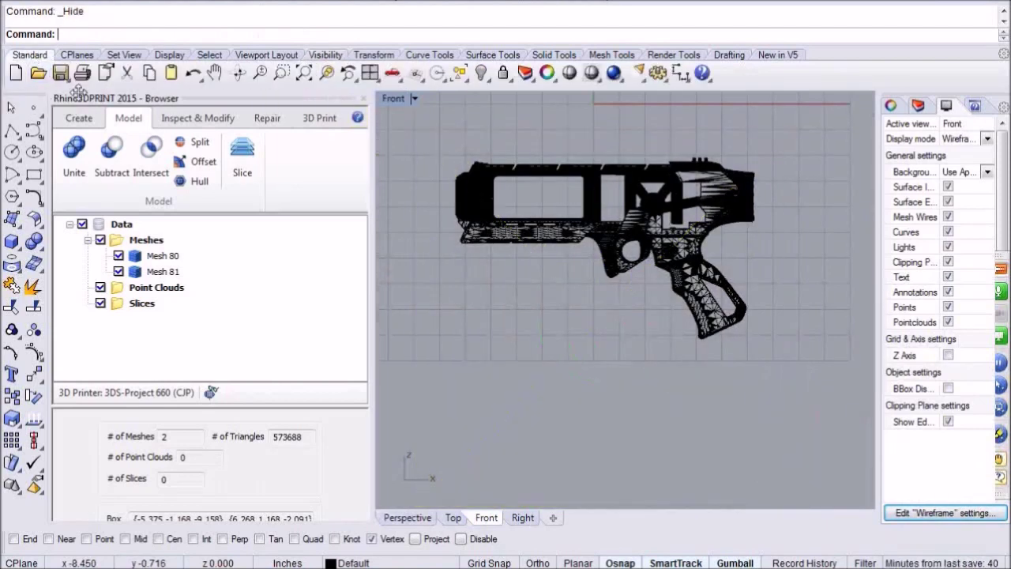
Split the gun mesh lengthwise with a plane parallel to the Front view at the bounding box's middle, capping the results
{"action": "left_click", "coordinate": [370, 72]}
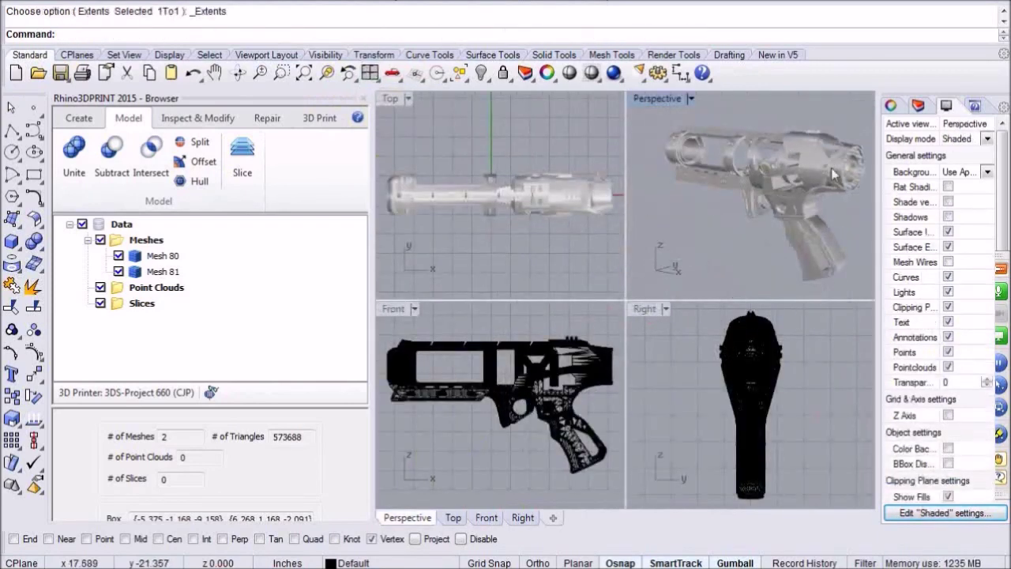
{"action": "scroll", "coordinate": [485, 340], "scroll_direction": "down", "scroll_amount": 2}
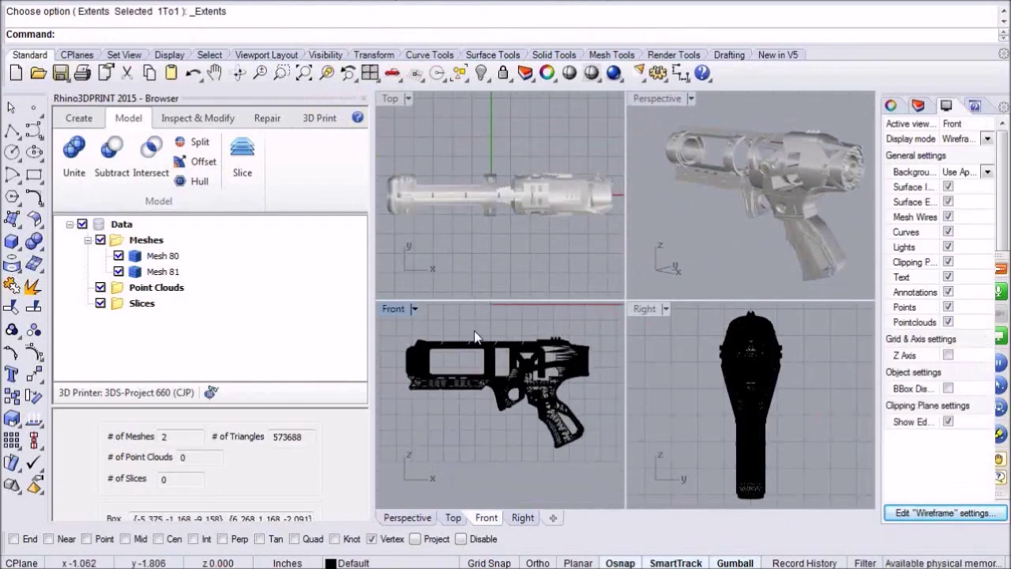
{"action": "left_click", "coordinate": [199, 144]}
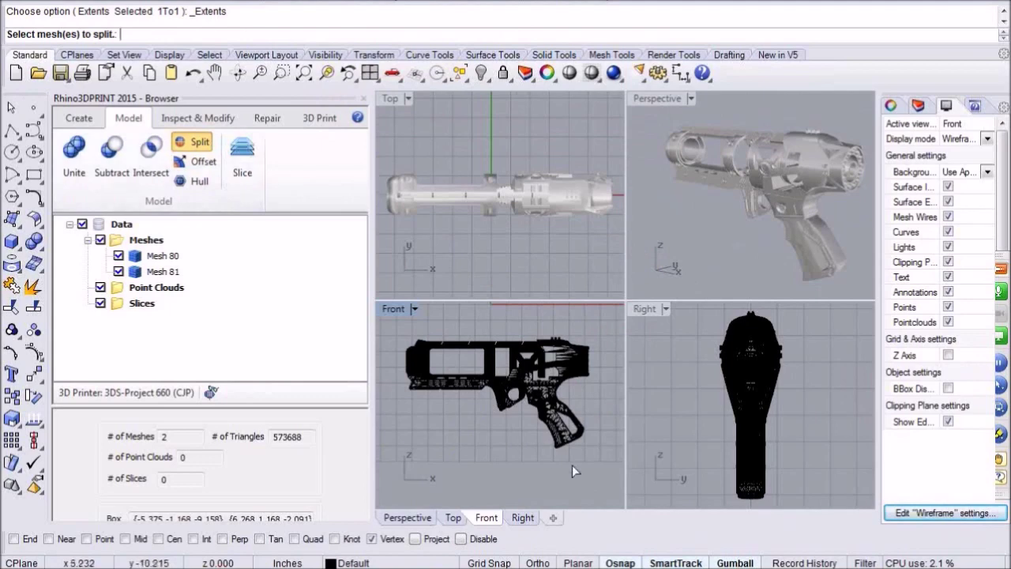
{"action": "left_click", "coordinate": [536, 415]}
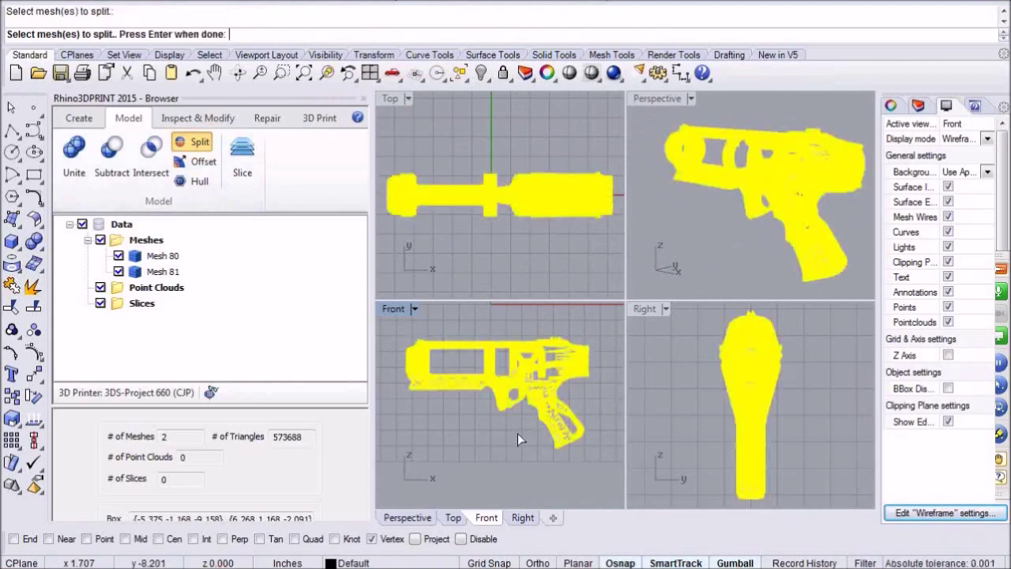
{"action": "key", "text": "Return"}
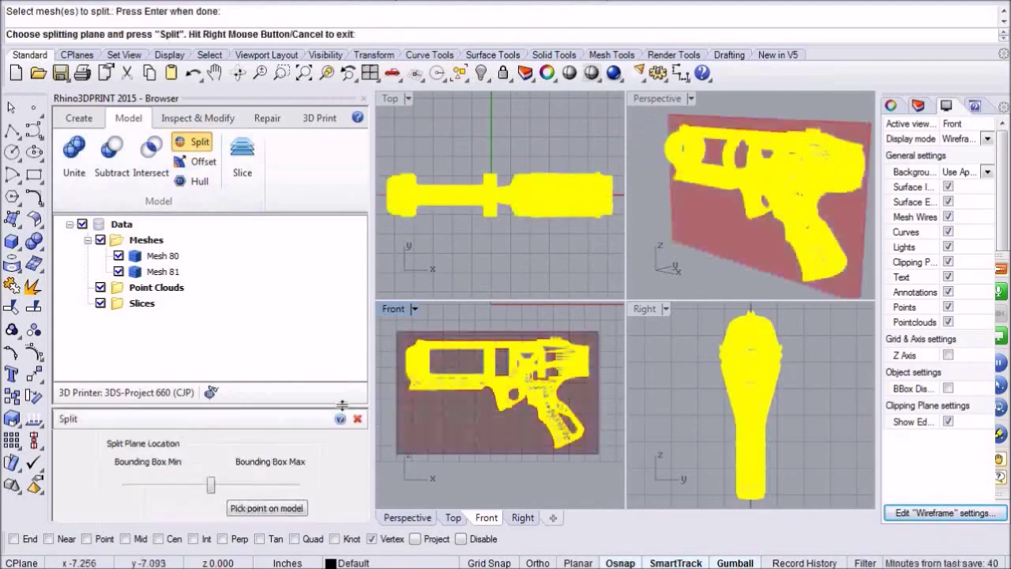
{"action": "left_click_drag", "start_coordinate": [335, 338], "coordinate": [335, 294]}
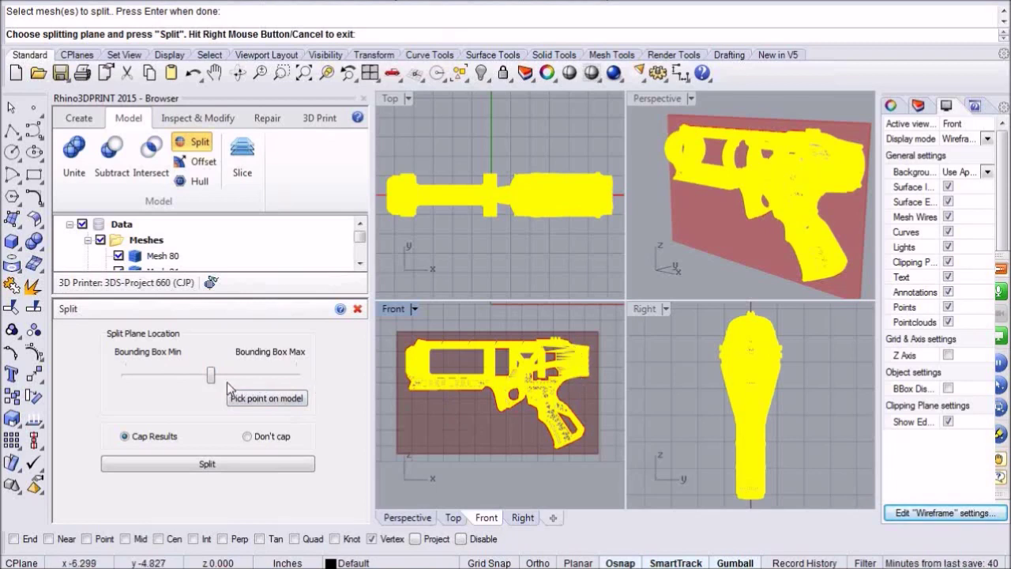
{"action": "left_click", "coordinate": [189, 466]}
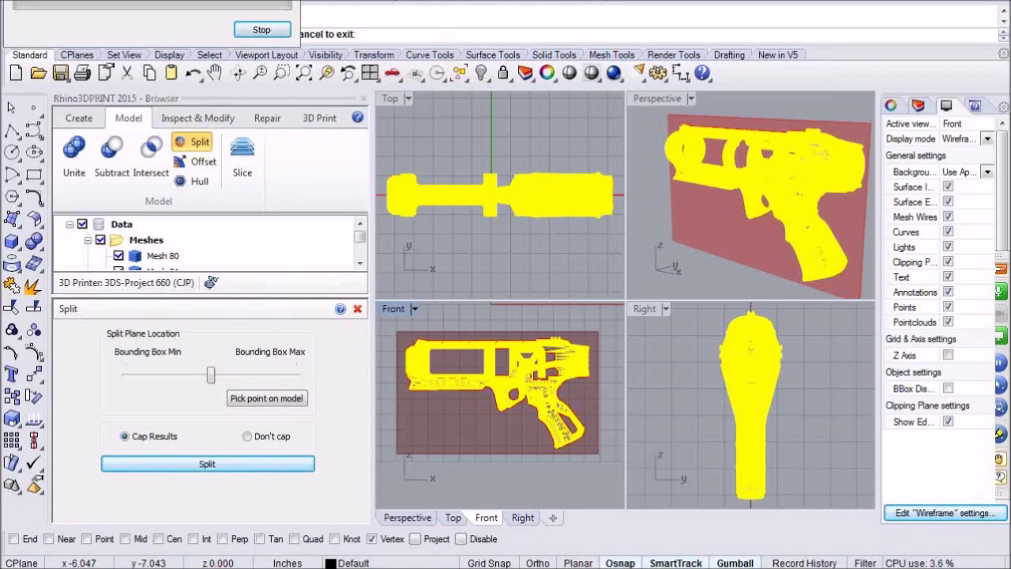
Switch to the other, empty Rhino window and open Penguin_Mesh.3dm from the Rhino3DPrint folder
{"action": "left_click", "coordinate": [167, 567]}
{"action": "left_click", "coordinate": [160, 525]}
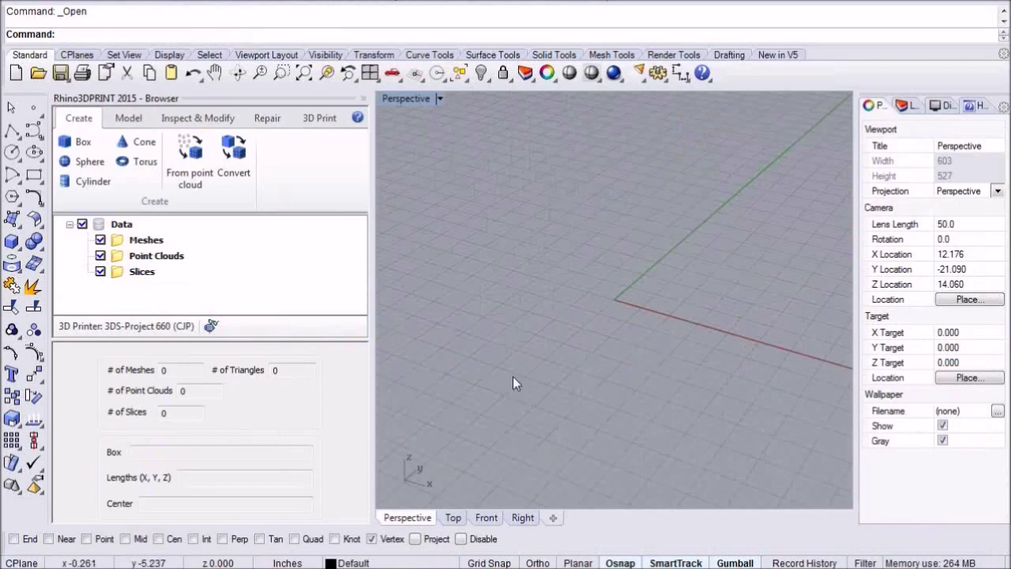
{"action": "left_click", "coordinate": [39, 72]}
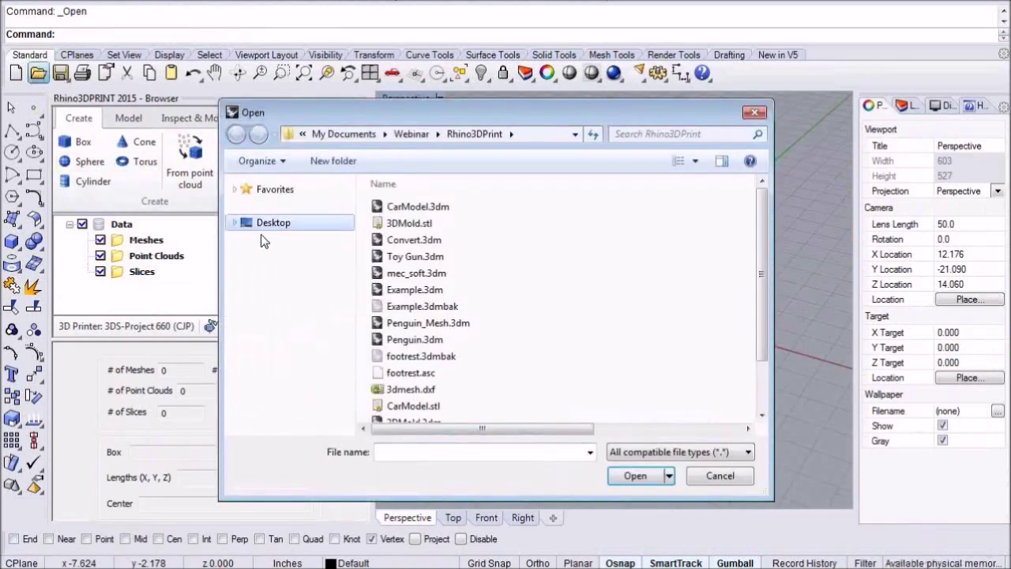
{"action": "left_click", "coordinate": [428, 322]}
{"action": "left_click", "coordinate": [643, 478]}
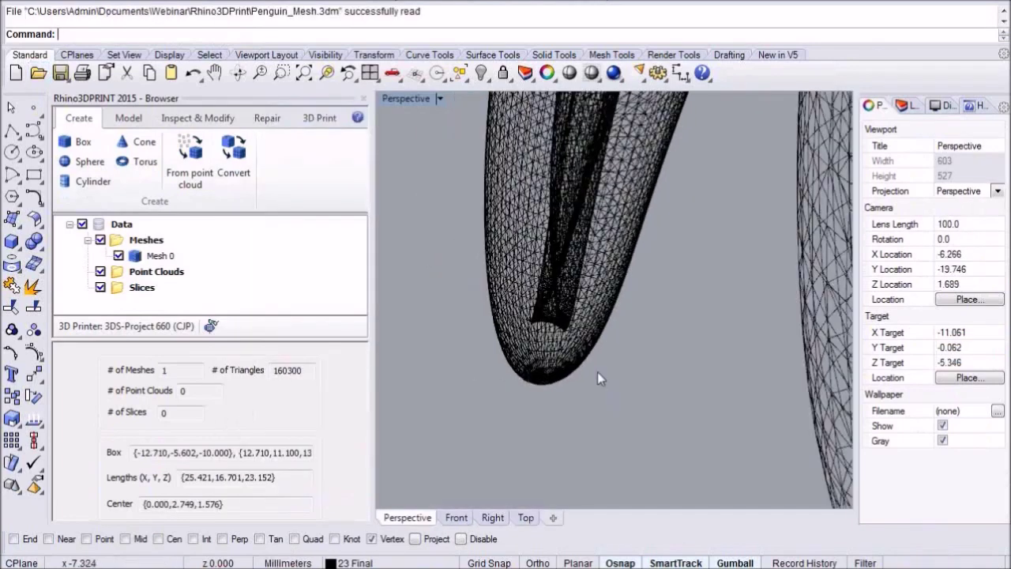
Set the Perspective view to Ghosted display and bring the whole penguin mesh into view
{"action": "scroll", "coordinate": [582, 348], "scroll_direction": "up", "scroll_amount": 8}
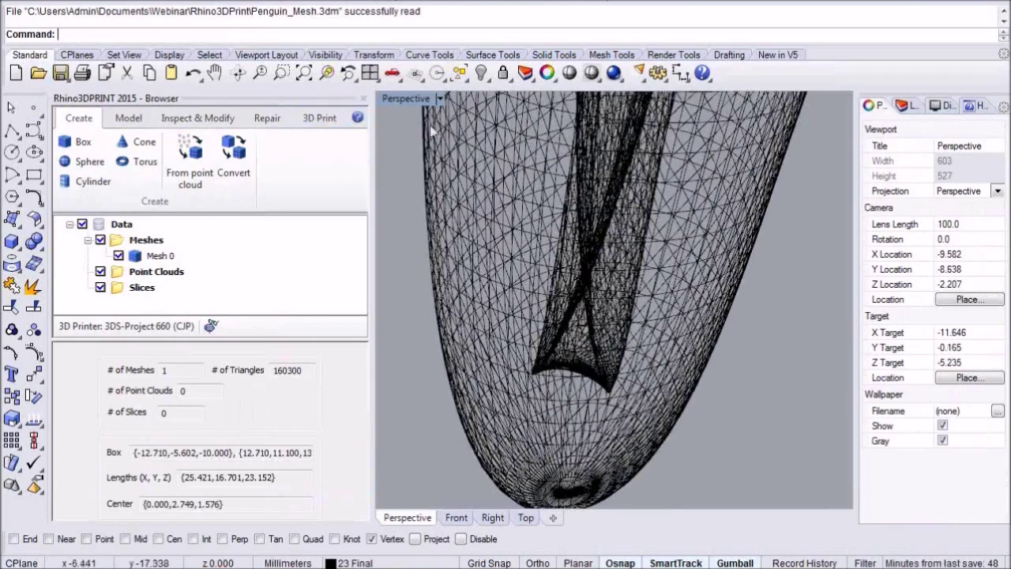
{"action": "left_click", "coordinate": [440, 98]}
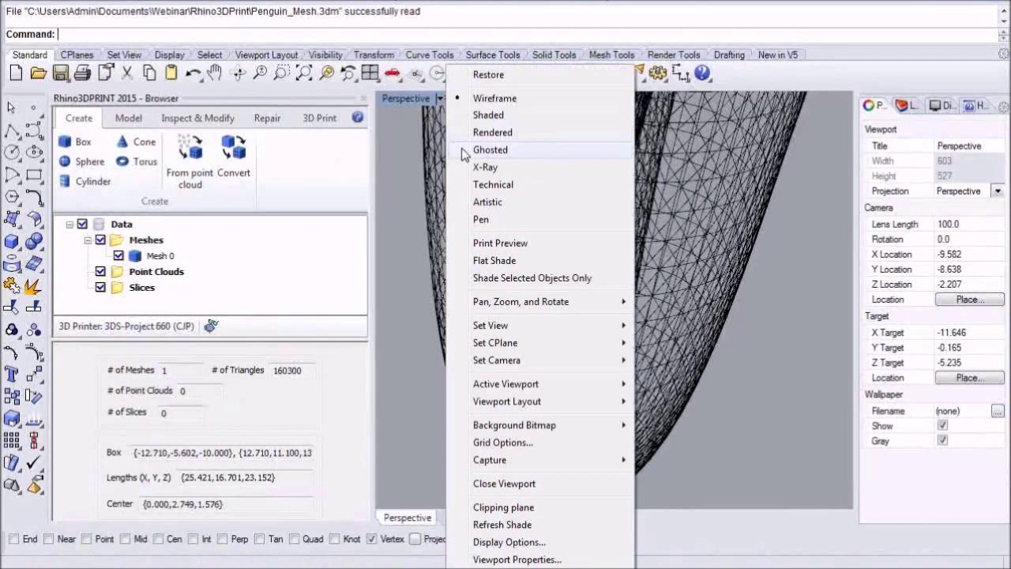
{"action": "left_click", "coordinate": [466, 150]}
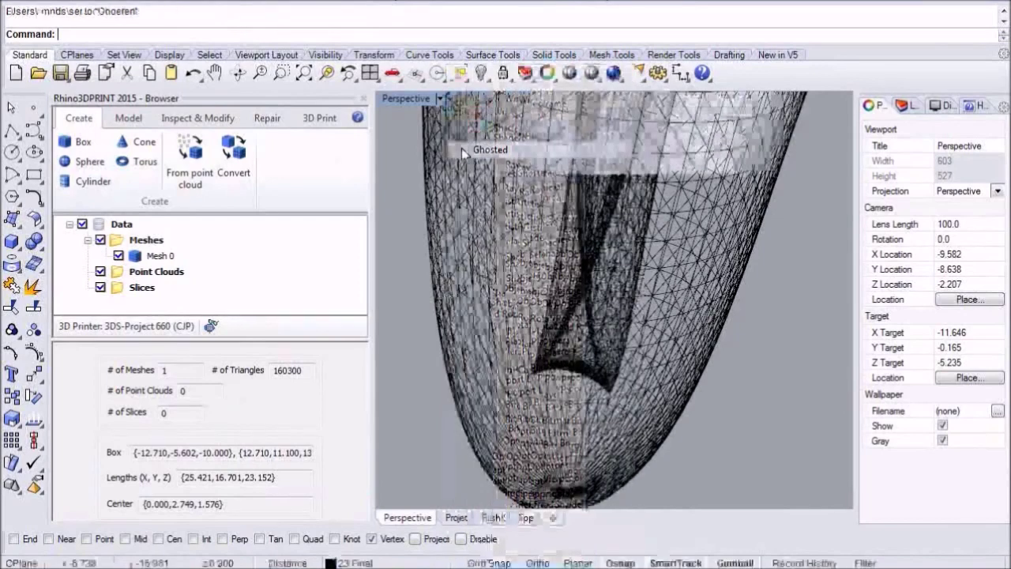
{"action": "right_click_drag", "start_coordinate": [575, 413], "coordinate": [555, 401]}
{"action": "scroll", "coordinate": [553, 401], "scroll_direction": "down", "scroll_amount": 8}
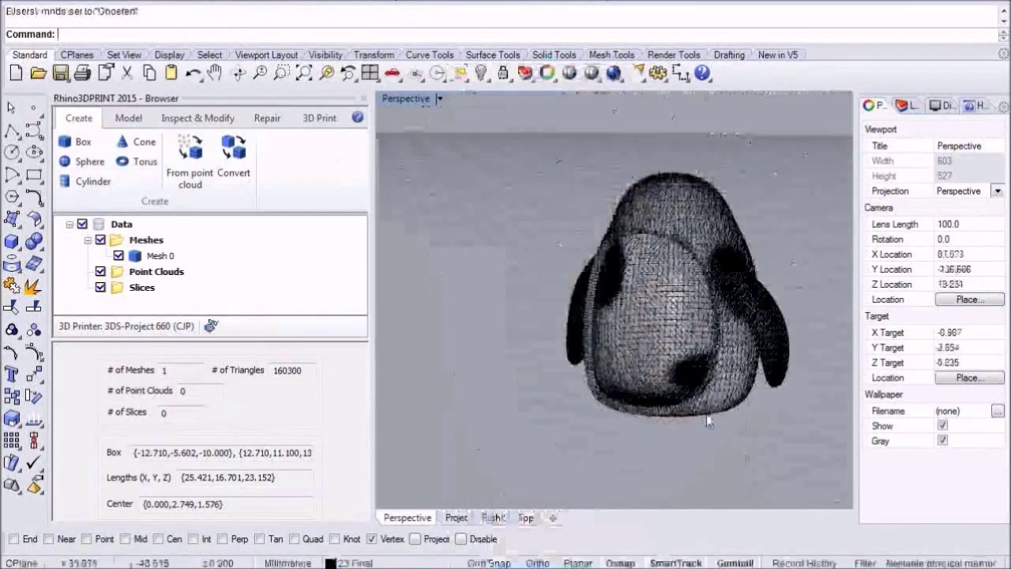
Repair the penguin mesh with Auto Fix
{"action": "scroll", "coordinate": [745, 417], "scroll_direction": "up", "scroll_amount": 6}
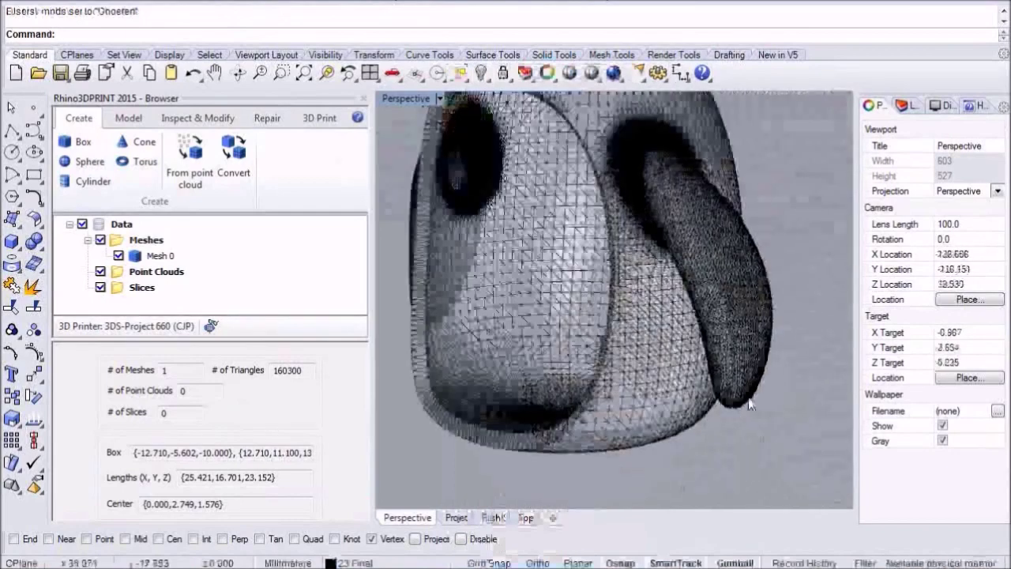
{"action": "scroll", "coordinate": [746, 393], "scroll_direction": "down", "scroll_amount": 4}
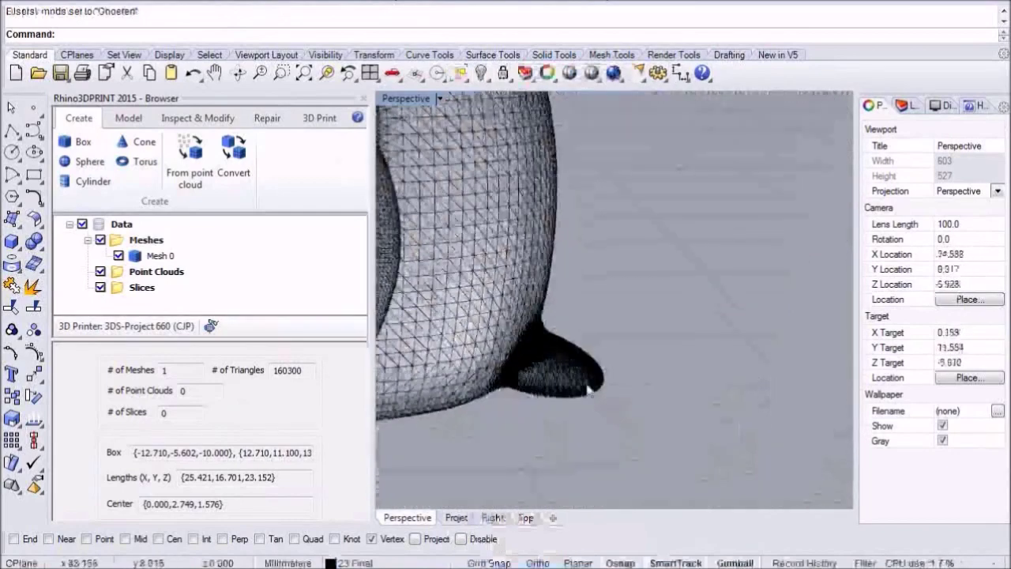
{"action": "scroll", "coordinate": [581, 376], "scroll_direction": "up", "scroll_amount": 3}
{"action": "scroll", "coordinate": [581, 376], "scroll_direction": "up", "scroll_amount": 2}
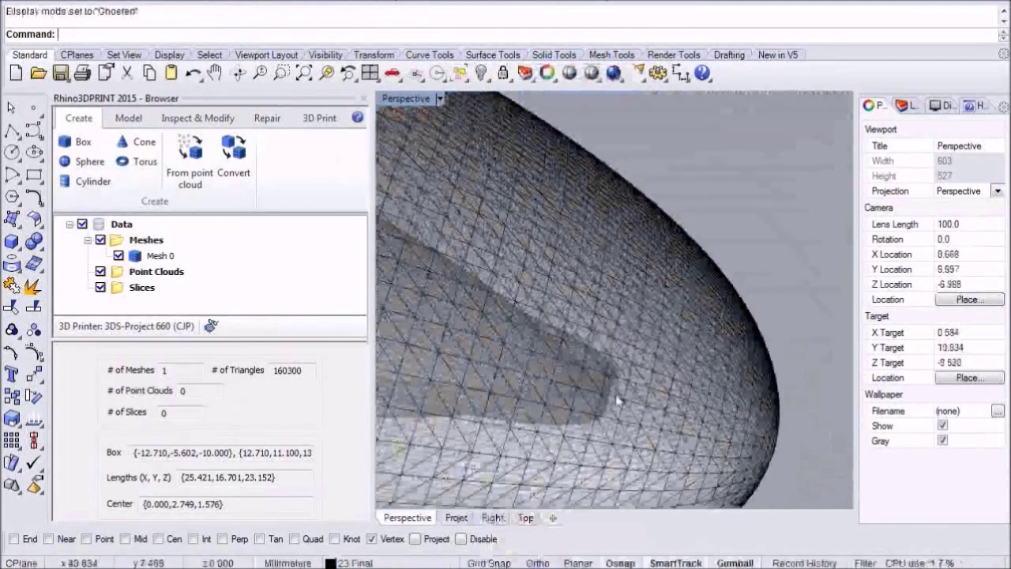
{"action": "scroll", "coordinate": [704, 367], "scroll_direction": "down", "scroll_amount": 10}
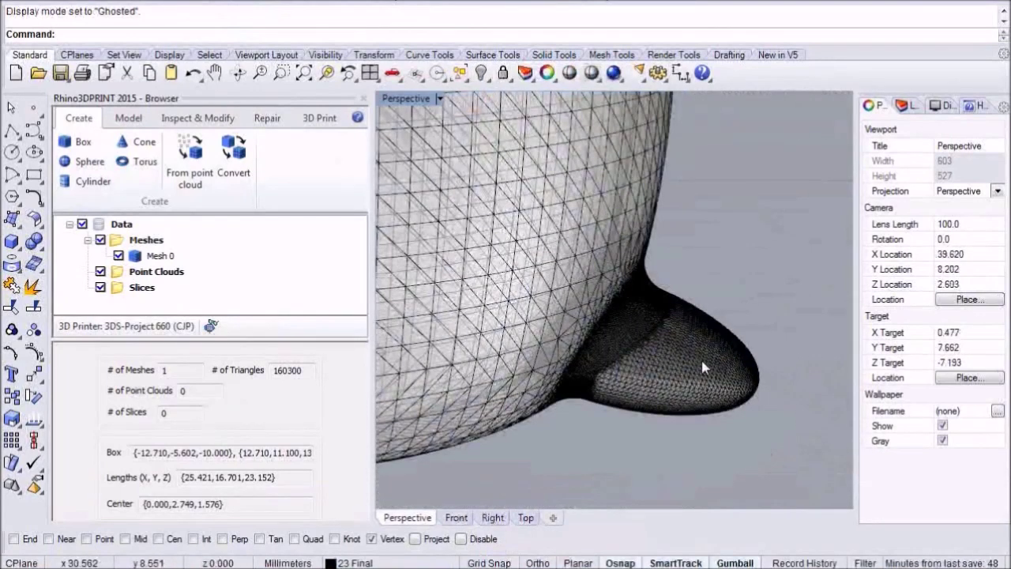
{"action": "left_click", "coordinate": [266, 123]}
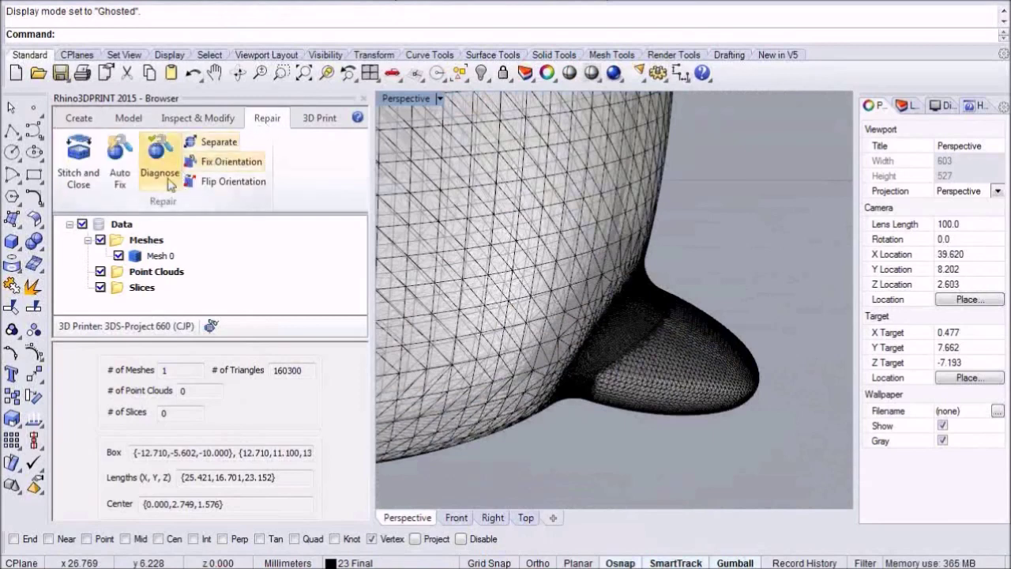
{"action": "left_click", "coordinate": [118, 166]}
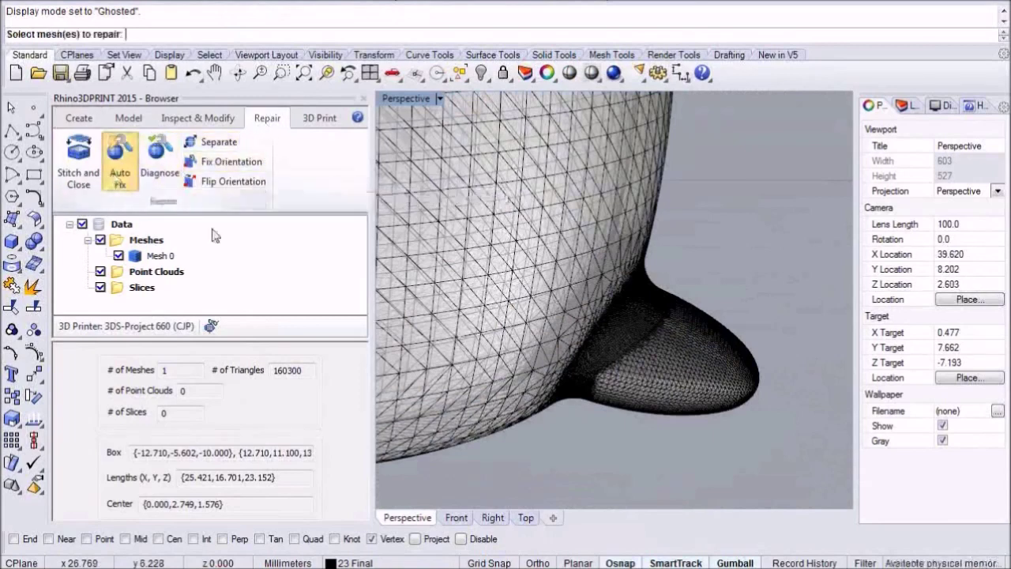
{"action": "left_click", "coordinate": [675, 413]}
{"action": "key", "text": "Return"}
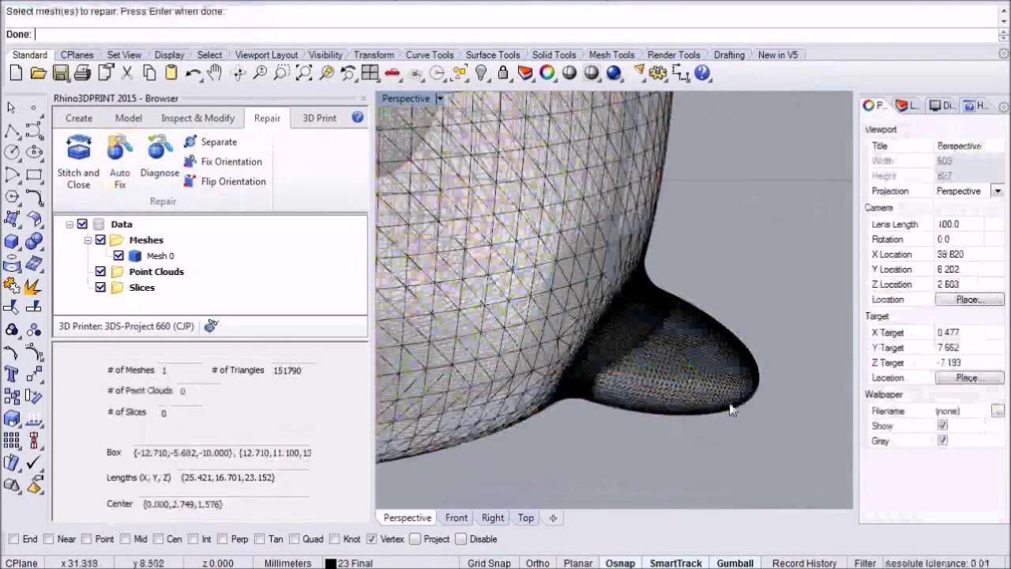
Examine the triangles of the repaired penguin mesh closely on the tail, flippers and body
{"action": "scroll", "coordinate": [729, 395], "scroll_direction": "up", "scroll_amount": 4}
{"action": "scroll", "coordinate": [730, 386], "scroll_direction": "up", "scroll_amount": 5}
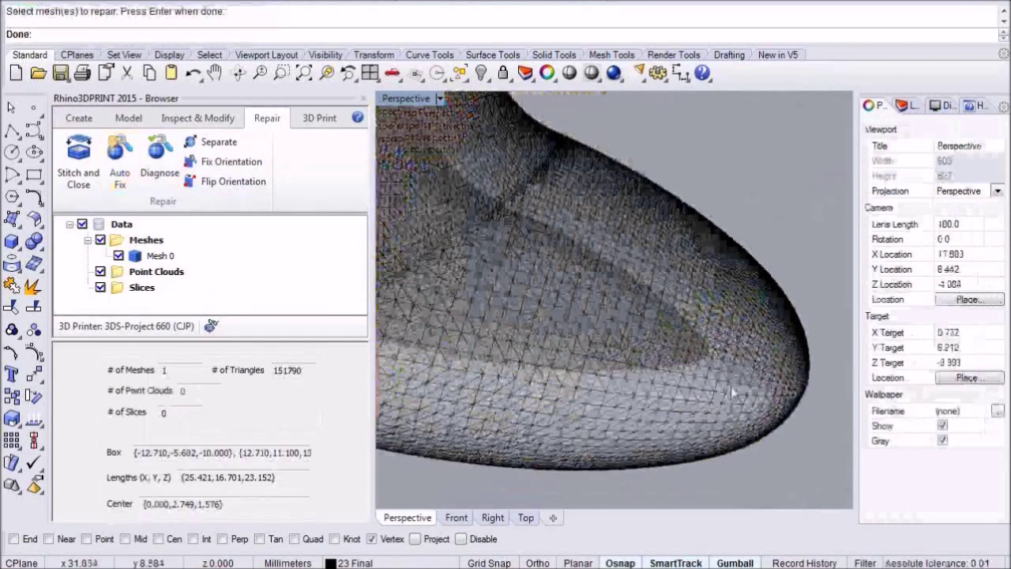
{"action": "right_click_drag", "start_coordinate": [673, 392], "coordinate": [707, 351]}
{"action": "scroll", "coordinate": [747, 365], "scroll_direction": "down", "scroll_amount": 3}
{"action": "scroll", "coordinate": [707, 351], "scroll_direction": "up", "scroll_amount": 3}
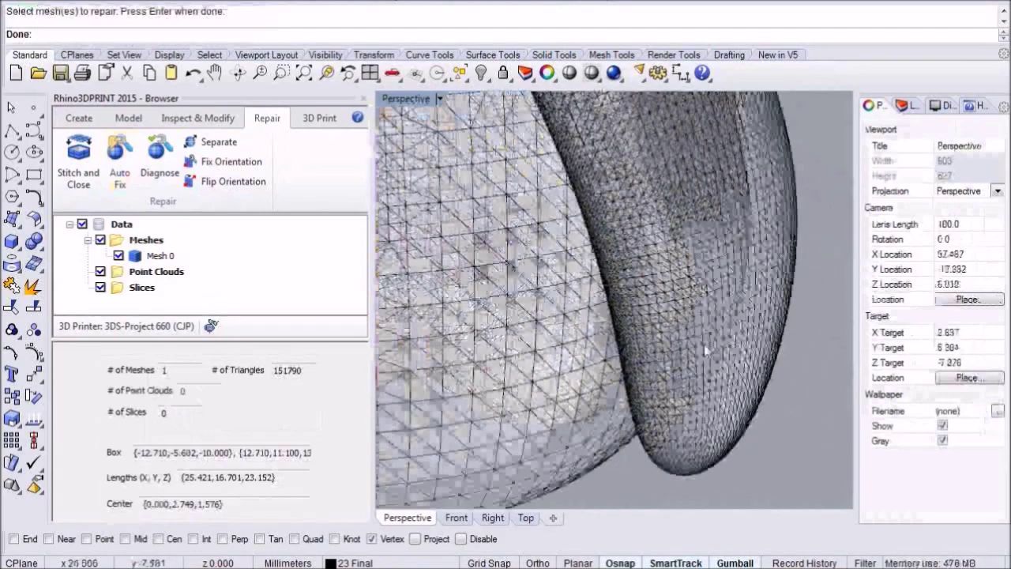
{"action": "scroll", "coordinate": [705, 347], "scroll_direction": "up", "scroll_amount": 3}
{"action": "right_click_drag", "start_coordinate": [704, 348], "coordinate": [689, 428]}
{"action": "scroll", "coordinate": [672, 379], "scroll_direction": "up", "scroll_amount": 4}
{"action": "scroll", "coordinate": [690, 427], "scroll_direction": "up", "scroll_amount": 4}
{"action": "right_click_drag", "start_coordinate": [592, 320], "coordinate": [566, 348], "text": "shift"}
{"action": "scroll", "coordinate": [533, 318], "scroll_direction": "down", "scroll_amount": 5}
{"action": "scroll", "coordinate": [566, 348], "scroll_direction": "down", "scroll_amount": 5}
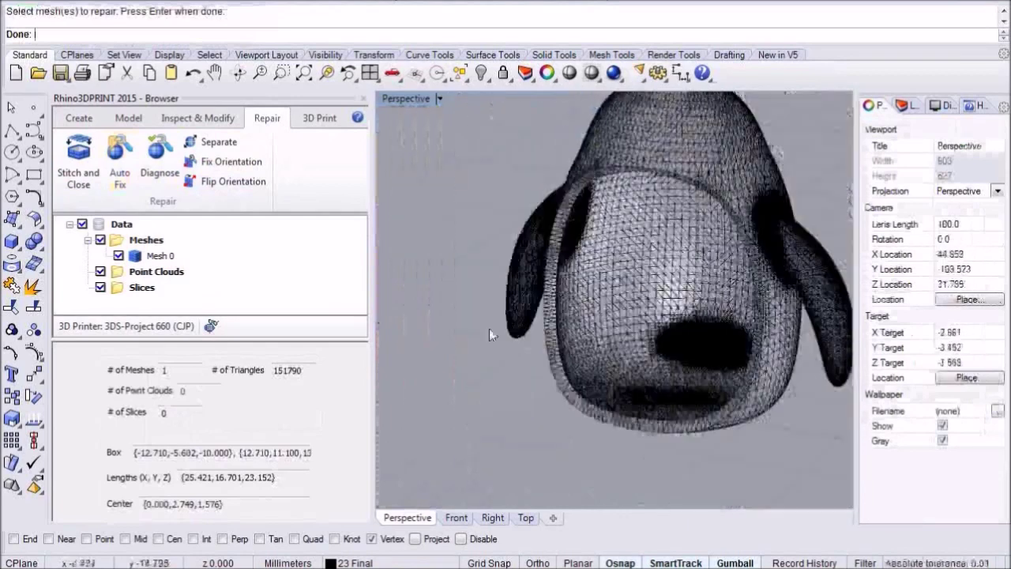
Switch to the Toy Gun.3dm window and maximize its Top view
{"action": "mouse_move", "coordinate": [158, 568]}
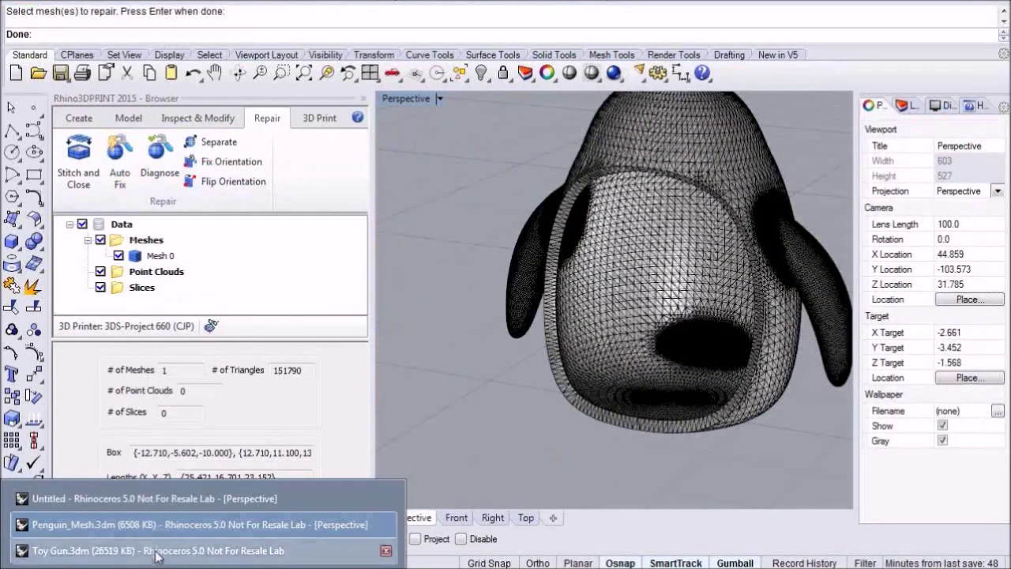
{"action": "left_click", "coordinate": [156, 550]}
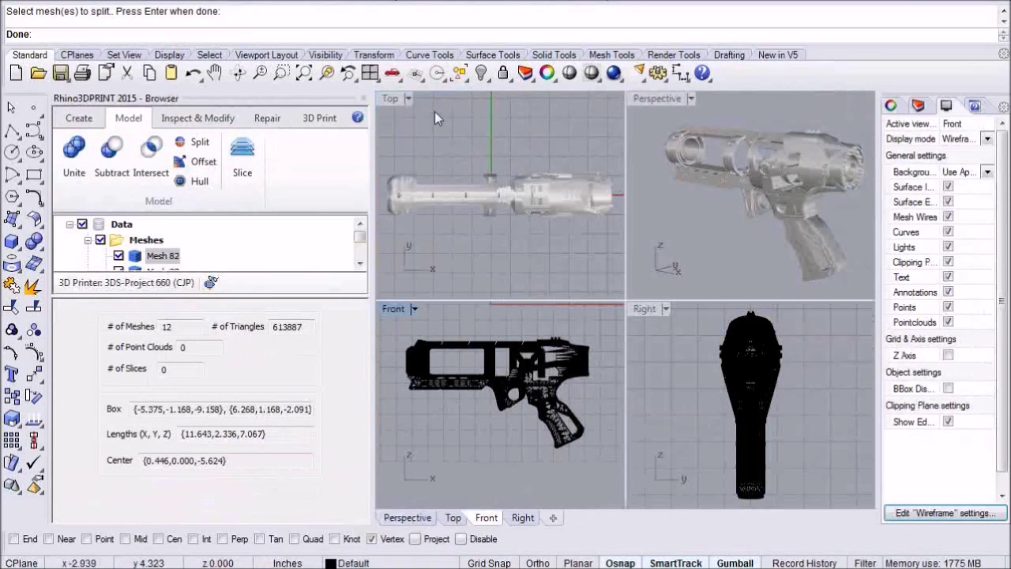
{"action": "left_click", "coordinate": [395, 99]}
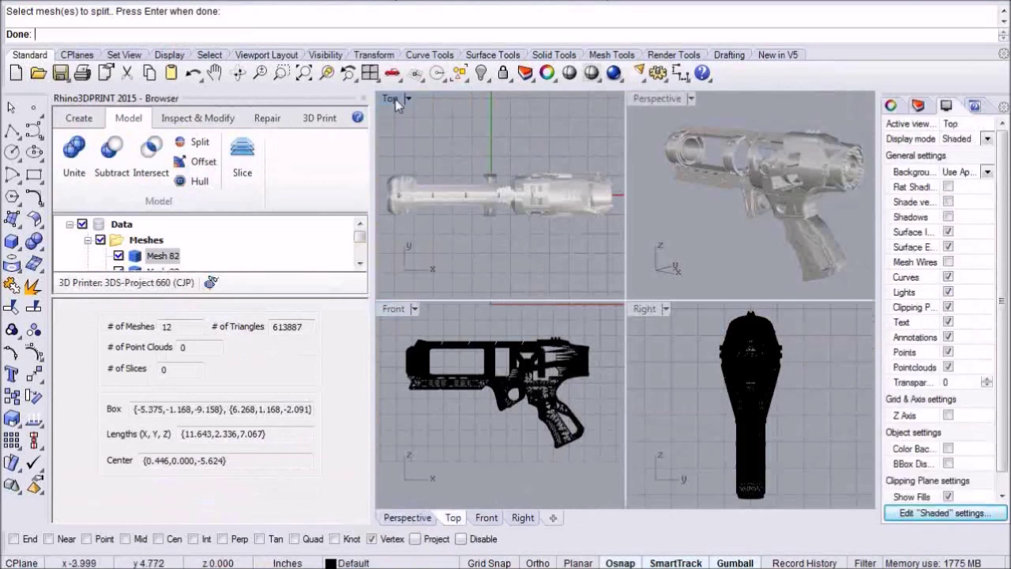
{"action": "double_click", "coordinate": [395, 99]}
Isolate the gun half on the positive Y side of the split, hiding all other objects
{"action": "left_click", "coordinate": [670, 267]}
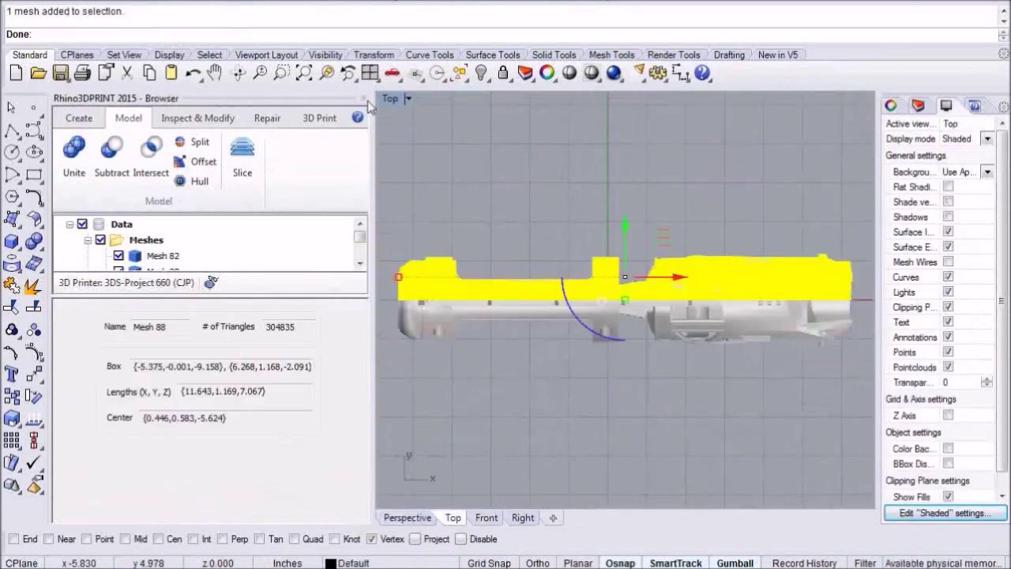
{"action": "left_click", "coordinate": [327, 56]}
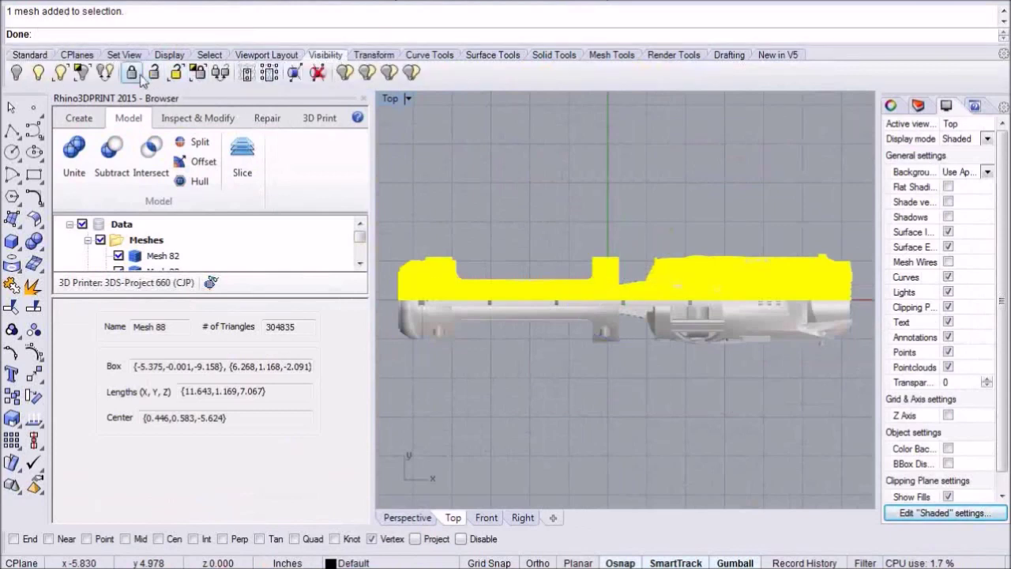
{"action": "left_click", "coordinate": [82, 72]}
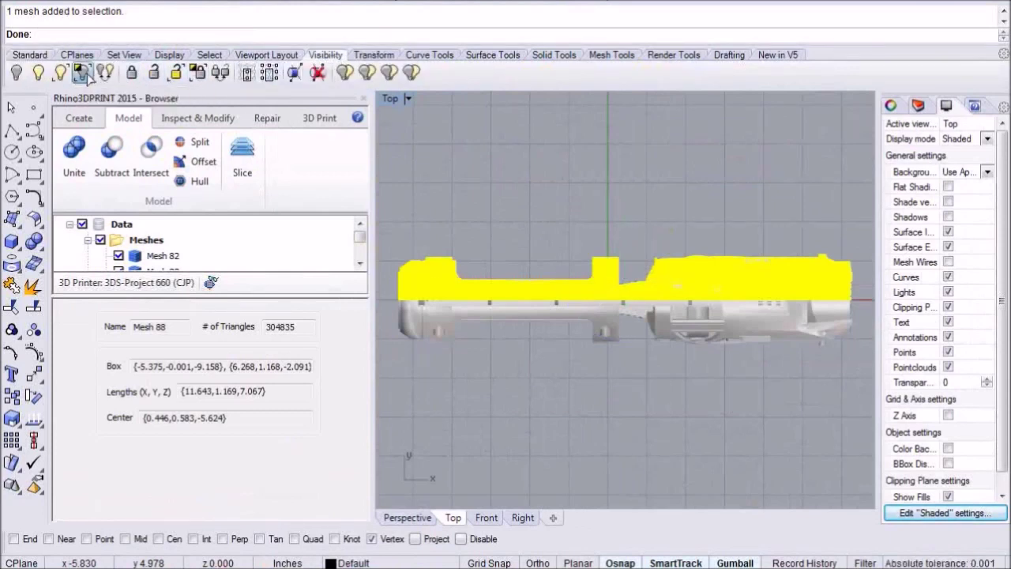
Inspect the isolated gun half's cut faces and hollow interior in the Perspective view
{"action": "left_click", "coordinate": [407, 517]}
{"action": "right_click_drag", "start_coordinate": [747, 312], "coordinate": [714, 321]}
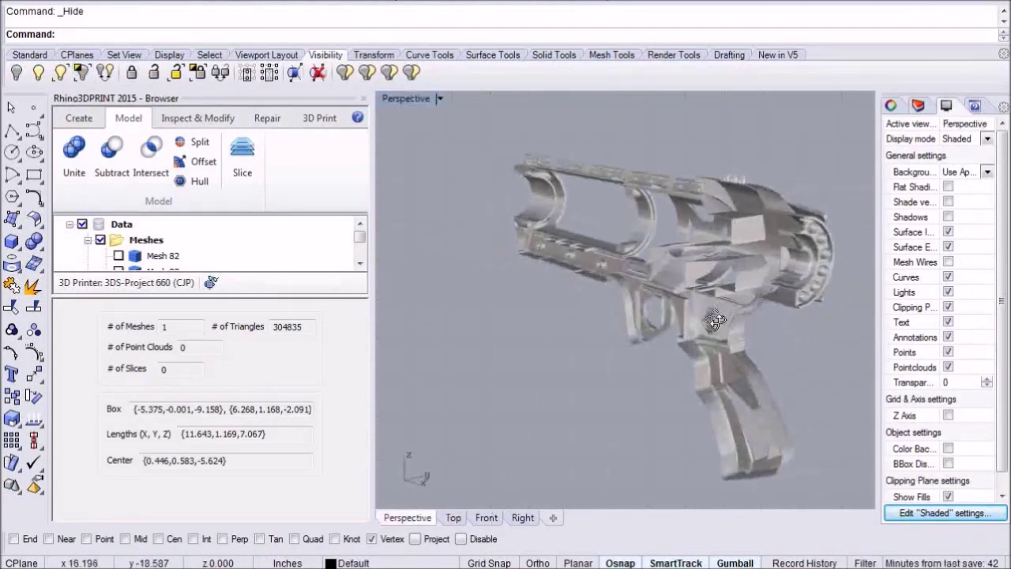
{"action": "scroll", "coordinate": [832, 215], "scroll_direction": "up", "scroll_amount": 6}
{"action": "right_click_drag", "start_coordinate": [722, 242], "coordinate": [762, 243]}
{"action": "scroll", "coordinate": [762, 243], "scroll_direction": "up", "scroll_amount": 4}
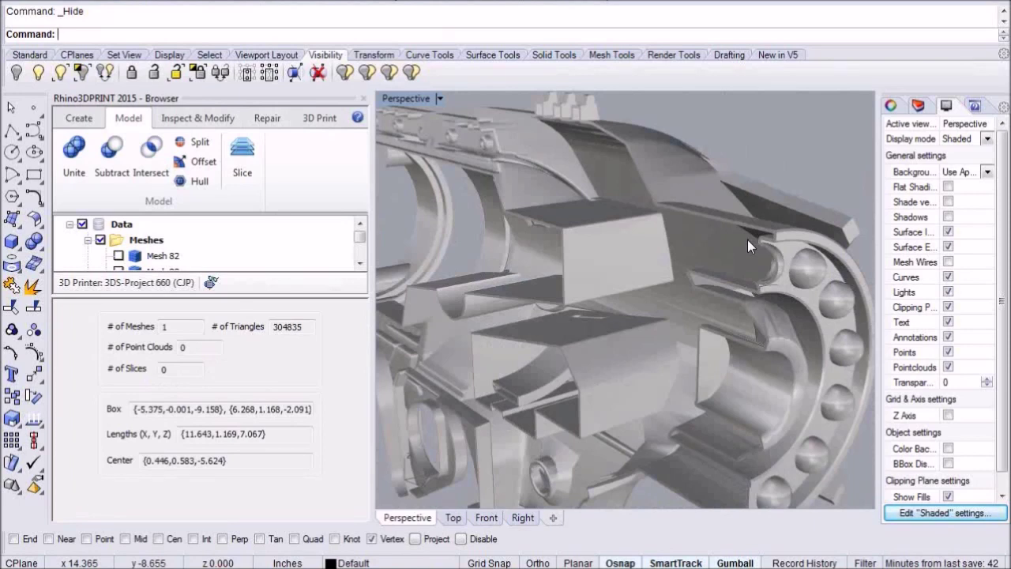
{"action": "right_click_drag", "start_coordinate": [747, 240], "coordinate": [678, 279]}
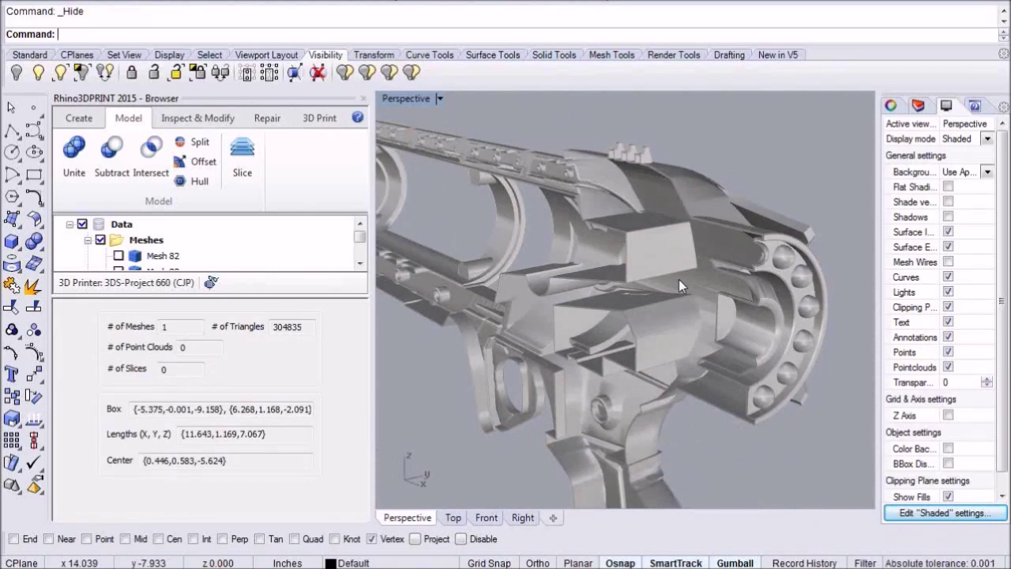
{"action": "right_click_drag", "start_coordinate": [682, 281], "coordinate": [636, 296]}
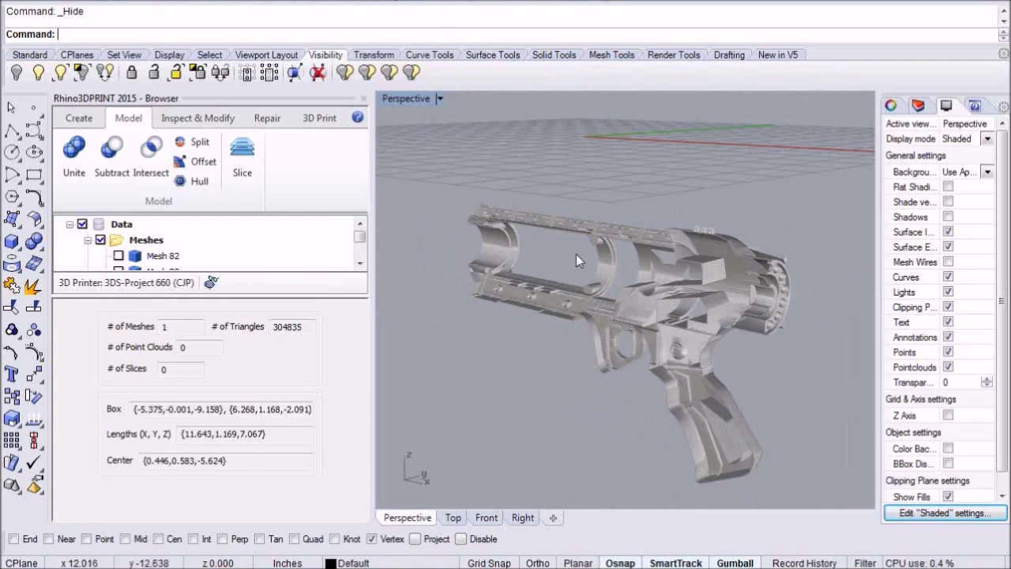
{"action": "scroll", "coordinate": [576, 254], "scroll_direction": "down", "scroll_amount": 4}
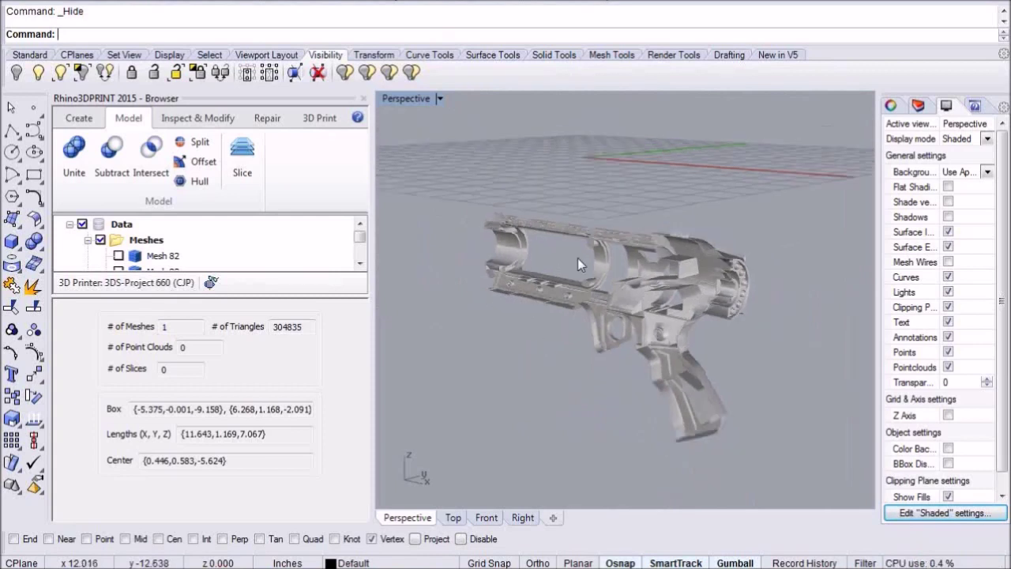
Choose 3DS-Project 660 (CJP) as the 3D printer and display its print volume in the model space
{"action": "left_click", "coordinate": [317, 119]}
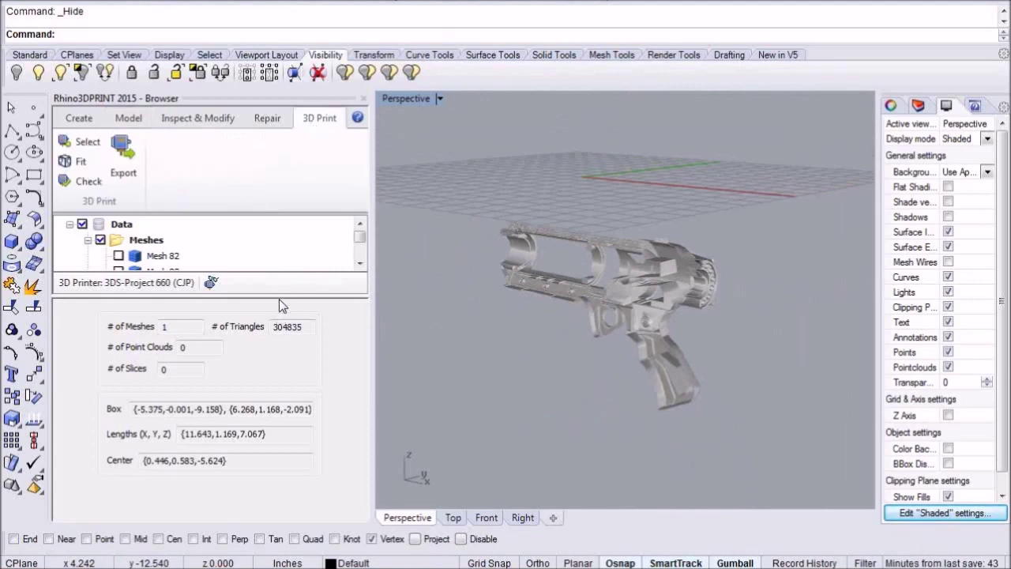
{"action": "left_click_drag", "start_coordinate": [280, 296], "coordinate": [278, 357]}
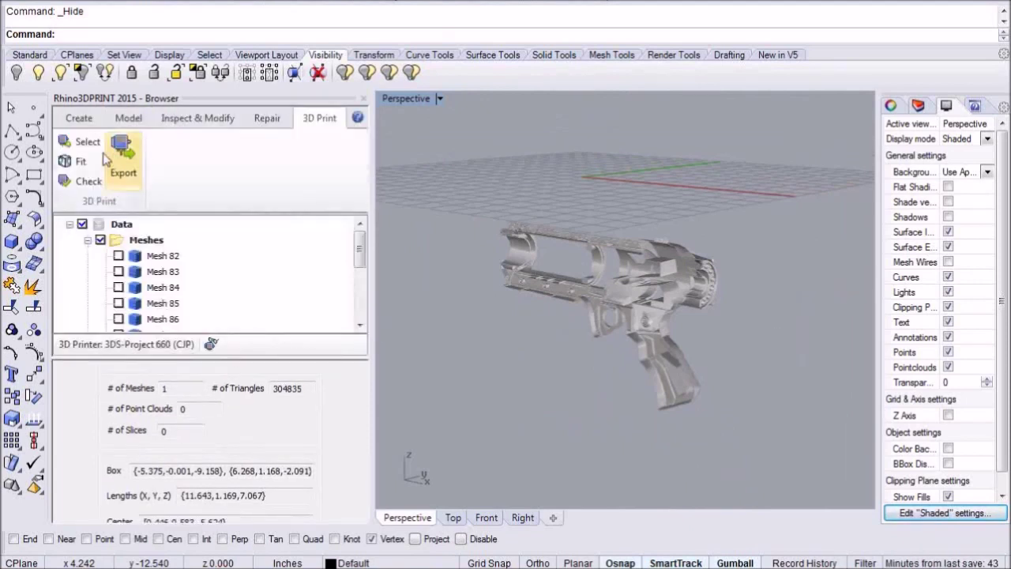
{"action": "left_click", "coordinate": [86, 145]}
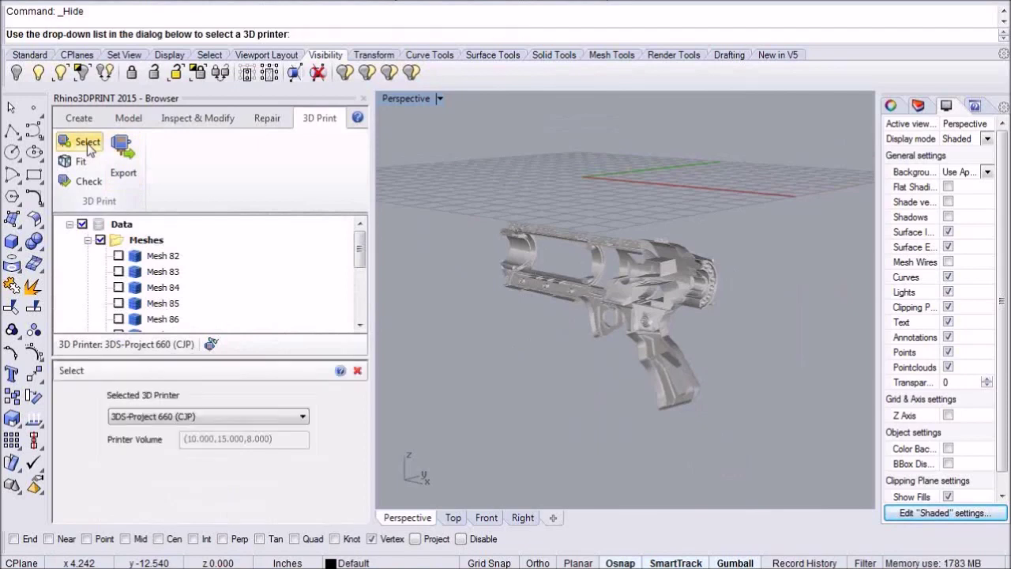
{"action": "left_click", "coordinate": [285, 419]}
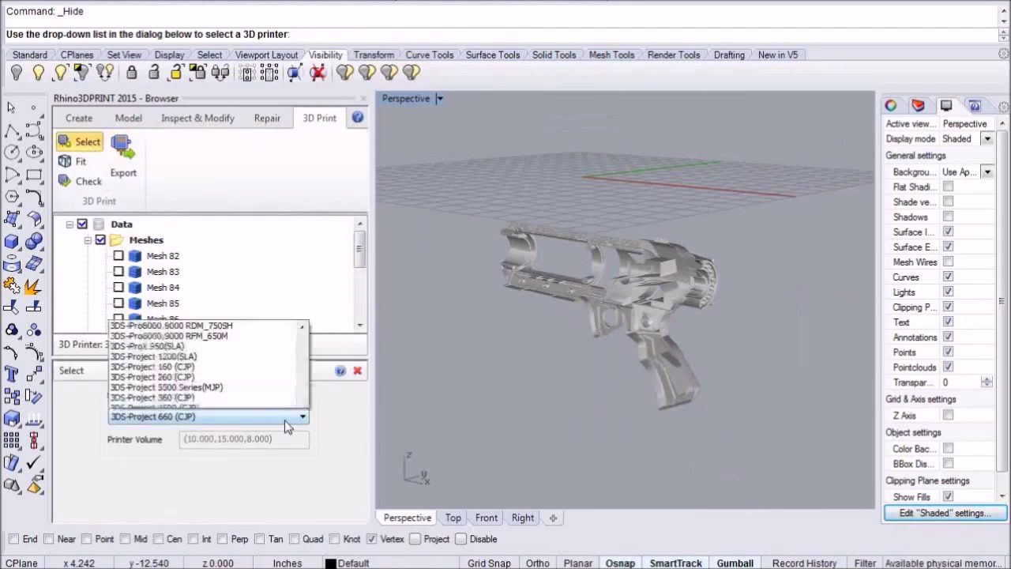
{"action": "left_click", "coordinate": [248, 391]}
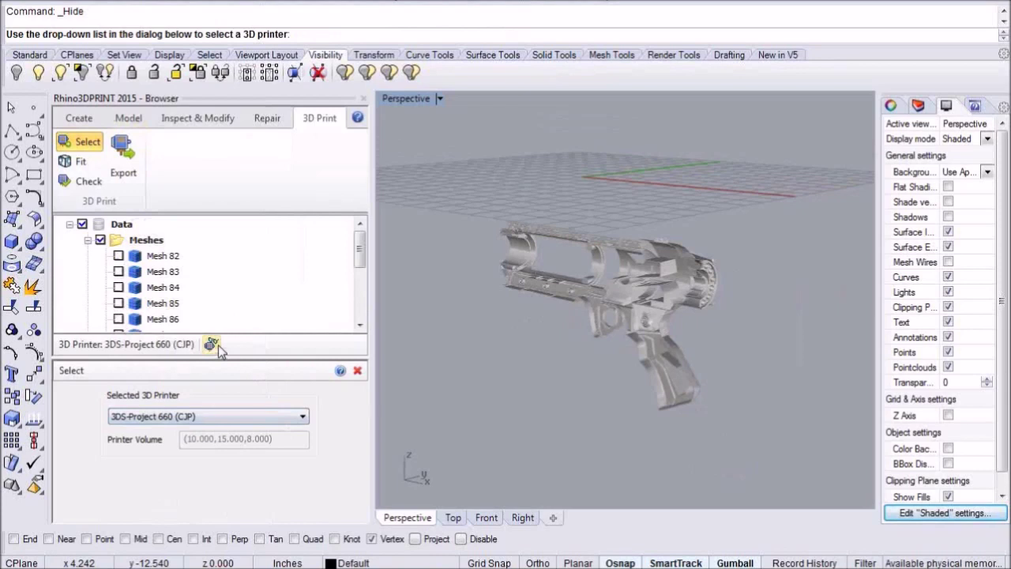
{"action": "left_click", "coordinate": [211, 345]}
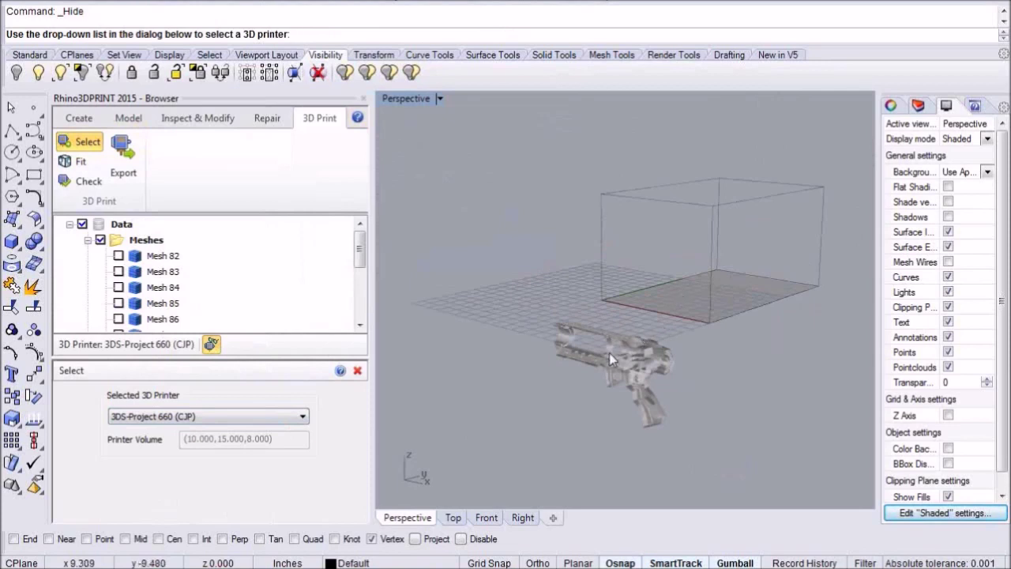
{"action": "left_click", "coordinate": [358, 372]}
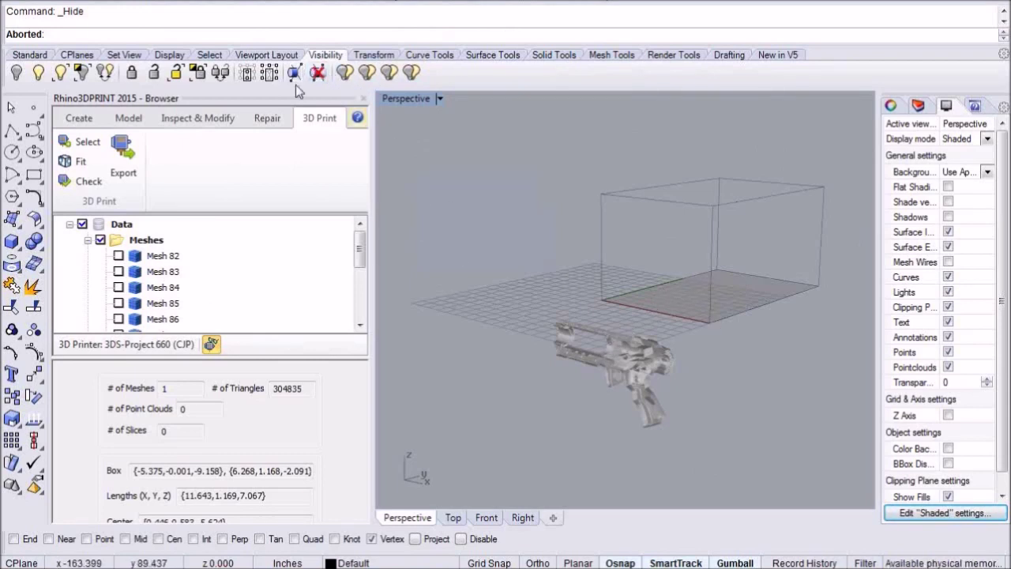
Restore the four-viewport layout with everything in view and rotate the gun half 90 degrees in the Top view's plane
{"action": "left_click", "coordinate": [35, 55]}
{"action": "left_click", "coordinate": [370, 72]}
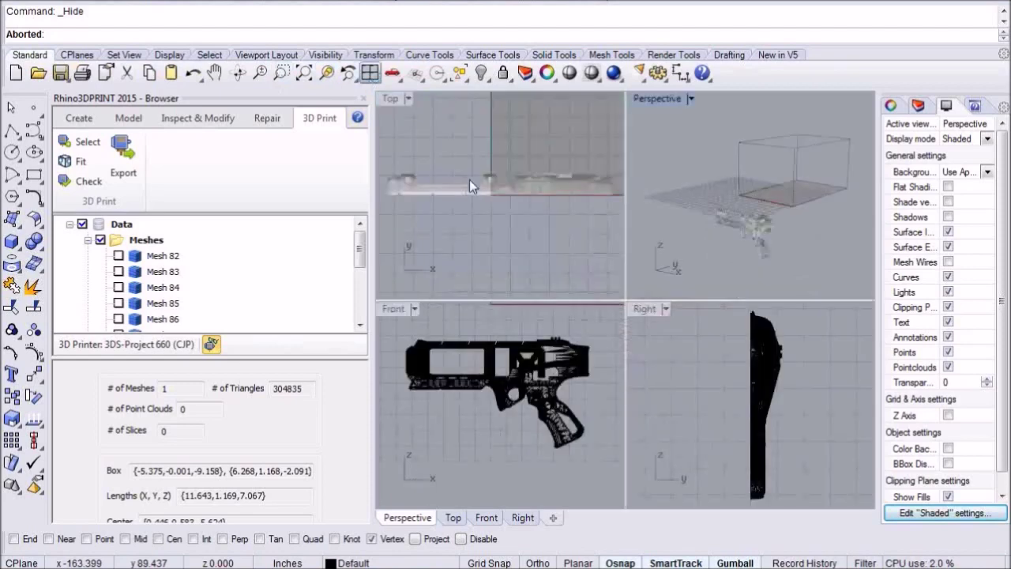
{"action": "key", "text": "ctrl+shift+e"}
{"action": "left_click", "coordinate": [501, 457]}
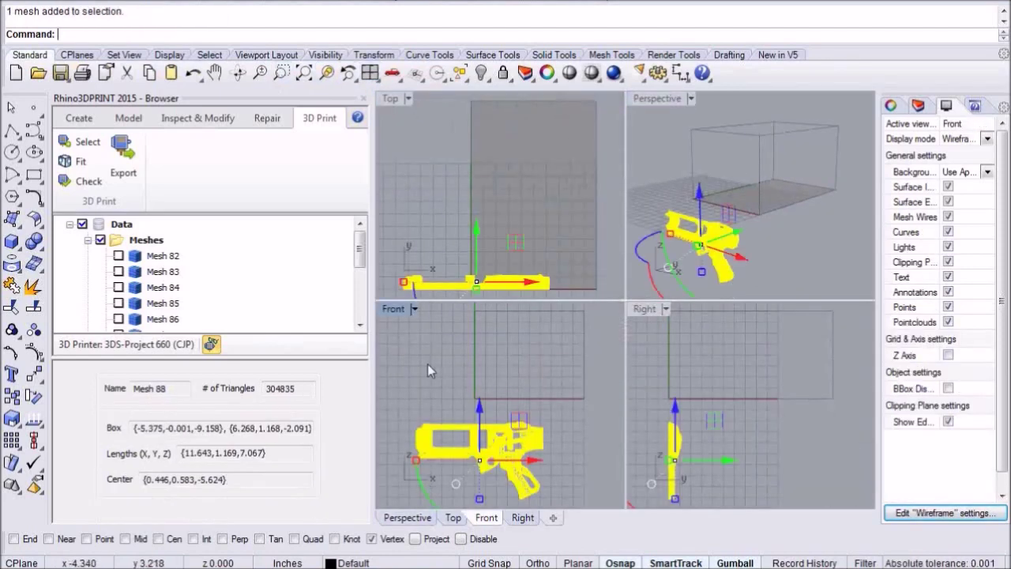
{"action": "left_click", "coordinate": [414, 289]}
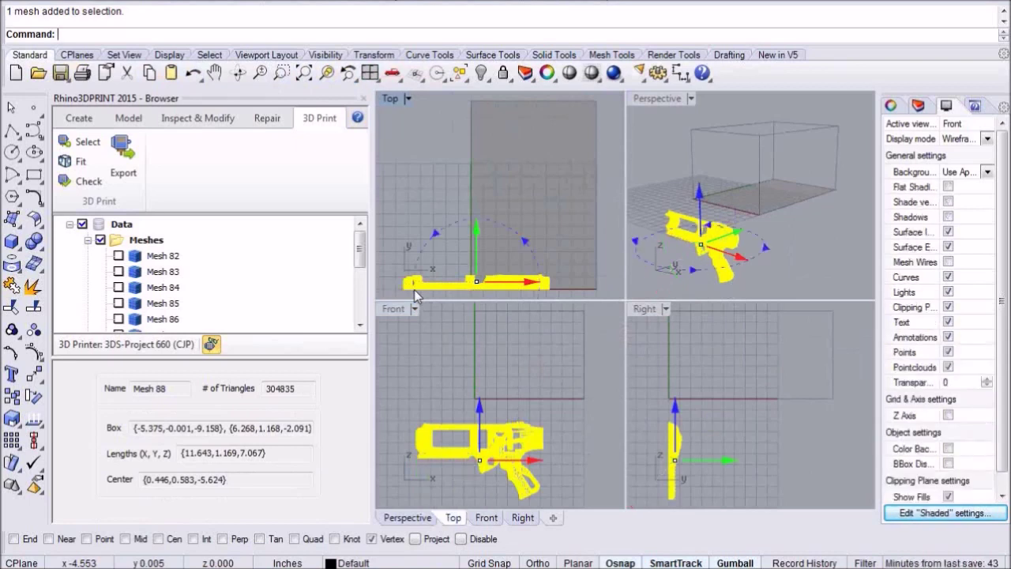
{"action": "type", "text": "90"}
{"action": "key", "text": "Return"}
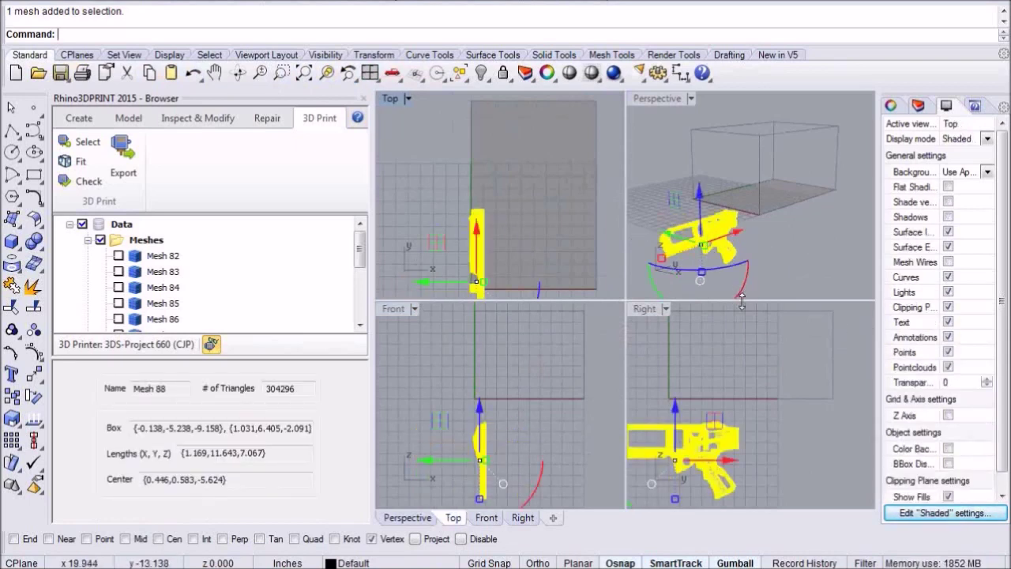
Rotate the gun half 90 degrees in the Front view's plane to lay it flat, and clear the selection
{"action": "left_click", "coordinate": [770, 358]}
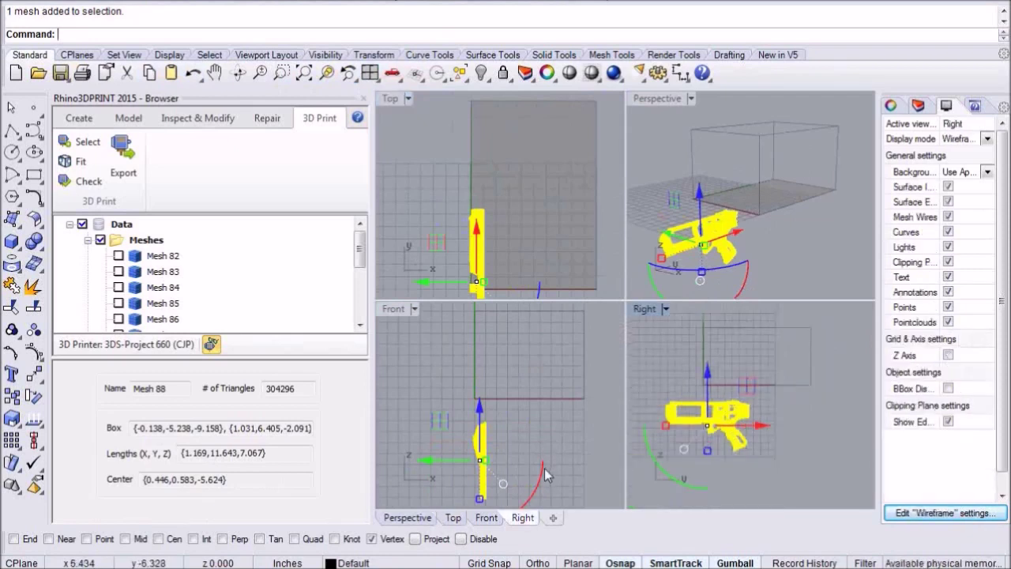
{"action": "left_click", "coordinate": [545, 467]}
{"action": "type", "text": "90"}
{"action": "key", "text": "Return"}
{"action": "left_click", "coordinate": [780, 278]}
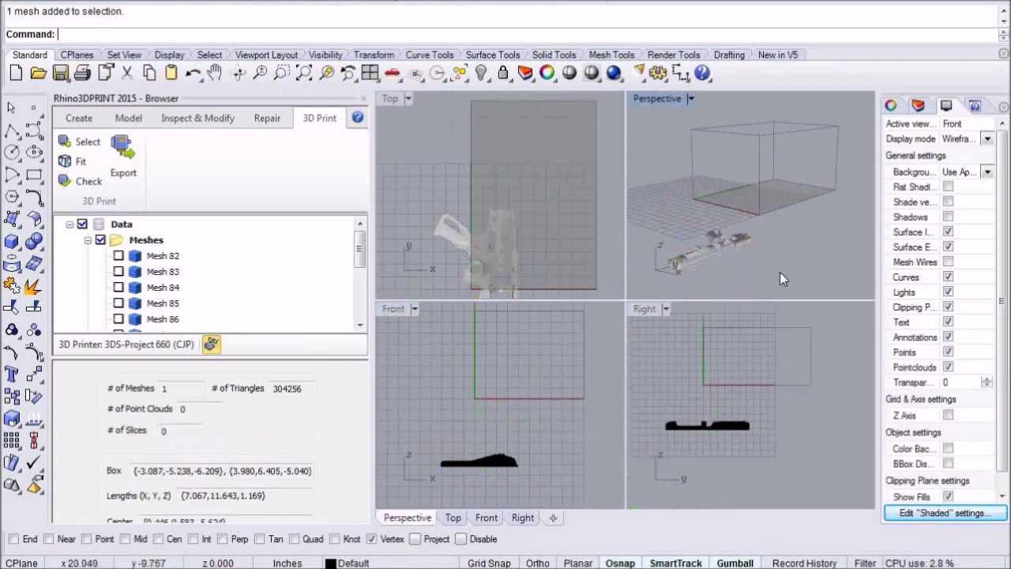
{"action": "right_click_drag", "start_coordinate": [692, 263], "coordinate": [696, 238]}
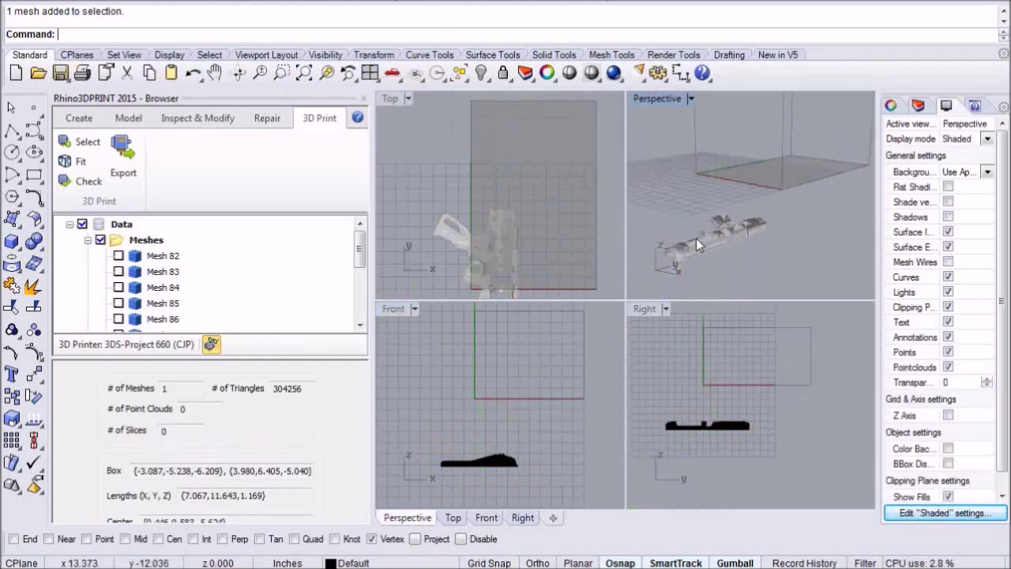
Fit the gun half inside the print volume with Bottom Z alignment and Center XY alignment
{"action": "double_click", "coordinate": [657, 99]}
{"action": "scroll", "coordinate": [667, 293], "scroll_direction": "down", "scroll_amount": 5}
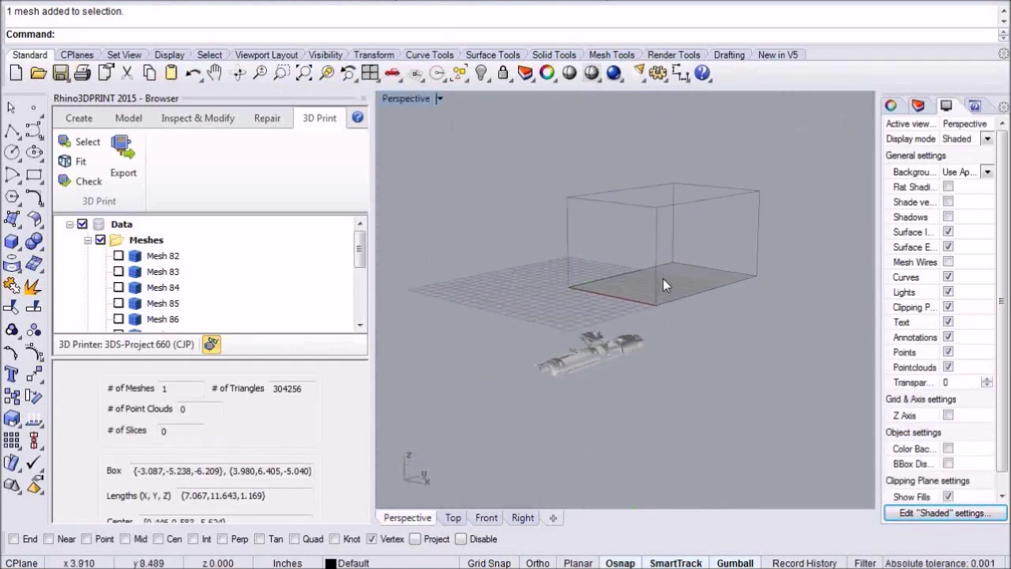
{"action": "left_click", "coordinate": [63, 164]}
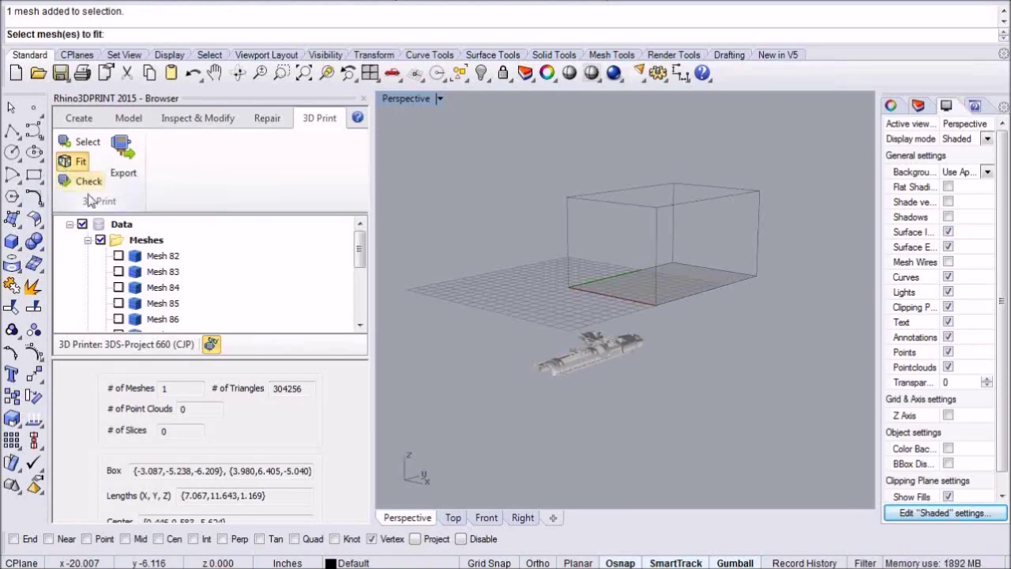
{"action": "left_click", "coordinate": [570, 365]}
{"action": "key", "text": "Return"}
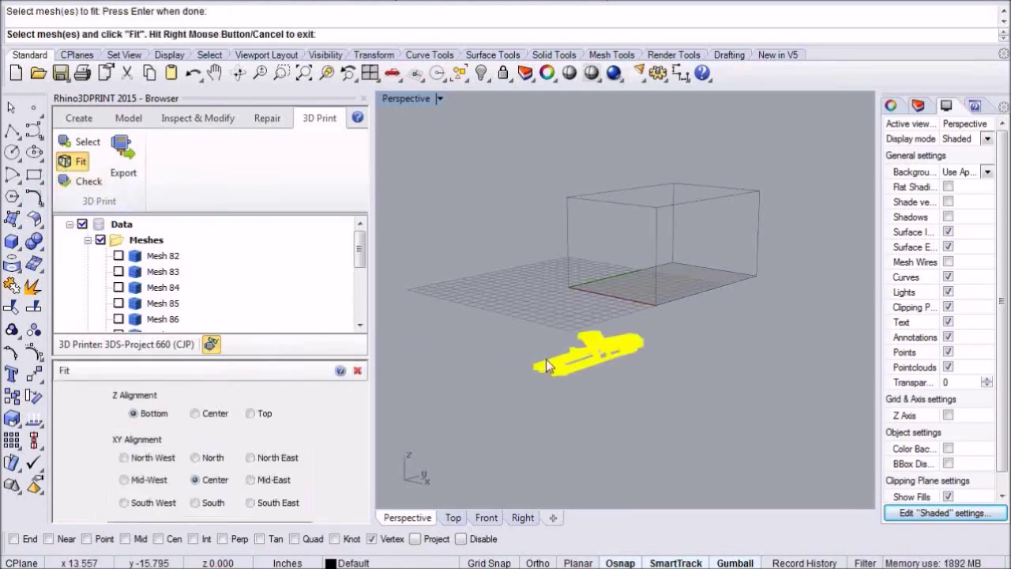
{"action": "left_click_drag", "start_coordinate": [316, 355], "coordinate": [320, 255]}
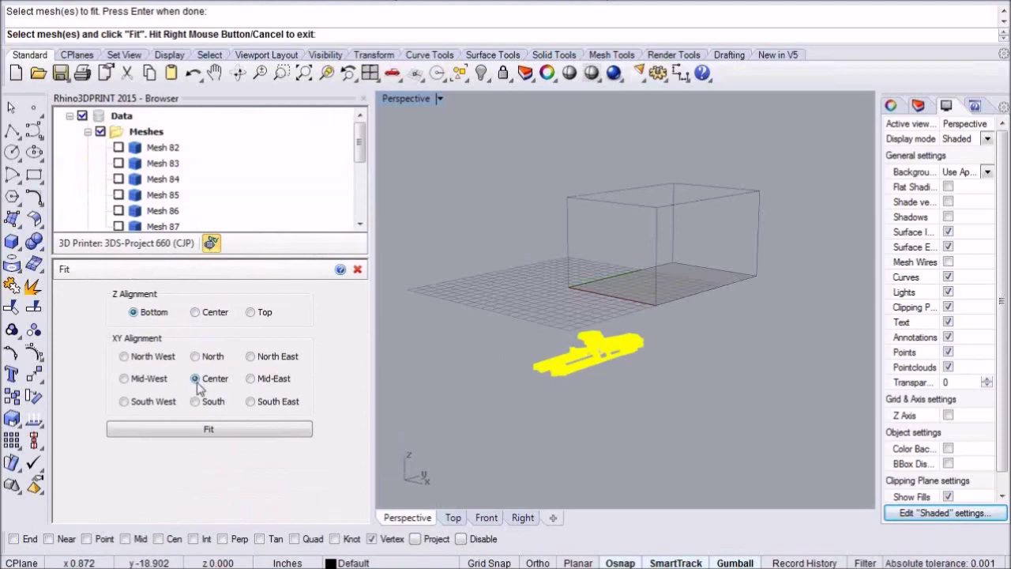
{"action": "left_click", "coordinate": [205, 430]}
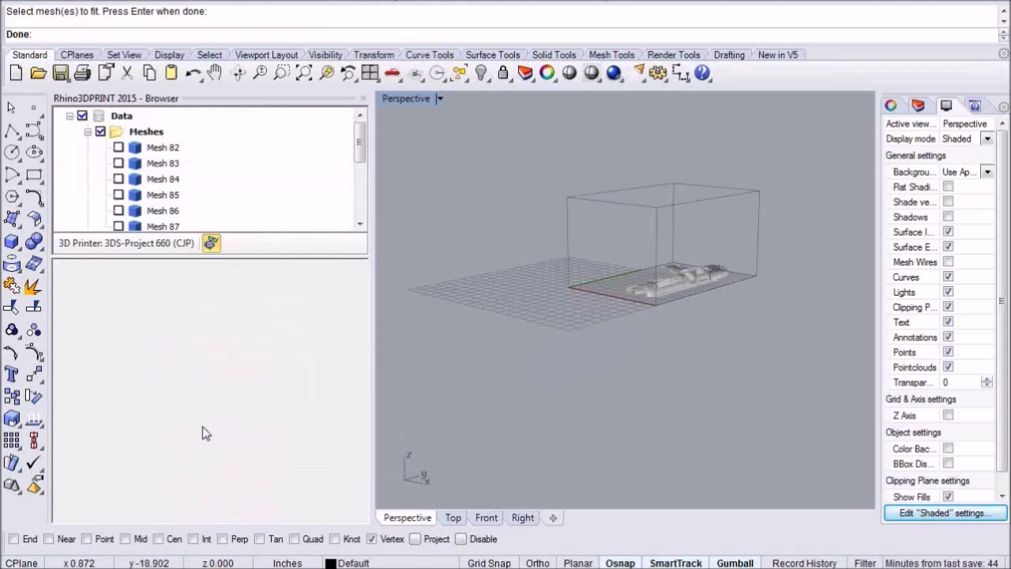
{"action": "scroll", "coordinate": [745, 273], "scroll_direction": "up", "scroll_amount": 8}
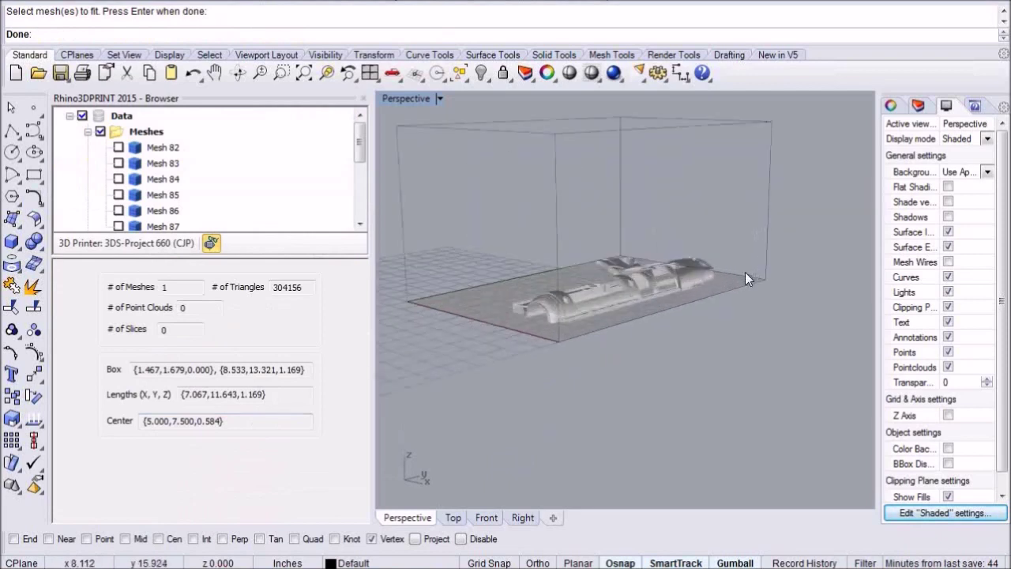
{"action": "right_click_drag", "start_coordinate": [745, 273], "coordinate": [696, 332]}
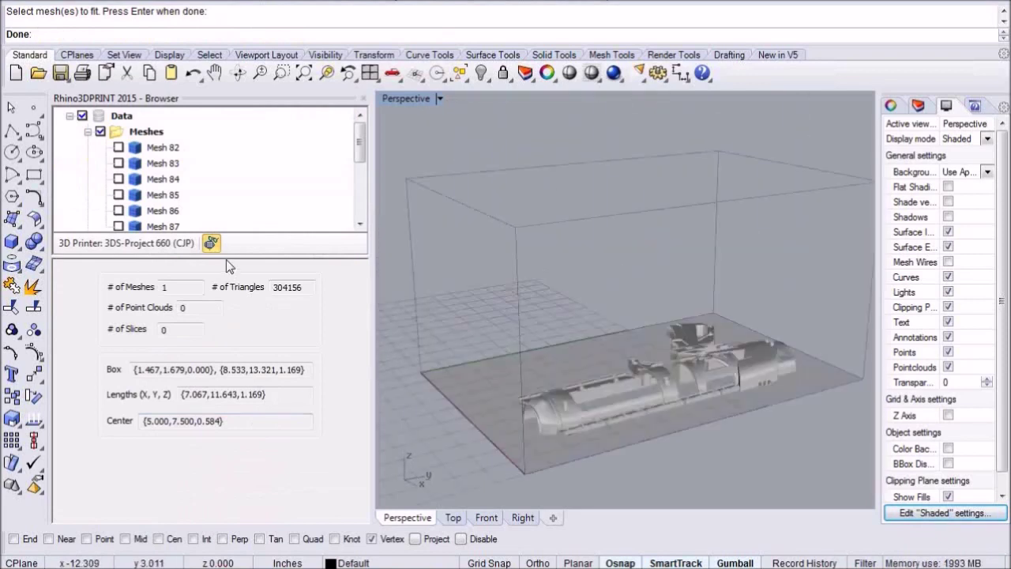
Check the fitted gun half's printability, including walls thinner than 0.1 and overhangs greater than 45, and inspect the flagged areas
{"action": "left_click_drag", "start_coordinate": [226, 257], "coordinate": [226, 355]}
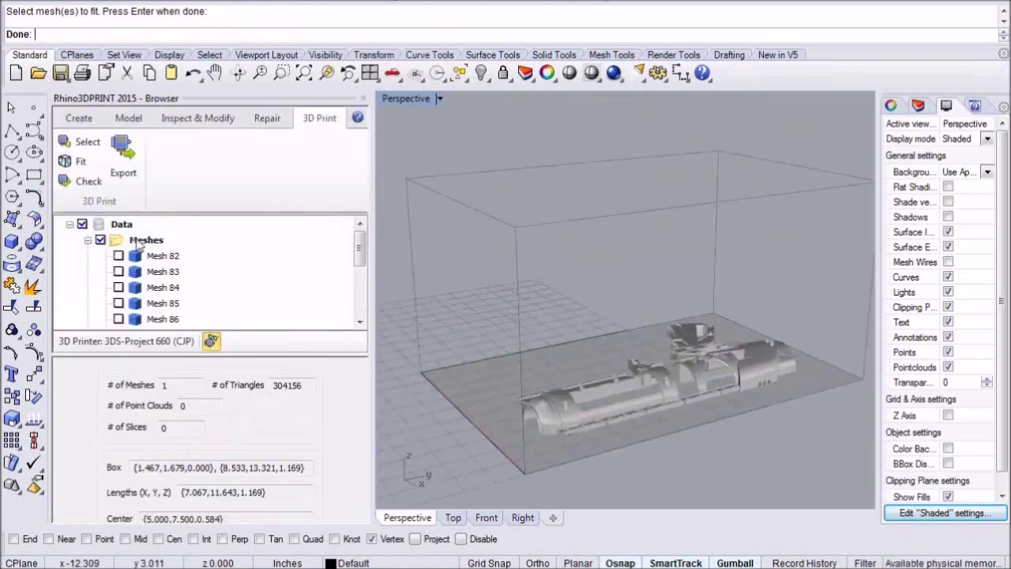
{"action": "left_click", "coordinate": [94, 186]}
{"action": "left_click", "coordinate": [551, 401]}
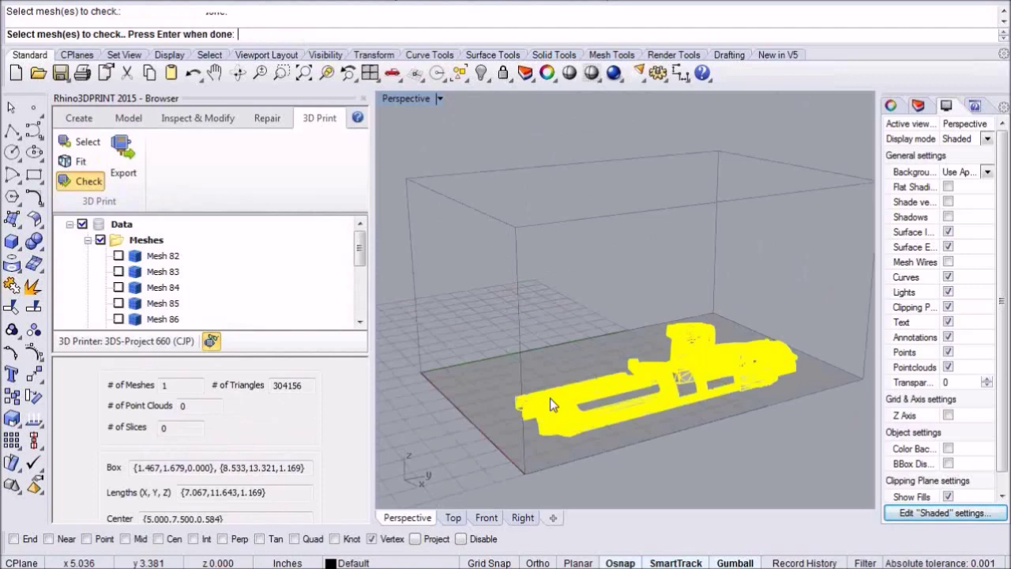
{"action": "key", "text": "Return"}
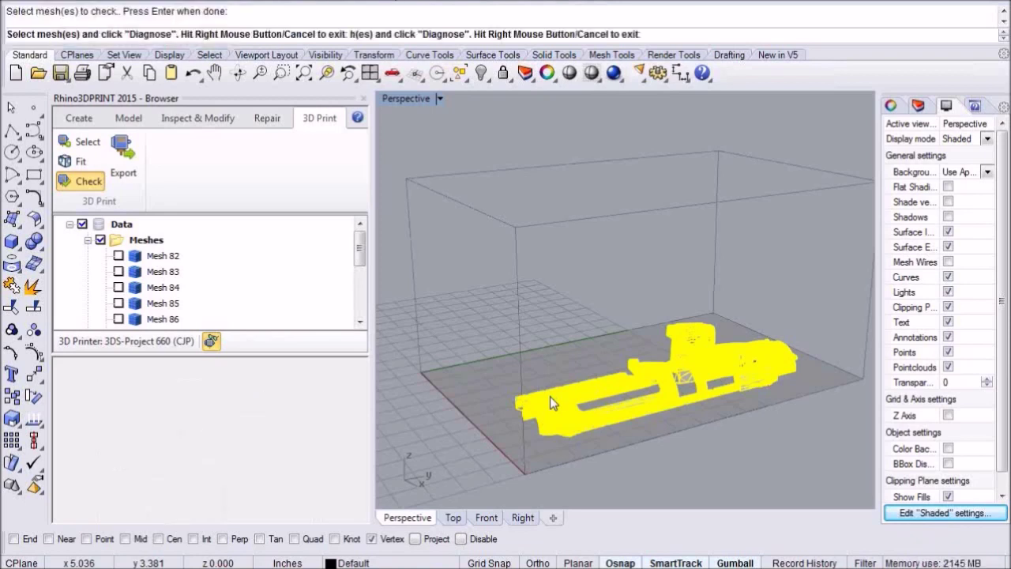
{"action": "scroll", "coordinate": [249, 355], "scroll_direction": "down", "scroll_amount": 3}
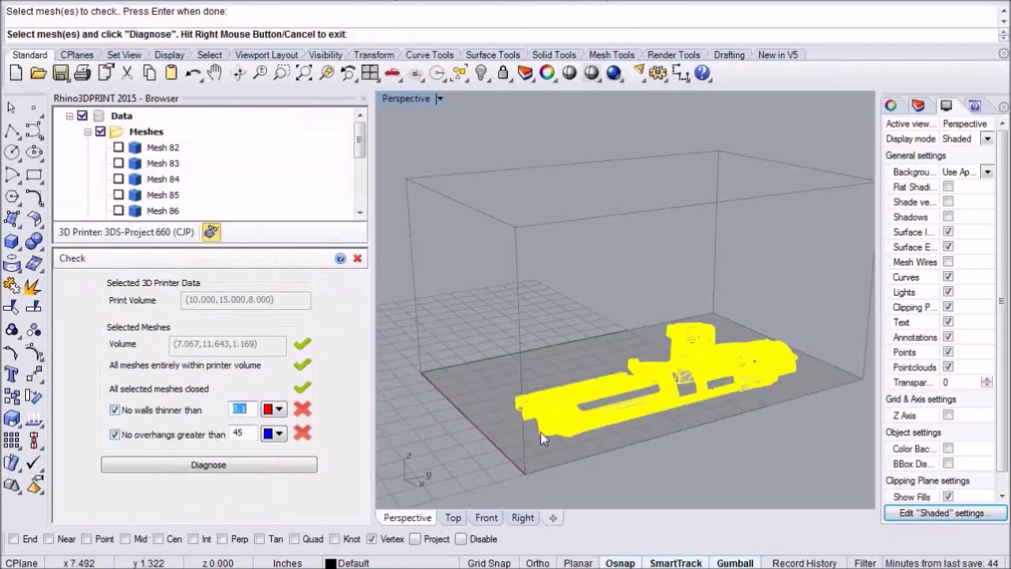
{"action": "right_click_drag", "start_coordinate": [598, 429], "coordinate": [531, 382]}
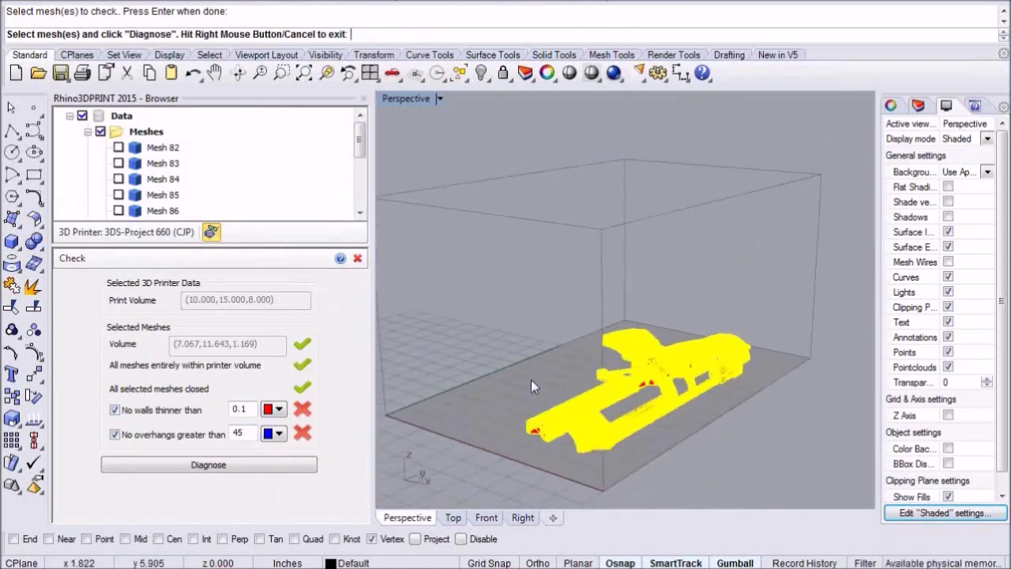
{"action": "left_click", "coordinate": [357, 259]}
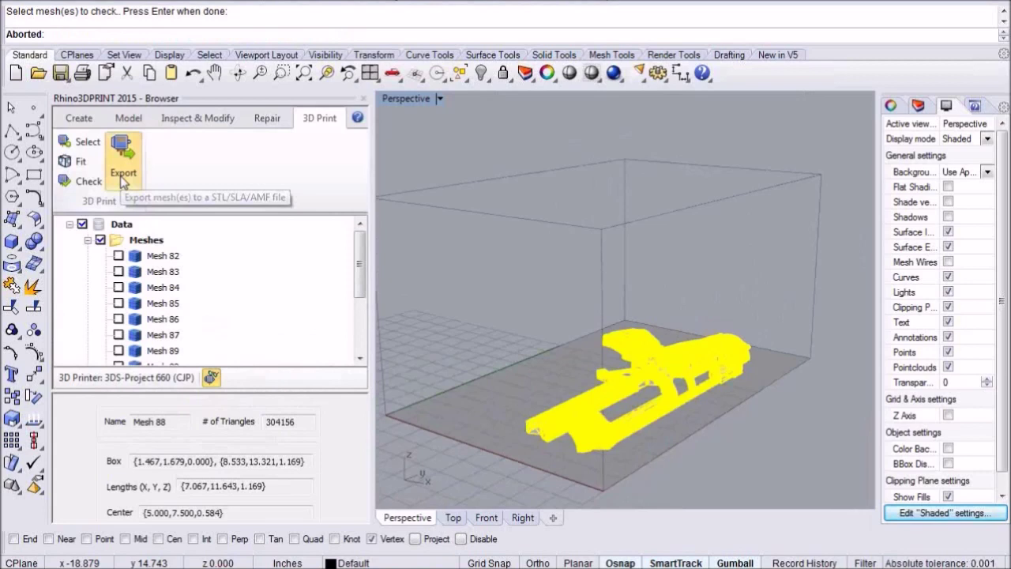
Review the file formats offered for exporting the gun half mesh, including binary STL, and leave without saving
{"action": "left_click", "coordinate": [122, 181]}
{"action": "left_click", "coordinate": [372, 440]}
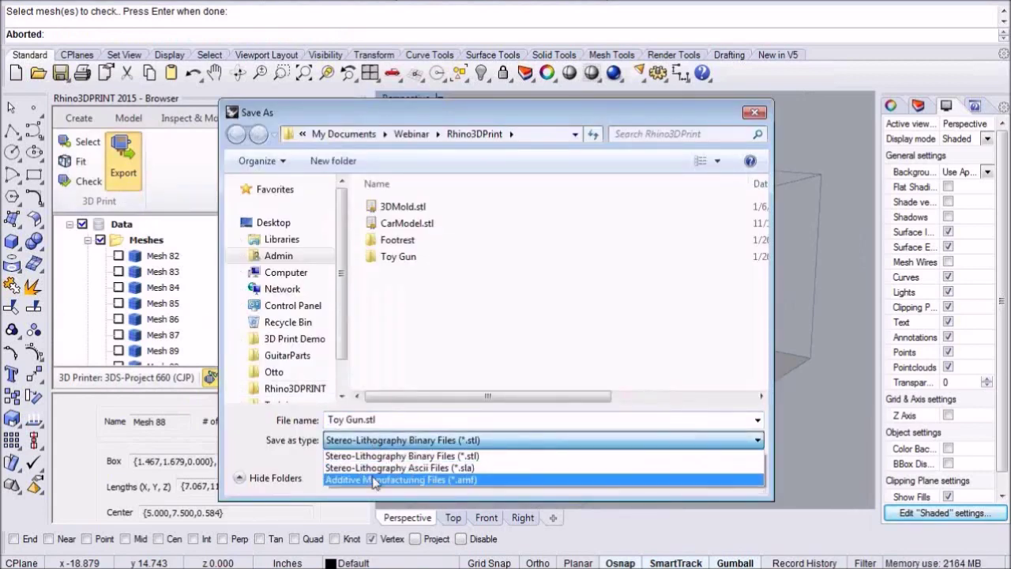
{"action": "left_click", "coordinate": [376, 455]}
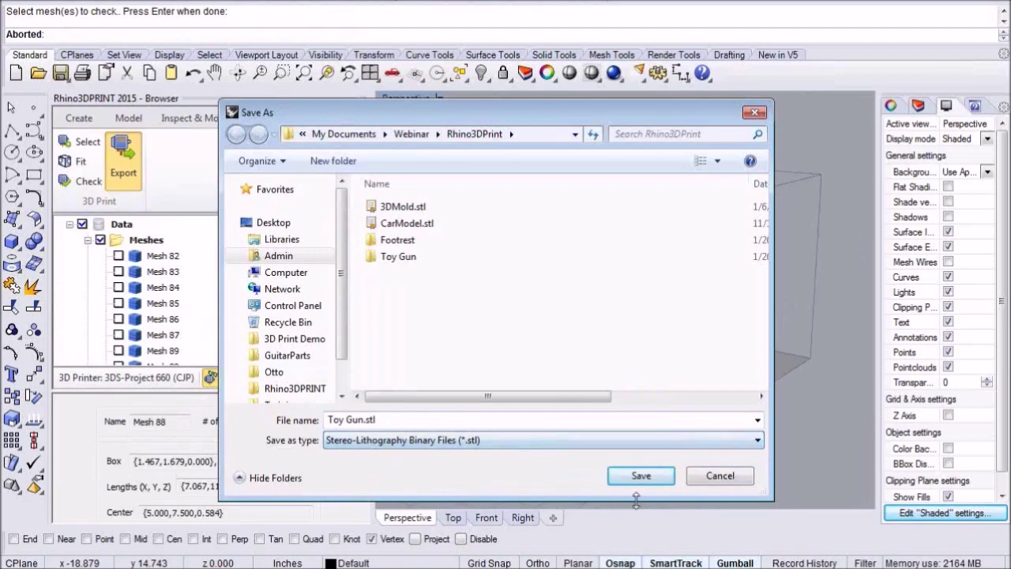
{"action": "left_click", "coordinate": [719, 476]}
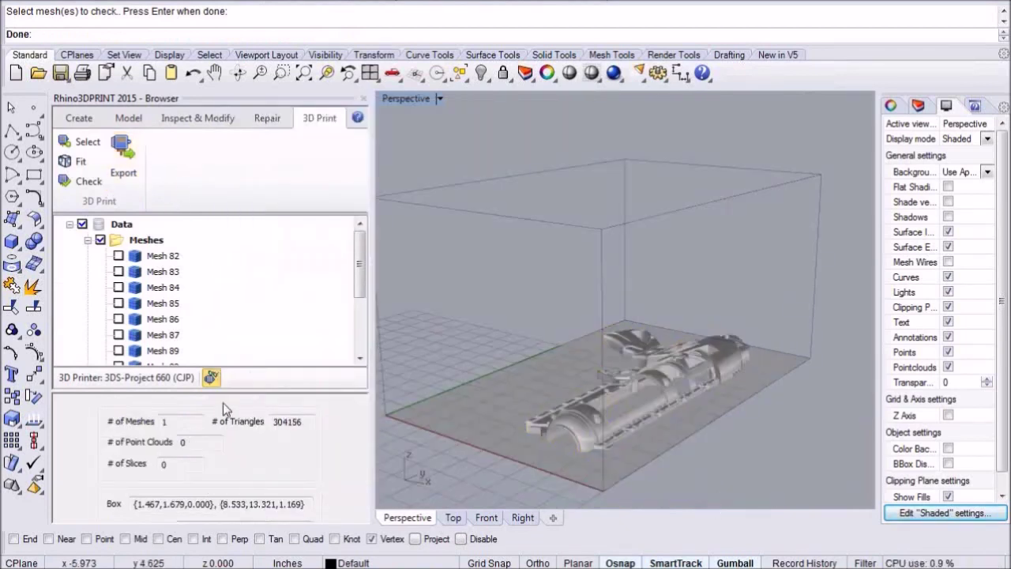
{"action": "left_click_drag", "start_coordinate": [288, 391], "coordinate": [288, 392]}
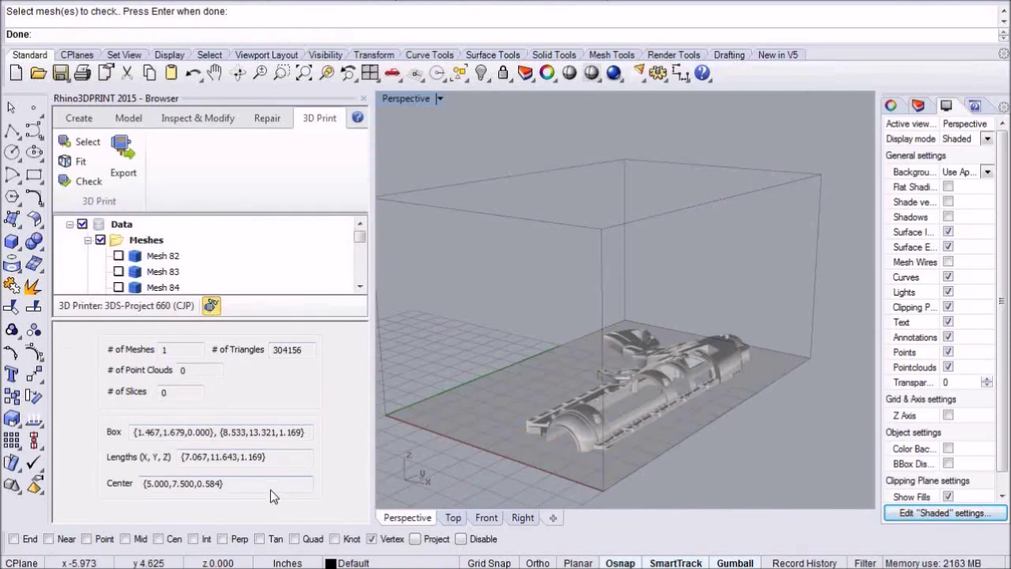
{"action": "right_click_drag", "start_coordinate": [742, 420], "coordinate": [725, 418]}
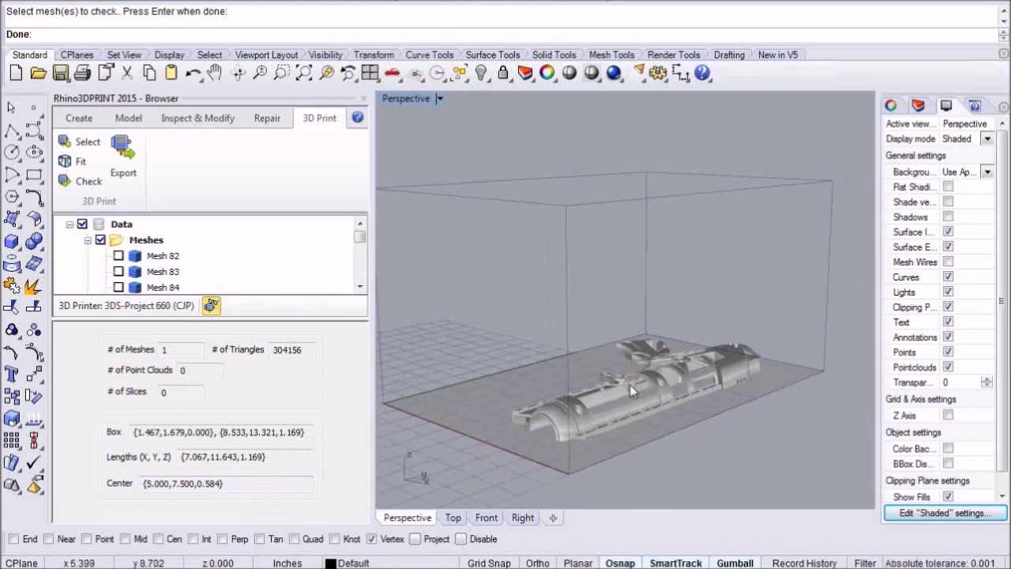
{"action": "right_click_drag", "start_coordinate": [631, 387], "coordinate": [731, 392]}
Switch to the Untitled Rhinoceros window and import footrest.asc as a point cloud with the Space delimiter
{"action": "left_click", "coordinate": [151, 568]}
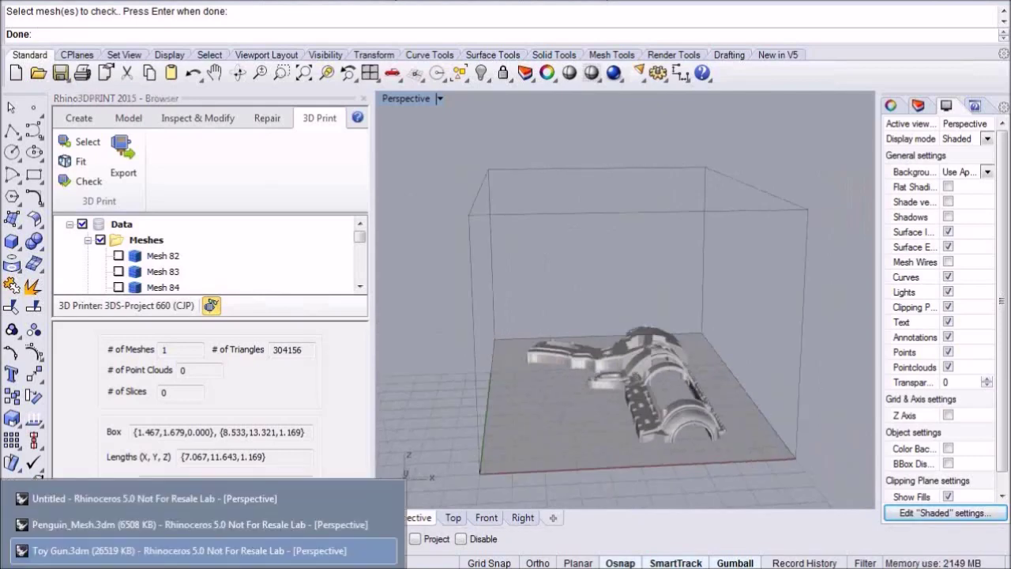
{"action": "left_click", "coordinate": [150, 499]}
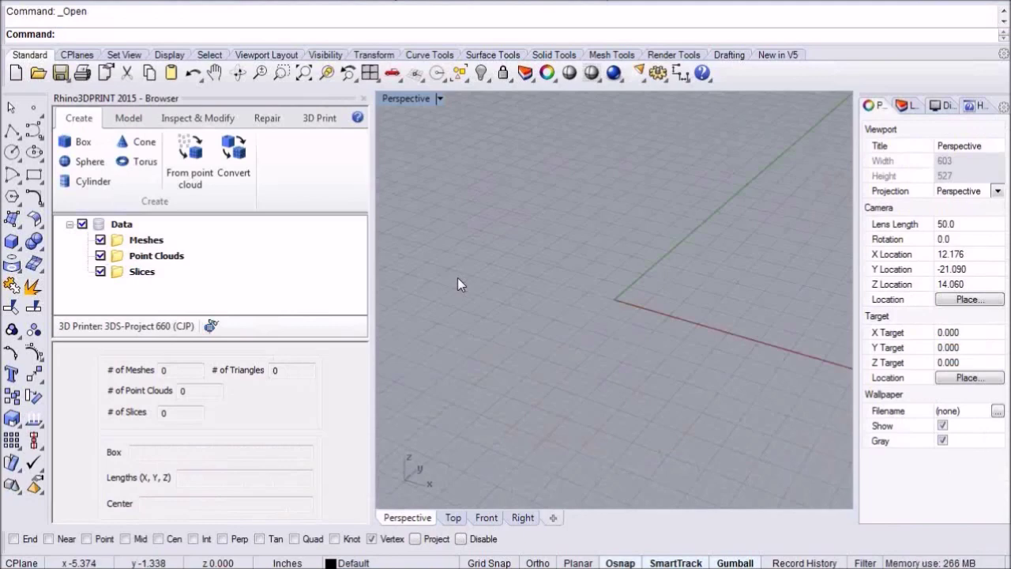
{"action": "right_click", "coordinate": [38, 73]}
{"action": "left_click", "coordinate": [431, 342]}
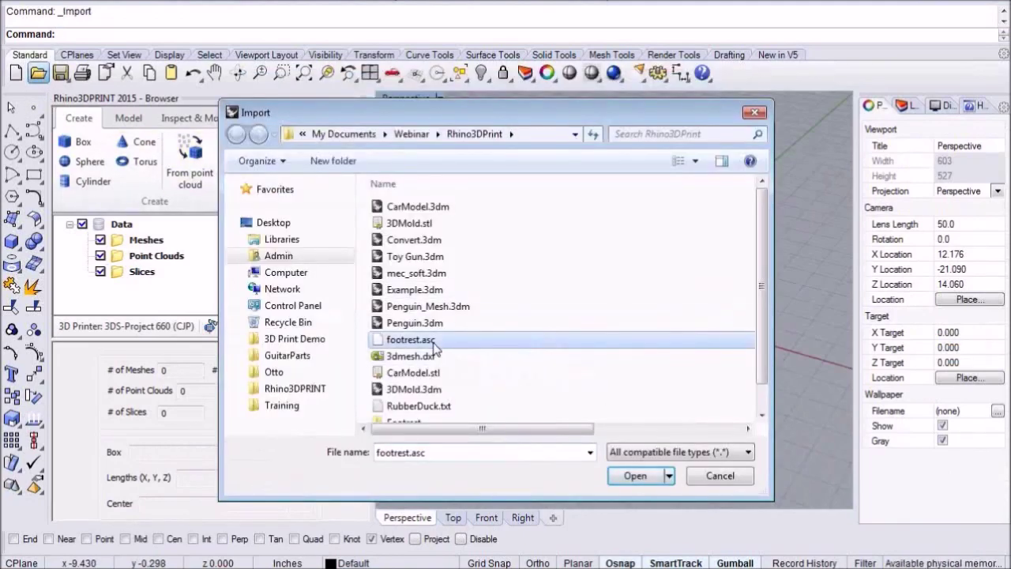
{"action": "left_click", "coordinate": [629, 476]}
{"action": "left_click", "coordinate": [462, 275]}
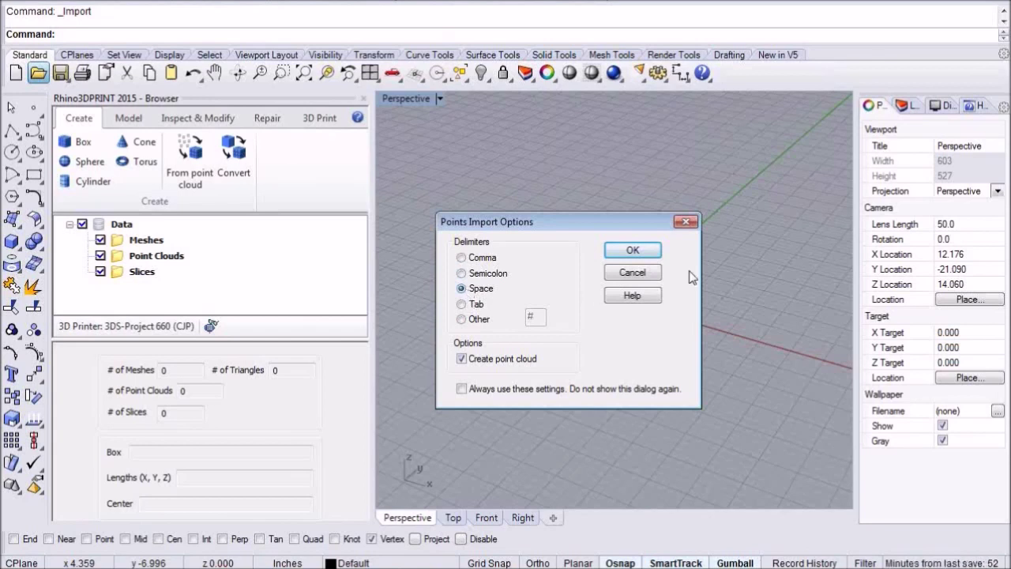
{"action": "left_click", "coordinate": [633, 251]}
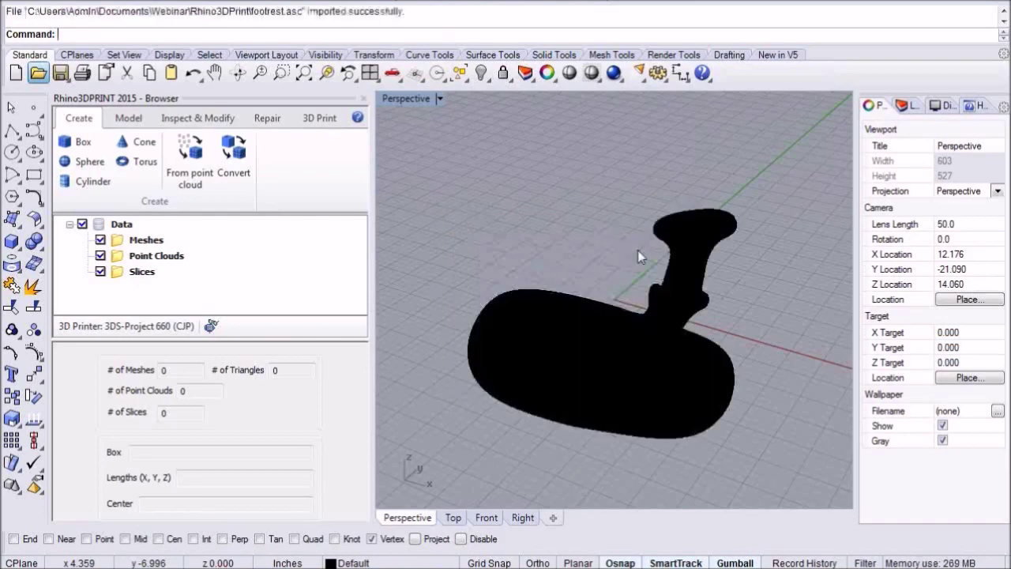
Examine the footrest point cloud's density up close and its number of points and dimensions
{"action": "scroll", "coordinate": [716, 289], "scroll_direction": "up", "scroll_amount": 6}
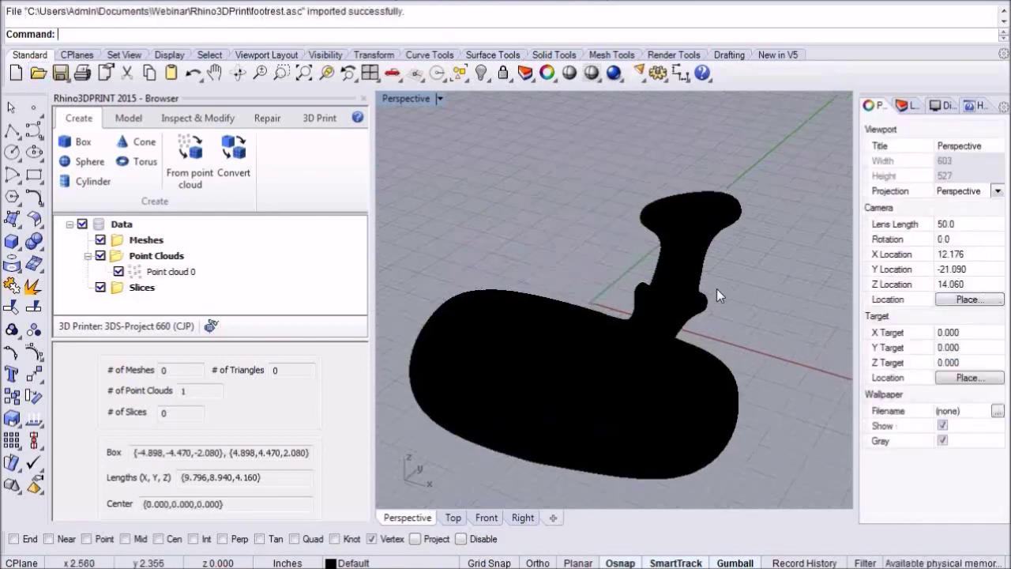
{"action": "scroll", "coordinate": [686, 312], "scroll_direction": "down", "scroll_amount": 2}
{"action": "scroll", "coordinate": [693, 320], "scroll_direction": "up", "scroll_amount": 4}
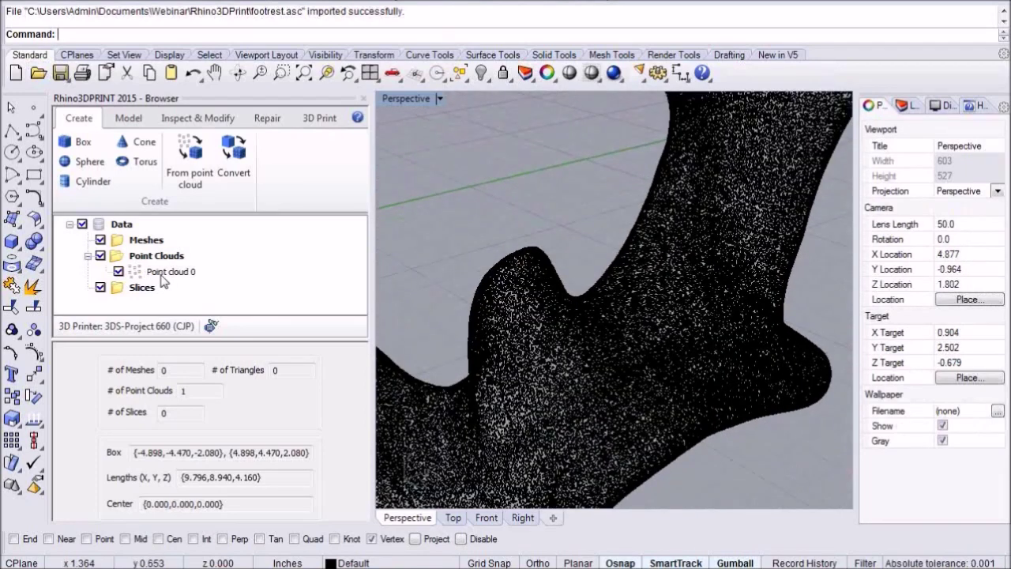
{"action": "left_click", "coordinate": [162, 274]}
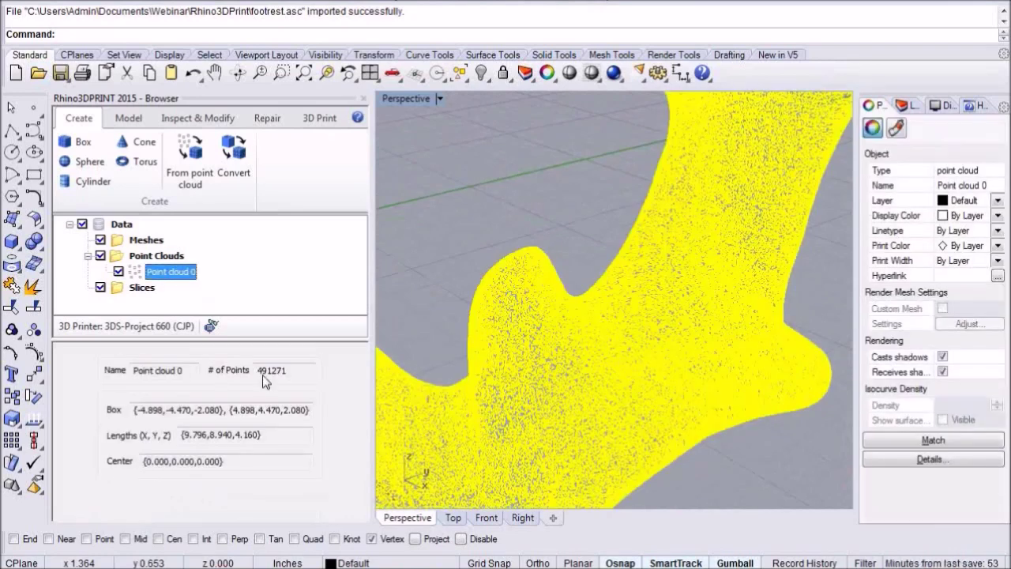
{"action": "right_click_drag", "start_coordinate": [391, 306], "coordinate": [587, 264]}
{"action": "key", "text": "Escape"}
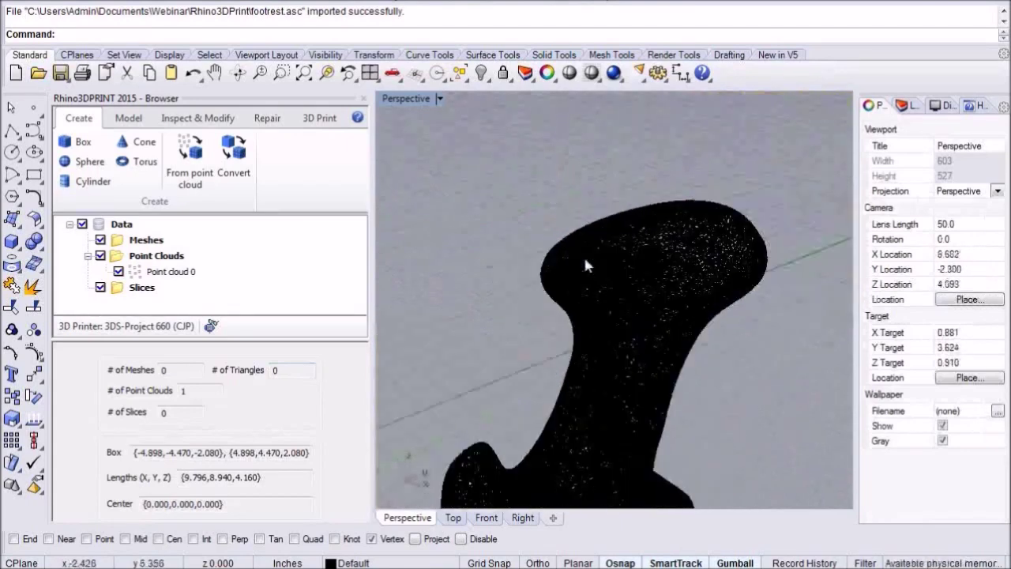
{"action": "scroll", "coordinate": [704, 257], "scroll_direction": "down", "scroll_amount": 2}
{"action": "scroll", "coordinate": [675, 247], "scroll_direction": "up", "scroll_amount": 4}
{"action": "scroll", "coordinate": [675, 247], "scroll_direction": "down", "scroll_amount": 4}
{"action": "right_click_drag", "start_coordinate": [675, 248], "coordinate": [664, 352]}
{"action": "scroll", "coordinate": [665, 352], "scroll_direction": "up", "scroll_amount": 3}
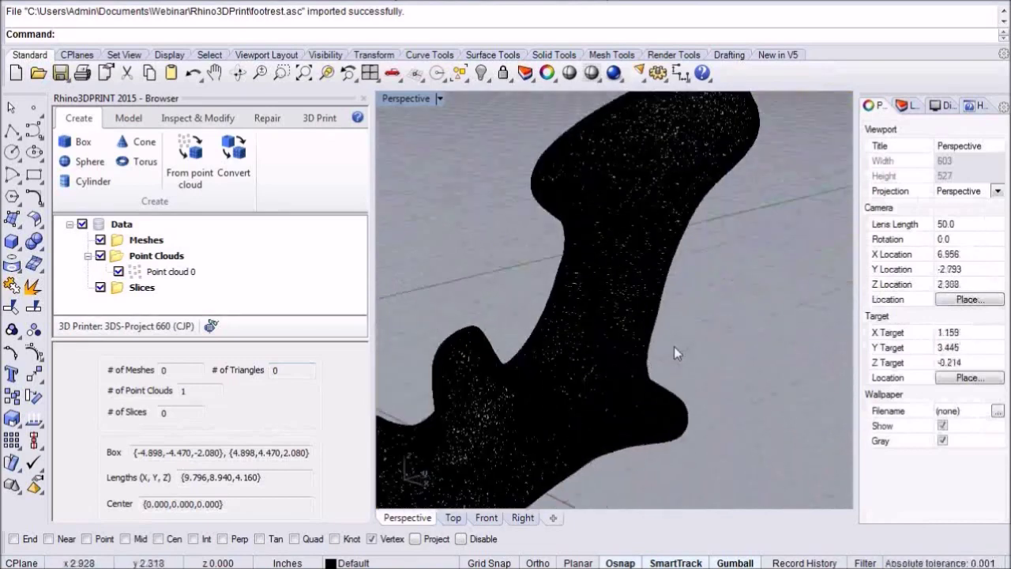
{"action": "scroll", "coordinate": [674, 346], "scroll_direction": "down", "scroll_amount": 3}
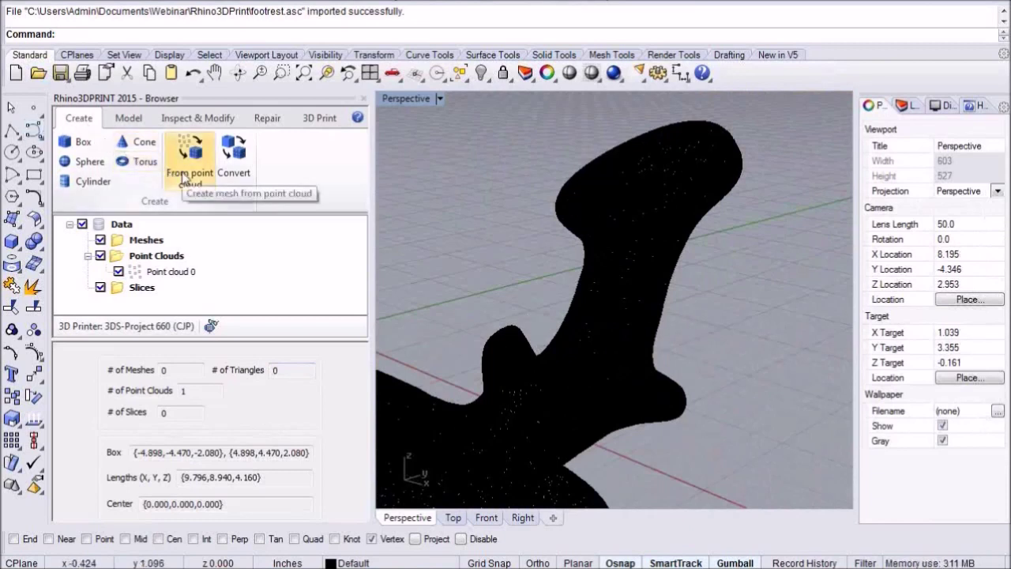
Create a mesh from the footrest point cloud with the preset mesh creation options, and select the new mesh
{"action": "left_click", "coordinate": [184, 175]}
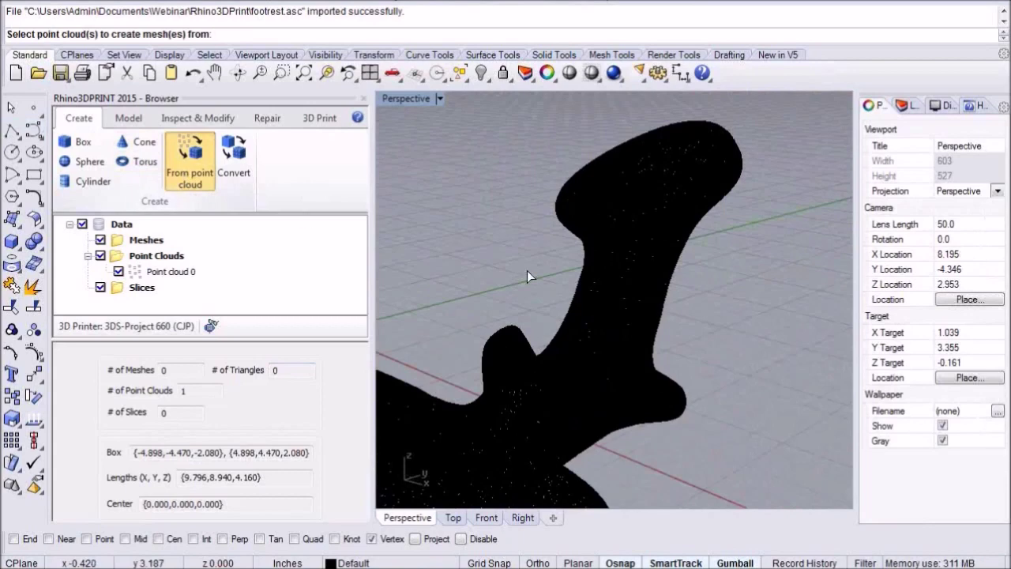
{"action": "left_click", "coordinate": [612, 289]}
{"action": "key", "text": "Return"}
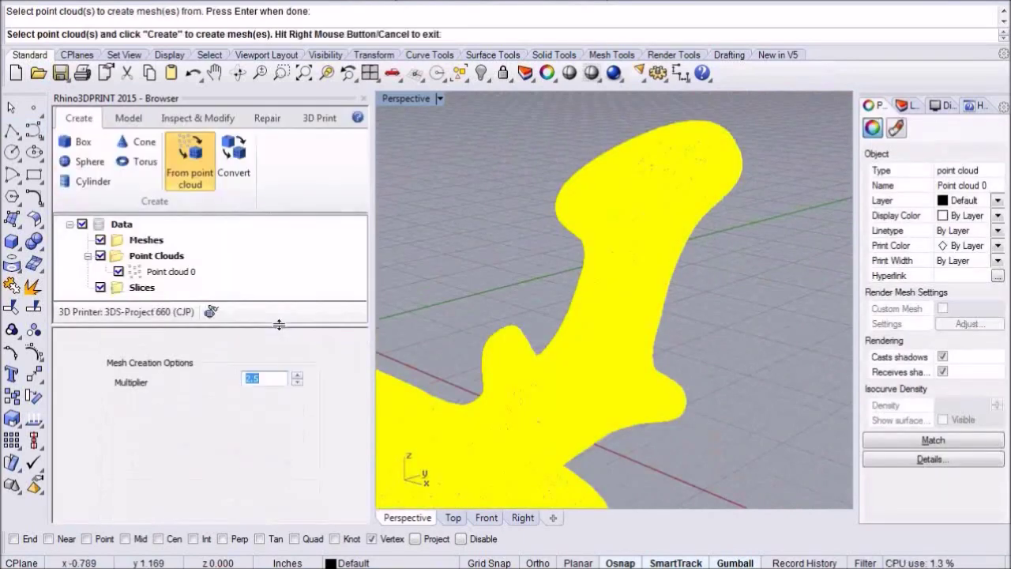
{"action": "left_click_drag", "start_coordinate": [278, 338], "coordinate": [278, 277]}
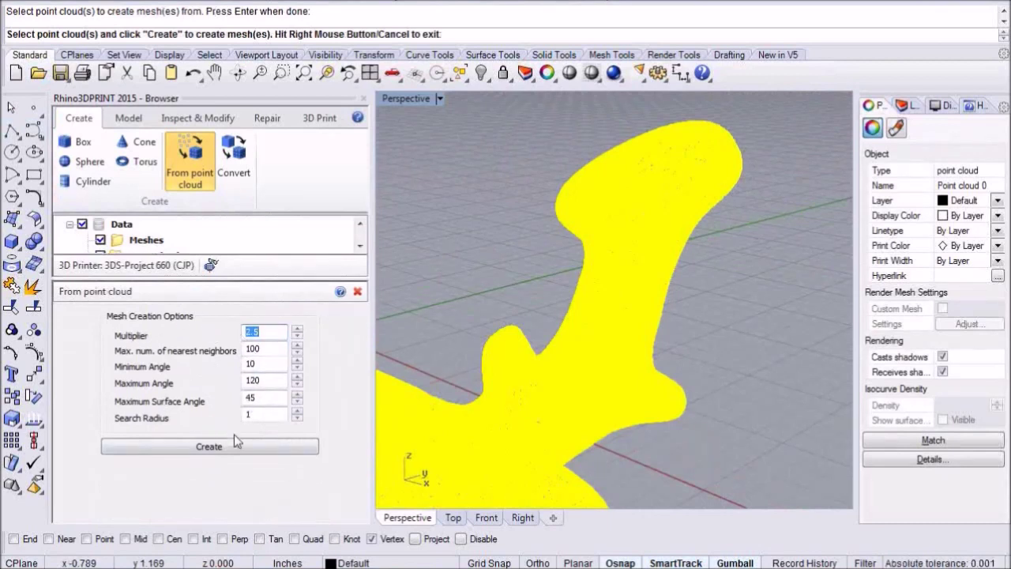
{"action": "left_click", "coordinate": [236, 447]}
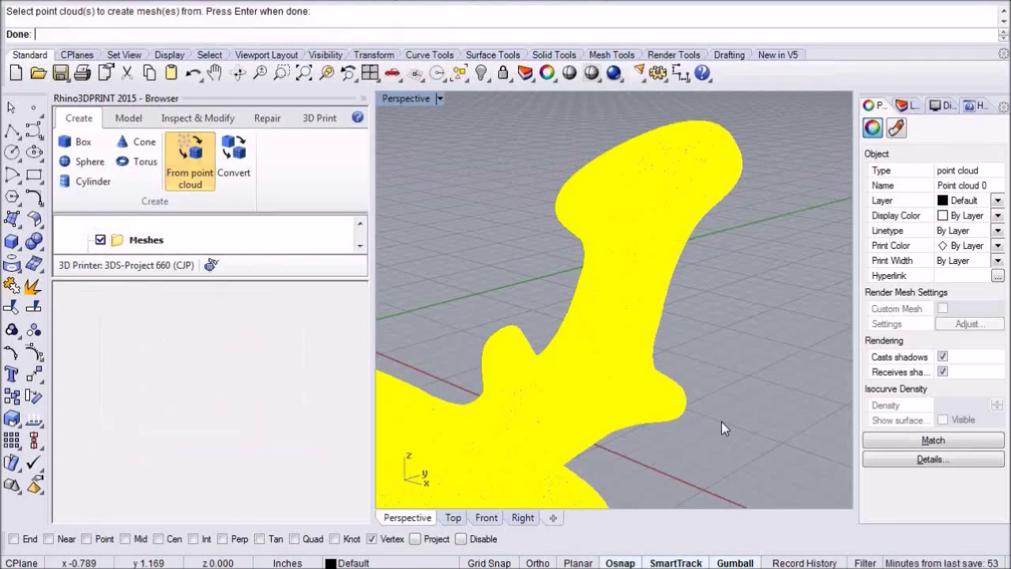
{"action": "left_click_drag", "start_coordinate": [334, 280], "coordinate": [332, 358]}
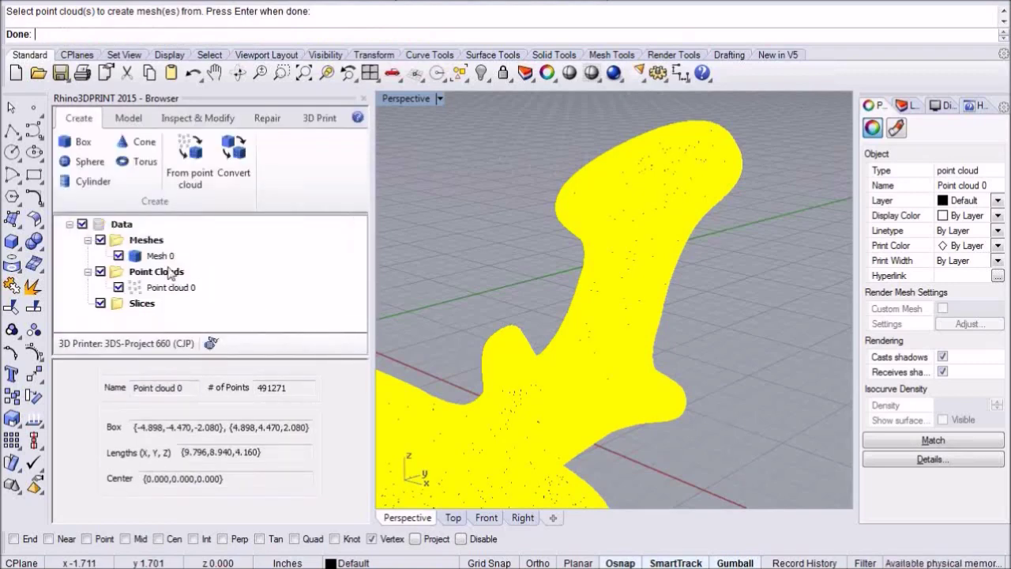
{"action": "left_click", "coordinate": [160, 256]}
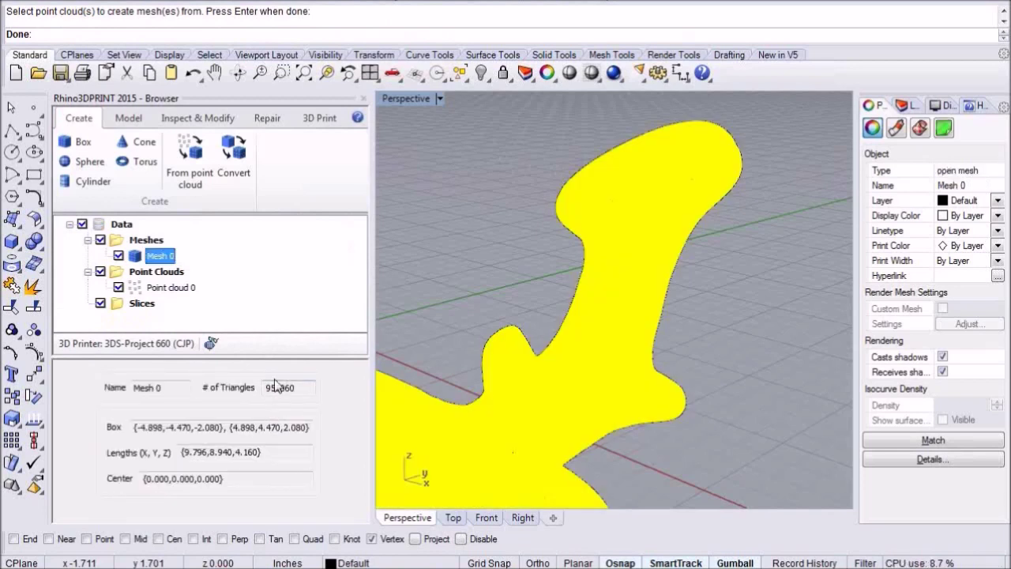
Hide the footrest point cloud and display the footrest mesh in Shaded mode with mesh wires turned off
{"action": "right_click_drag", "start_coordinate": [564, 366], "coordinate": [573, 364]}
{"action": "scroll", "coordinate": [655, 297], "scroll_direction": "down", "scroll_amount": 7}
{"action": "left_click", "coordinate": [117, 287]}
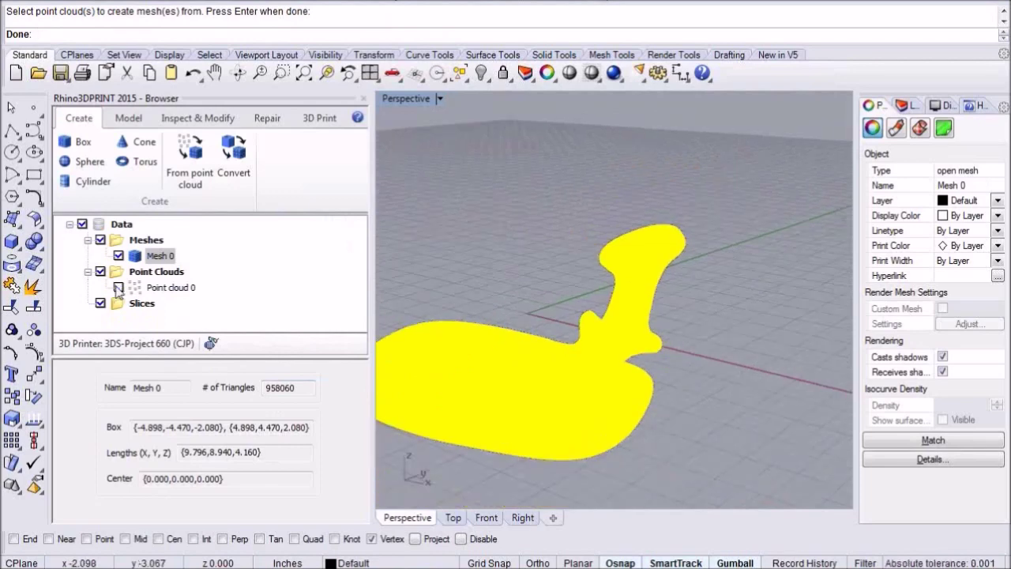
{"action": "left_click", "coordinate": [547, 299]}
{"action": "scroll", "coordinate": [559, 306], "scroll_direction": "up", "scroll_amount": 2}
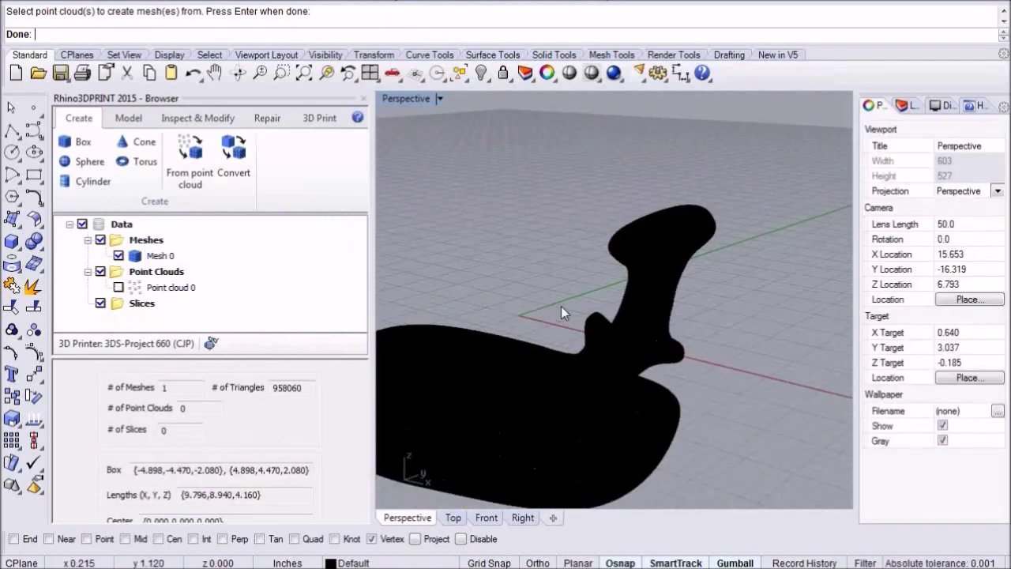
{"action": "scroll", "coordinate": [562, 312], "scroll_direction": "up", "scroll_amount": 2}
{"action": "left_click", "coordinate": [591, 72]}
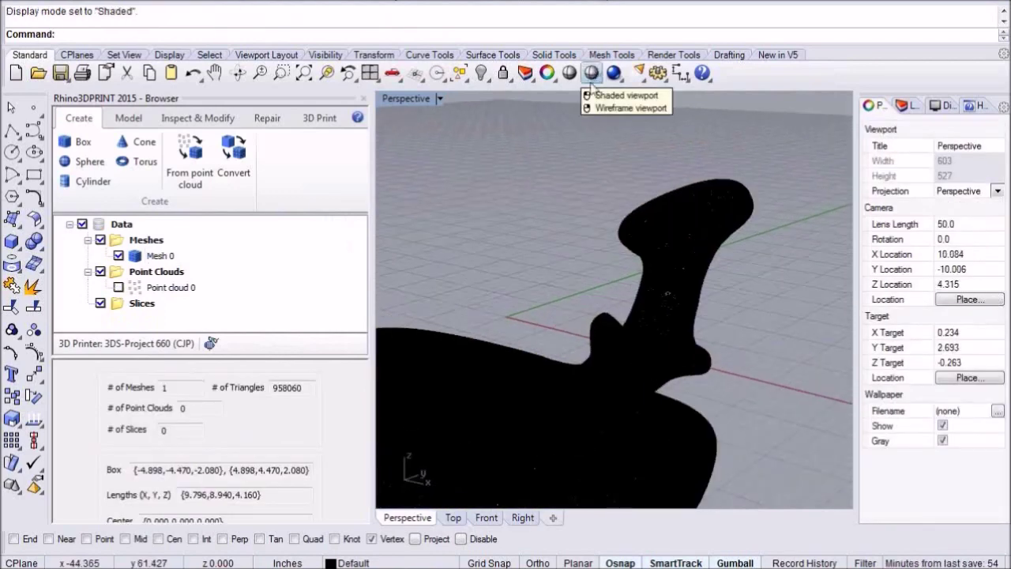
{"action": "left_click", "coordinate": [941, 109]}
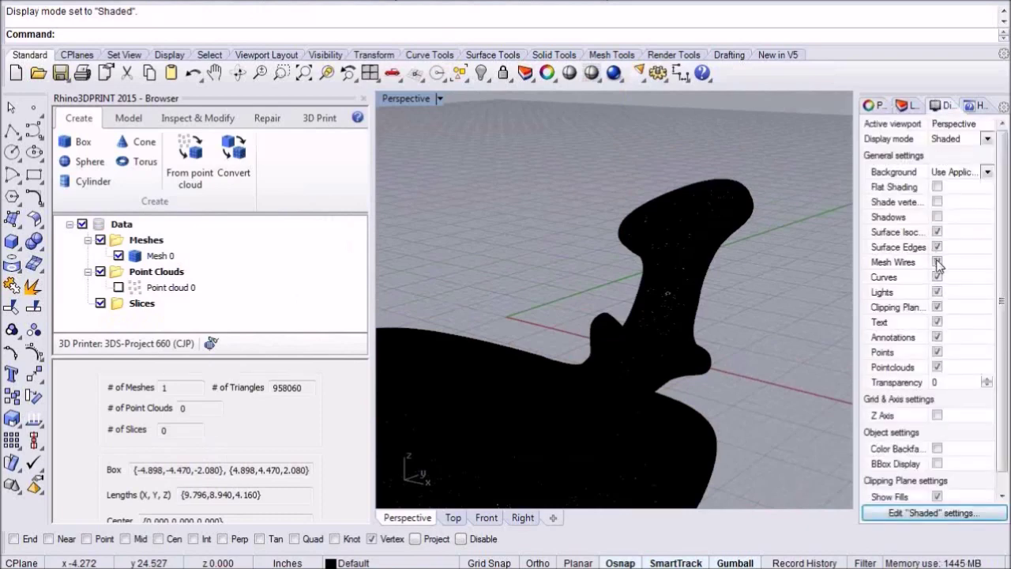
{"action": "left_click", "coordinate": [937, 262]}
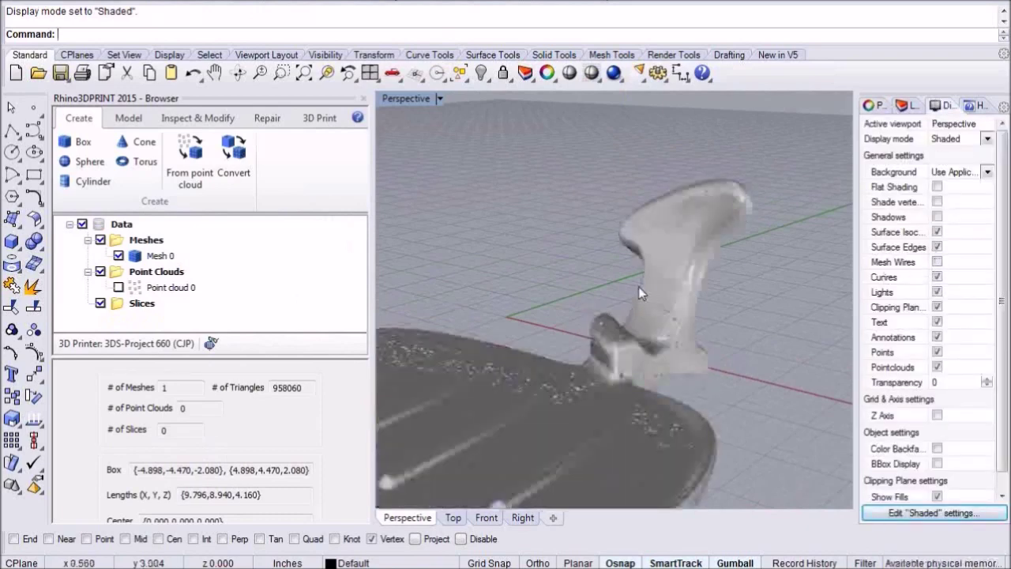
Examine the shaded footrest mesh up close around the stem and across the ribbed plate for surface quality
{"action": "scroll", "coordinate": [640, 292], "scroll_direction": "up", "scroll_amount": 5}
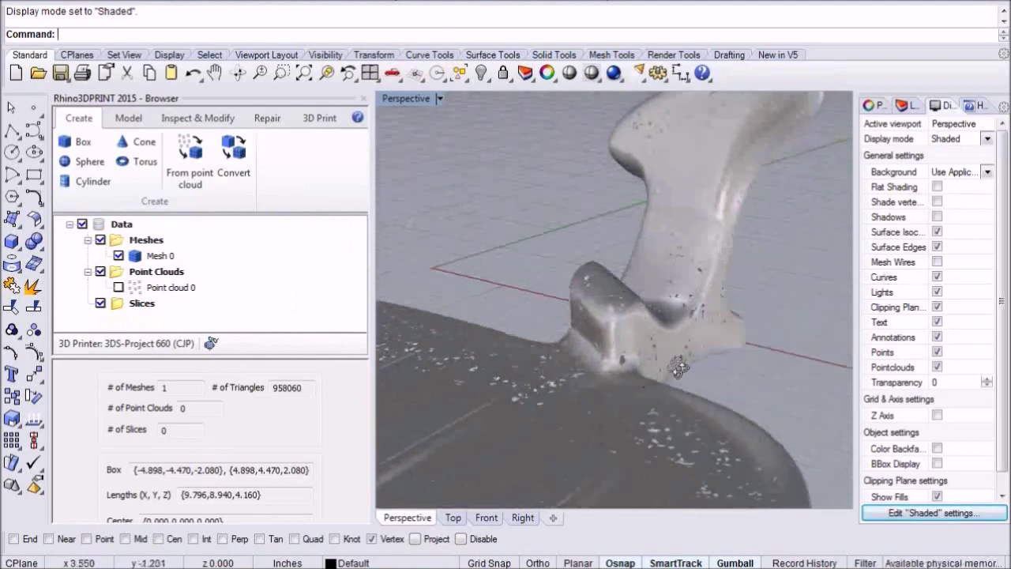
{"action": "scroll", "coordinate": [679, 367], "scroll_direction": "up", "scroll_amount": 5}
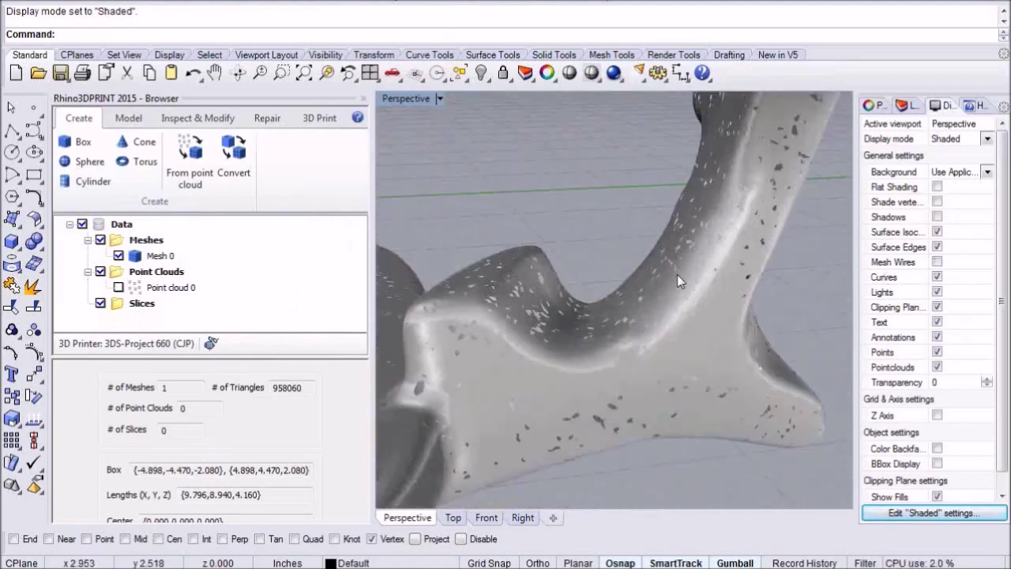
{"action": "right_click_drag", "start_coordinate": [677, 274], "coordinate": [739, 297]}
{"action": "scroll", "coordinate": [746, 257], "scroll_direction": "down", "scroll_amount": 10}
{"action": "scroll", "coordinate": [748, 256], "scroll_direction": "down", "scroll_amount": 2}
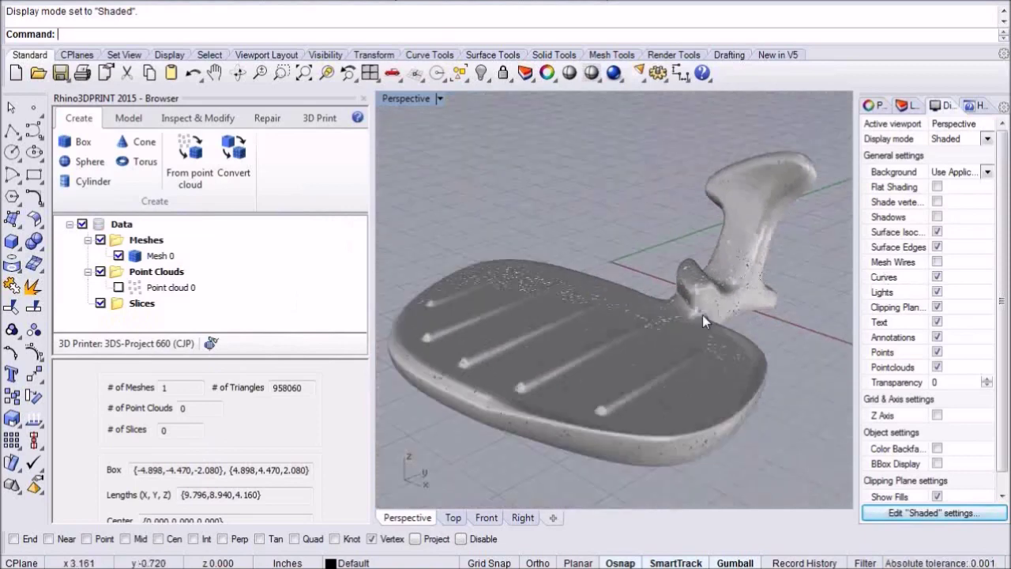
{"action": "scroll", "coordinate": [703, 314], "scroll_direction": "up", "scroll_amount": 8}
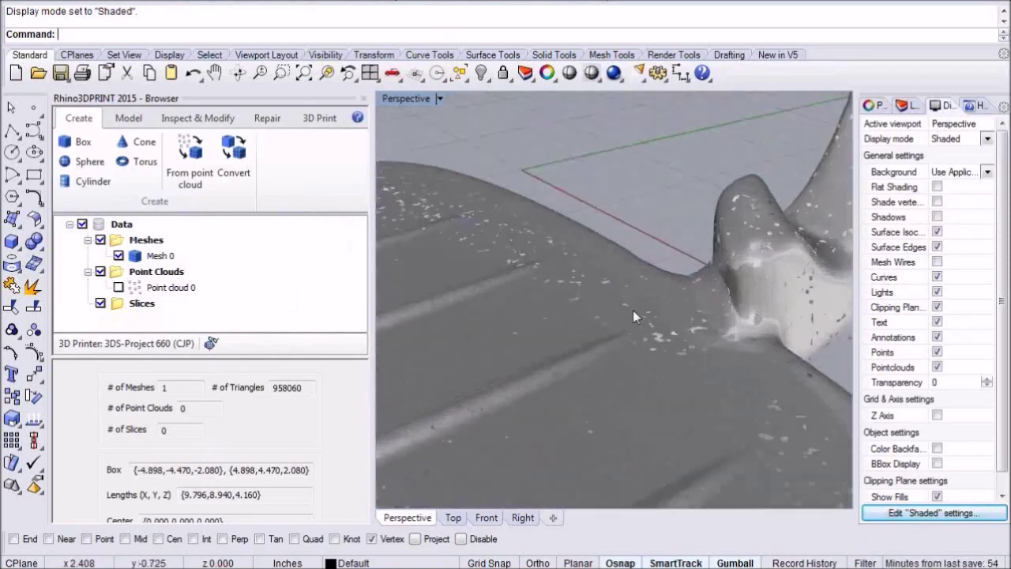
{"action": "scroll", "coordinate": [633, 312], "scroll_direction": "down", "scroll_amount": 4}
{"action": "mouse_move", "coordinate": [668, 294]}
{"action": "right_mouse_down"}
{"action": "mouse_move", "coordinate": [684, 280]}
{"action": "mouse_move", "coordinate": [679, 260]}
{"action": "mouse_move", "coordinate": [674, 276]}
{"action": "right_mouse_up"}
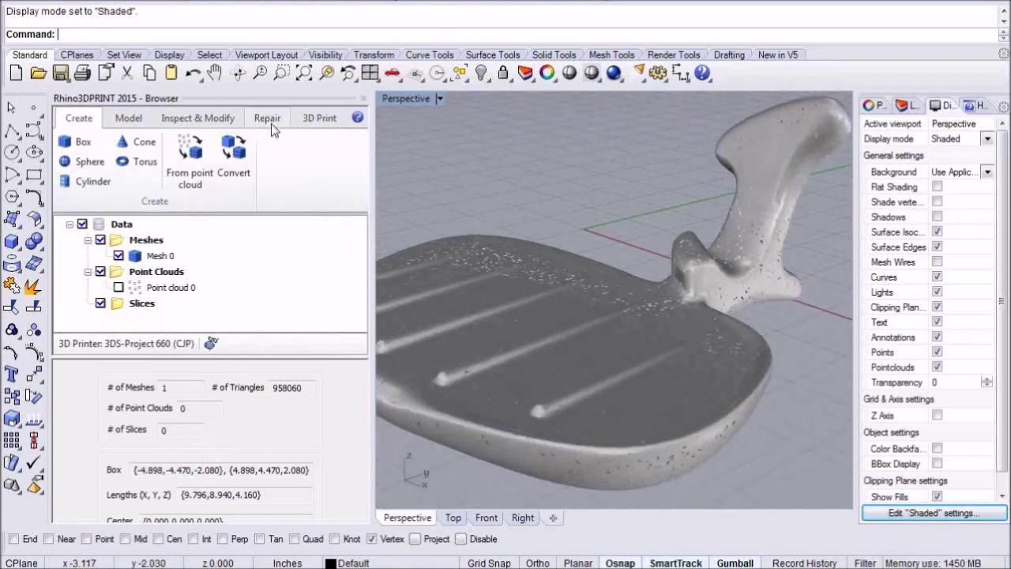
Run the Diagnose check for open edges on the footrest mesh
{"action": "left_click", "coordinate": [271, 123]}
{"action": "left_click", "coordinate": [159, 162]}
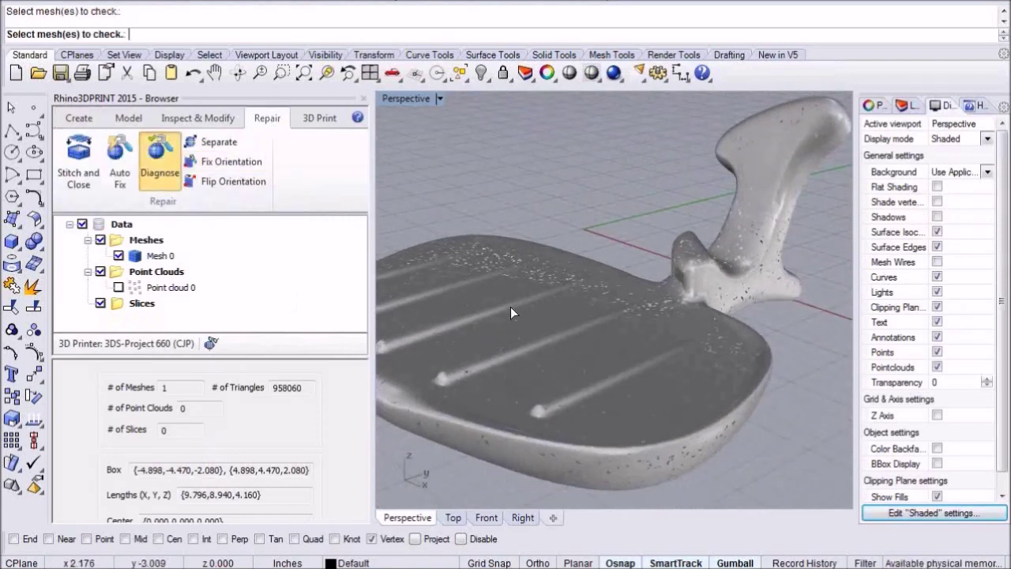
{"action": "left_click", "coordinate": [511, 313]}
{"action": "key", "text": "Return"}
{"action": "left_click_drag", "start_coordinate": [267, 358], "coordinate": [270, 282]}
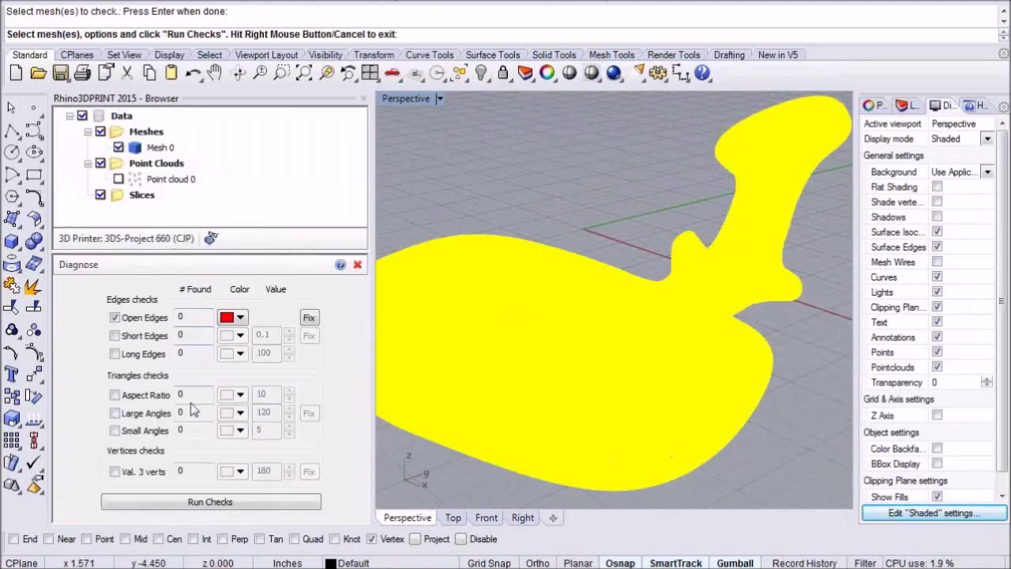
{"action": "left_click", "coordinate": [206, 505]}
Examine the marked open edges around the footrest's stem from several sides, and leave the diagnosis
{"action": "right_click_drag", "start_coordinate": [734, 379], "coordinate": [724, 368]}
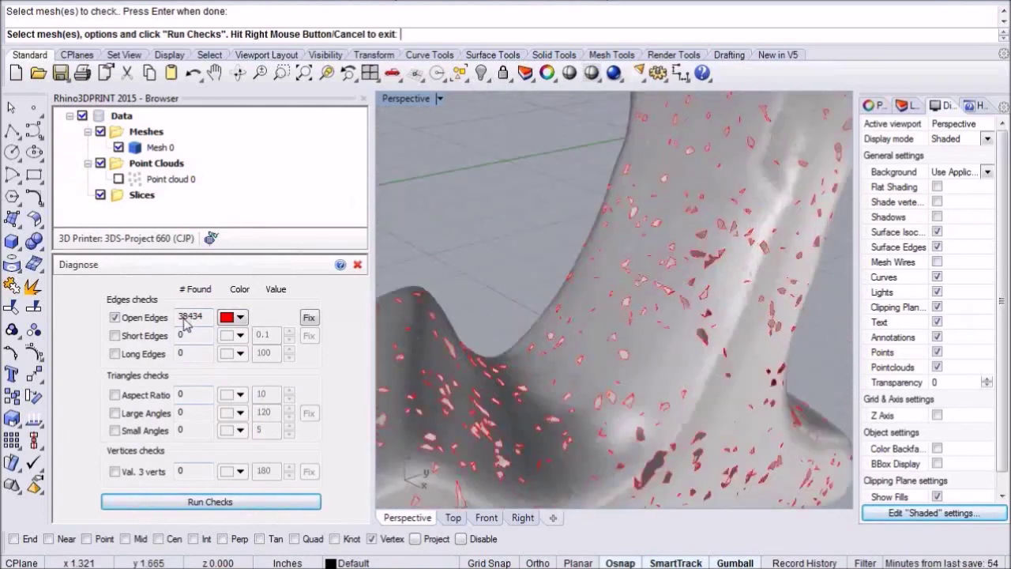
{"action": "scroll", "coordinate": [713, 330], "scroll_direction": "up", "scroll_amount": 3}
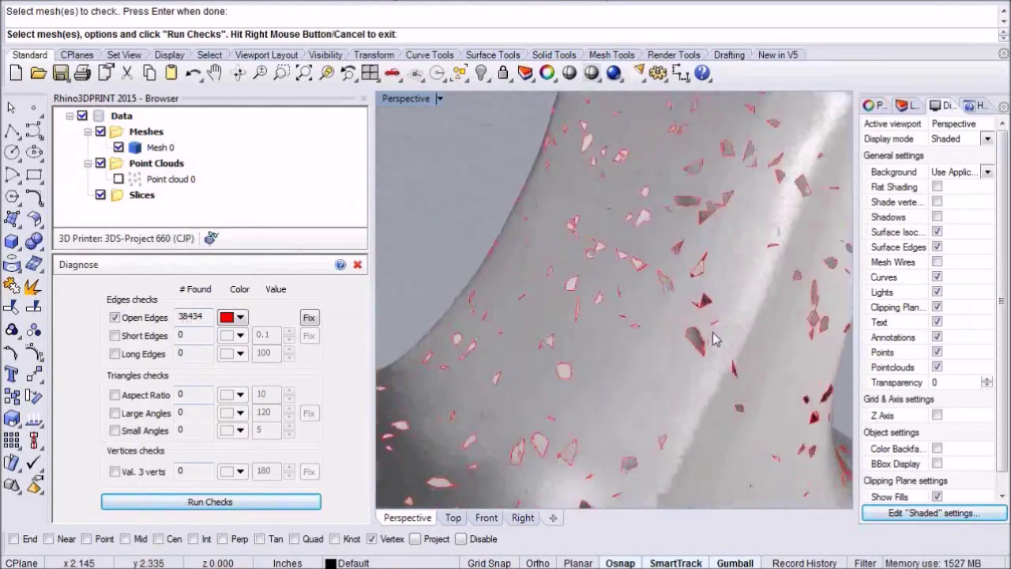
{"action": "scroll", "coordinate": [713, 331], "scroll_direction": "down", "scroll_amount": 8}
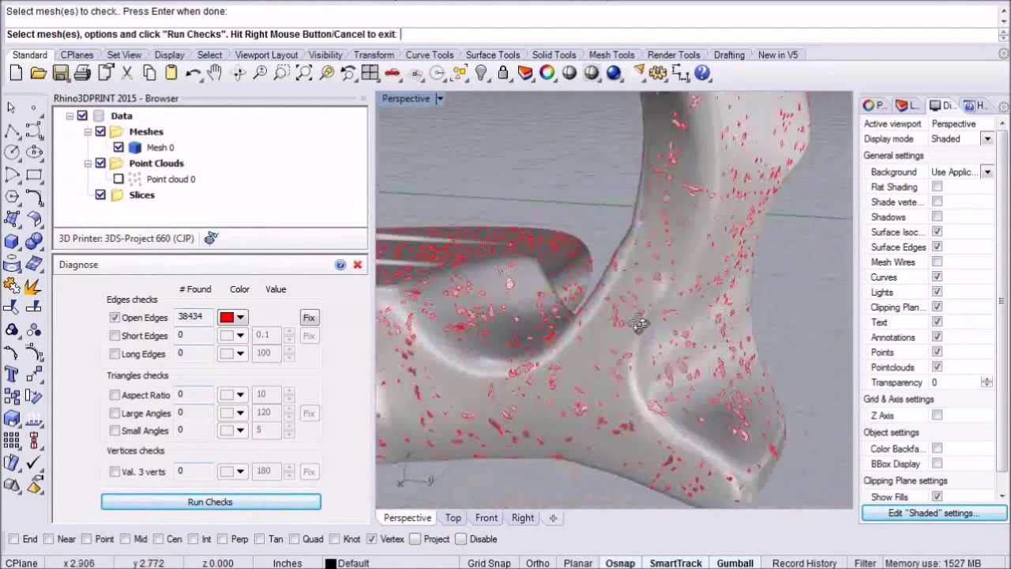
{"action": "scroll", "coordinate": [640, 322], "scroll_direction": "down", "scroll_amount": 10}
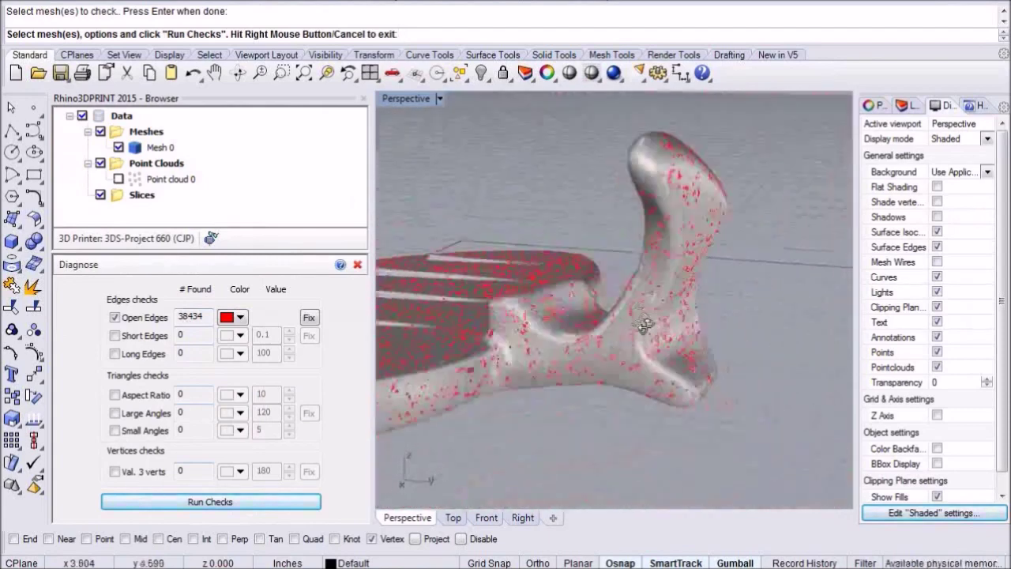
{"action": "scroll", "coordinate": [754, 285], "scroll_direction": "down", "scroll_amount": 3}
{"action": "right_click_drag", "start_coordinate": [754, 285], "coordinate": [604, 312]}
{"action": "left_click", "coordinate": [358, 266]}
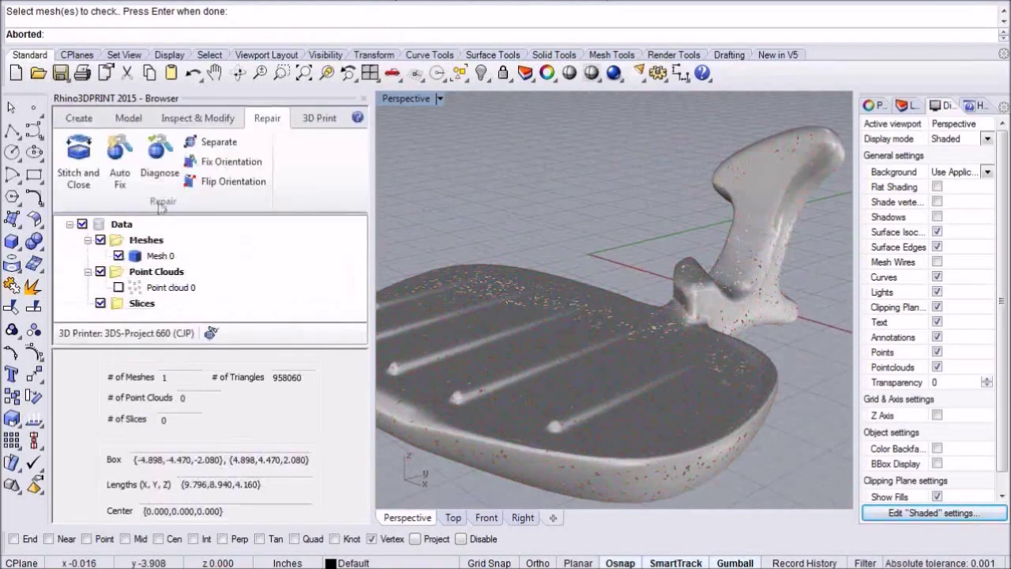
Repair the footrest mesh with Auto Fix
{"action": "left_click", "coordinate": [120, 162]}
{"action": "left_click", "coordinate": [498, 334]}
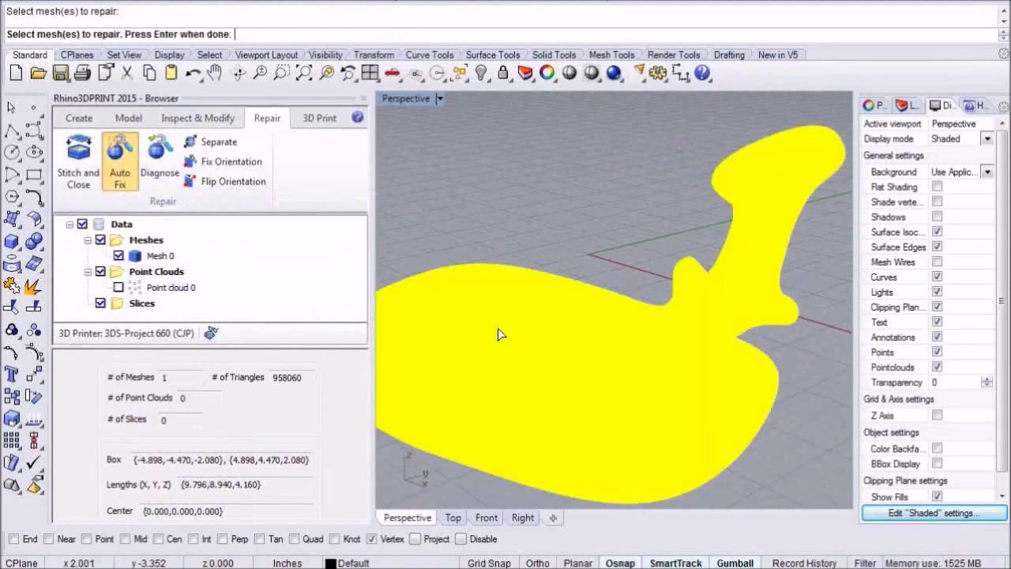
{"action": "key", "text": "Return"}
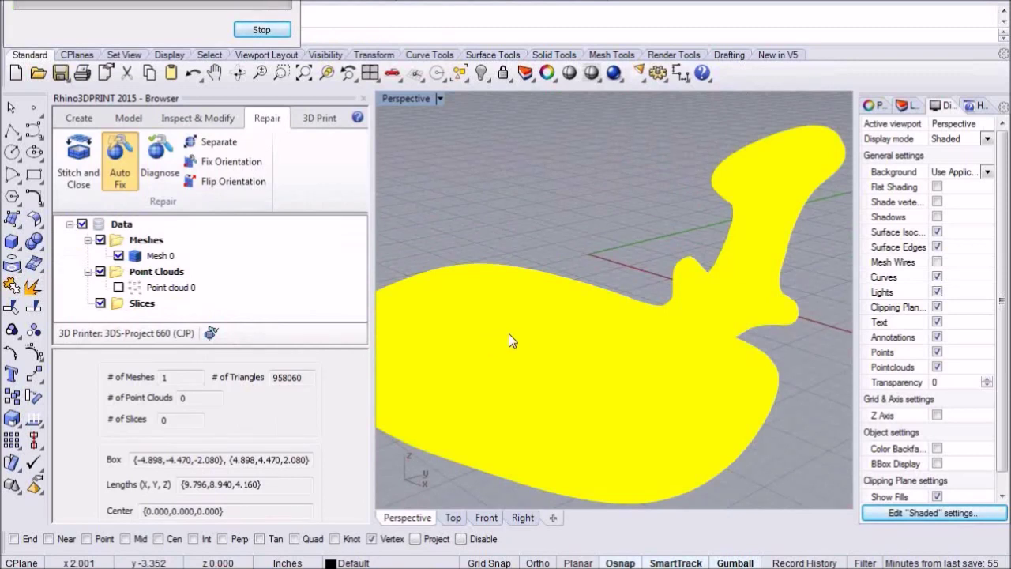
Switch to the Penguin_Mesh.3dm Rhinoceros window and open CarModel.3dm there in place of the penguin
{"action": "left_click", "coordinate": [203, 568]}
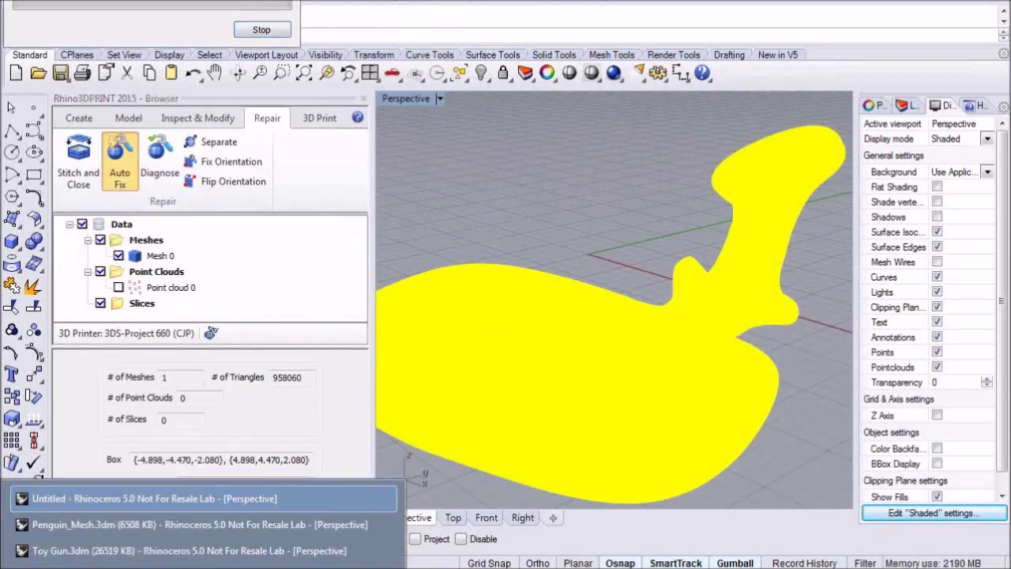
{"action": "left_click", "coordinate": [166, 522]}
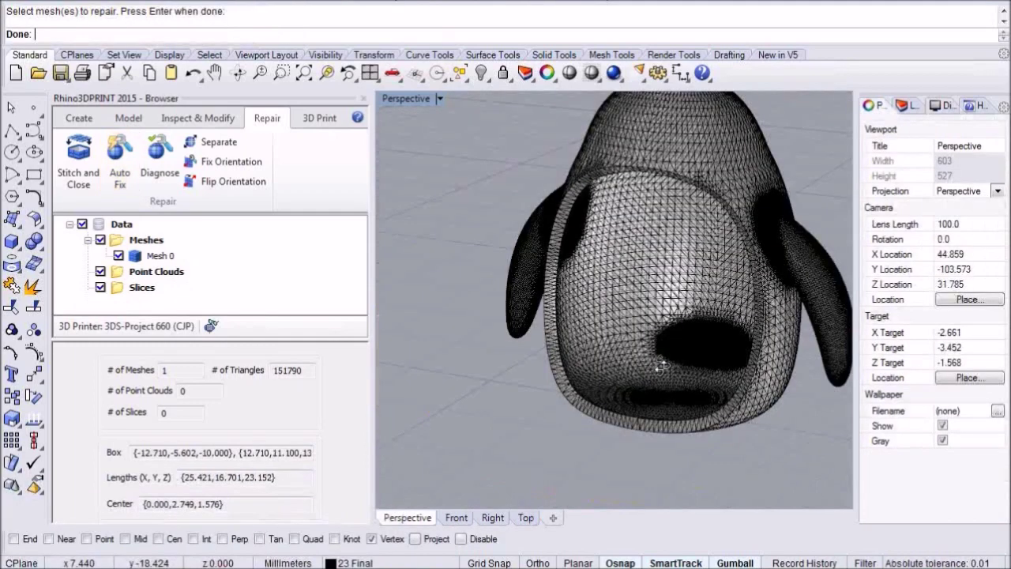
{"action": "right_click_drag", "start_coordinate": [661, 366], "coordinate": [605, 434]}
{"action": "left_click", "coordinate": [38, 73]}
{"action": "left_click", "coordinate": [520, 315]}
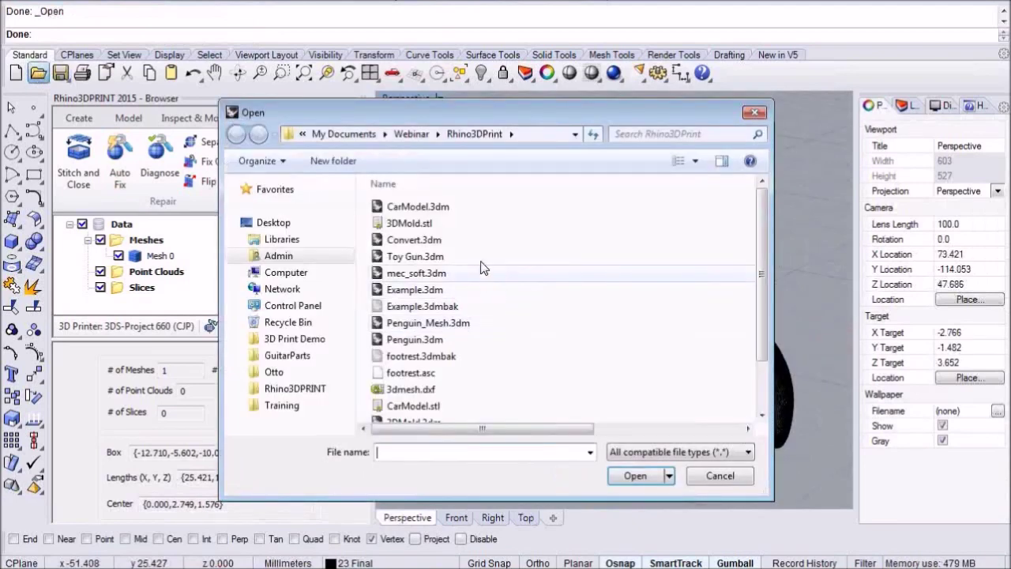
{"action": "left_click", "coordinate": [439, 207]}
{"action": "left_click", "coordinate": [637, 476]}
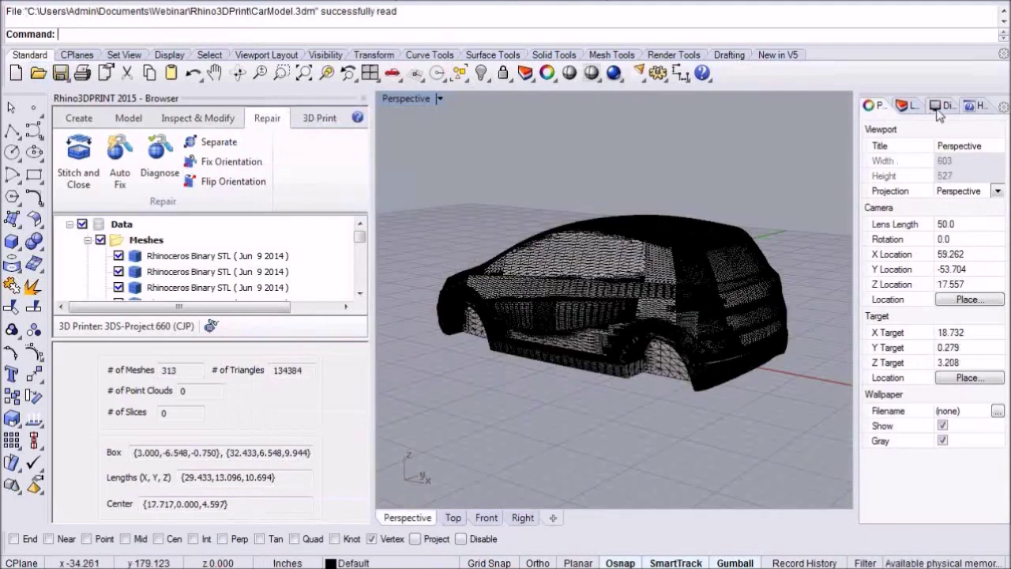
Turn off the mesh wires in the shaded display of the car model and enlarge the list of its meshes
{"action": "left_click", "coordinate": [939, 107]}
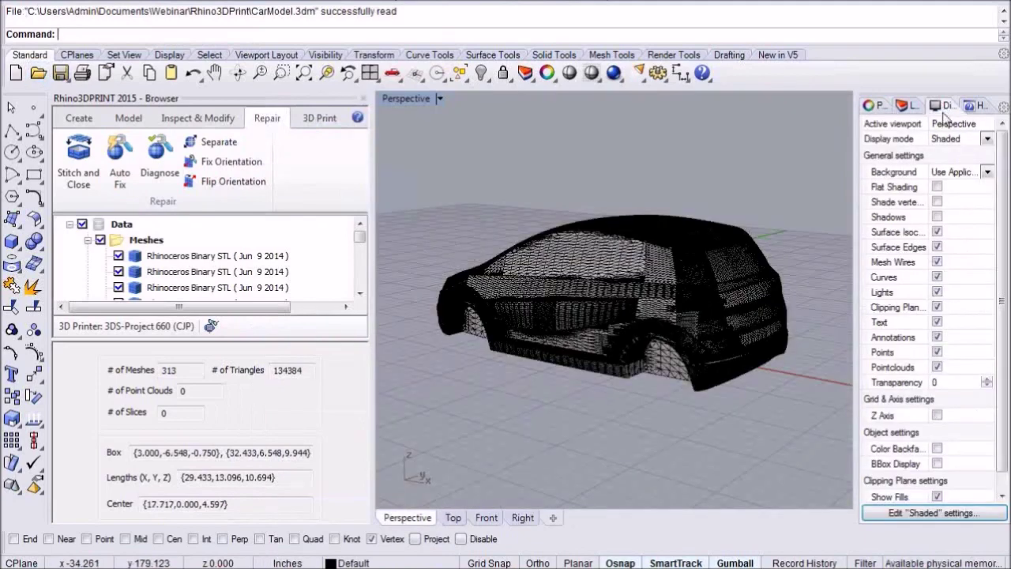
{"action": "left_click", "coordinate": [937, 263]}
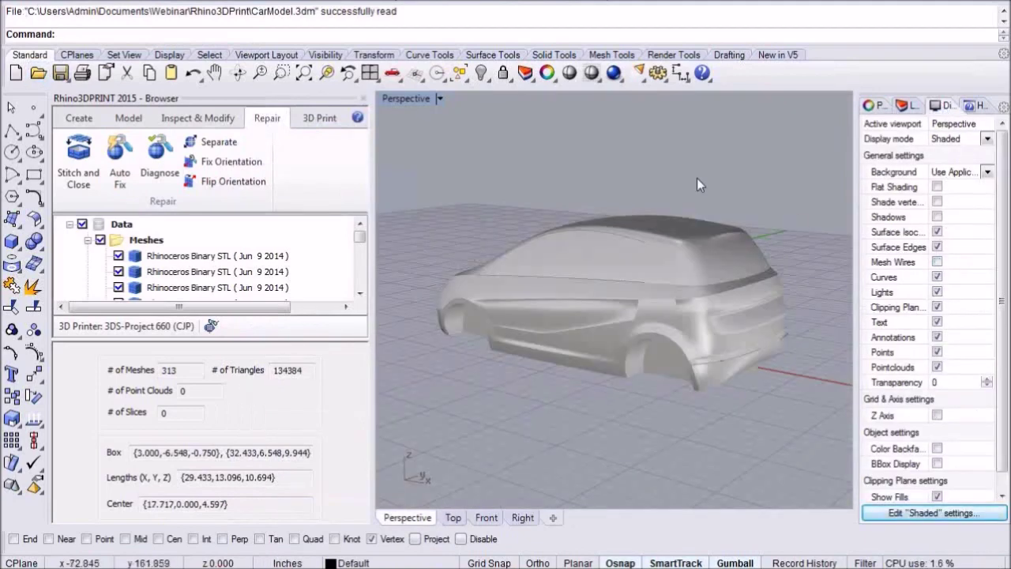
{"action": "right_click_drag", "start_coordinate": [638, 293], "coordinate": [665, 179]}
{"action": "right_click_drag", "start_coordinate": [660, 330], "coordinate": [610, 363]}
{"action": "left_click_drag", "start_coordinate": [185, 335], "coordinate": [185, 381]}
Diagnose all the car meshes for open edges, examine the marked edges from below and the side, and leave the diagnosis
{"action": "left_click", "coordinate": [159, 158]}
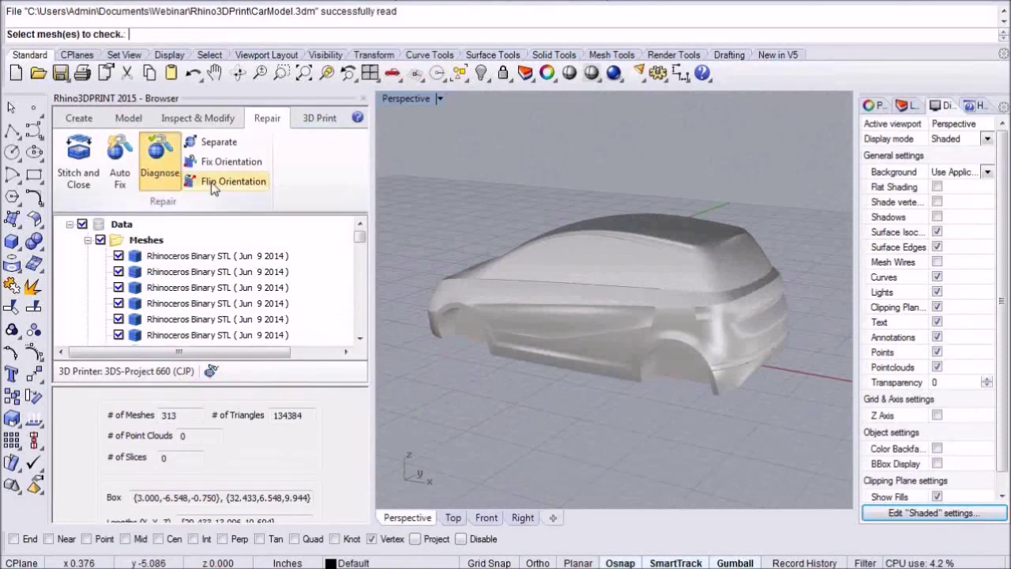
{"action": "left_click_drag", "start_coordinate": [395, 157], "coordinate": [807, 442]}
{"action": "key", "text": "Return"}
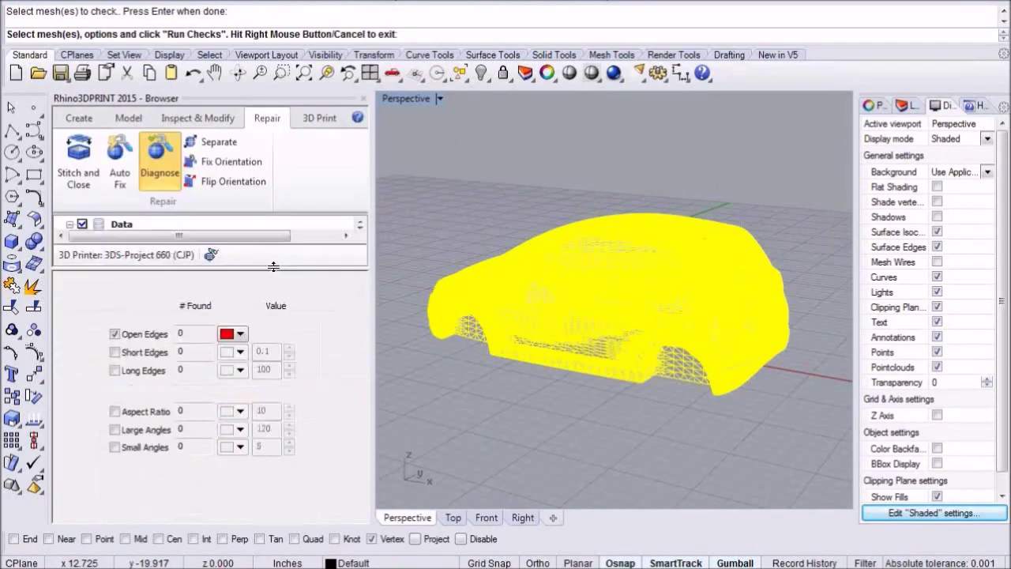
{"action": "left_click", "coordinate": [256, 501]}
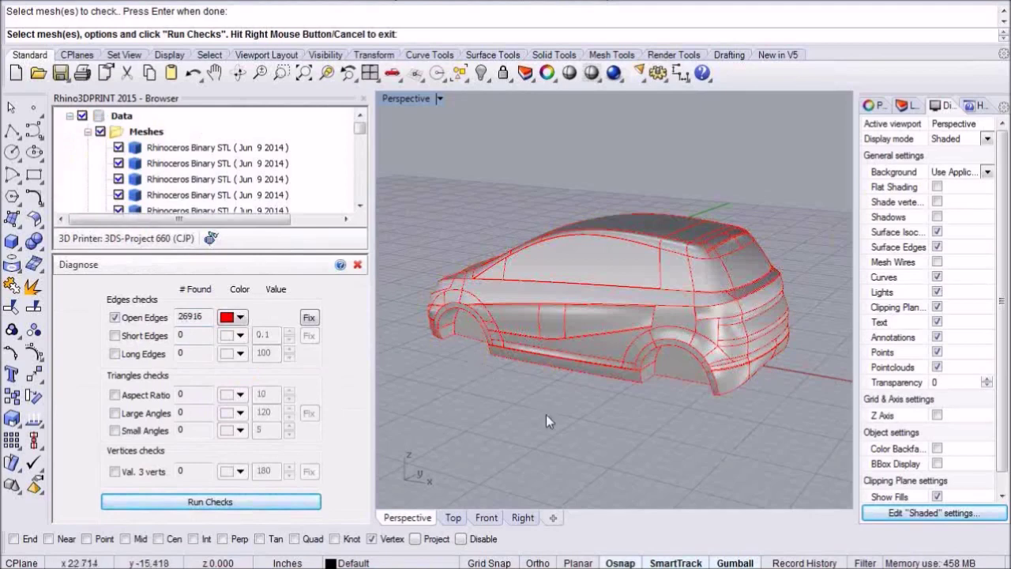
{"action": "right_click_drag", "start_coordinate": [565, 451], "coordinate": [625, 154]}
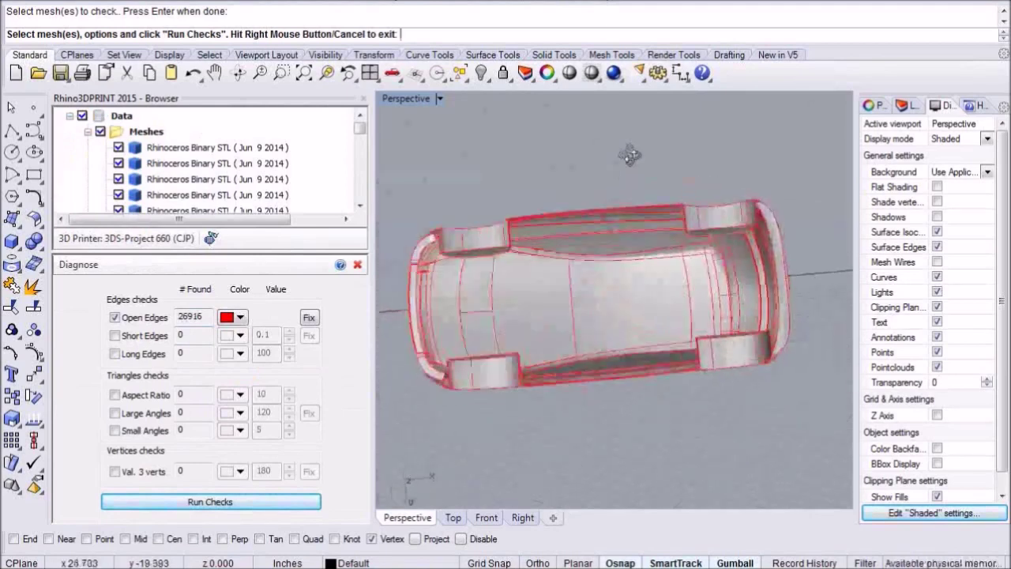
{"action": "right_click_drag", "start_coordinate": [623, 334], "coordinate": [603, 417]}
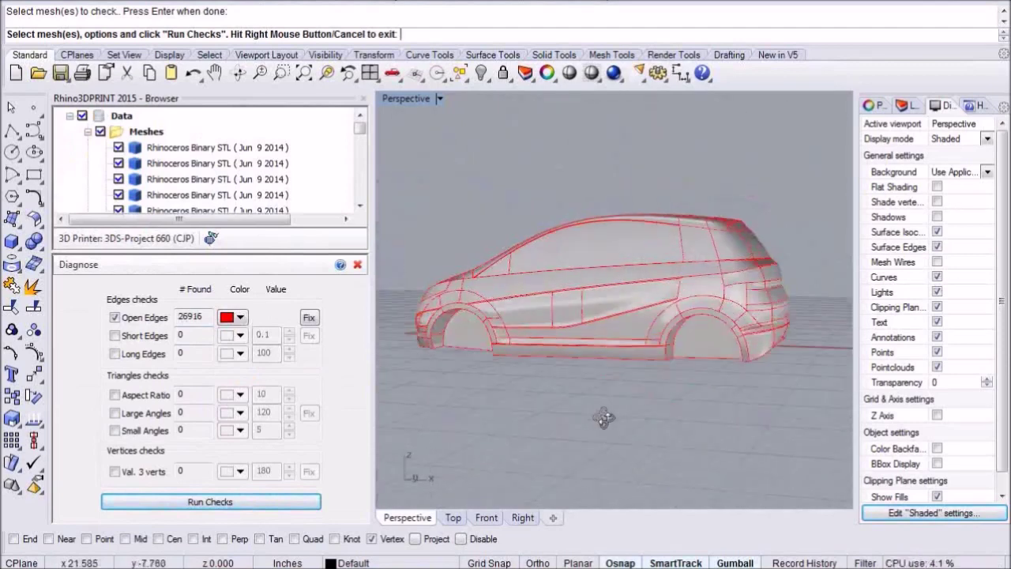
{"action": "left_click", "coordinate": [357, 263]}
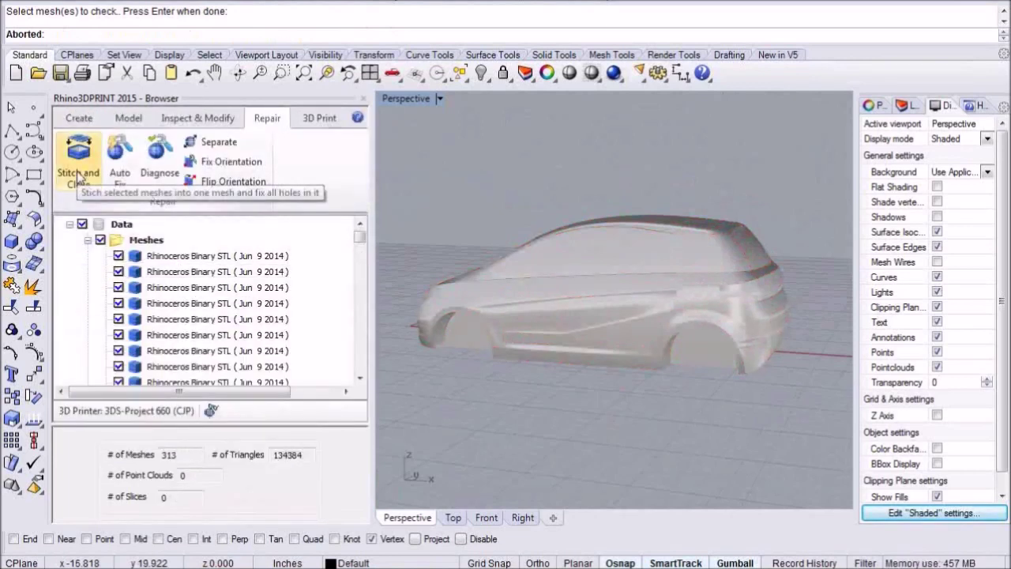
Stitch and close all the car meshes into a single mesh, and check the resulting mesh's properties
{"action": "left_click", "coordinate": [78, 175]}
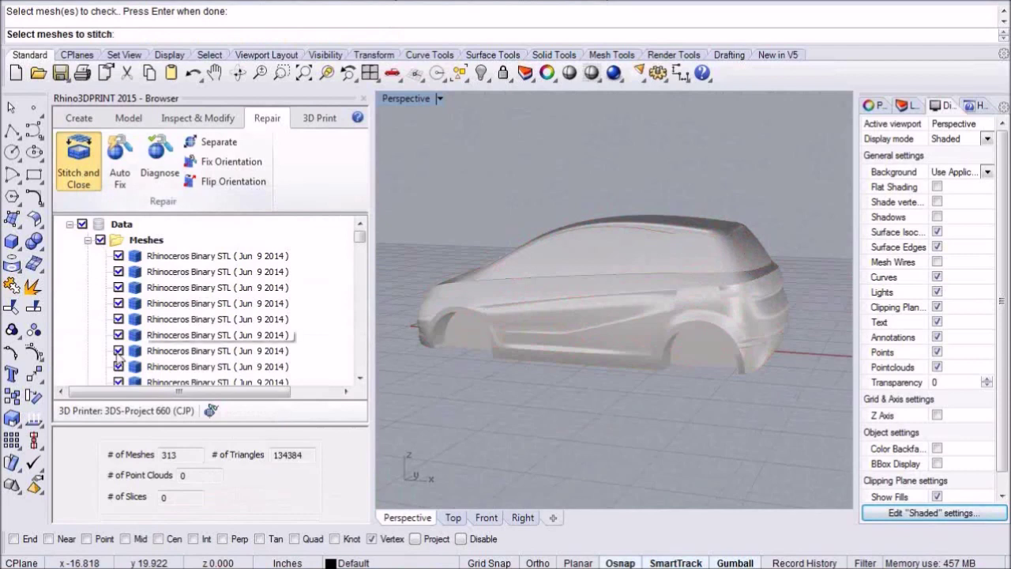
{"action": "left_click_drag", "start_coordinate": [395, 150], "coordinate": [827, 441]}
{"action": "key", "text": "Return"}
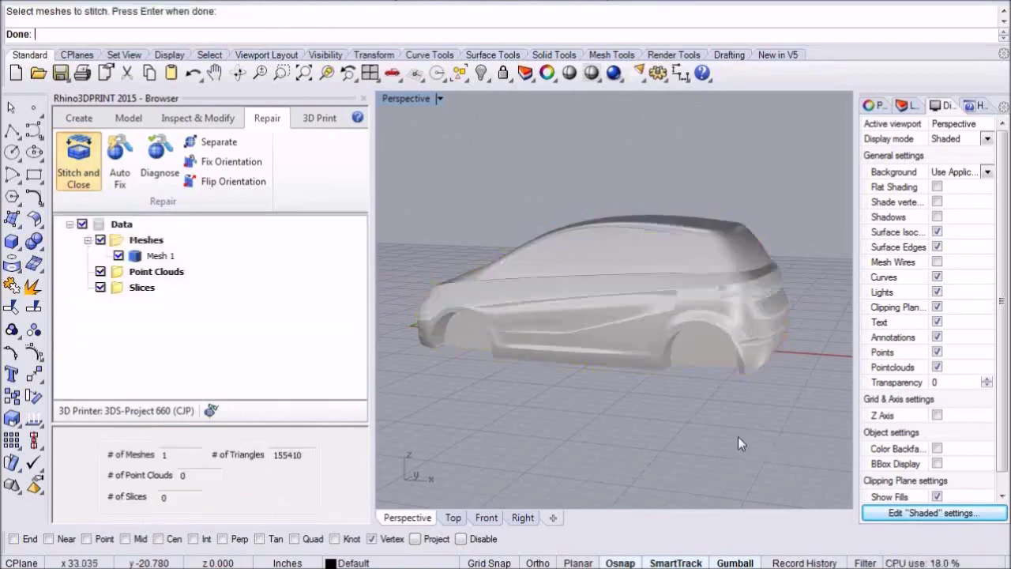
{"action": "left_click", "coordinate": [160, 255]}
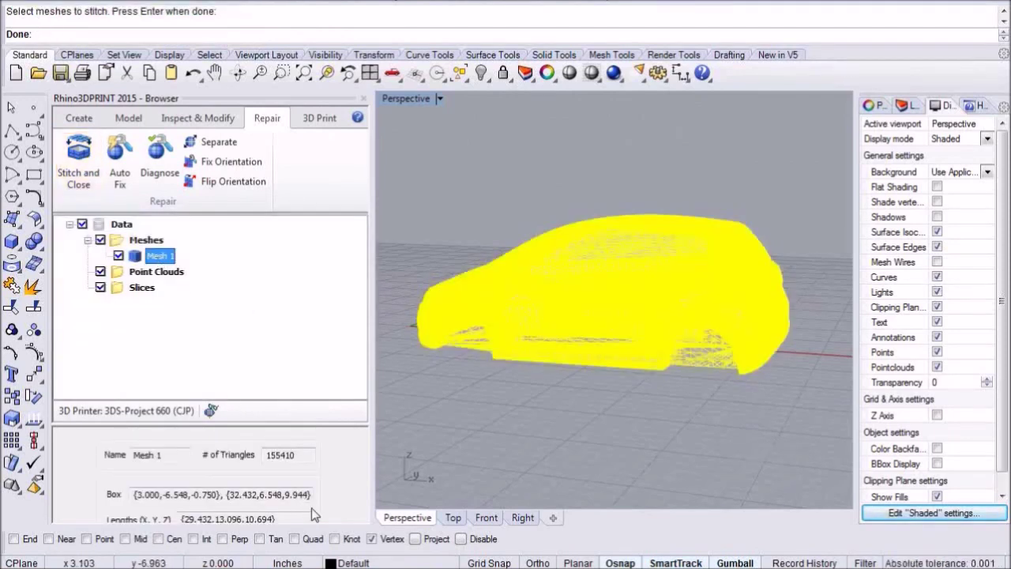
{"action": "left_click", "coordinate": [622, 432]}
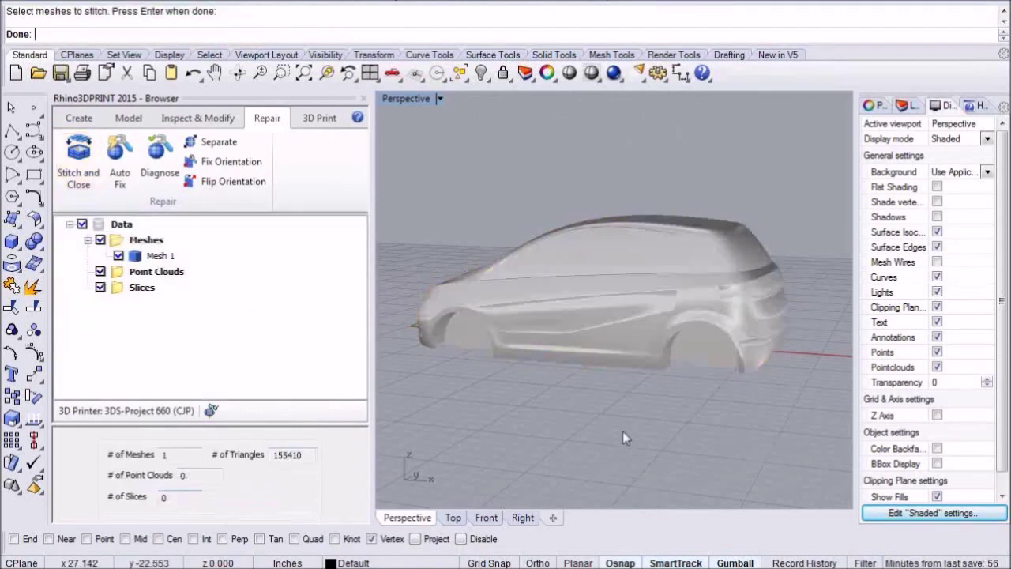
Diagnose the stitched car mesh for open edges, and leave the diagnosis
{"action": "right_click_drag", "start_coordinate": [621, 439], "coordinate": [395, 470]}
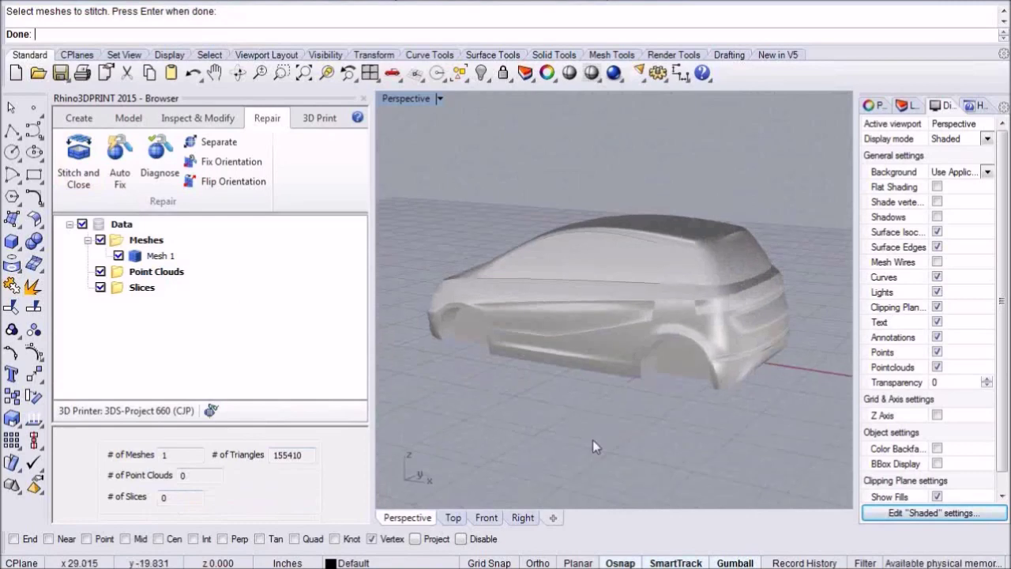
{"action": "left_click", "coordinate": [160, 162]}
{"action": "left_click", "coordinate": [538, 280]}
{"action": "key", "text": "Return"}
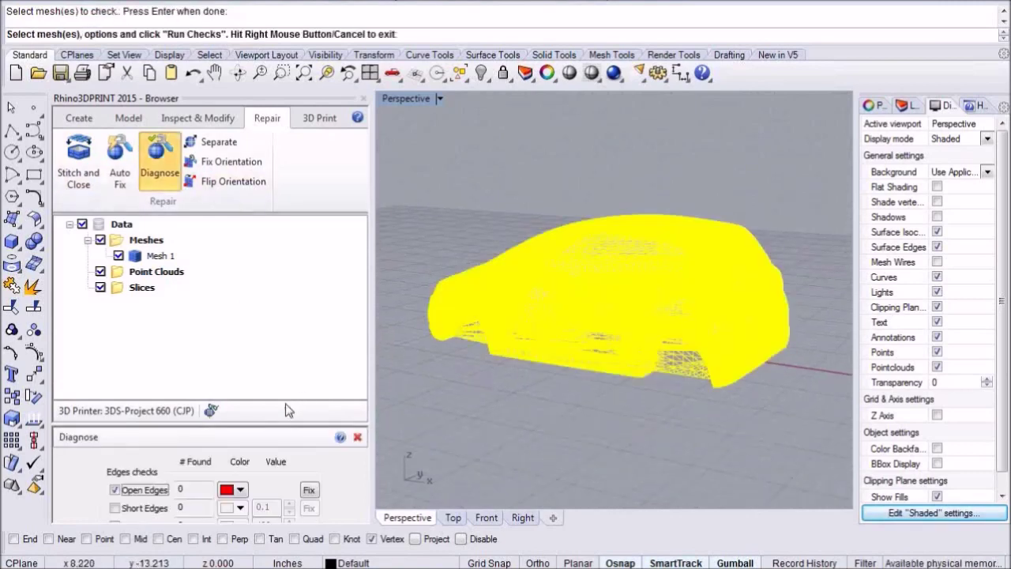
{"action": "left_click_drag", "start_coordinate": [283, 425], "coordinate": [302, 204]}
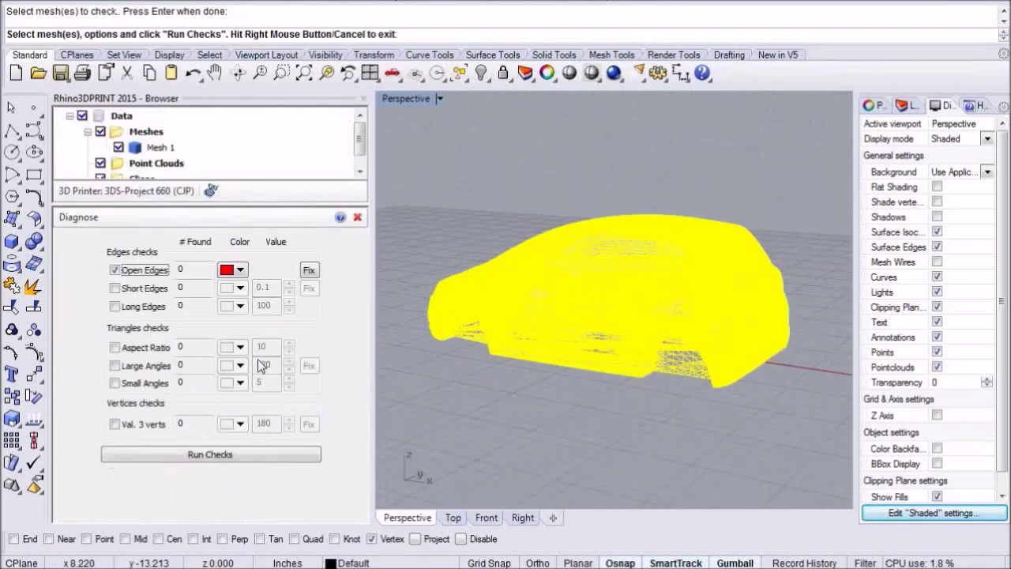
{"action": "left_click", "coordinate": [263, 456]}
{"action": "left_click", "coordinate": [543, 339]}
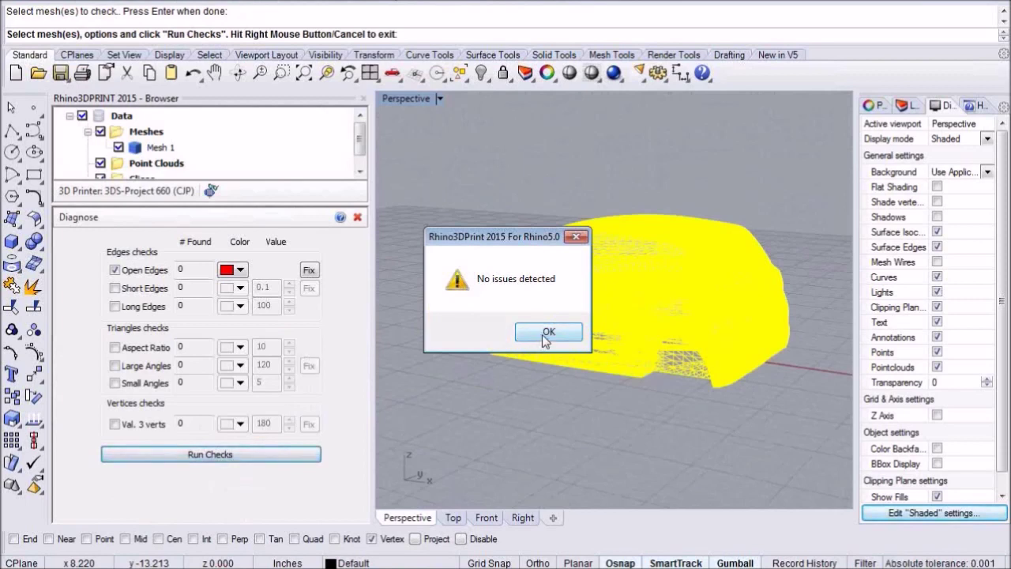
{"action": "left_click_drag", "start_coordinate": [267, 205], "coordinate": [267, 347]}
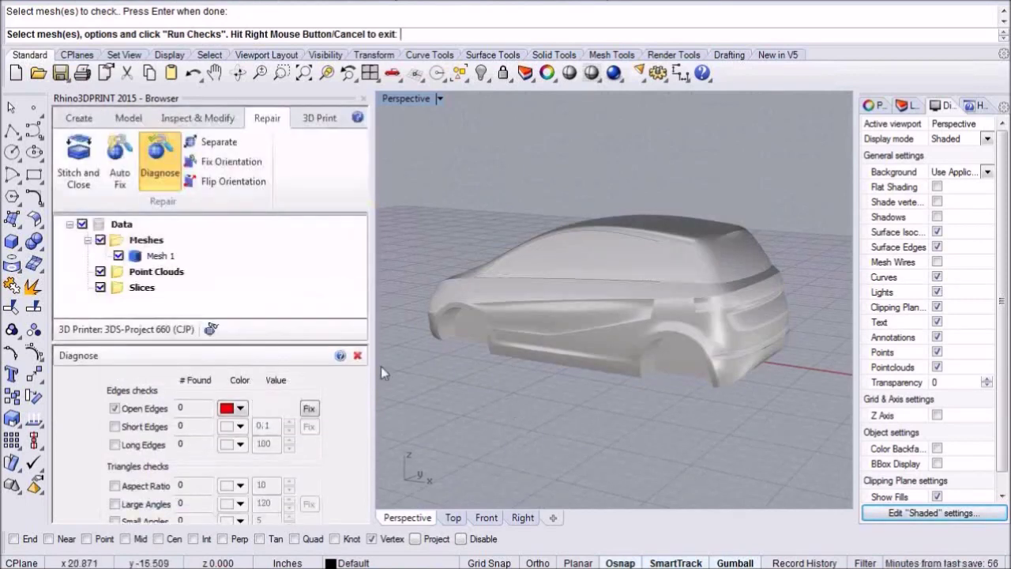
{"action": "left_click", "coordinate": [360, 368]}
{"action": "right_click", "coordinate": [485, 398]}
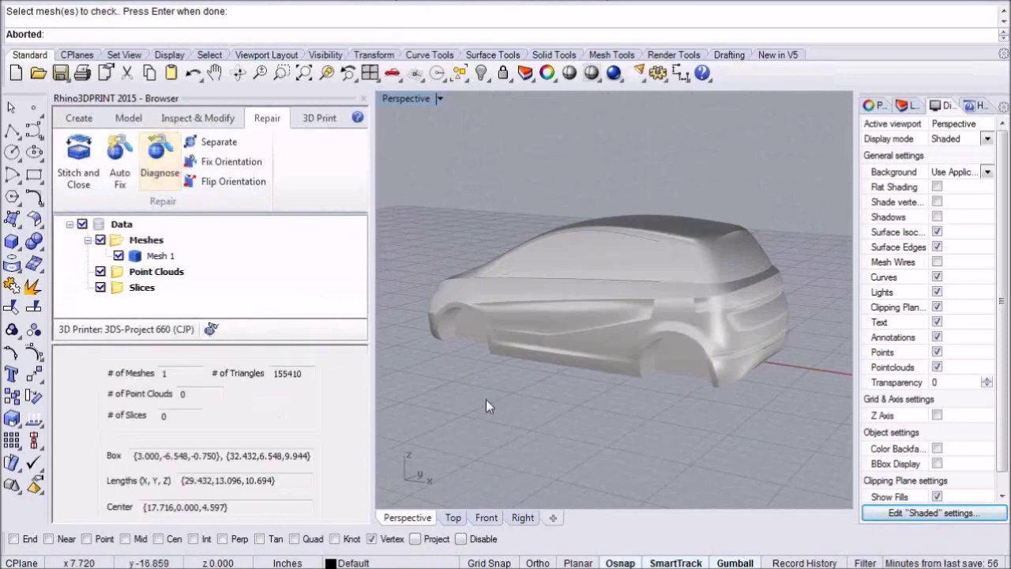
Open 3dmesh.dxf in place of the car model, importing it with automatic mesh precision and inches for model and layout units
{"action": "left_click", "coordinate": [37, 72]}
{"action": "left_click", "coordinate": [546, 314]}
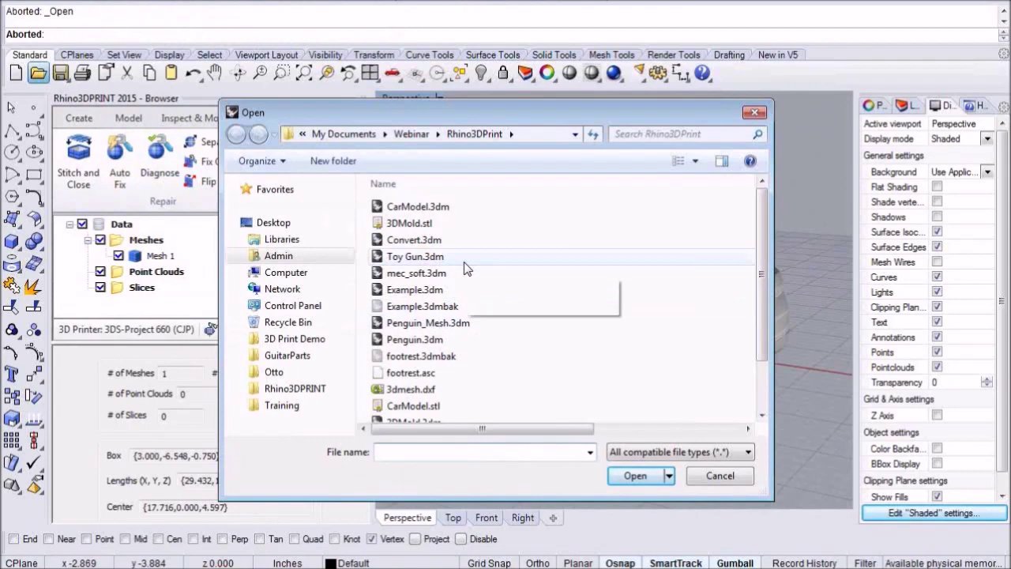
{"action": "left_click", "coordinate": [443, 388]}
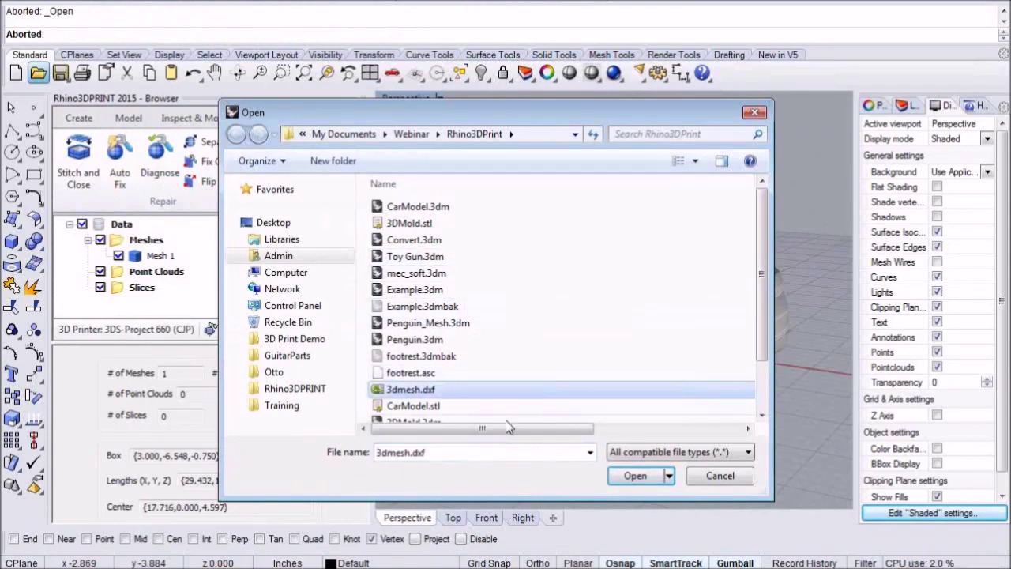
{"action": "left_click", "coordinate": [650, 481]}
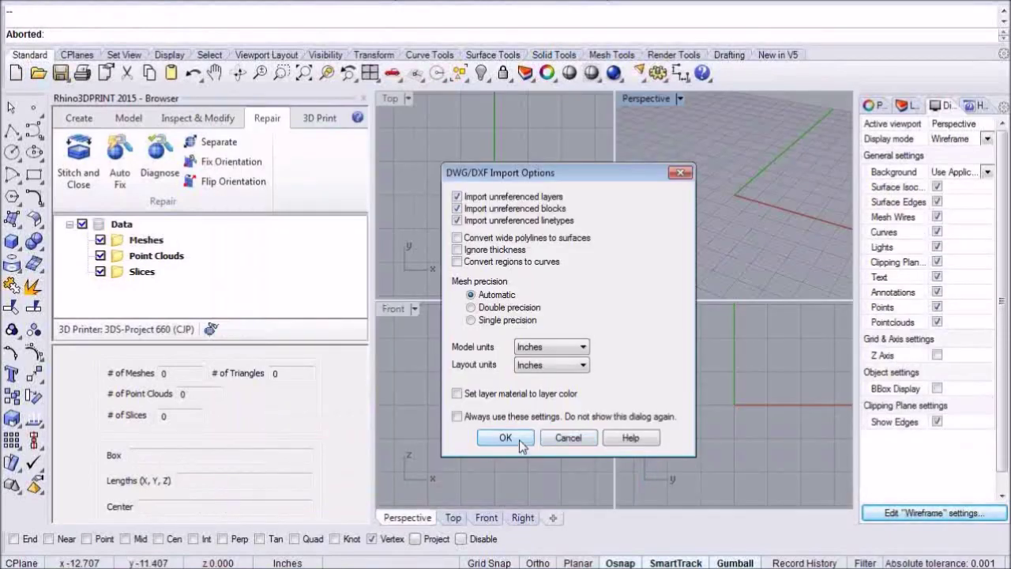
{"action": "left_click", "coordinate": [505, 438]}
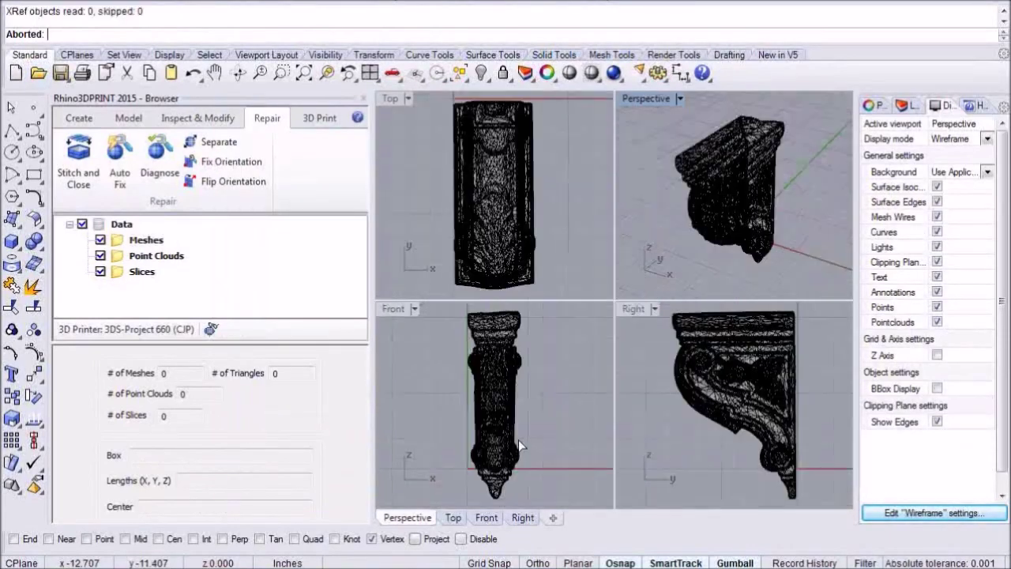
Maximize the perspective view of the imported bracket and set its display mode to Shaded
{"action": "key", "text": "ctrl+m"}
{"action": "right_click_drag", "start_coordinate": [552, 306], "coordinate": [682, 318]}
{"action": "key", "text": "ctrl+alt+s"}
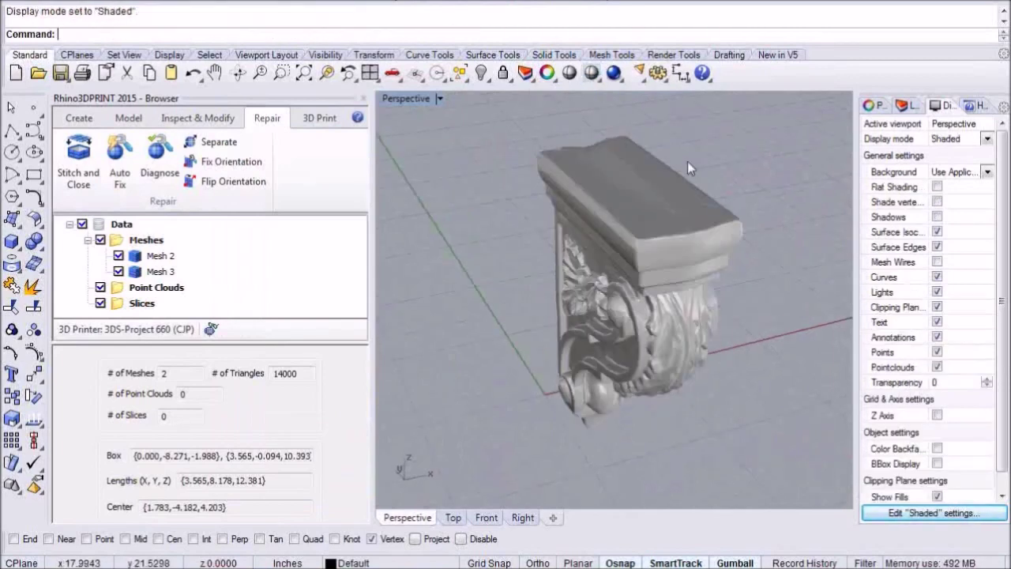
{"action": "scroll", "coordinate": [687, 162], "scroll_direction": "up", "scroll_amount": 2}
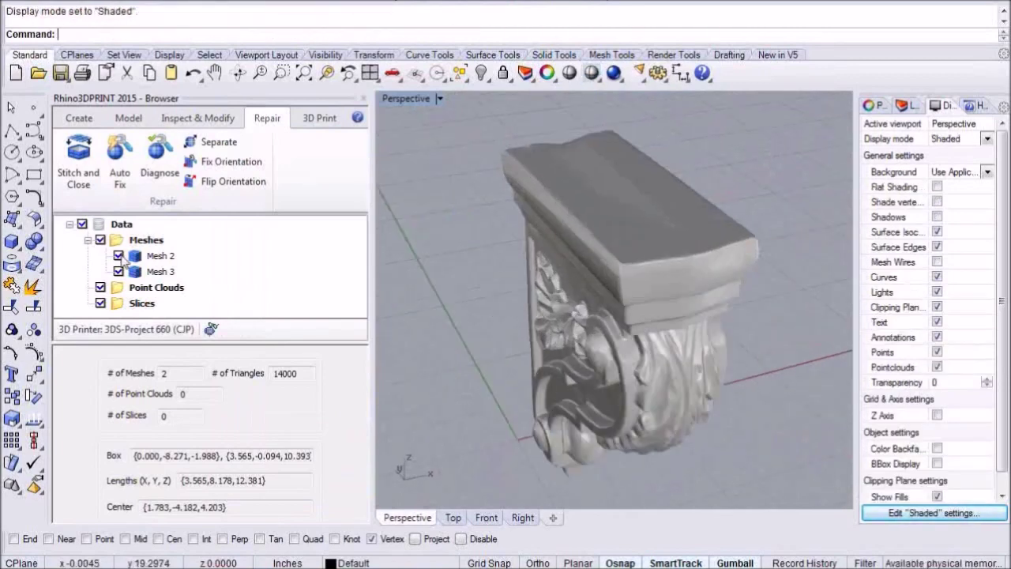
Hide and show each of the bracket's two meshes in turn to examine how they make up the model
{"action": "left_click", "coordinate": [118, 255]}
{"action": "right_click_drag", "start_coordinate": [545, 309], "coordinate": [632, 264]}
{"action": "scroll", "coordinate": [699, 256], "scroll_direction": "up", "scroll_amount": 6}
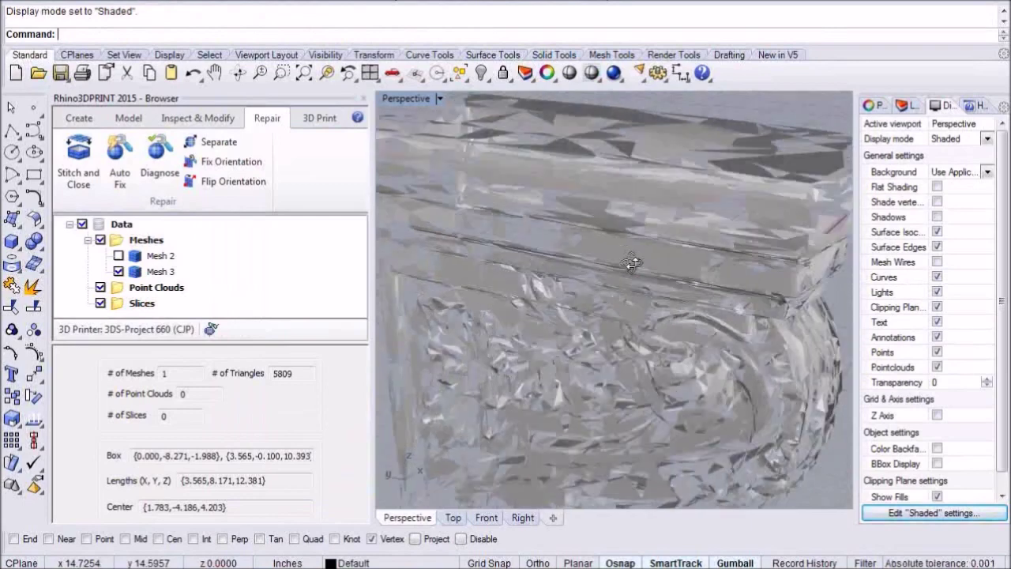
{"action": "scroll", "coordinate": [632, 264], "scroll_direction": "down", "scroll_amount": 6}
{"action": "left_click", "coordinate": [119, 256]}
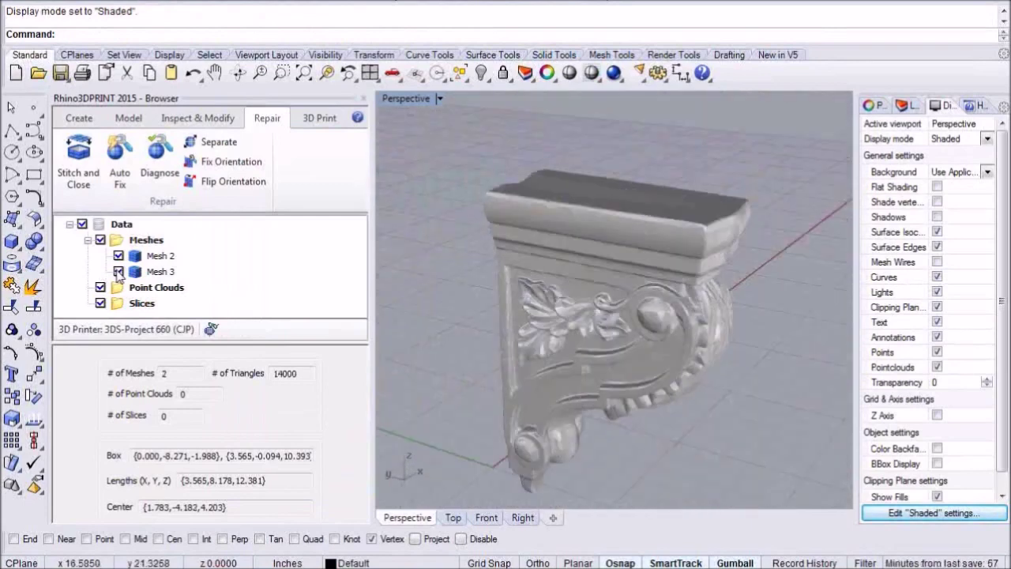
{"action": "left_click", "coordinate": [118, 272]}
{"action": "left_click", "coordinate": [119, 272]}
{"action": "right_click_drag", "start_coordinate": [590, 361], "coordinate": [567, 355]}
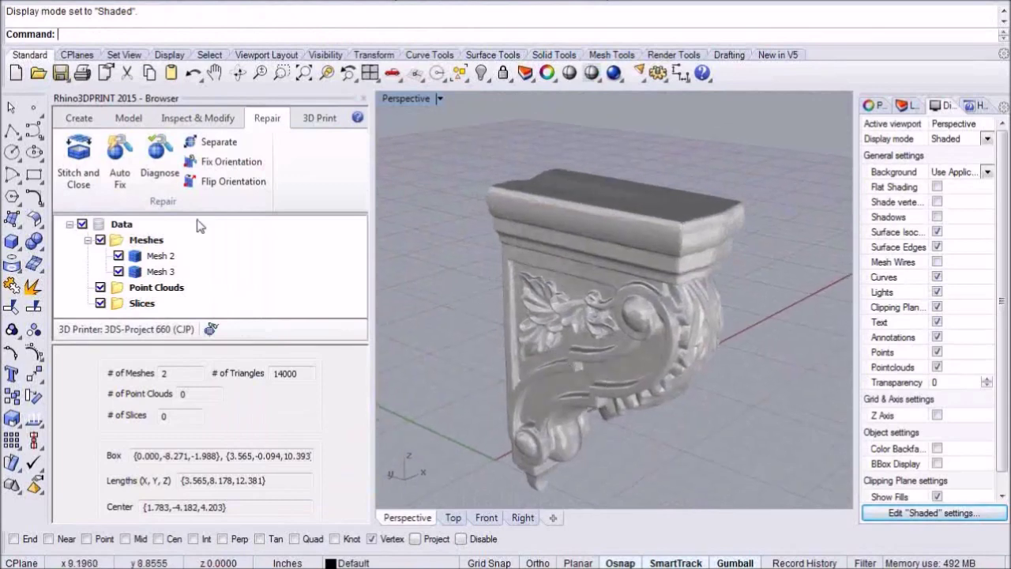
Stitch and close the bracket's two meshes into a single mesh, and view the result
{"action": "left_click", "coordinate": [85, 176]}
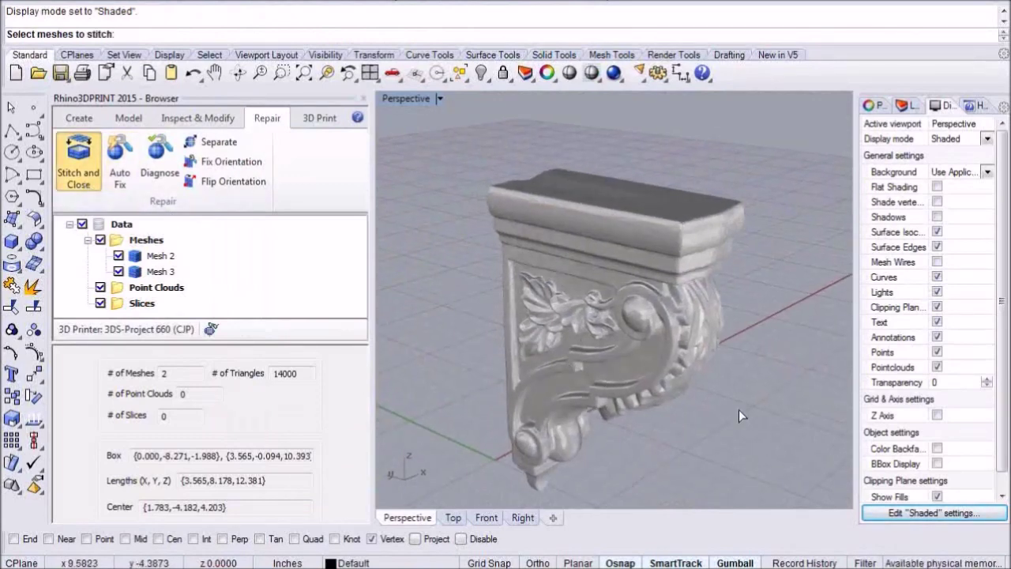
{"action": "left_click", "coordinate": [618, 338]}
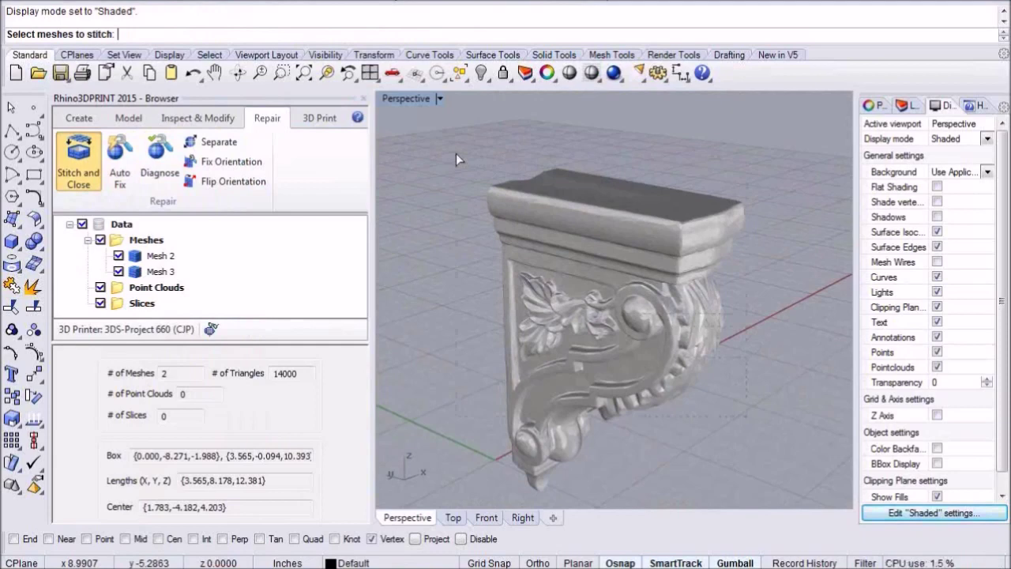
{"action": "key", "text": "Return"}
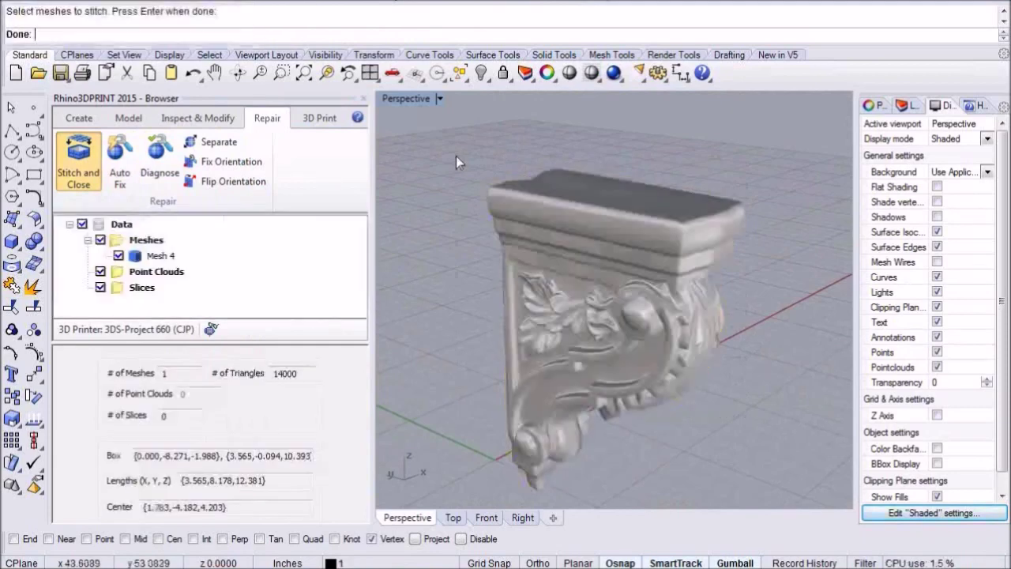
{"action": "right_click_drag", "start_coordinate": [515, 255], "coordinate": [534, 273]}
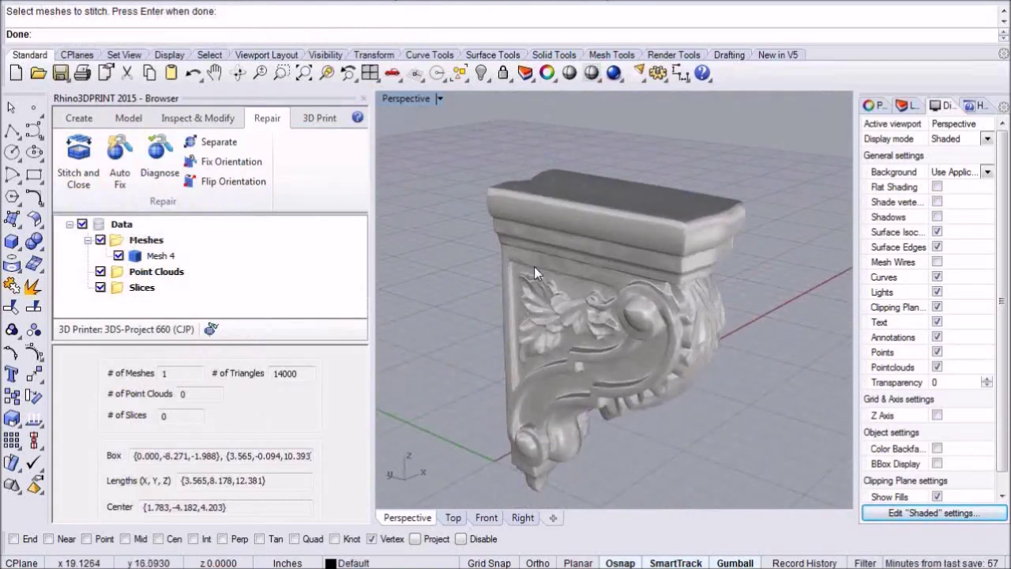
Switch to the Untitled Rhinoceros window with the footrest and examine the mesh around its upright arm
{"action": "left_click", "coordinate": [182, 568]}
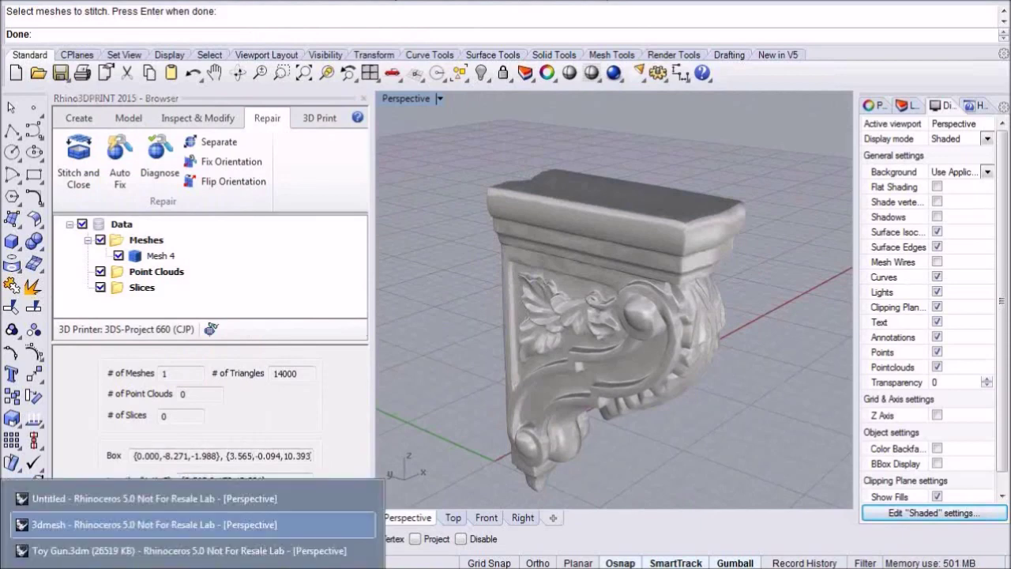
{"action": "left_click", "coordinate": [159, 500]}
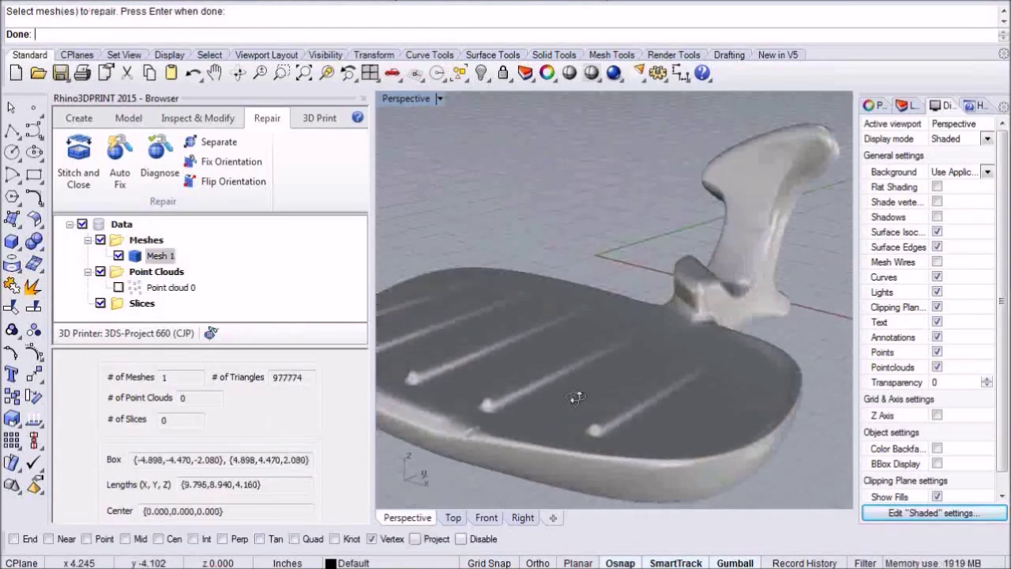
{"action": "scroll", "coordinate": [633, 333], "scroll_direction": "up", "scroll_amount": 3}
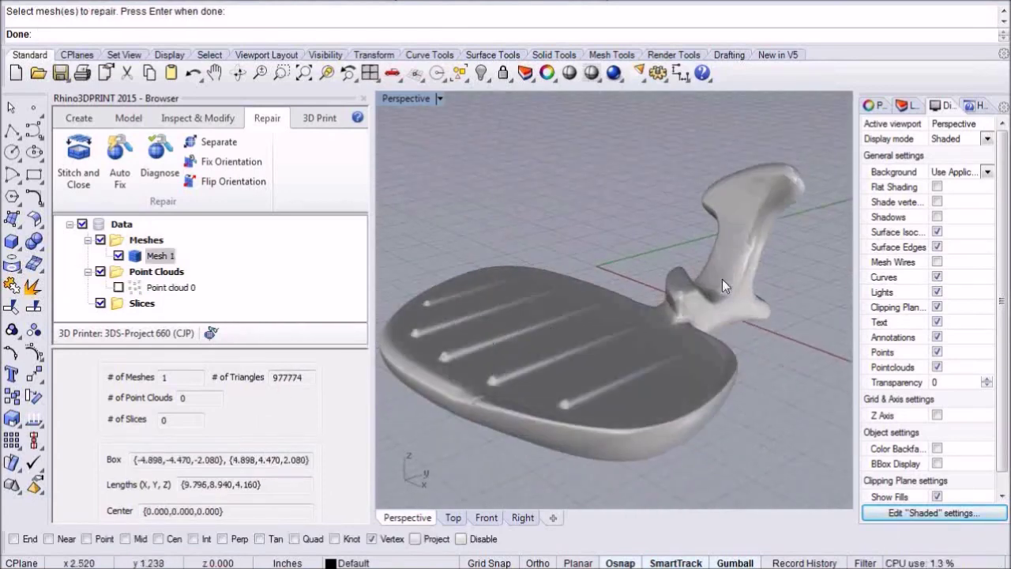
{"action": "scroll", "coordinate": [722, 279], "scroll_direction": "up", "scroll_amount": 4}
{"action": "right_click_drag", "start_coordinate": [697, 266], "coordinate": [685, 271]}
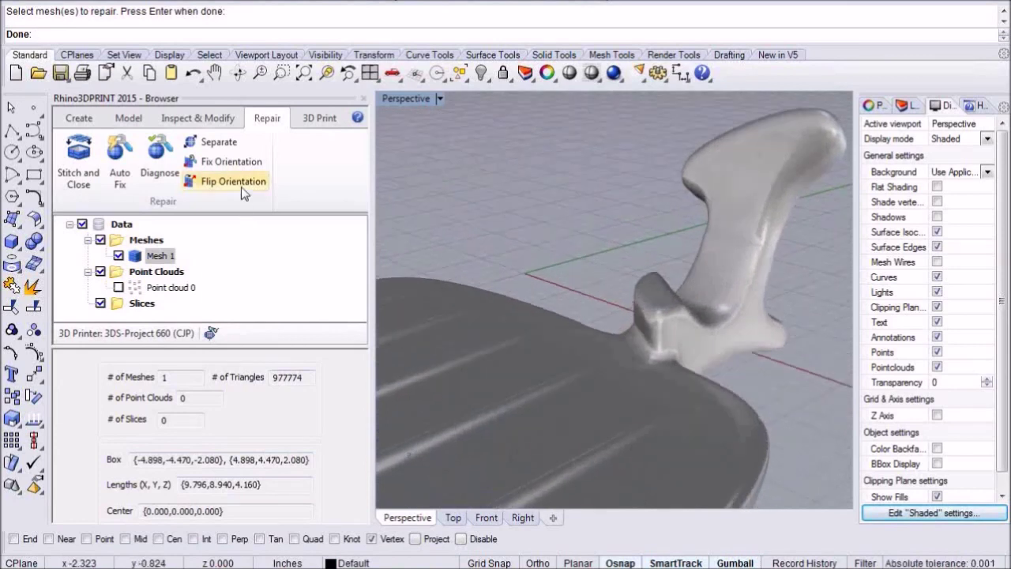
Diagnose the footrest mesh for open edges, and leave the diagnosis
{"action": "left_click", "coordinate": [156, 164]}
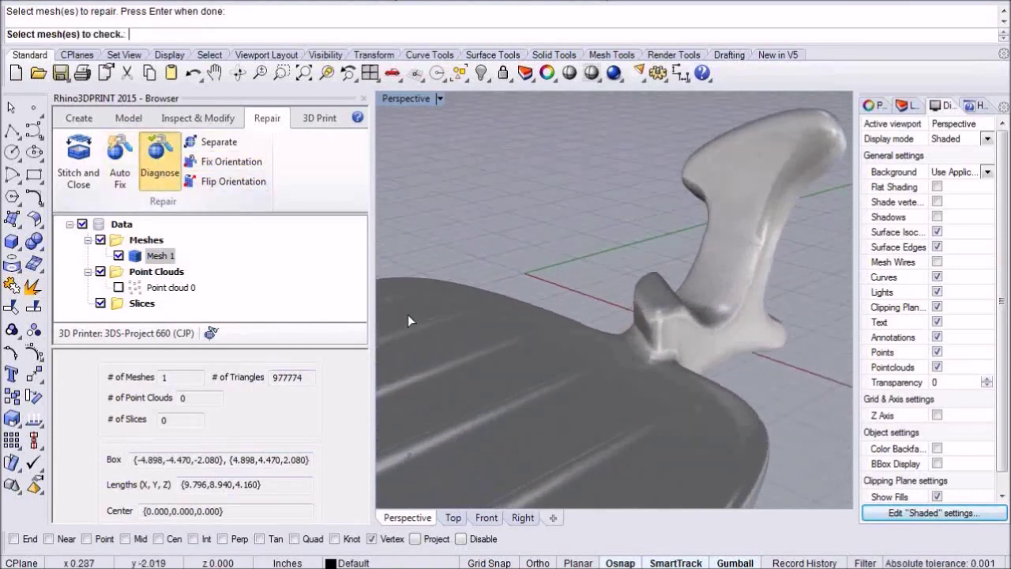
{"action": "left_click", "coordinate": [477, 373]}
{"action": "key", "text": "Return"}
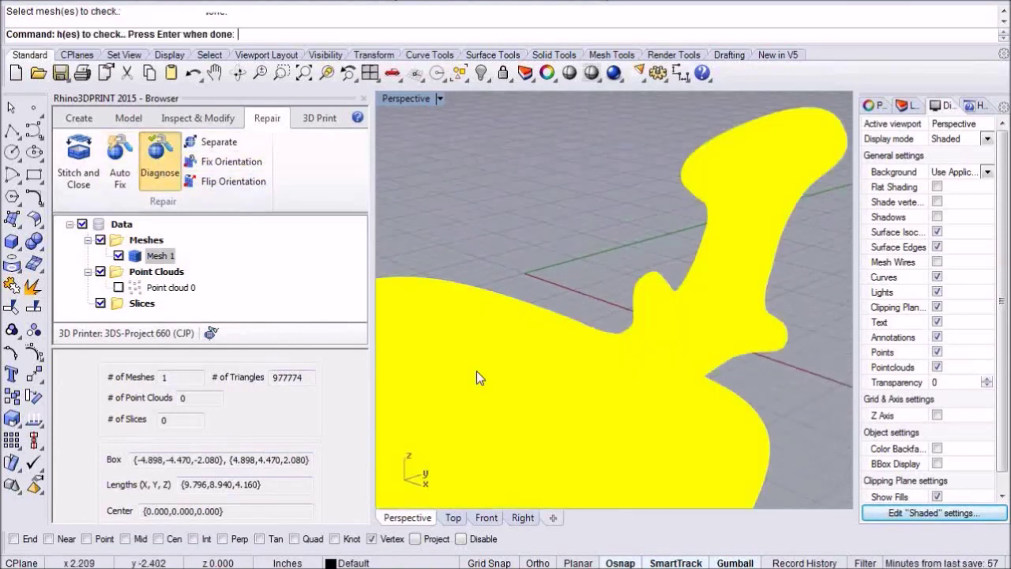
{"action": "left_click_drag", "start_coordinate": [319, 348], "coordinate": [319, 318]}
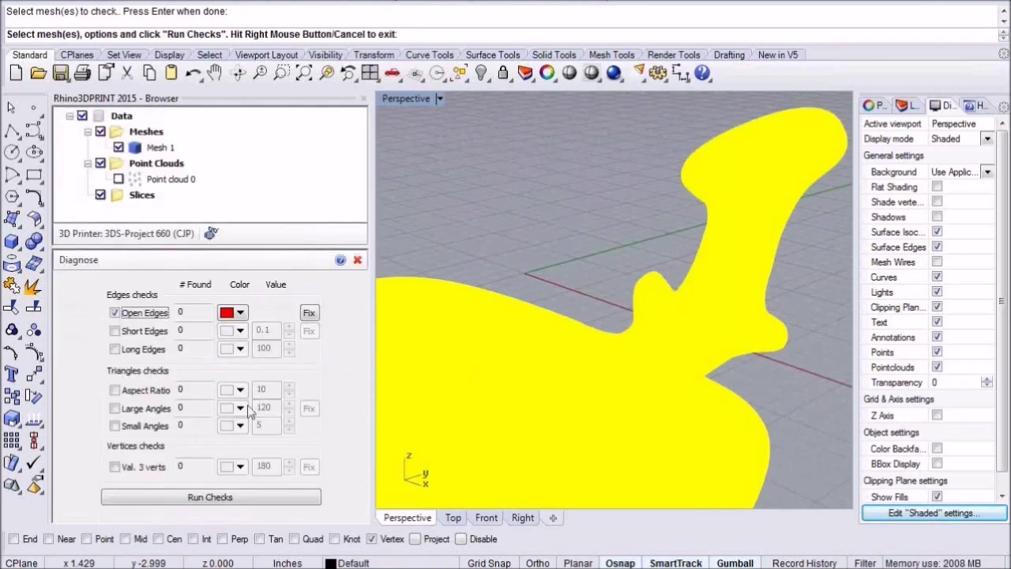
{"action": "left_click", "coordinate": [245, 496]}
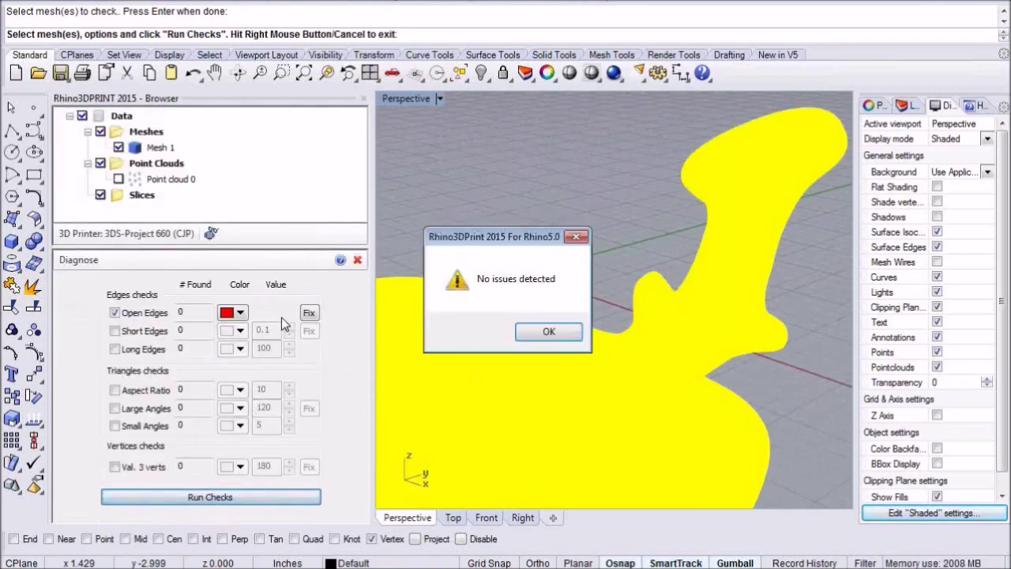
{"action": "left_click", "coordinate": [570, 333]}
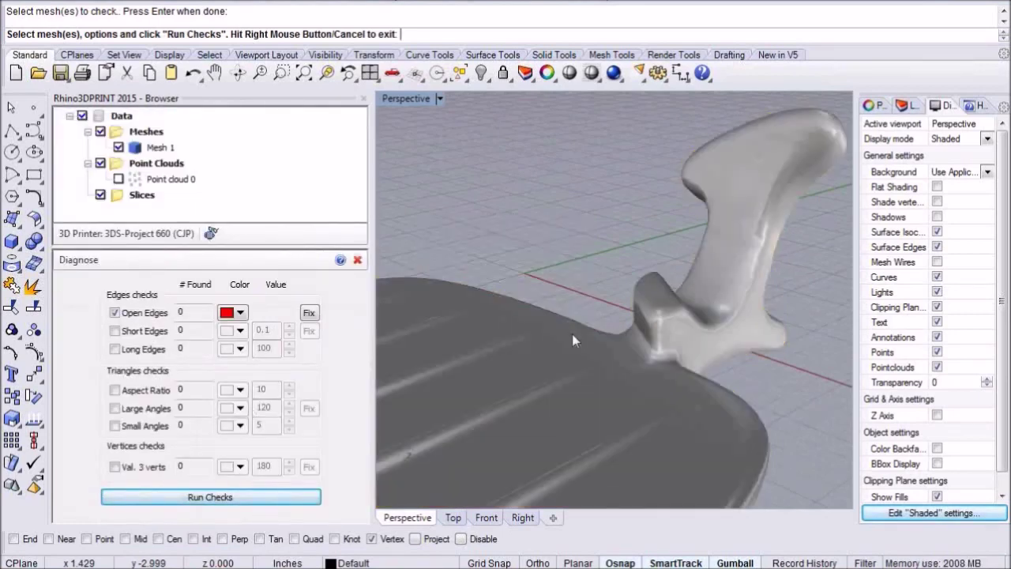
{"action": "left_click", "coordinate": [356, 262]}
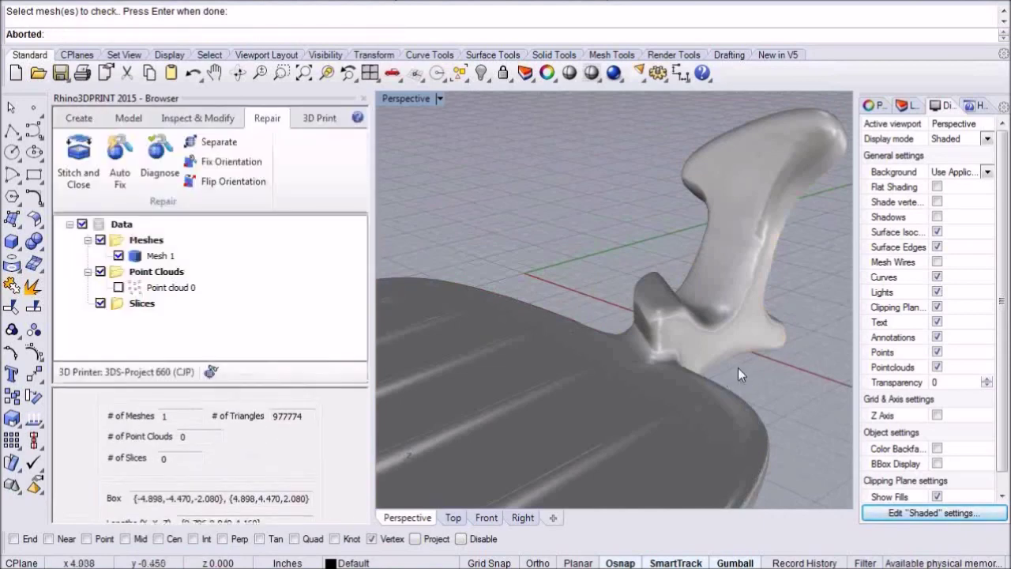
Reduce the footrest mesh's triangle count by 70%
{"action": "scroll", "coordinate": [738, 367], "scroll_direction": "down", "scroll_amount": 6}
{"action": "right_click_drag", "start_coordinate": [620, 298], "coordinate": [676, 293]}
{"action": "scroll", "coordinate": [680, 260], "scroll_direction": "up", "scroll_amount": 3}
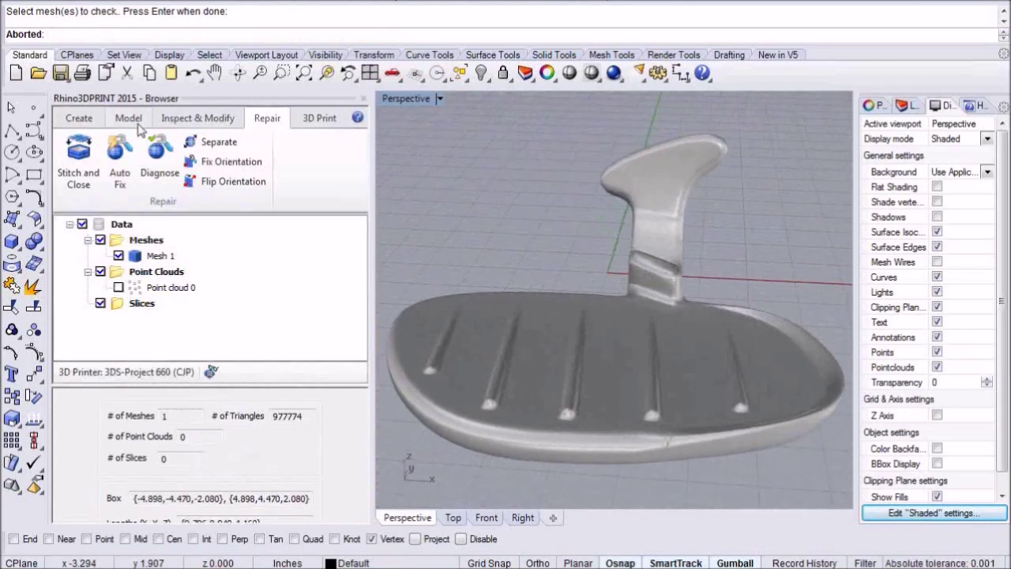
{"action": "left_click", "coordinate": [131, 119]}
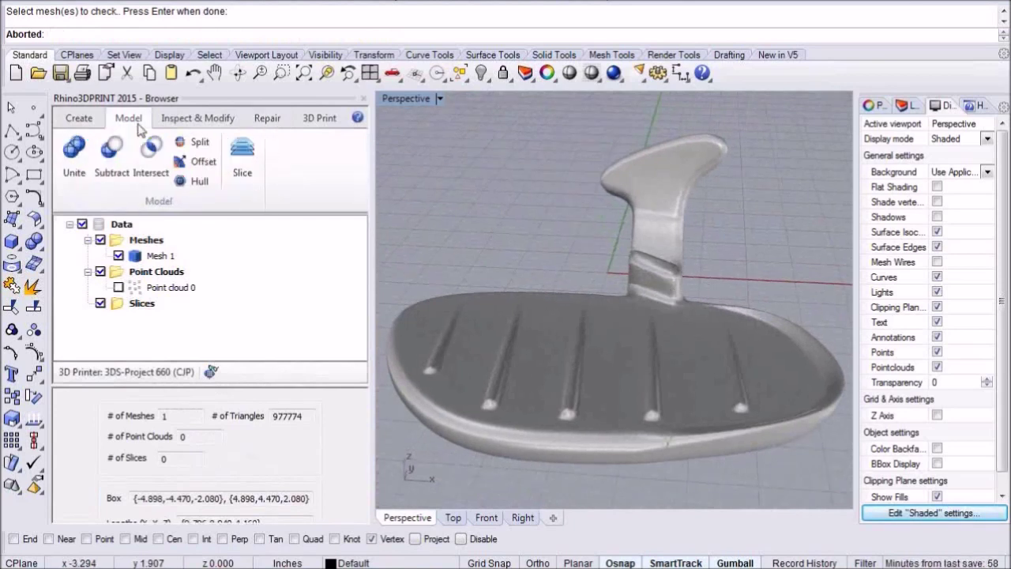
{"action": "left_click", "coordinate": [173, 120]}
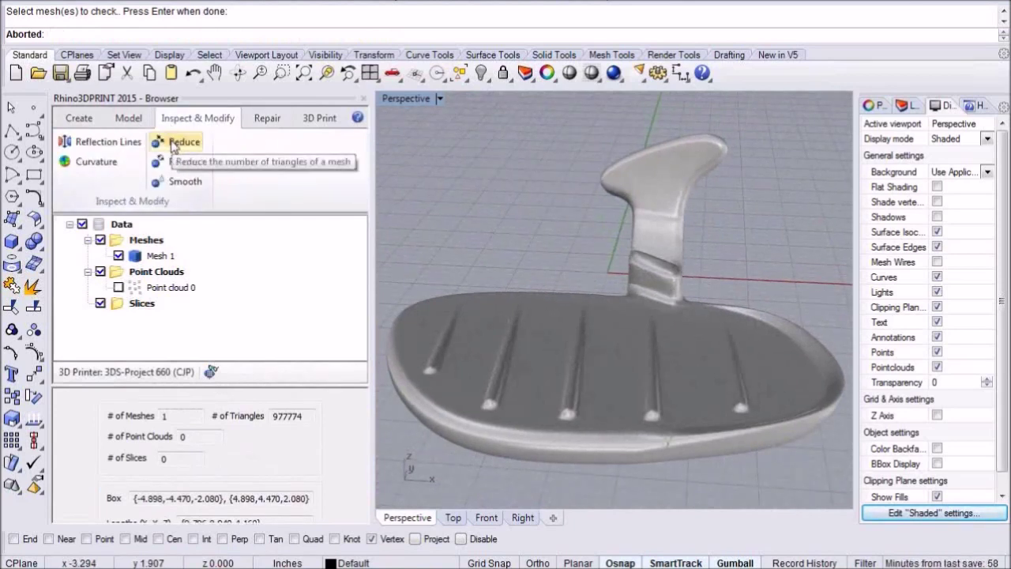
{"action": "left_click", "coordinate": [509, 353]}
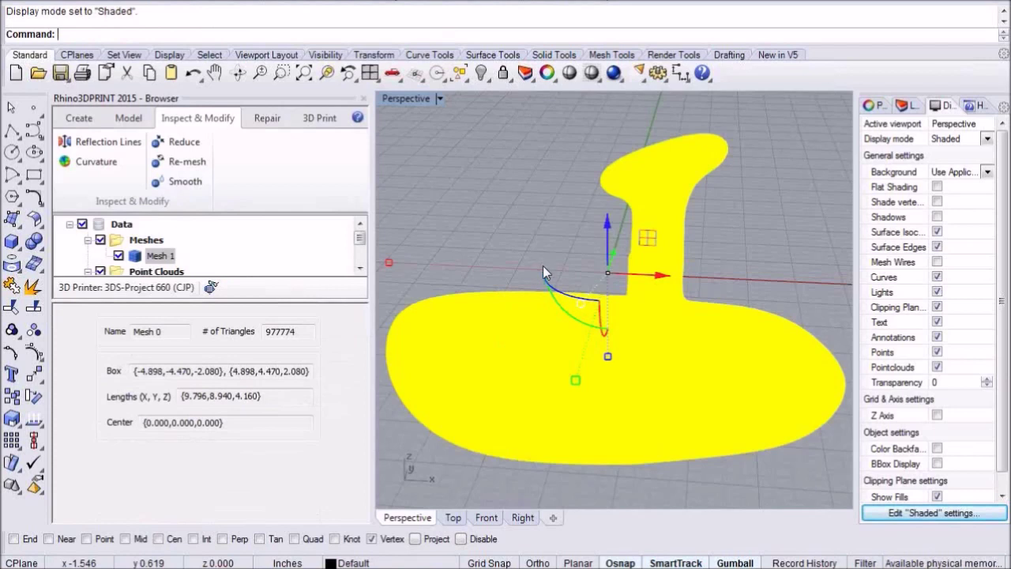
{"action": "scroll", "coordinate": [543, 273], "scroll_direction": "down", "scroll_amount": 2}
{"action": "left_click", "coordinate": [180, 142]}
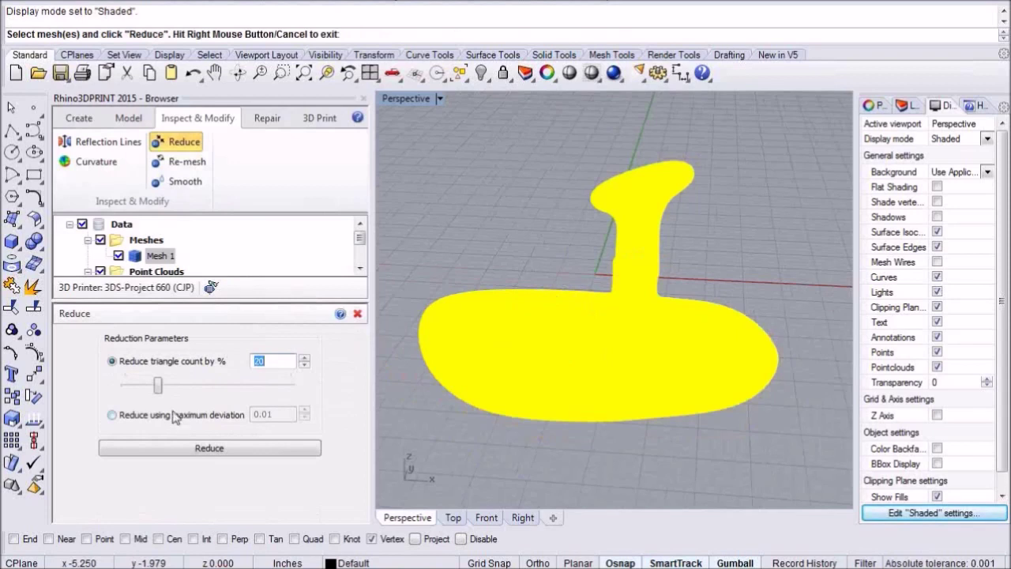
{"action": "left_click_drag", "start_coordinate": [162, 395], "coordinate": [244, 395]}
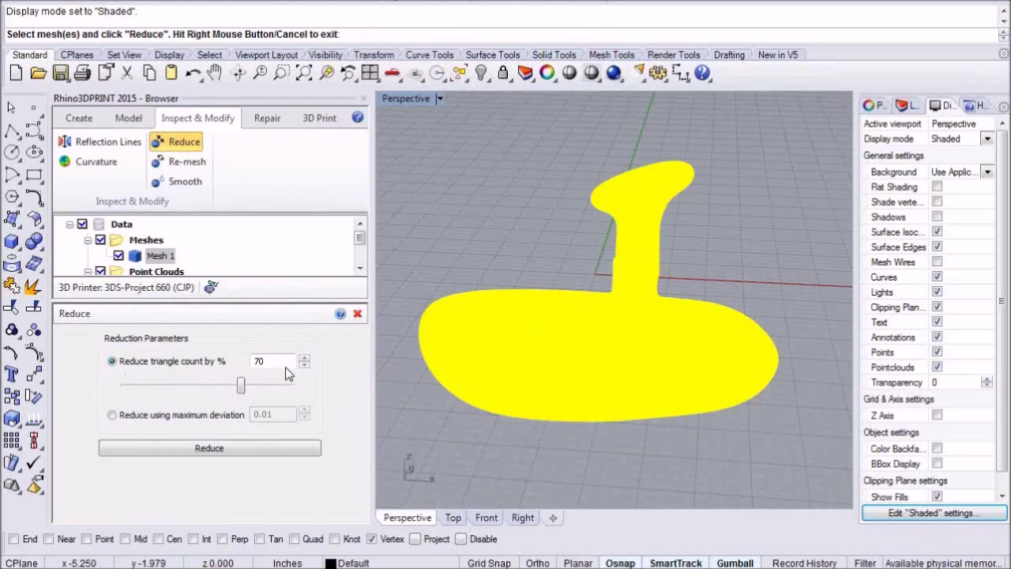
{"action": "left_click", "coordinate": [229, 444]}
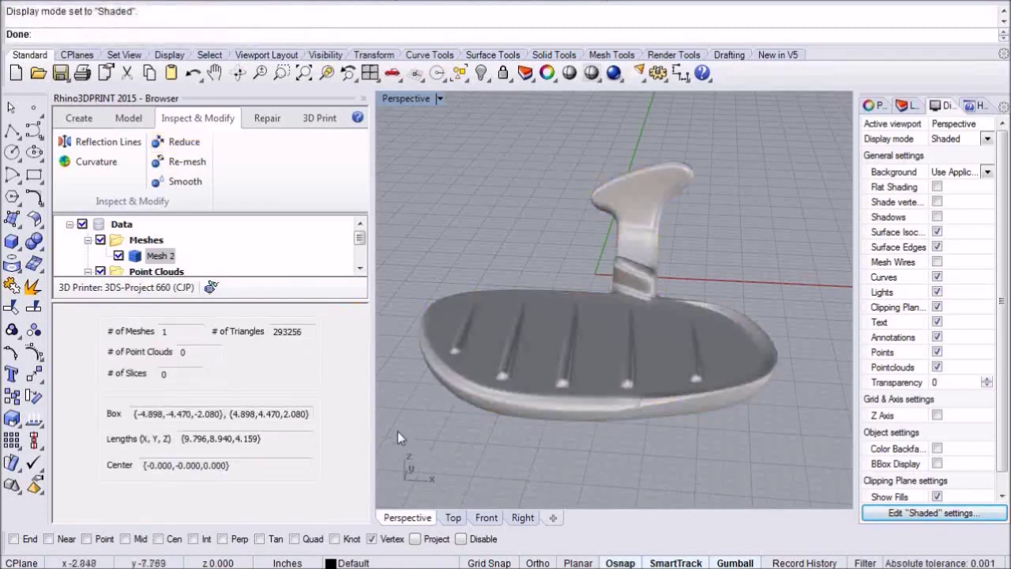
{"action": "left_click_drag", "start_coordinate": [275, 298], "coordinate": [279, 345]}
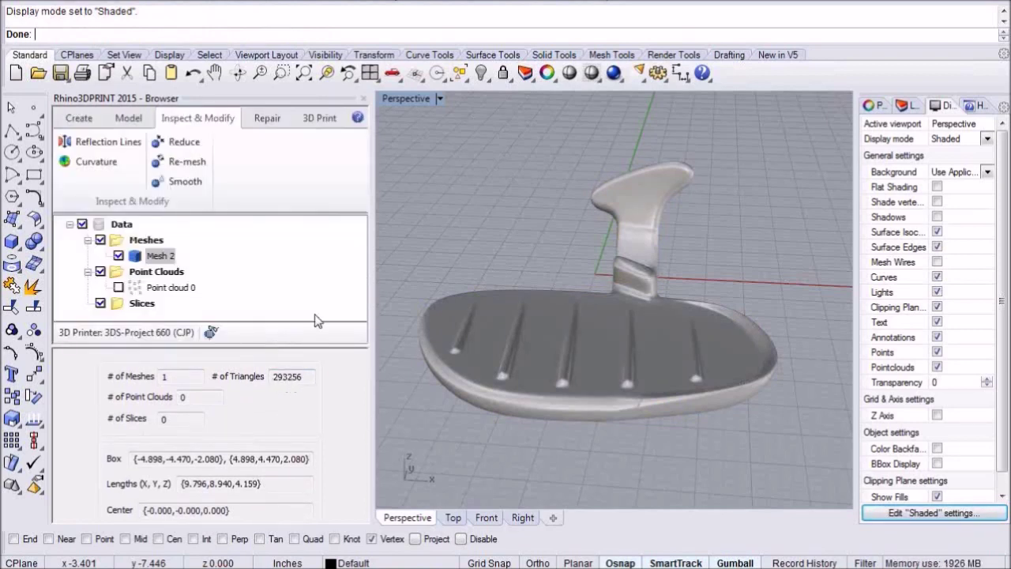
{"action": "left_click_drag", "start_coordinate": [310, 346], "coordinate": [310, 380]}
Display the mesh wires in the Shaded view and examine the reduced mesh's triangles on the footrest's upright arm
{"action": "right_click_drag", "start_coordinate": [644, 343], "coordinate": [634, 340]}
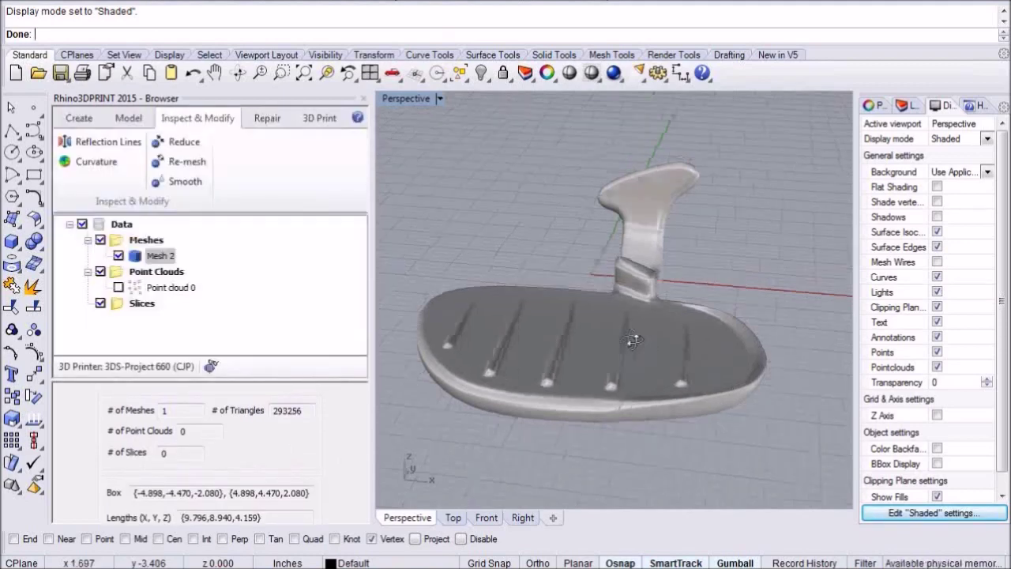
{"action": "scroll", "coordinate": [672, 187], "scroll_direction": "up", "scroll_amount": 5}
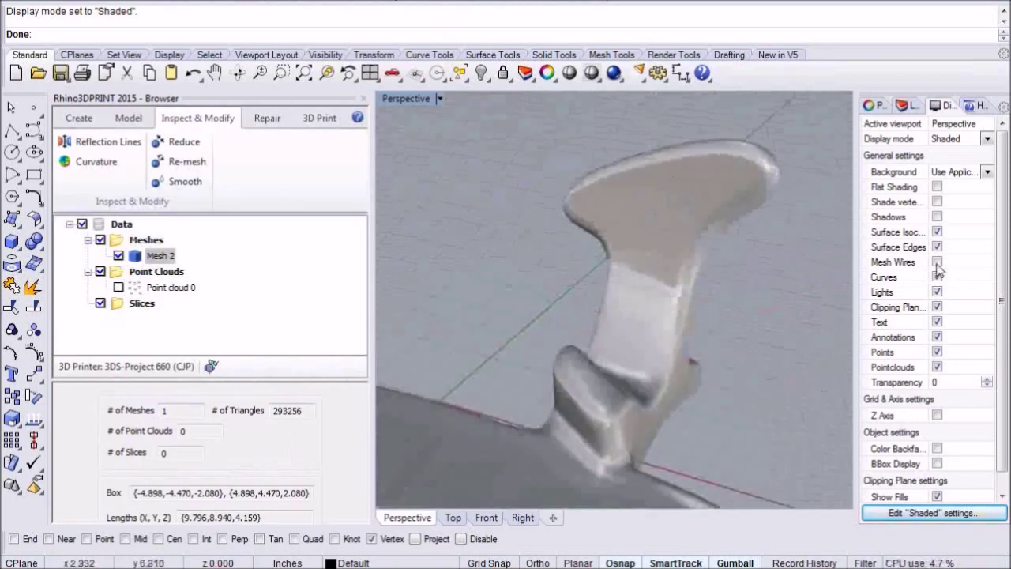
{"action": "left_click", "coordinate": [937, 263]}
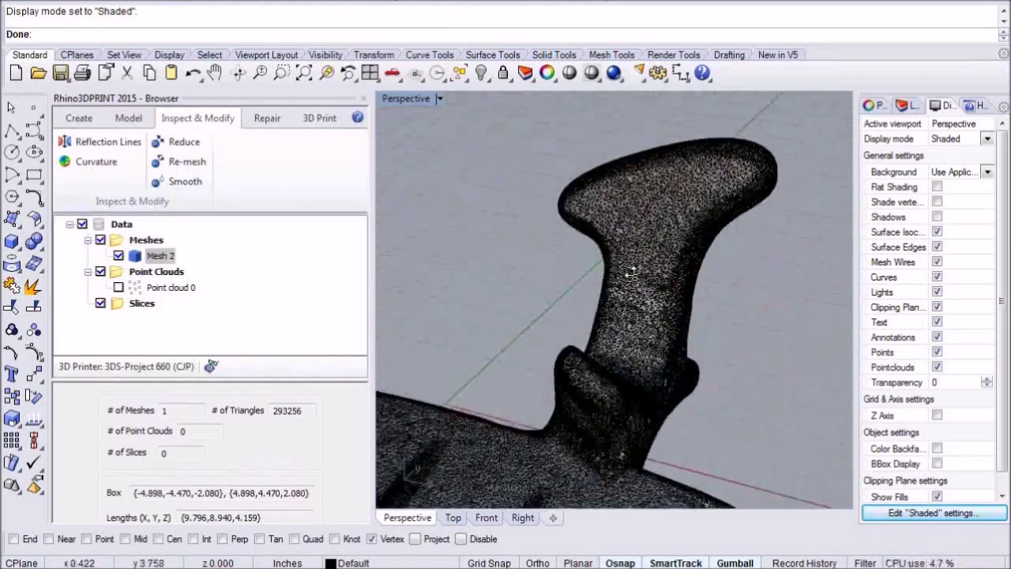
{"action": "right_click_drag", "start_coordinate": [632, 273], "coordinate": [700, 273]}
{"action": "scroll", "coordinate": [683, 234], "scroll_direction": "up", "scroll_amount": 3}
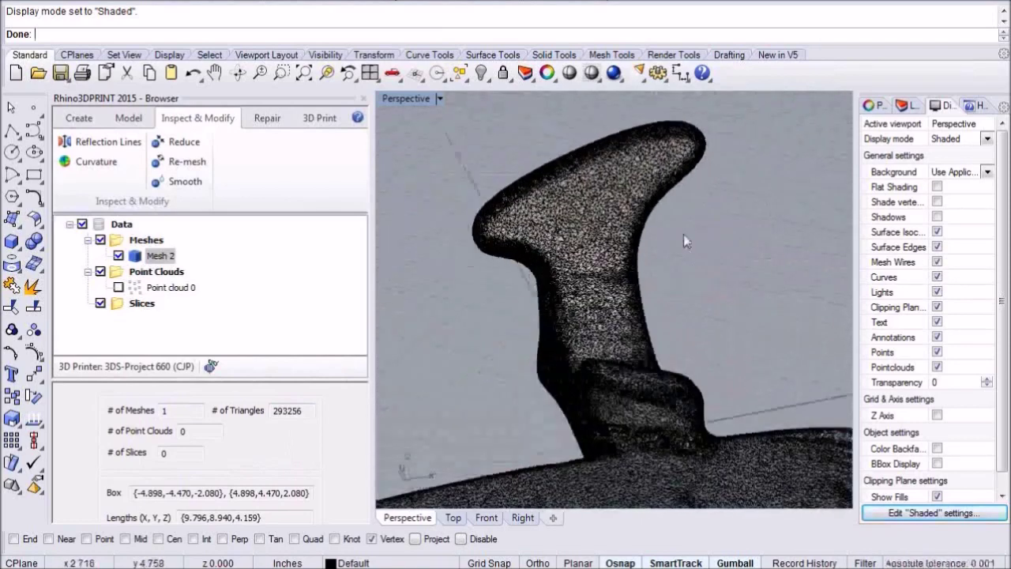
{"action": "scroll", "coordinate": [634, 278], "scroll_direction": "up", "scroll_amount": 4}
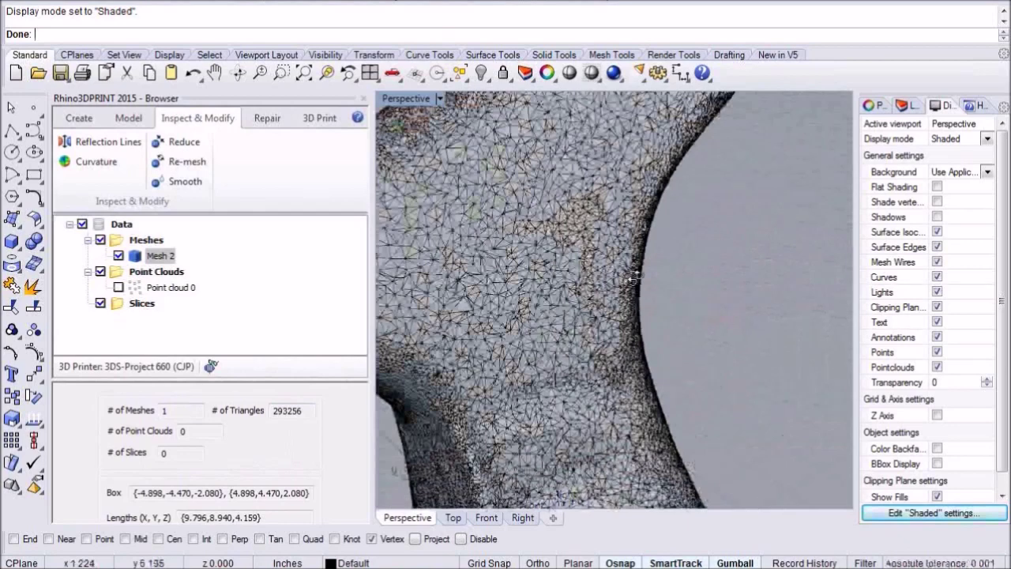
{"action": "right_click_drag", "start_coordinate": [635, 277], "coordinate": [608, 272]}
{"action": "right_click_drag", "start_coordinate": [537, 239], "coordinate": [632, 272]}
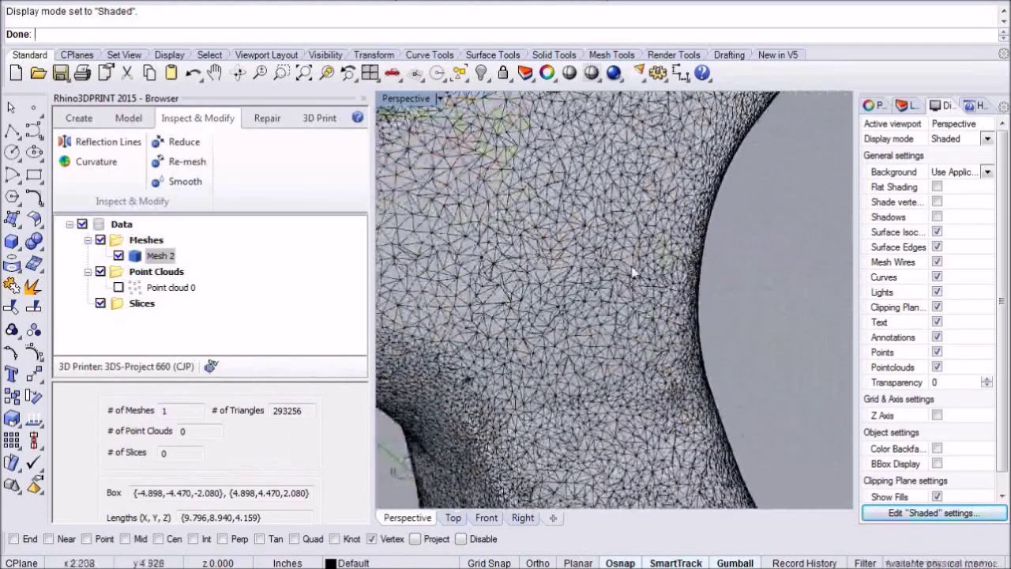
{"action": "scroll", "coordinate": [643, 262], "scroll_direction": "down", "scroll_amount": 3}
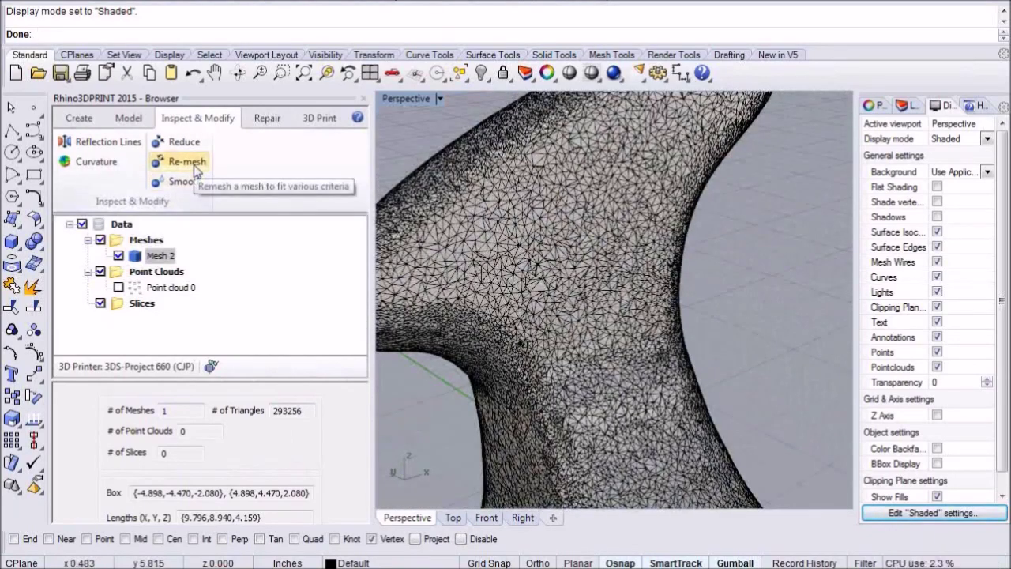
Re-mesh the footrest uniformly with an edge length of 0.05 and without keeping sharp edges
{"action": "left_click", "coordinate": [195, 166]}
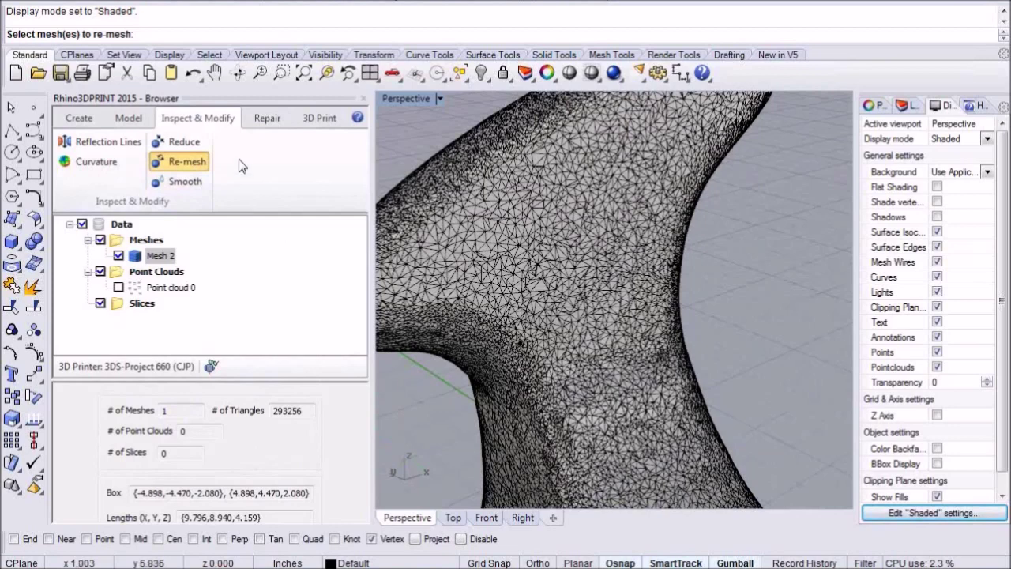
{"action": "left_click", "coordinate": [572, 272]}
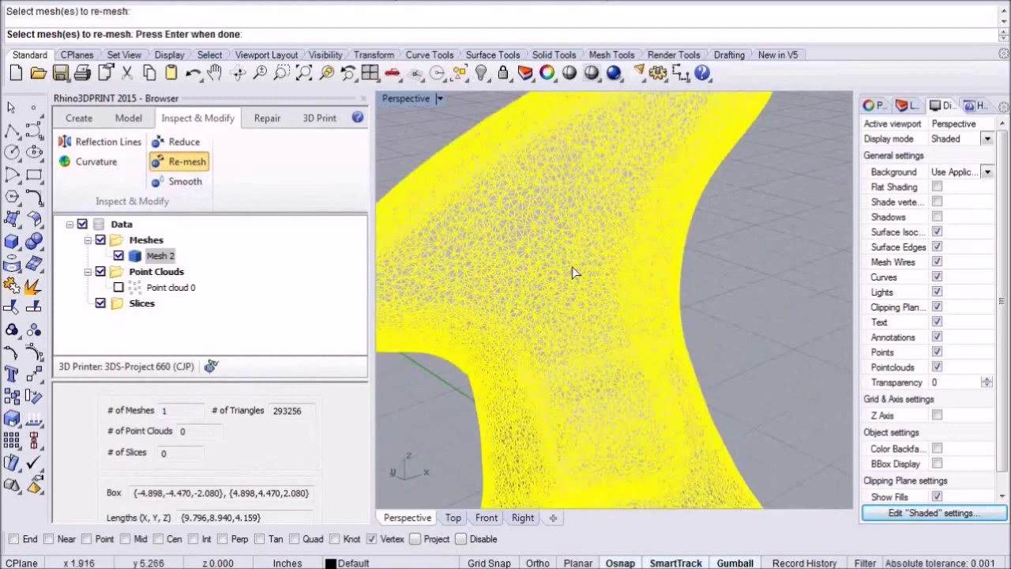
{"action": "key", "text": "Return"}
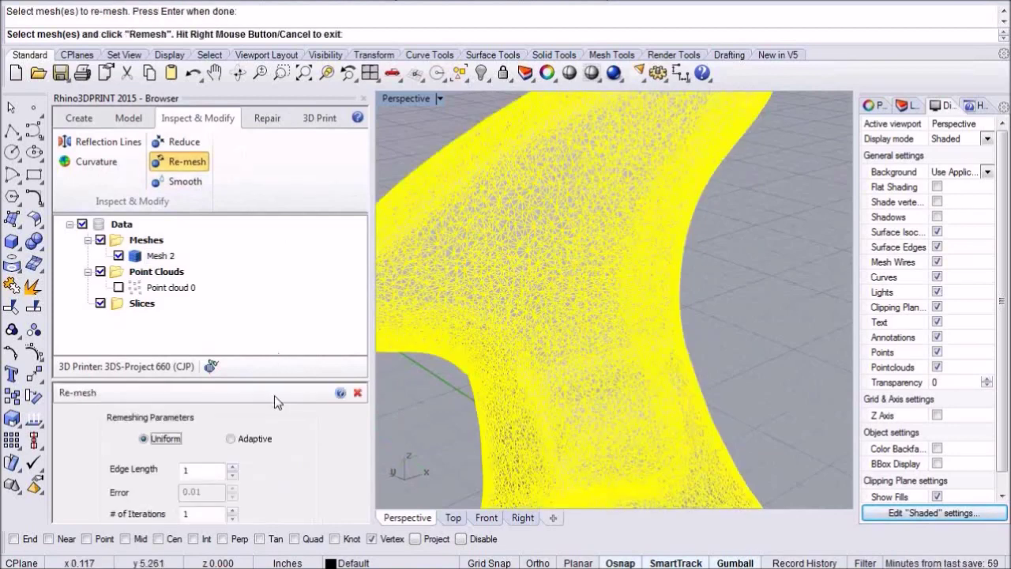
{"action": "left_click_drag", "start_coordinate": [273, 381], "coordinate": [275, 265]}
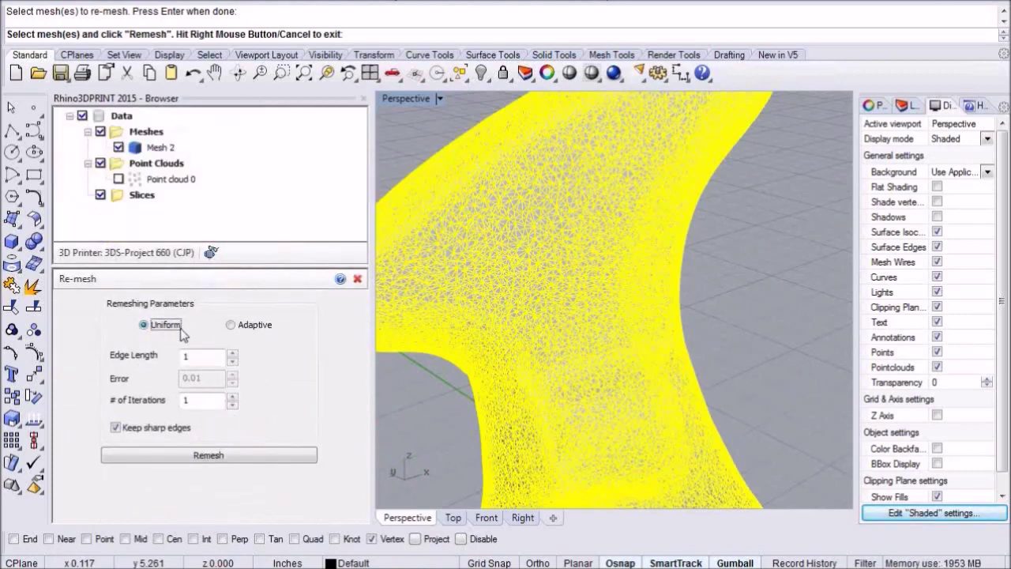
{"action": "double_click", "coordinate": [204, 364]}
{"action": "type", "text": "0.05"}
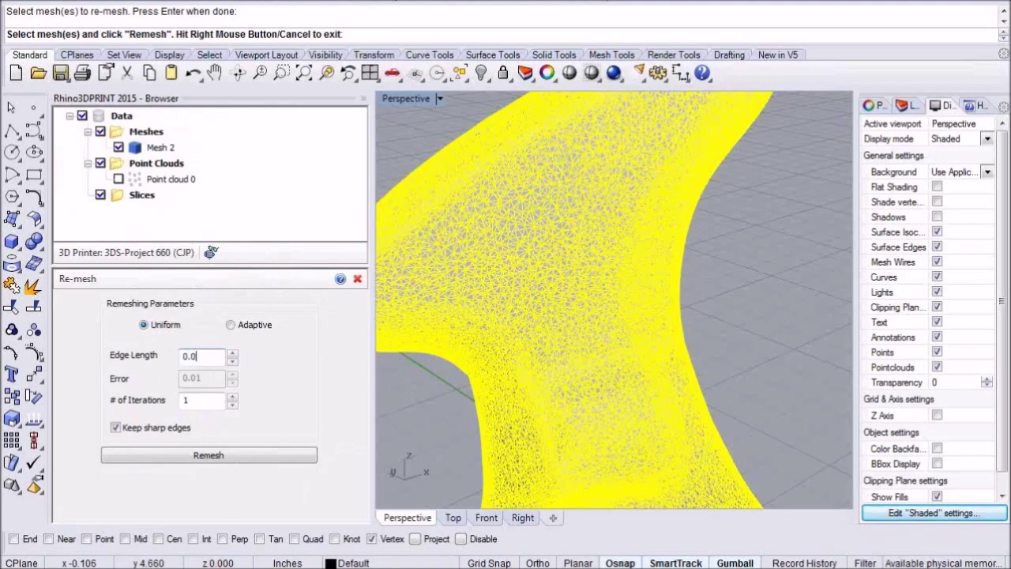
{"action": "left_click", "coordinate": [152, 431]}
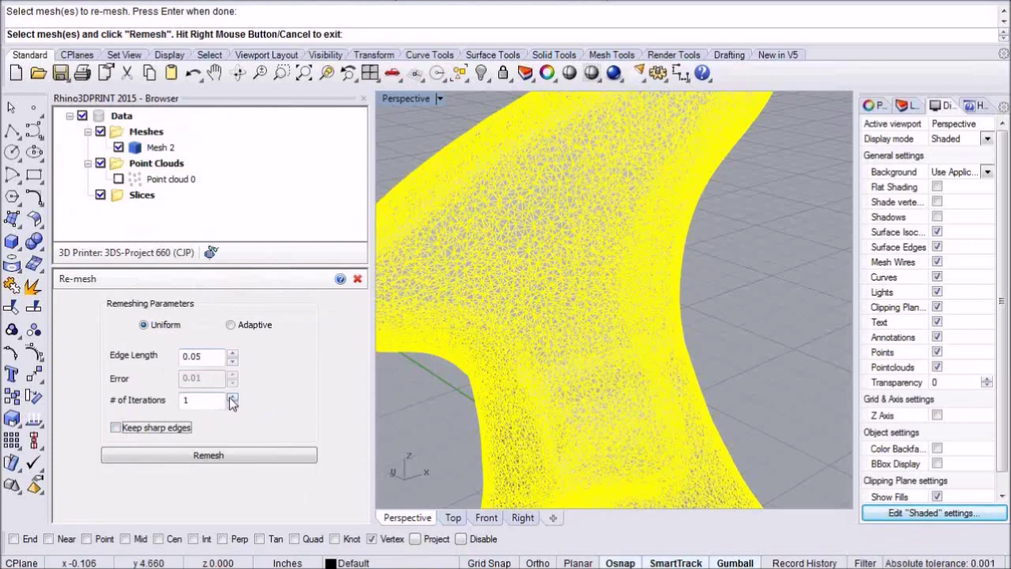
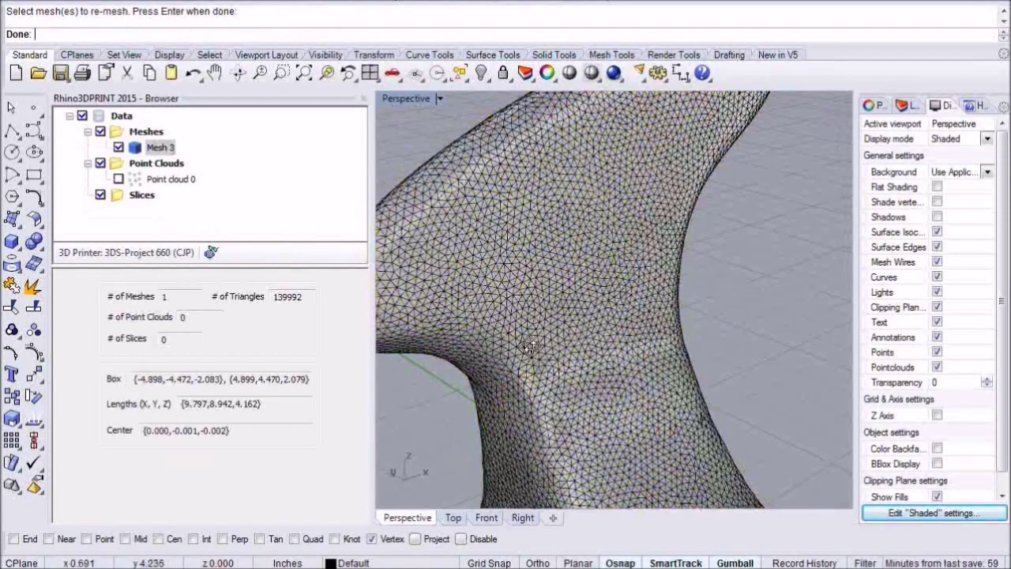
Examine the re-meshed footrest's triangles on the upright arm and along the base plate's rim
{"action": "scroll", "coordinate": [530, 348], "scroll_direction": "down", "scroll_amount": 3}
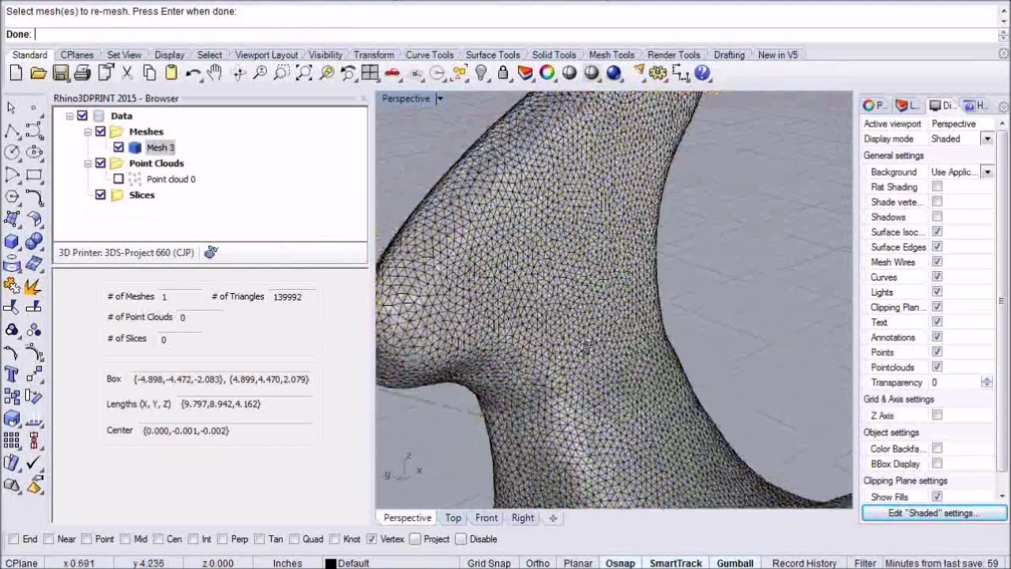
{"action": "scroll", "coordinate": [594, 345], "scroll_direction": "down", "scroll_amount": 2}
{"action": "scroll", "coordinate": [652, 338], "scroll_direction": "up", "scroll_amount": 3}
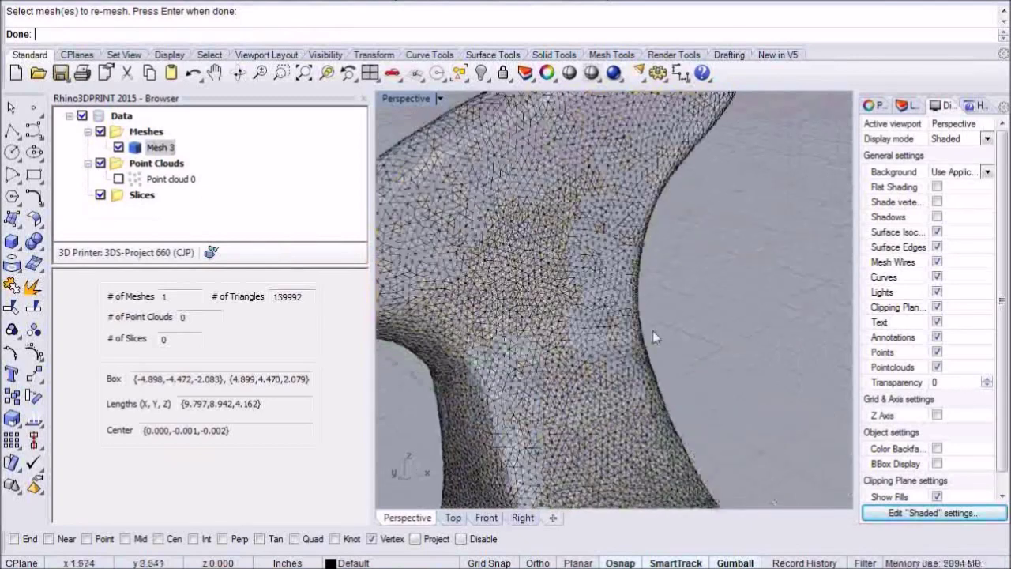
{"action": "right_click_drag", "start_coordinate": [652, 330], "coordinate": [727, 112]}
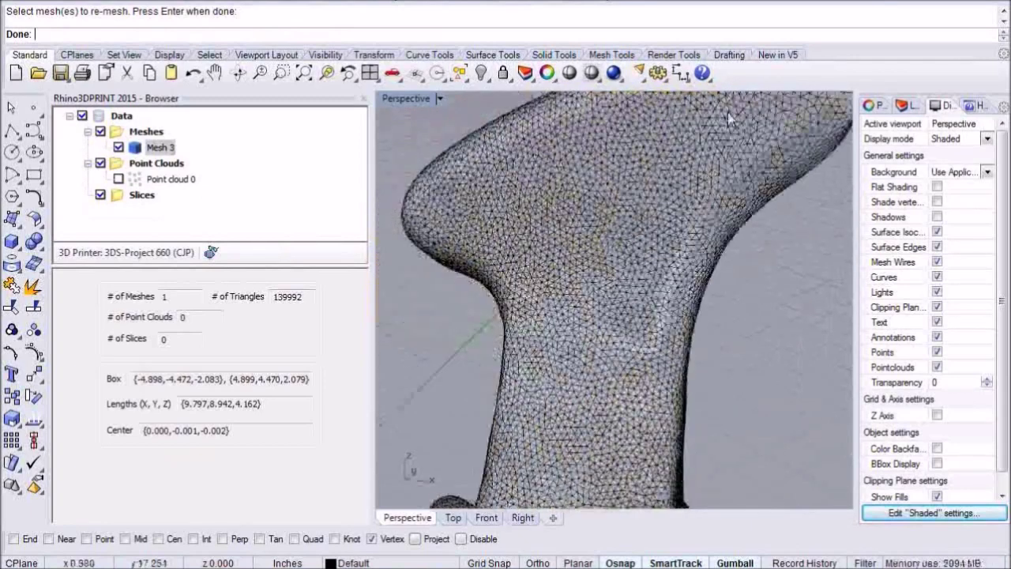
{"action": "scroll", "coordinate": [704, 175], "scroll_direction": "down", "scroll_amount": 3}
{"action": "scroll", "coordinate": [704, 175], "scroll_direction": "down", "scroll_amount": 4}
{"action": "right_click_drag", "start_coordinate": [704, 175], "coordinate": [625, 353]}
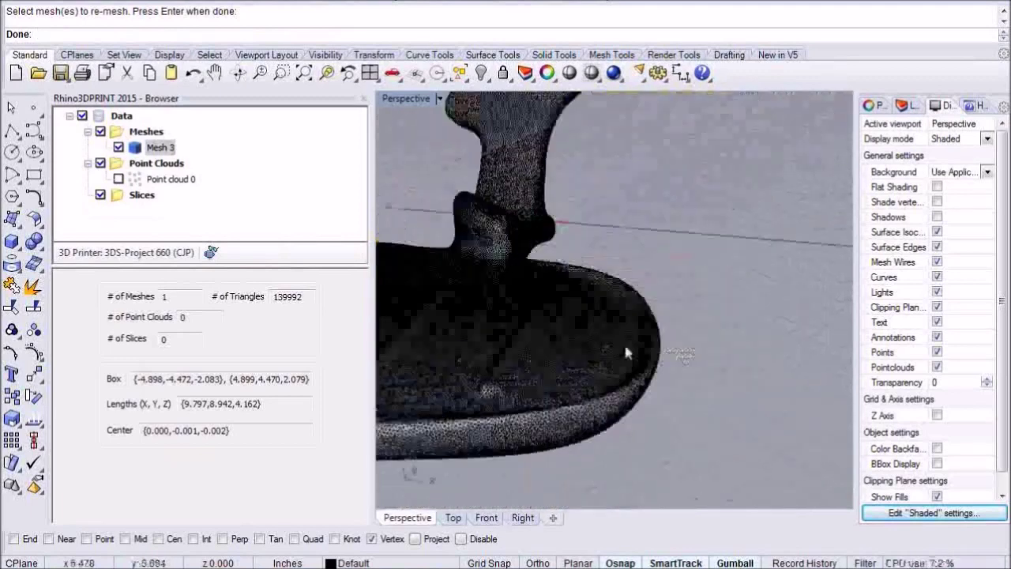
{"action": "scroll", "coordinate": [625, 347], "scroll_direction": "up", "scroll_amount": 5}
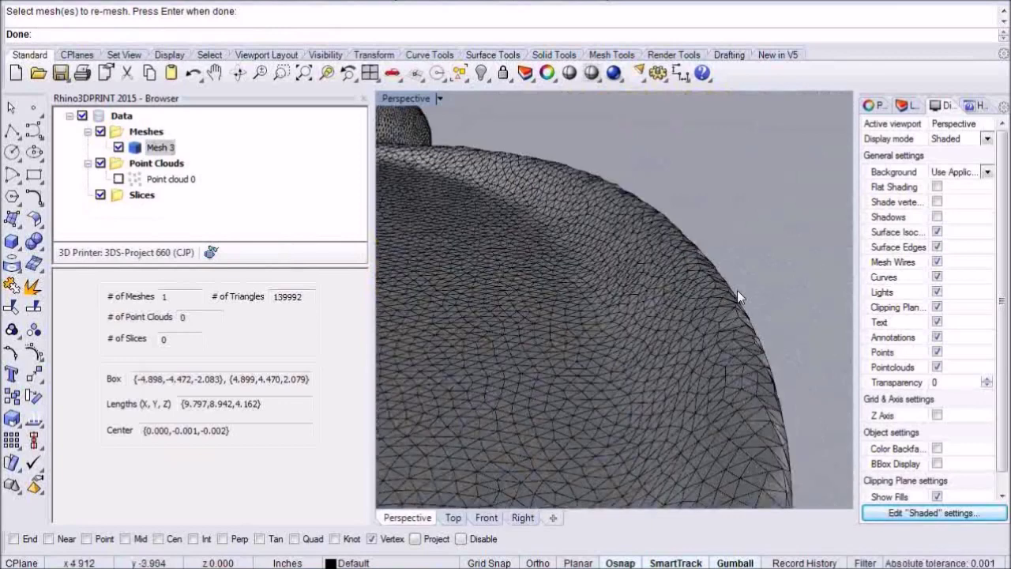
{"action": "scroll", "coordinate": [737, 290], "scroll_direction": "down", "scroll_amount": 2}
{"action": "scroll", "coordinate": [737, 290], "scroll_direction": "down", "scroll_amount": 2}
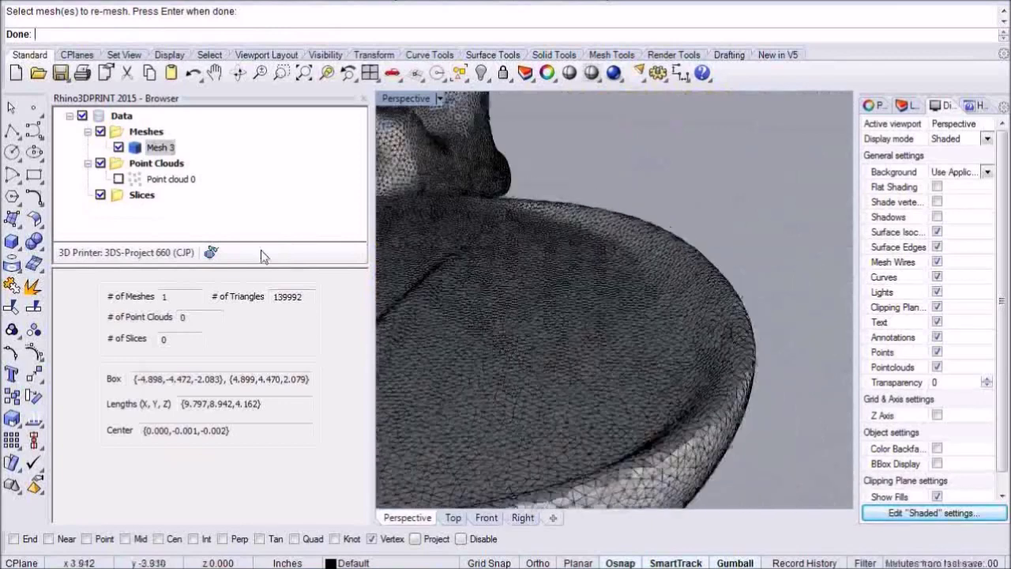
Smooth the footrest mesh in both directions with 3 iterations, and view the whole result
{"action": "mouse_move", "coordinate": [201, 197]}
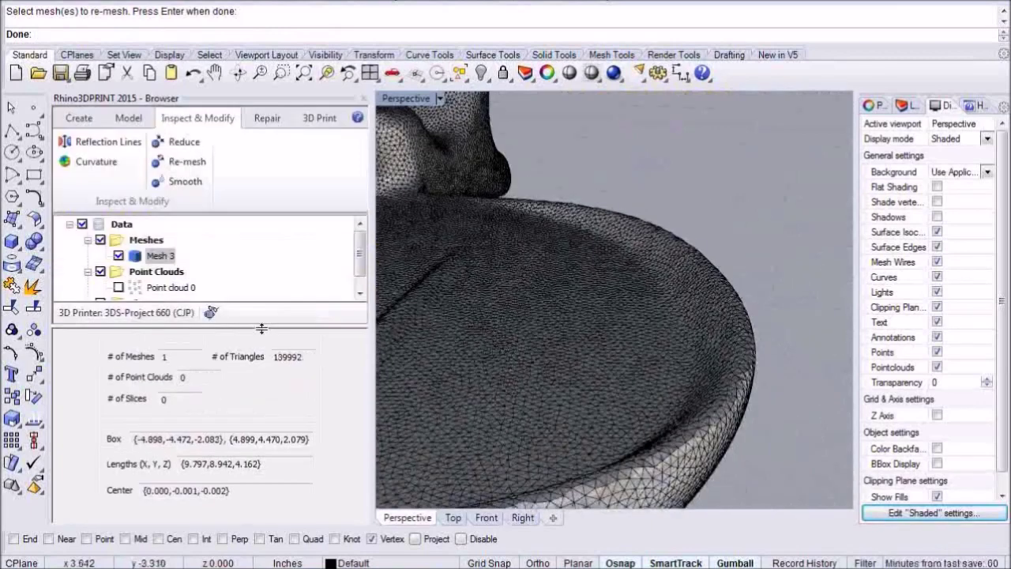
{"action": "left_click", "coordinate": [186, 181]}
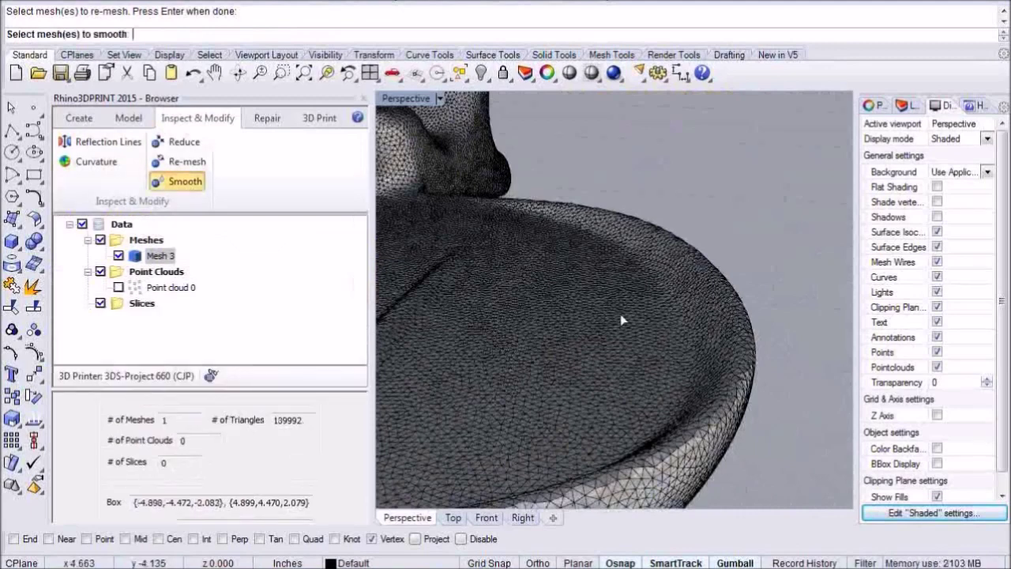
{"action": "left_click", "coordinate": [622, 320]}
{"action": "key", "text": "Return"}
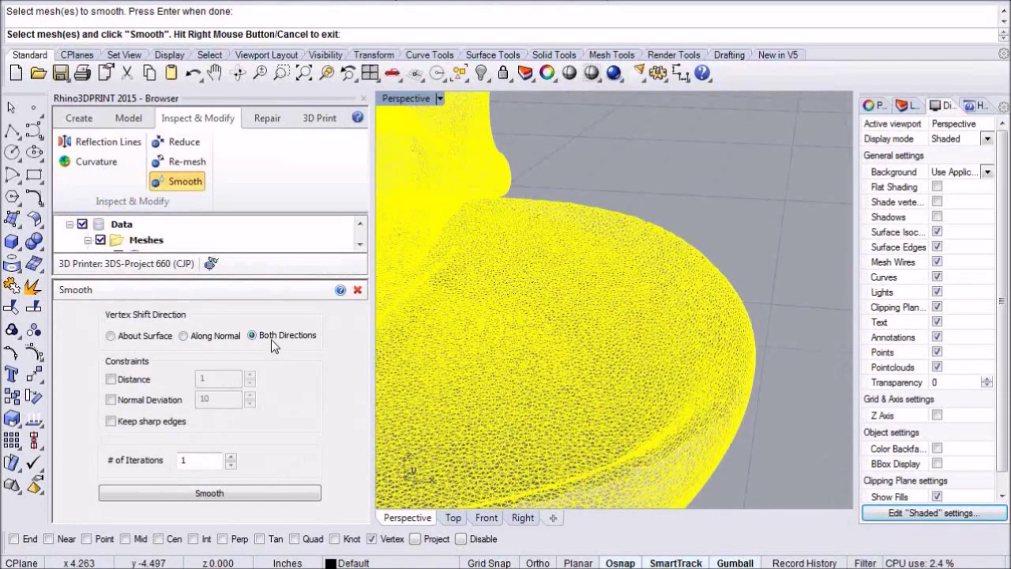
{"action": "left_click", "coordinate": [231, 456]}
{"action": "left_click", "coordinate": [232, 456]}
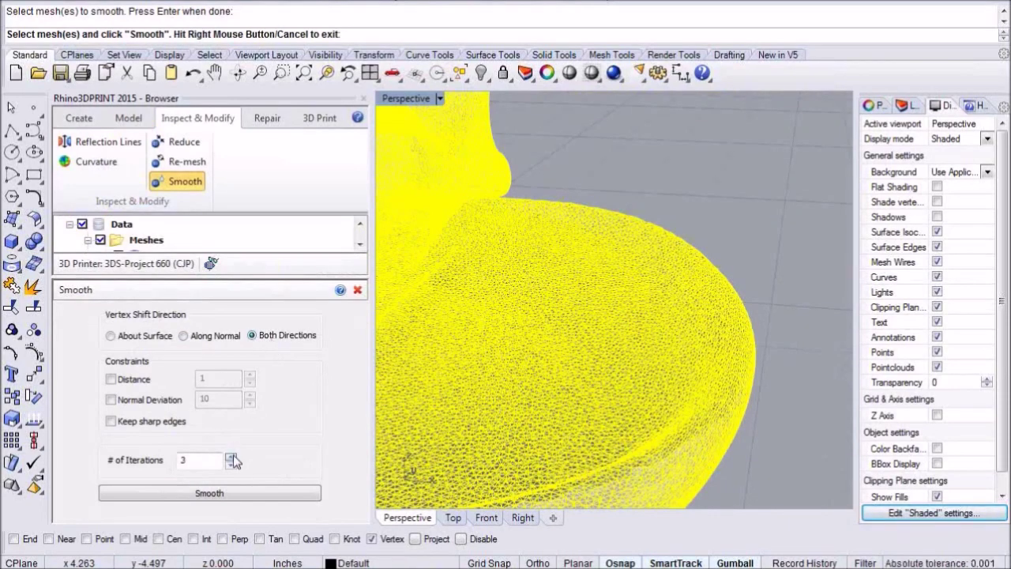
{"action": "left_click", "coordinate": [235, 492]}
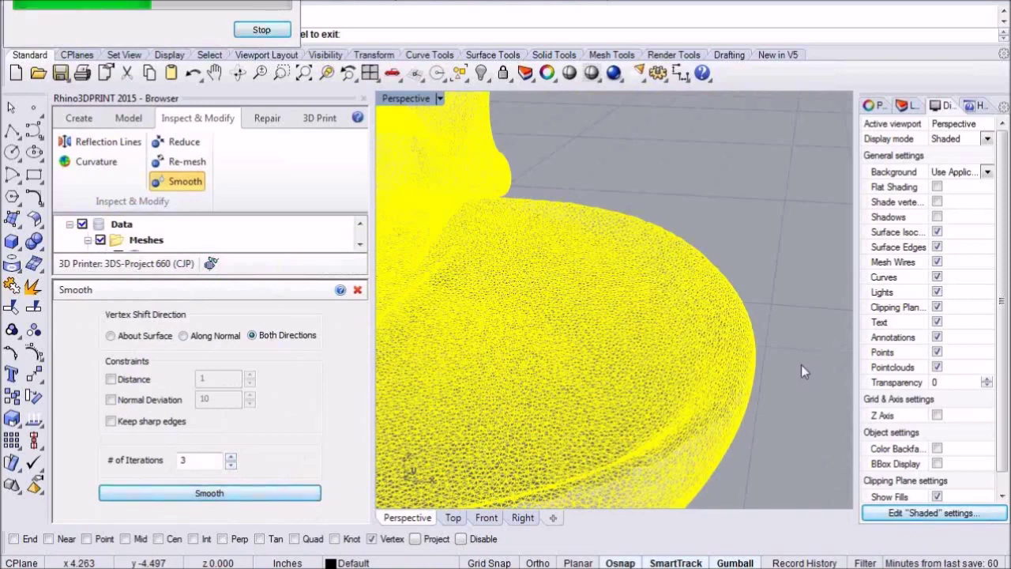
{"action": "key", "text": "Return"}
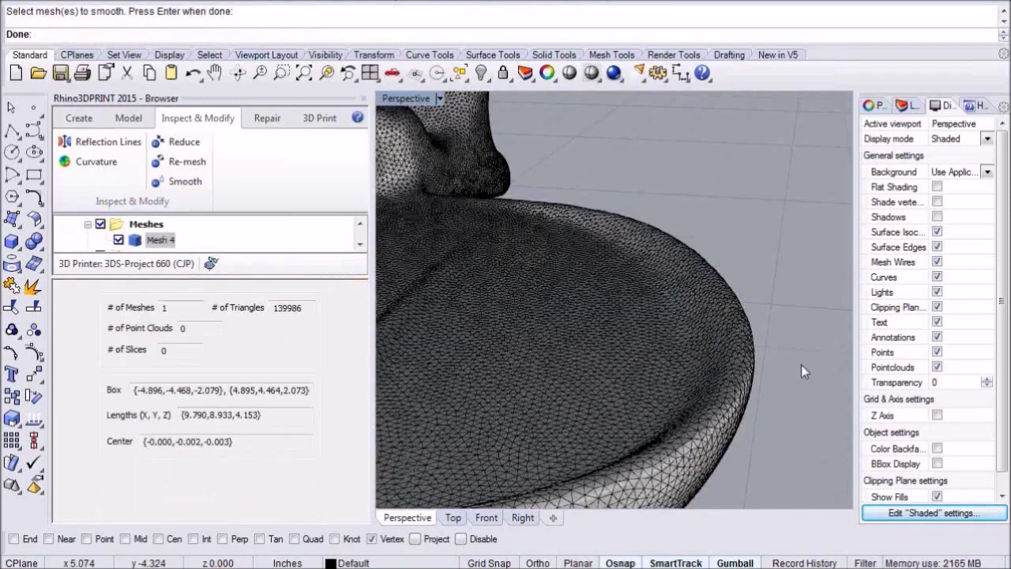
{"action": "right_click_drag", "start_coordinate": [808, 294], "coordinate": [609, 332]}
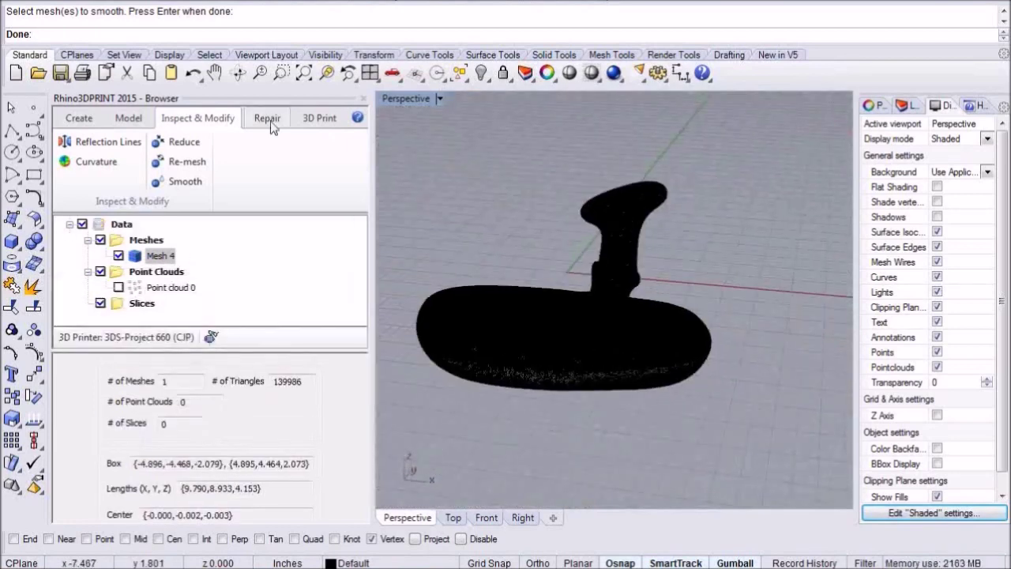
Fit the smoothed footrest mesh into the 3DS-Project 660 (CJP) print volume and view its placement in the Top view
{"action": "left_click", "coordinate": [268, 121]}
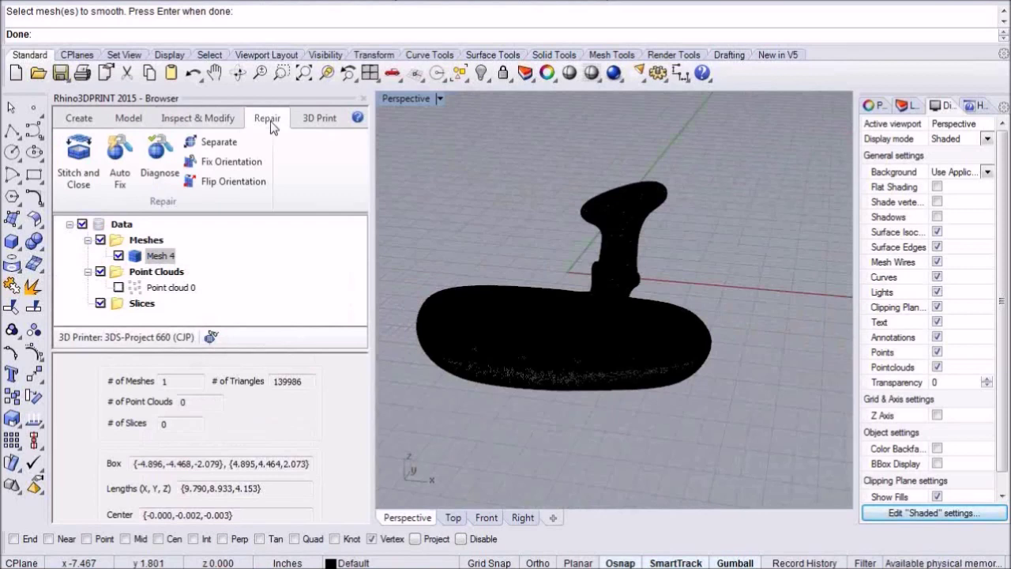
{"action": "left_click", "coordinate": [314, 120]}
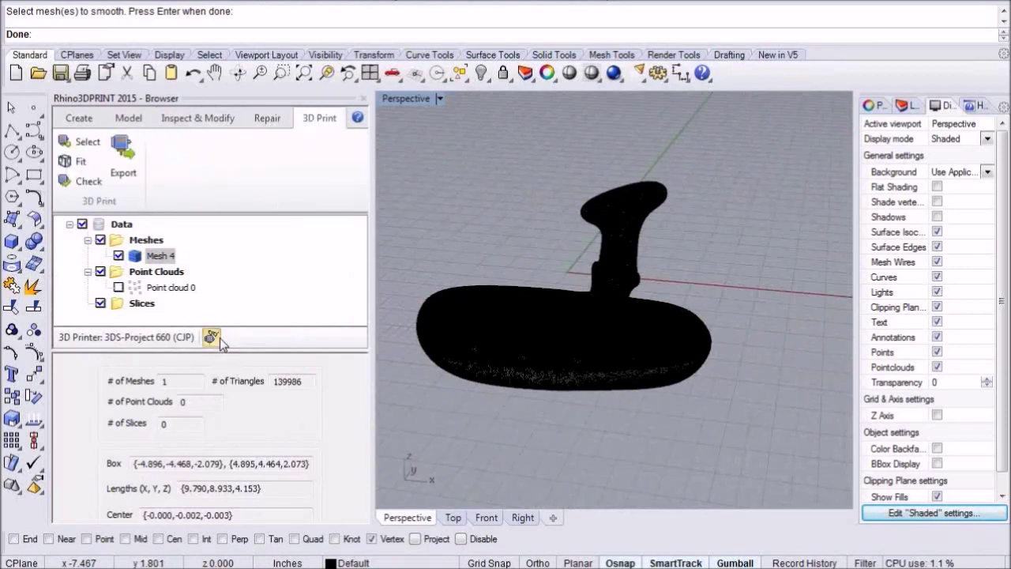
{"action": "left_click", "coordinate": [75, 161]}
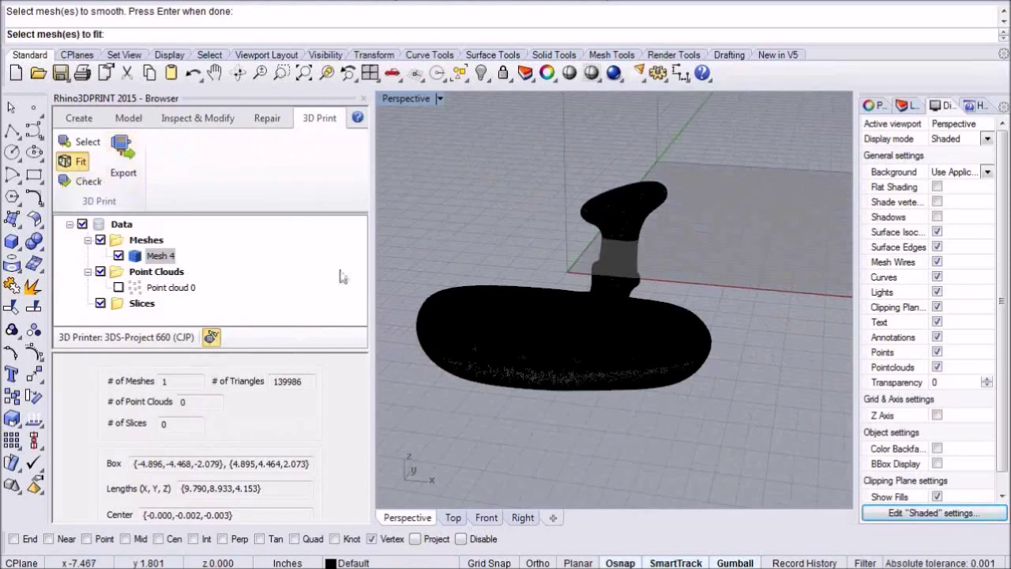
{"action": "left_click", "coordinate": [532, 337]}
{"action": "key", "text": "Return"}
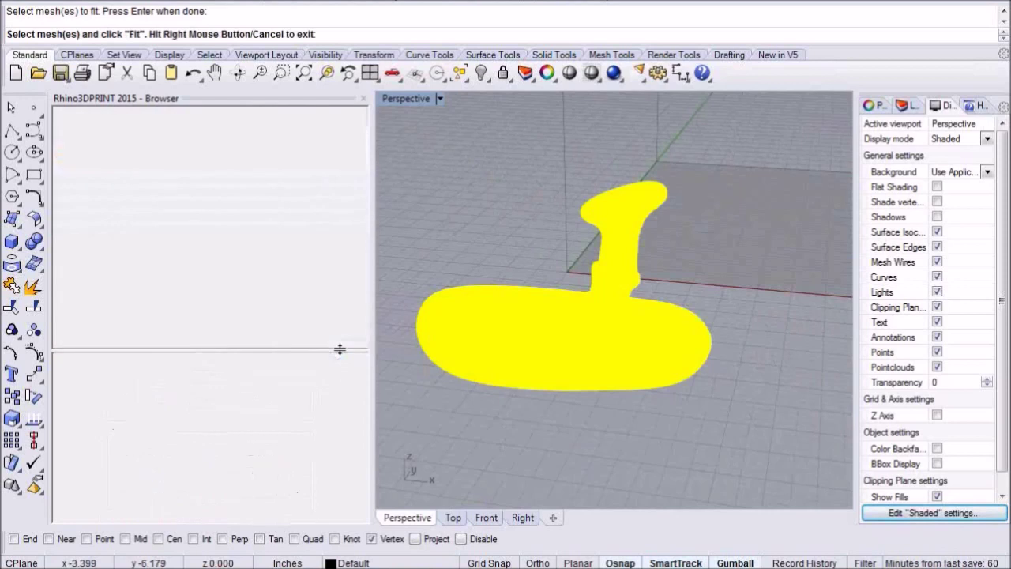
{"action": "left_click", "coordinate": [223, 449]}
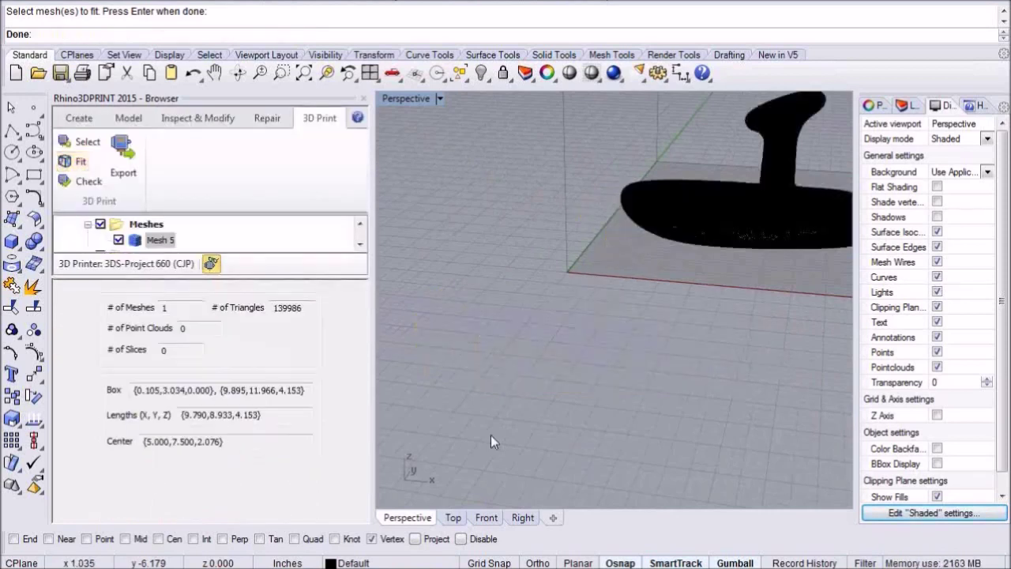
{"action": "scroll", "coordinate": [481, 343], "scroll_direction": "down", "scroll_amount": 2}
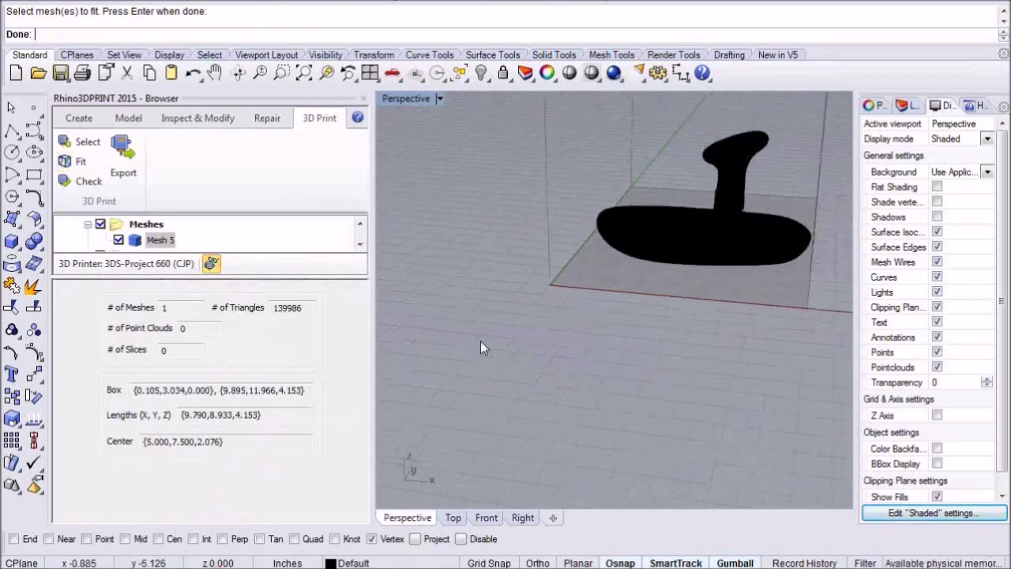
{"action": "left_click", "coordinate": [453, 518]}
{"action": "scroll", "coordinate": [632, 261], "scroll_direction": "down", "scroll_amount": 2}
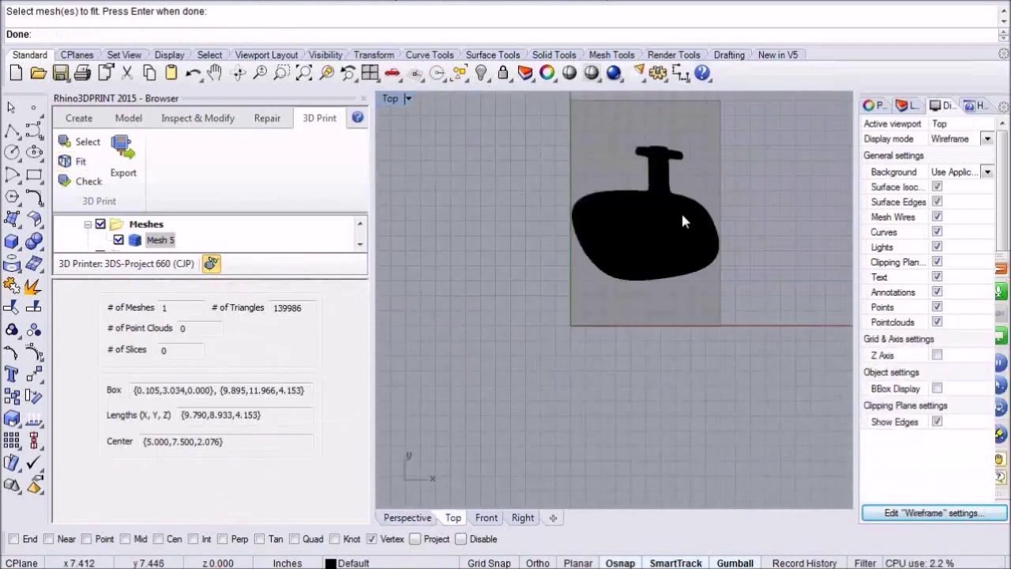
Check the footrest mesh for printability, with a wall thickness limit of 0.1 and an overhang limit of 45
{"action": "left_click", "coordinate": [89, 181]}
{"action": "left_click", "coordinate": [627, 228]}
{"action": "key", "text": "Return"}
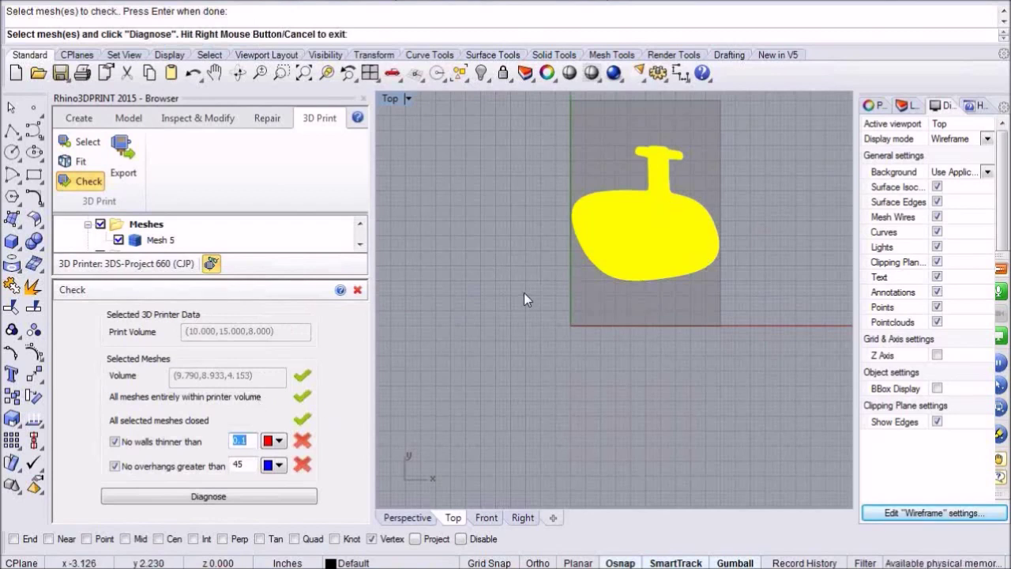
Examine the footrest's upright arm for problem areas in the Perspective view, and end the printability check
{"action": "left_click", "coordinate": [407, 517]}
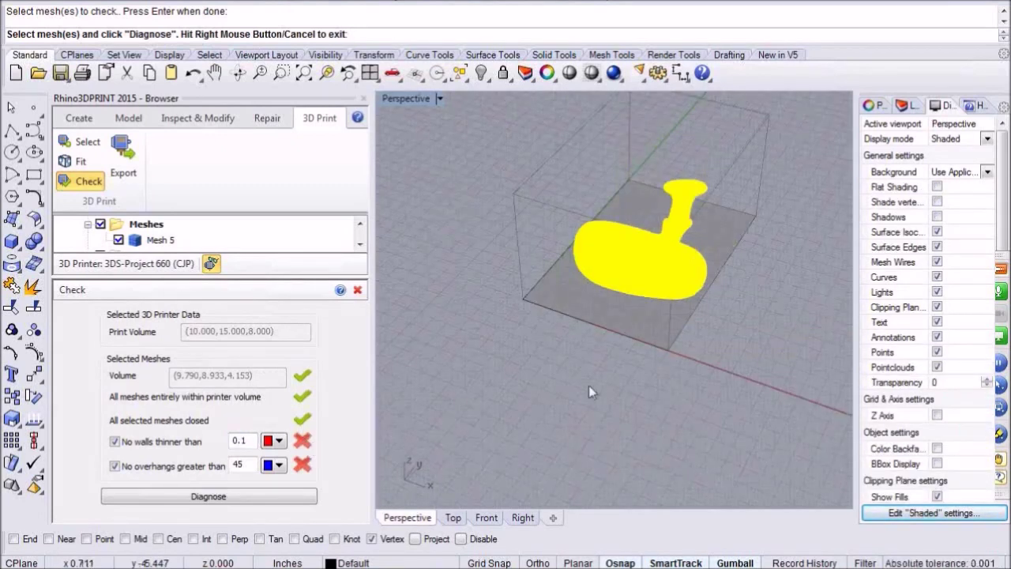
{"action": "right_click_drag", "start_coordinate": [622, 389], "coordinate": [765, 261]}
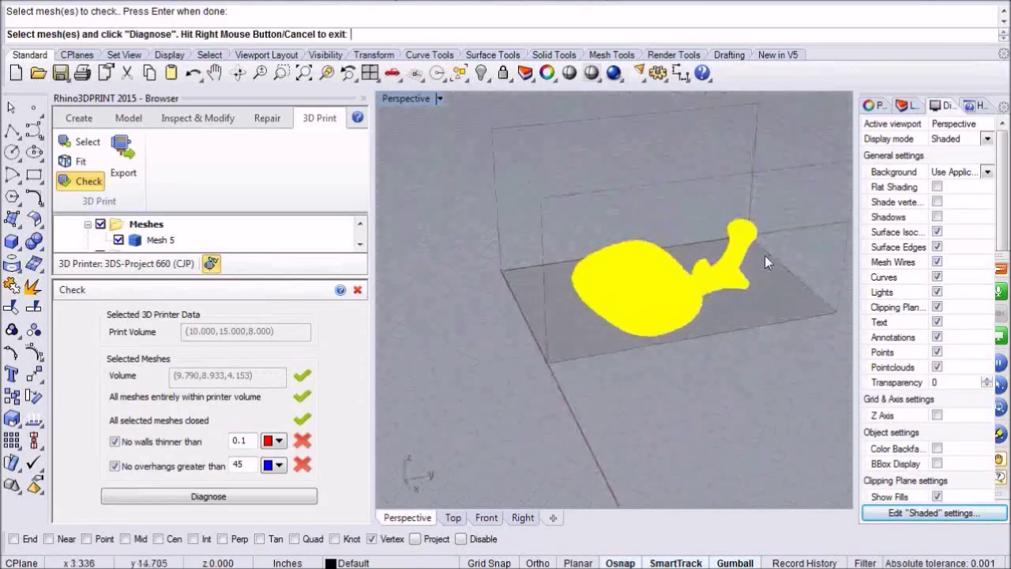
{"action": "scroll", "coordinate": [764, 256], "scroll_direction": "up", "scroll_amount": 5}
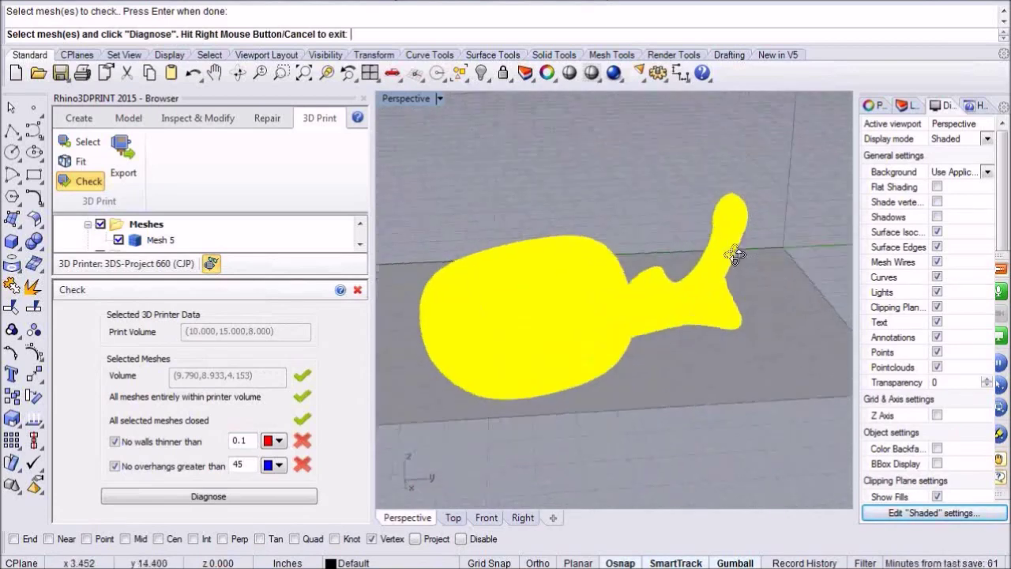
{"action": "right_click_drag", "start_coordinate": [735, 254], "coordinate": [832, 225]}
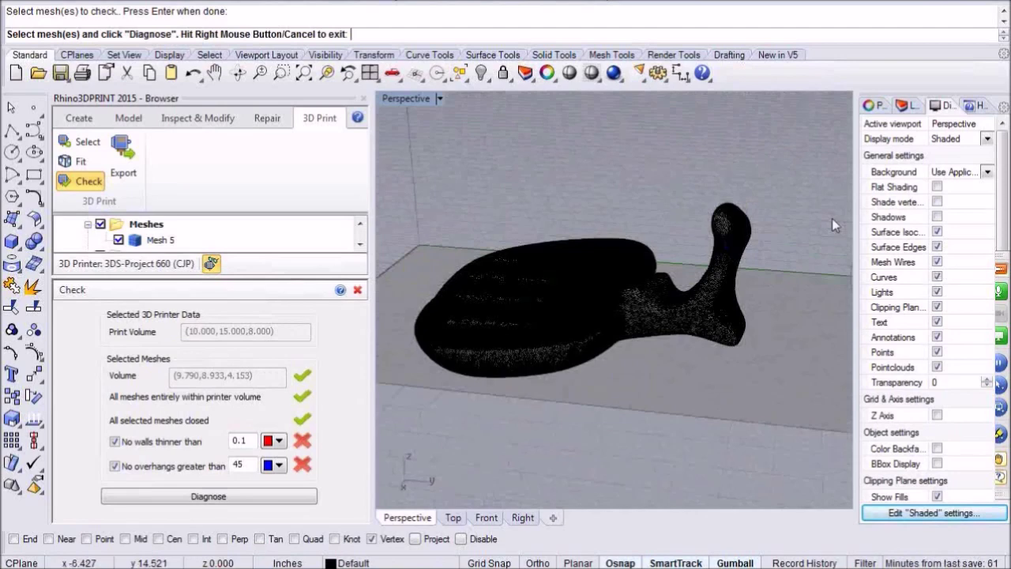
{"action": "scroll", "coordinate": [676, 267], "scroll_direction": "up", "scroll_amount": 5}
{"action": "scroll", "coordinate": [675, 267], "scroll_direction": "up", "scroll_amount": 3}
{"action": "right_click_drag", "start_coordinate": [683, 300], "coordinate": [671, 261]}
{"action": "right_click", "coordinate": [506, 263]}
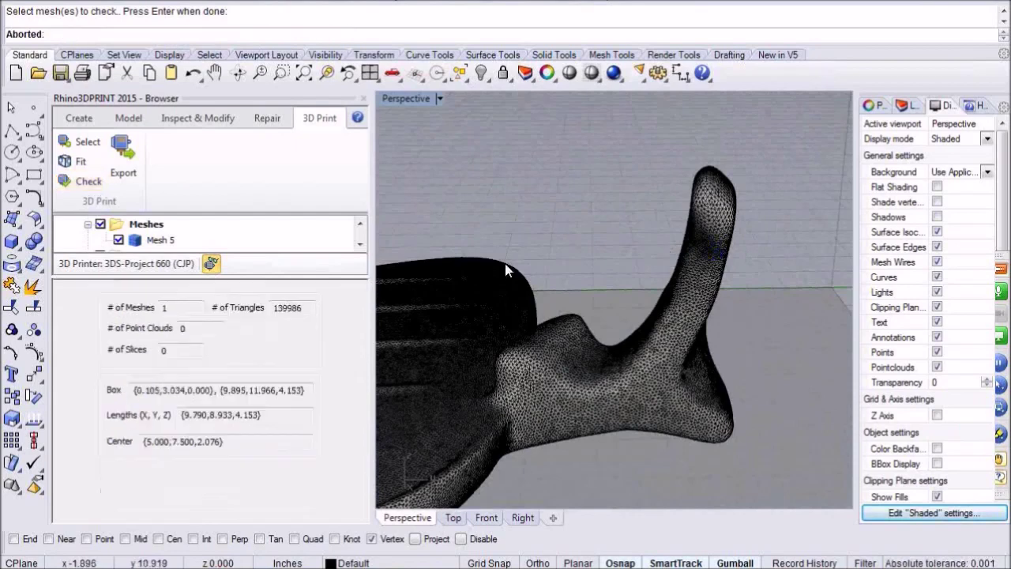
Review the file types offered for exporting the footrest mesh, keep Stereo-Lithography Binary (*.stl), and cancel the export
{"action": "left_click", "coordinate": [125, 167]}
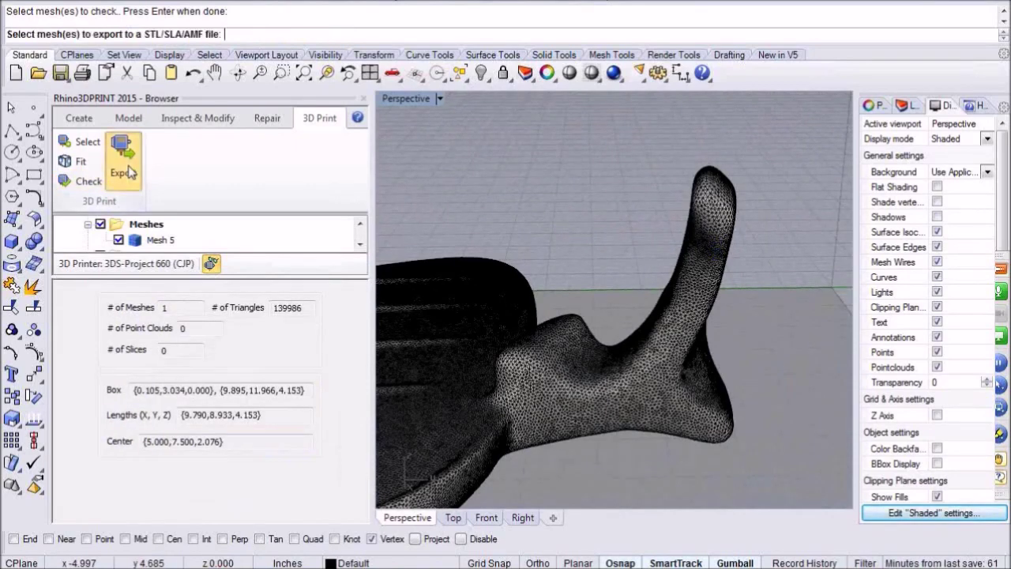
{"action": "left_click", "coordinate": [523, 342]}
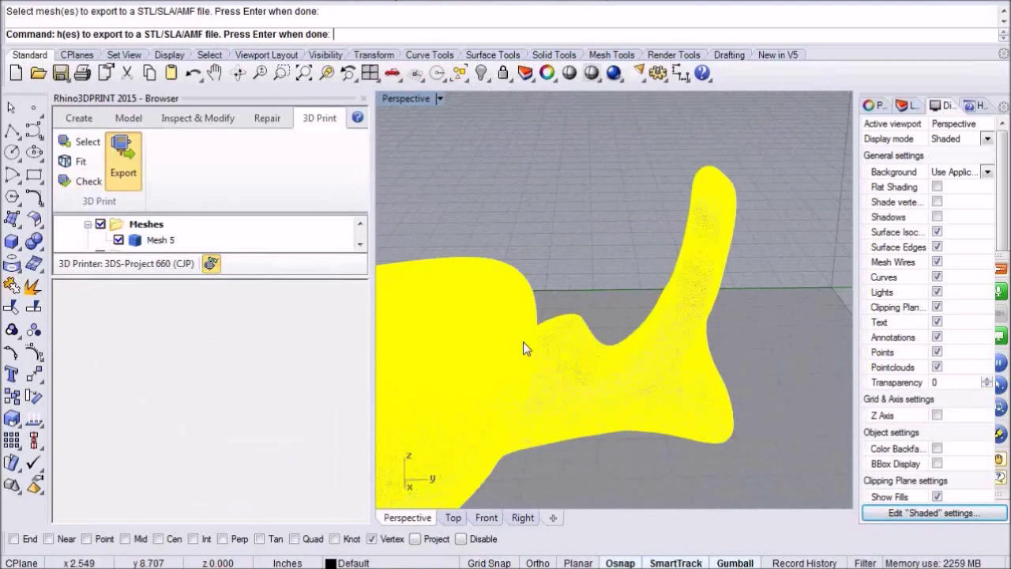
{"action": "key", "text": "Return"}
{"action": "left_click", "coordinate": [482, 440]}
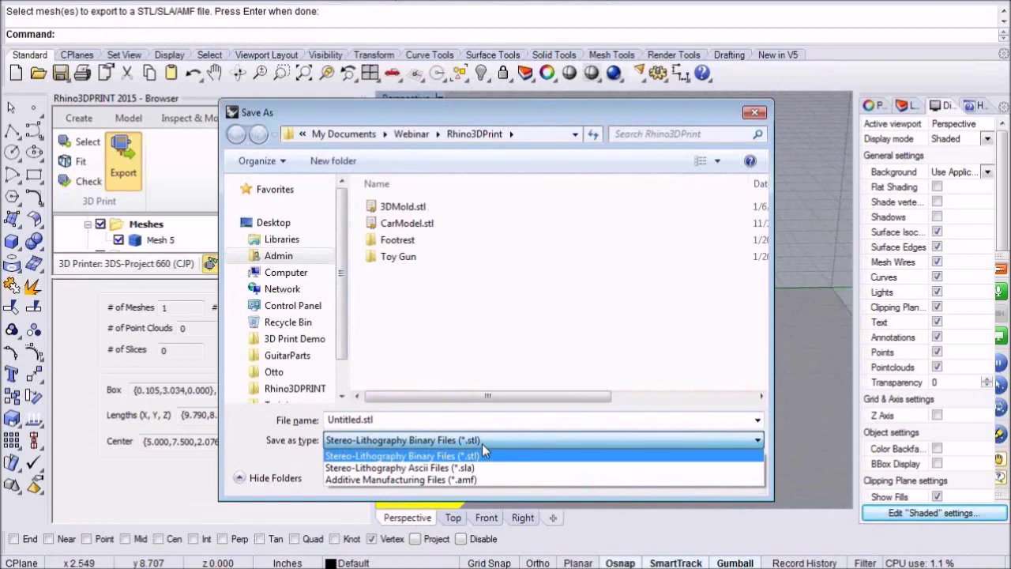
{"action": "left_click", "coordinate": [482, 448]}
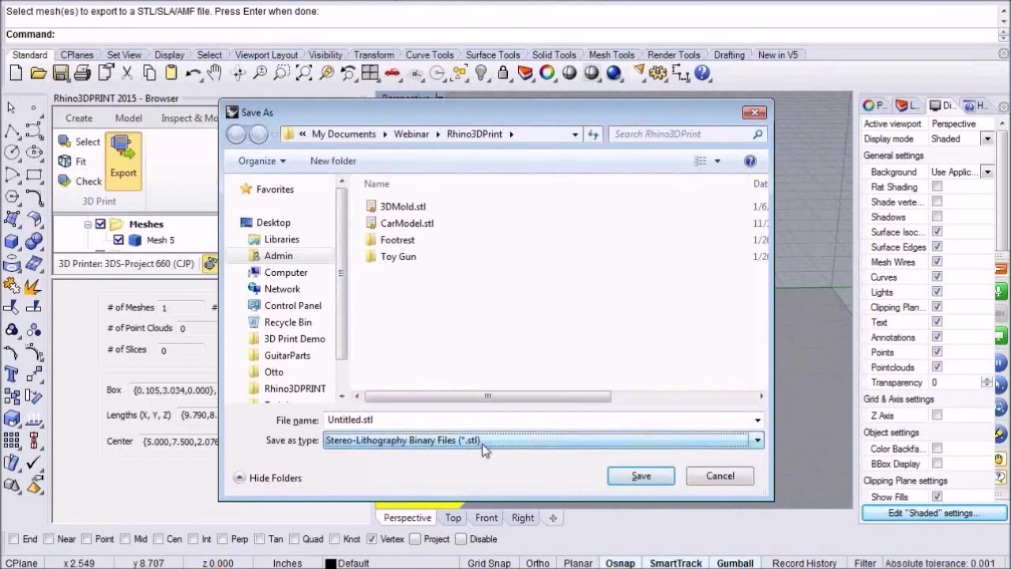
{"action": "left_click", "coordinate": [715, 476]}
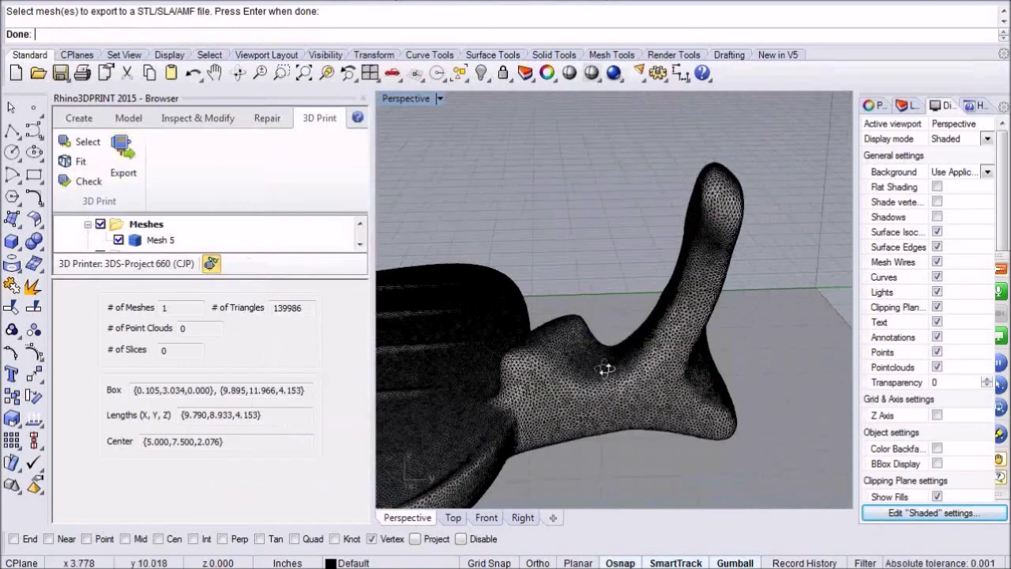
{"action": "right_click_drag", "start_coordinate": [604, 369], "coordinate": [626, 368]}
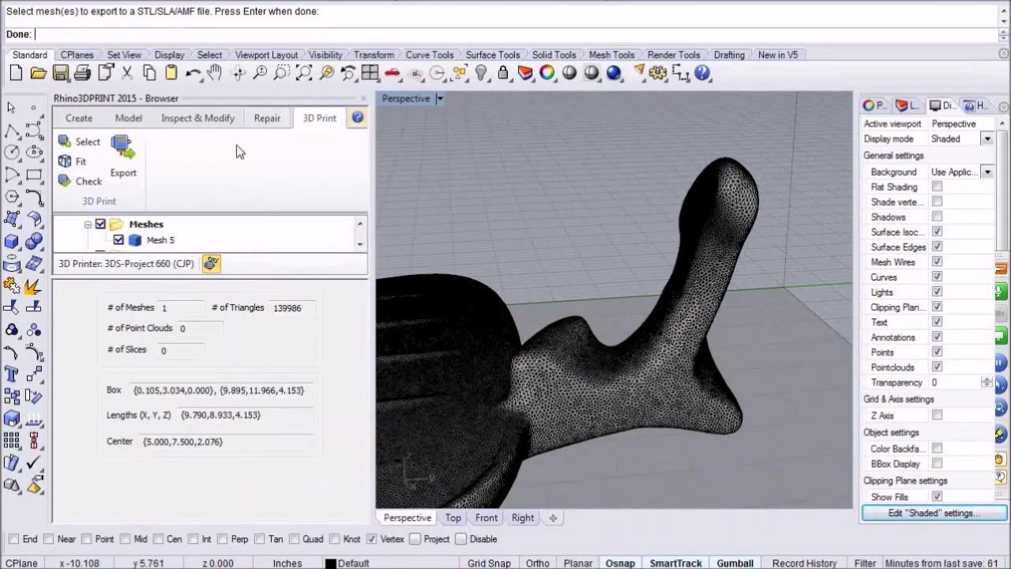
Open the Rhino3DPRINT help and read the Print Mesh topic among the 3D Print functions
{"action": "left_click", "coordinate": [355, 120]}
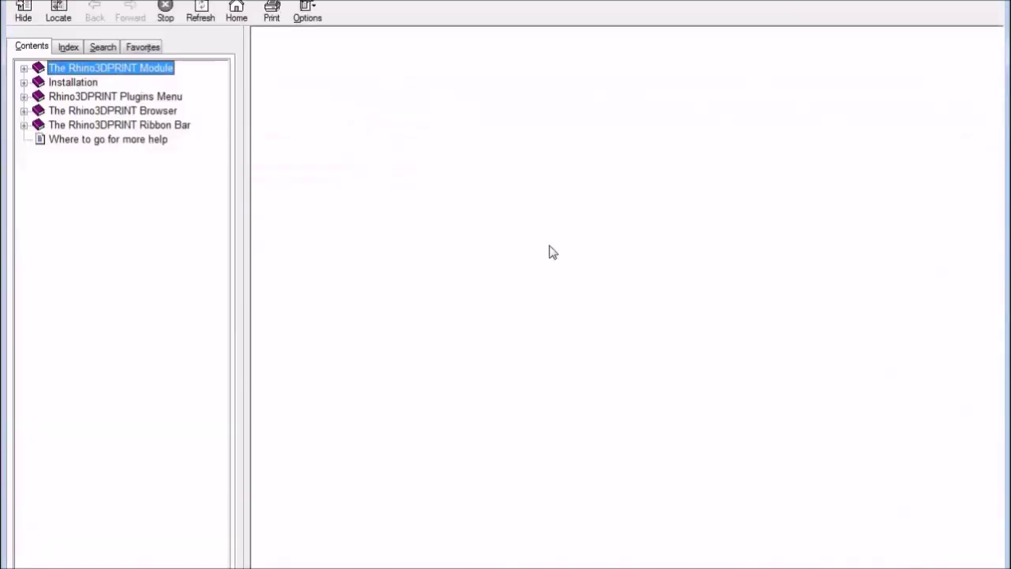
{"action": "left_click", "coordinate": [26, 125]}
{"action": "left_click", "coordinate": [39, 195]}
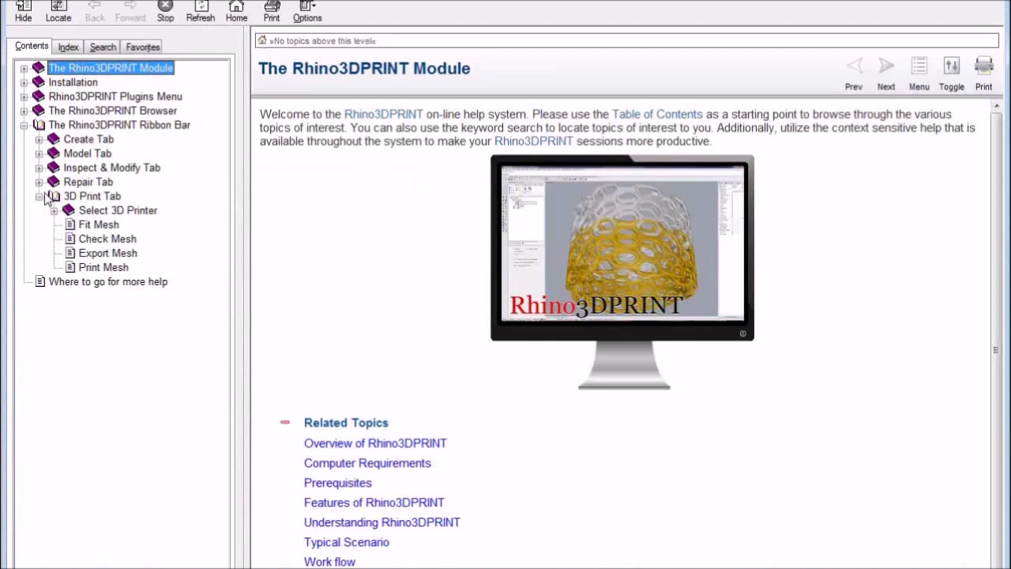
{"action": "left_click", "coordinate": [93, 267]}
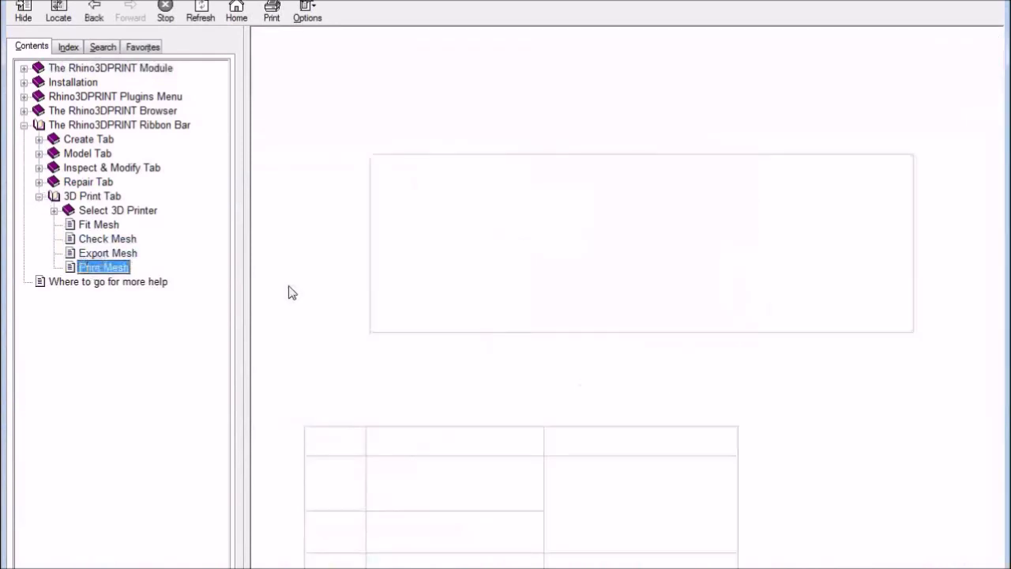
{"action": "scroll", "coordinate": [291, 289], "scroll_direction": "down", "scroll_amount": 5}
{"action": "scroll", "coordinate": [292, 286], "scroll_direction": "down", "scroll_amount": 5}
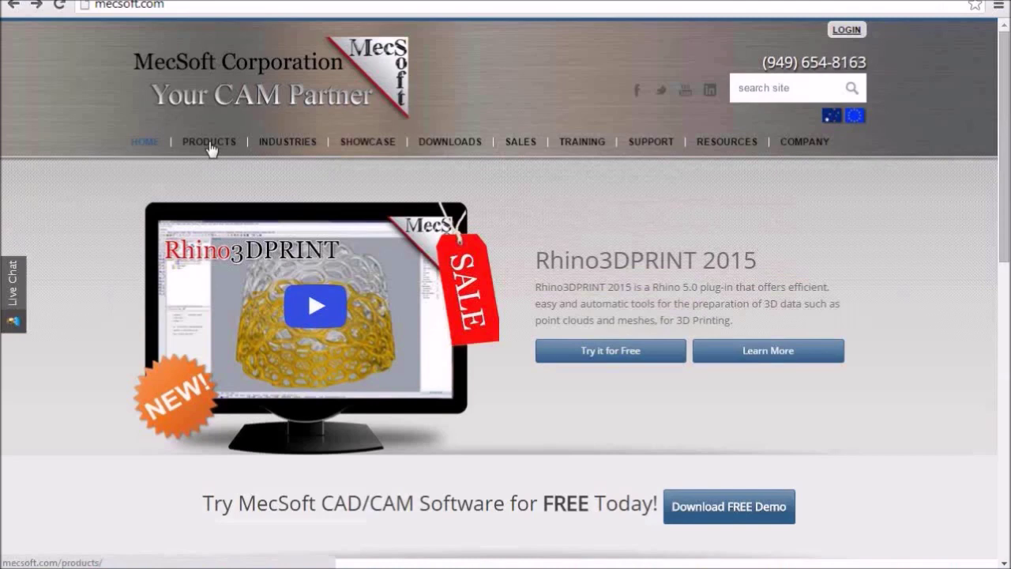
Switch to the MecSoft website, open the Rhino3DPRINT product page and look over its getting-started resources
{"action": "mouse_move", "coordinate": [214, 149]}
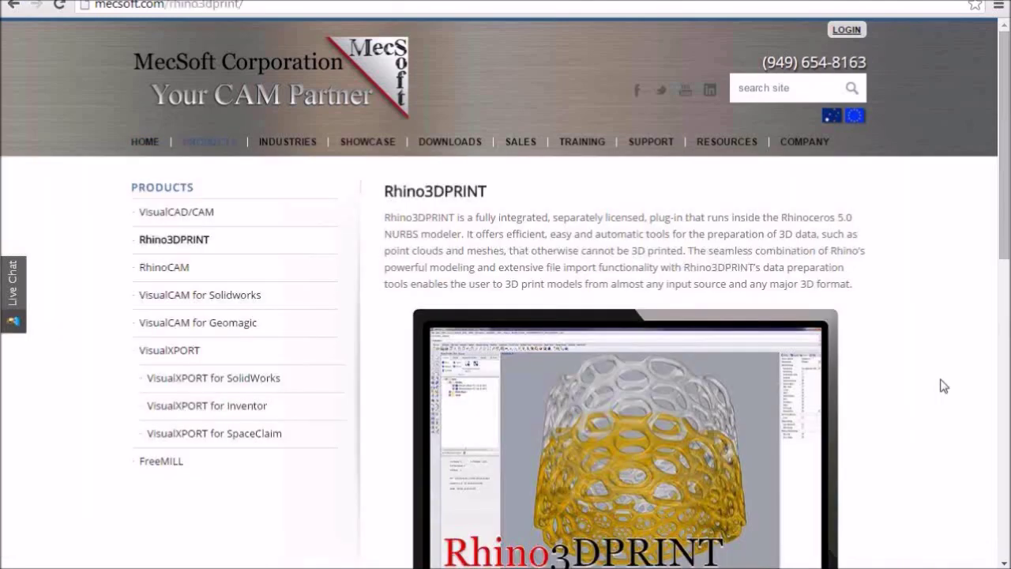
{"action": "scroll", "coordinate": [942, 386], "scroll_direction": "down", "scroll_amount": 1}
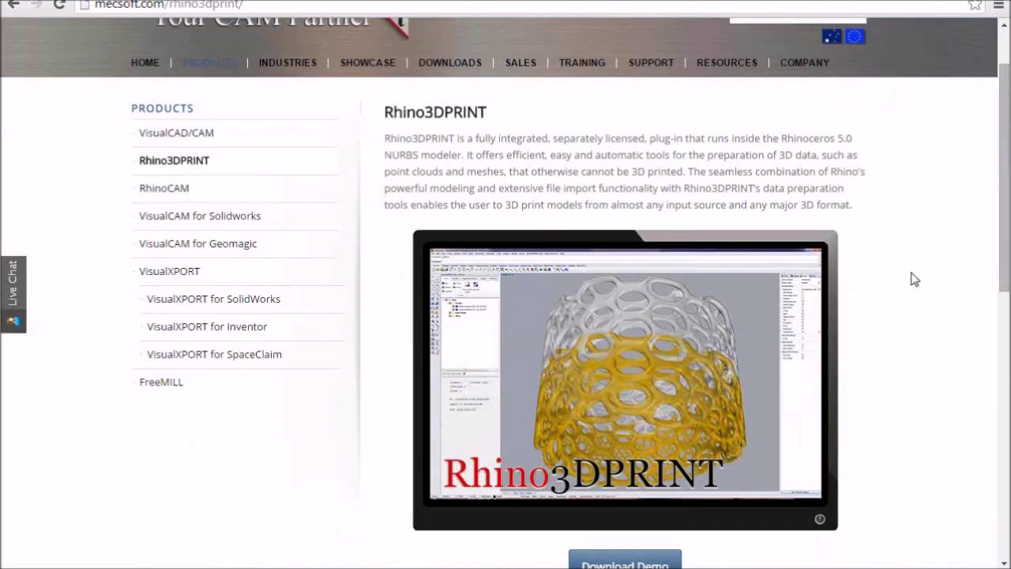
{"action": "scroll", "coordinate": [914, 278], "scroll_direction": "down", "scroll_amount": 4}
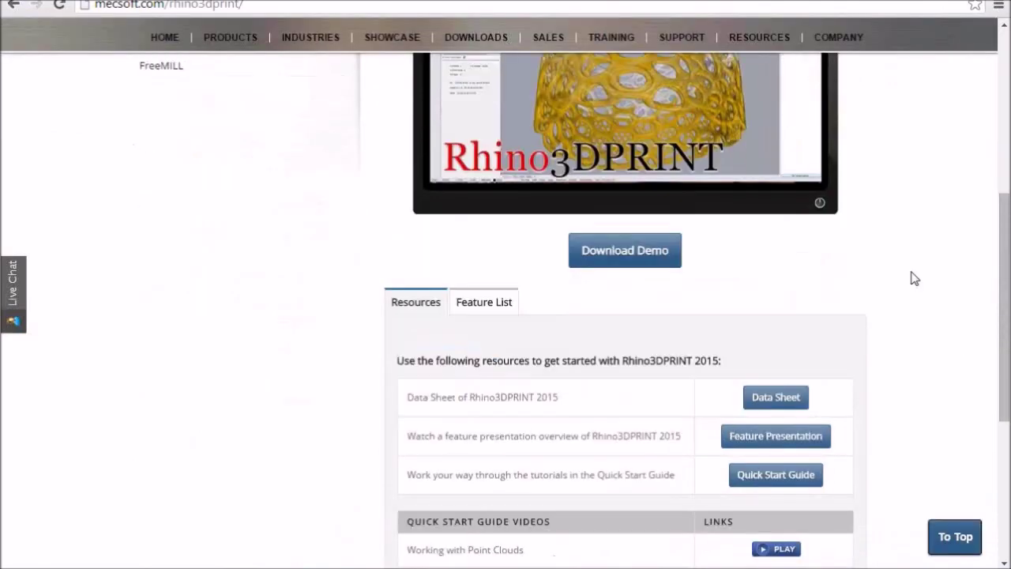
{"action": "scroll", "coordinate": [914, 278], "scroll_direction": "down", "scroll_amount": 2}
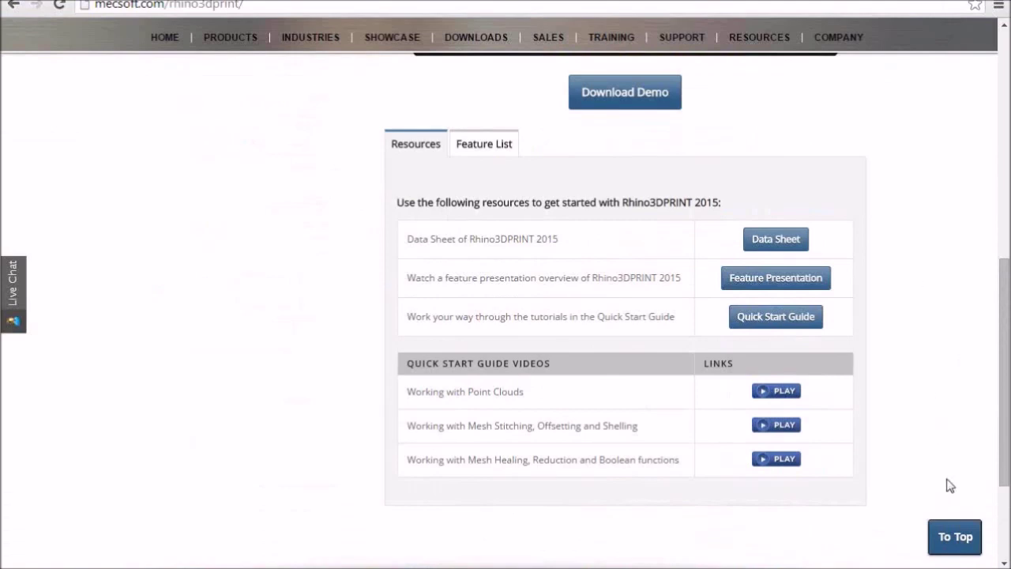
{"action": "left_click", "coordinate": [482, 150]}
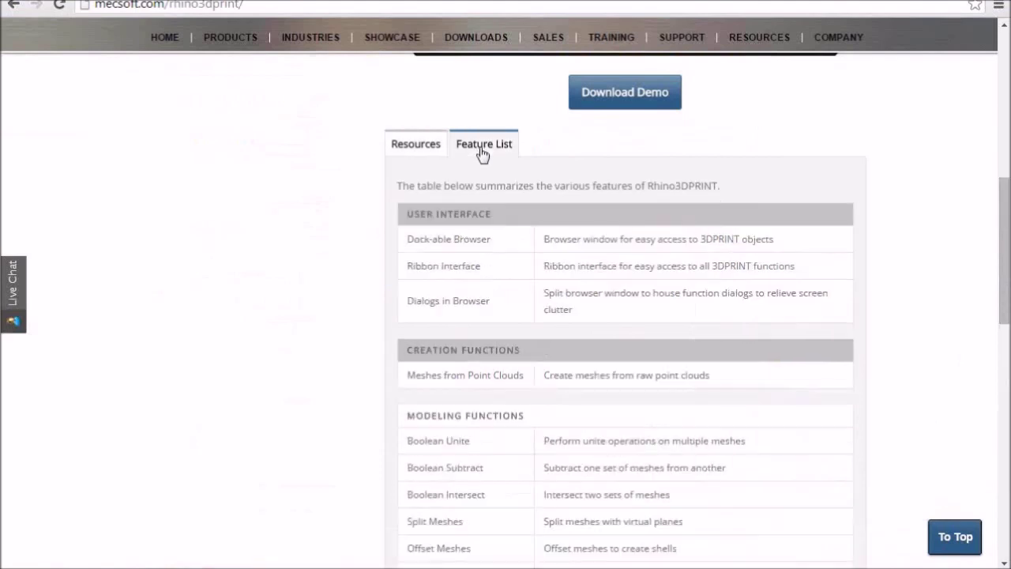
{"action": "left_click", "coordinate": [416, 150]}
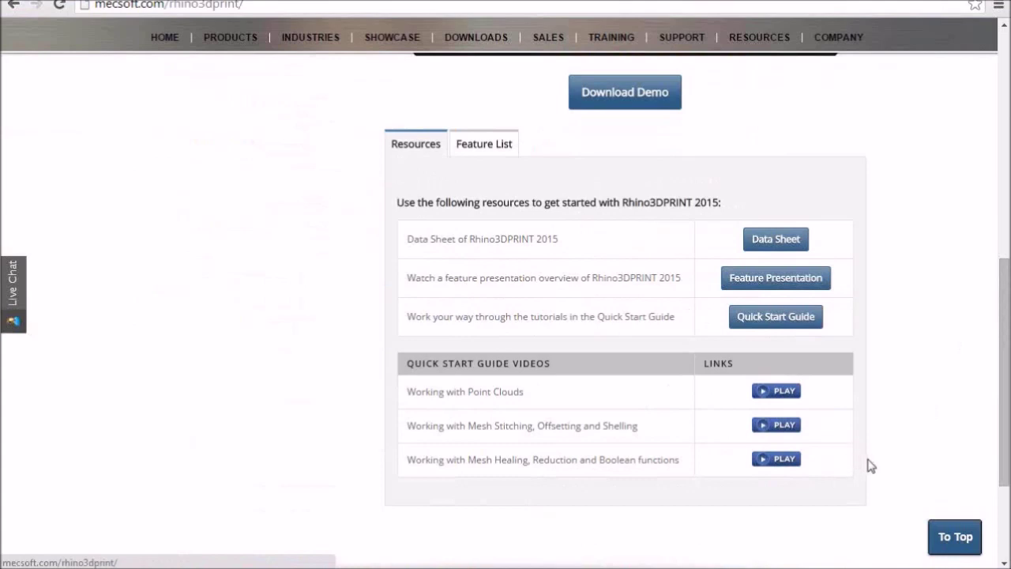
Read through the Rhino3DPRINT feature list and return to the demo download offer above it
{"action": "left_click", "coordinate": [501, 143]}
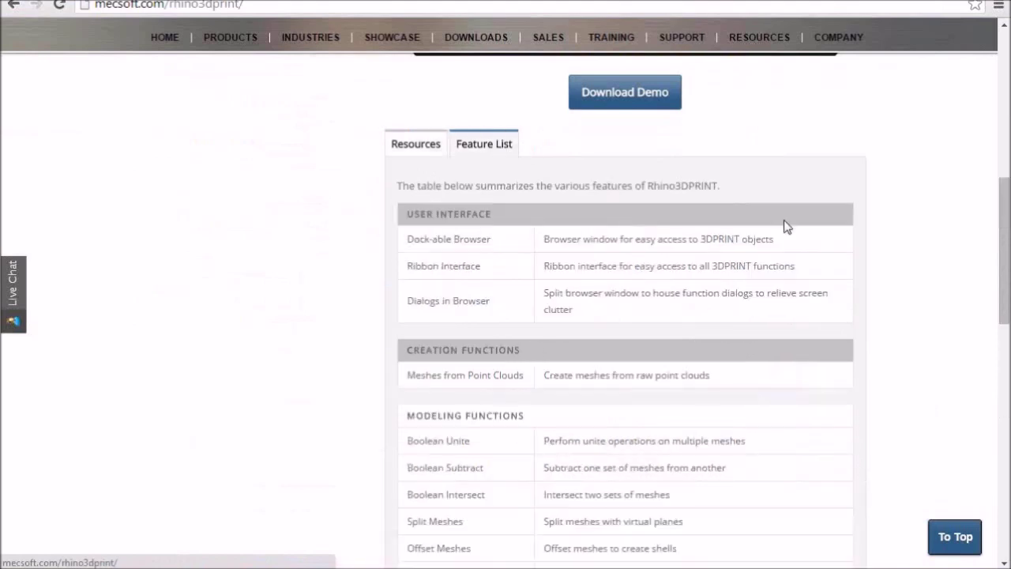
{"action": "scroll", "coordinate": [919, 163], "scroll_direction": "down", "scroll_amount": 1}
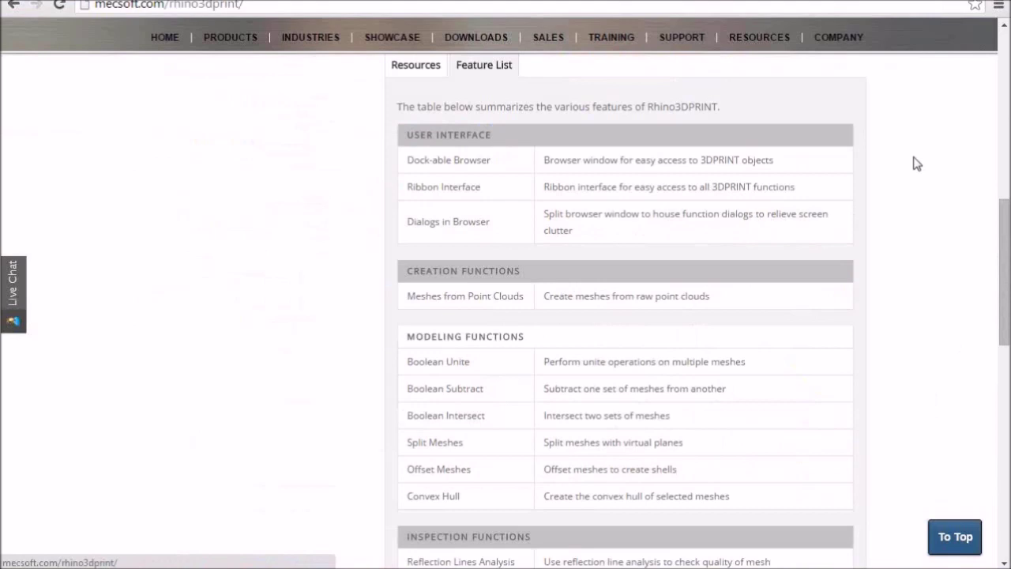
{"action": "scroll", "coordinate": [917, 163], "scroll_direction": "down", "scroll_amount": 1}
{"action": "scroll", "coordinate": [916, 164], "scroll_direction": "down", "scroll_amount": 1}
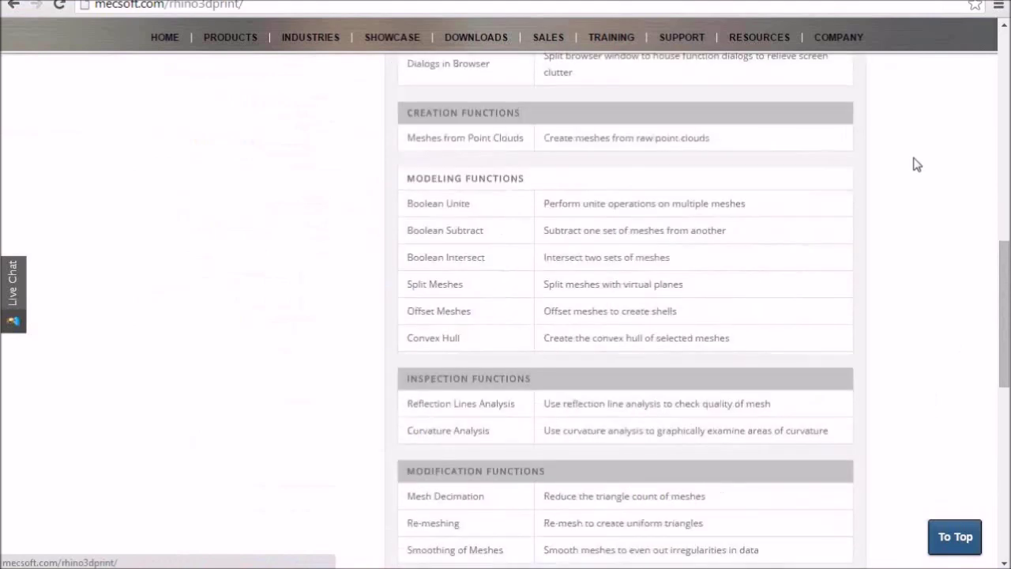
{"action": "scroll", "coordinate": [916, 163], "scroll_direction": "down", "scroll_amount": 4}
{"action": "scroll", "coordinate": [916, 164], "scroll_direction": "down", "scroll_amount": 1}
{"action": "scroll", "coordinate": [916, 164], "scroll_direction": "up", "scroll_amount": 8}
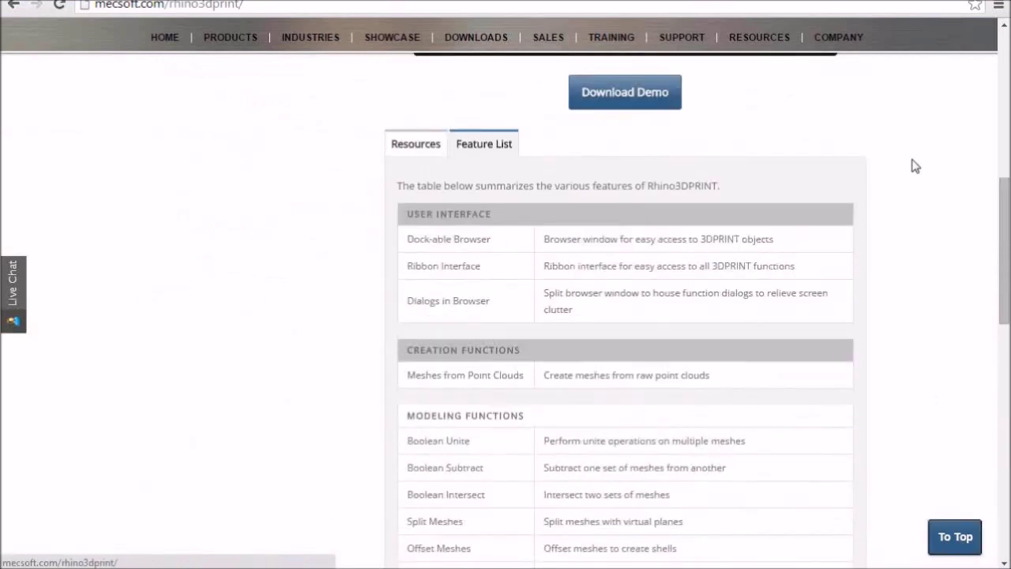
{"action": "scroll", "coordinate": [915, 165], "scroll_direction": "up", "scroll_amount": 1}
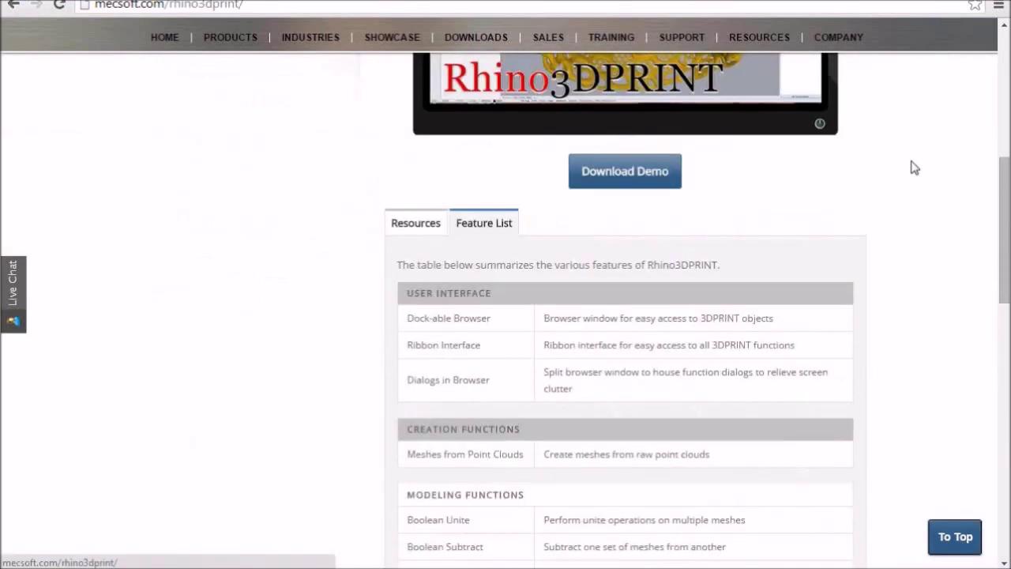
{"action": "scroll", "coordinate": [915, 168], "scroll_direction": "up", "scroll_amount": 1}
{"action": "scroll", "coordinate": [915, 167], "scroll_direction": "up", "scroll_amount": 1}
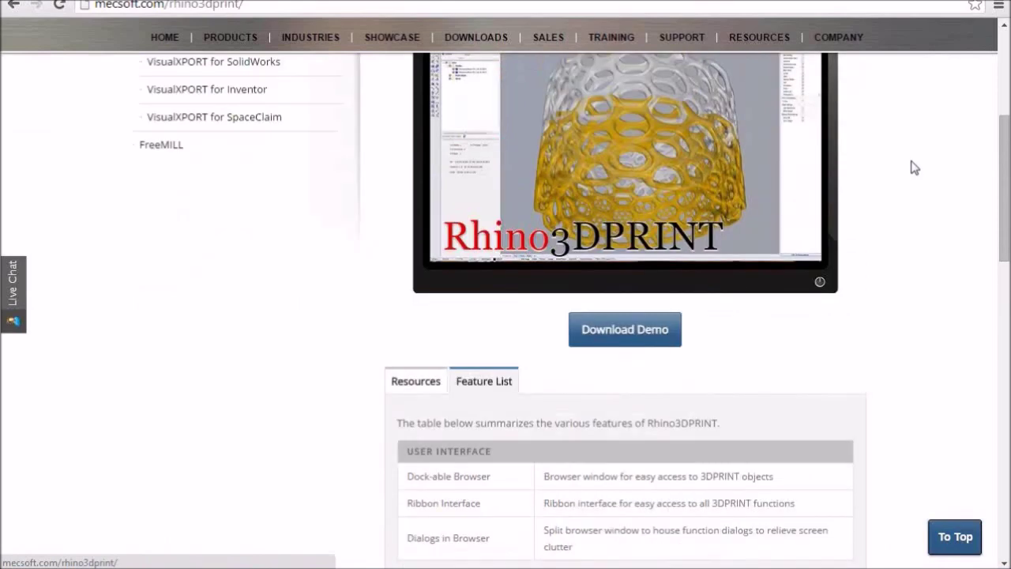
Open the North America sales page and read through the Rhino3DPRINT 2015 price list and the related RhinoCAM price lists
{"action": "scroll", "coordinate": [915, 168], "scroll_direction": "up", "scroll_amount": 1}
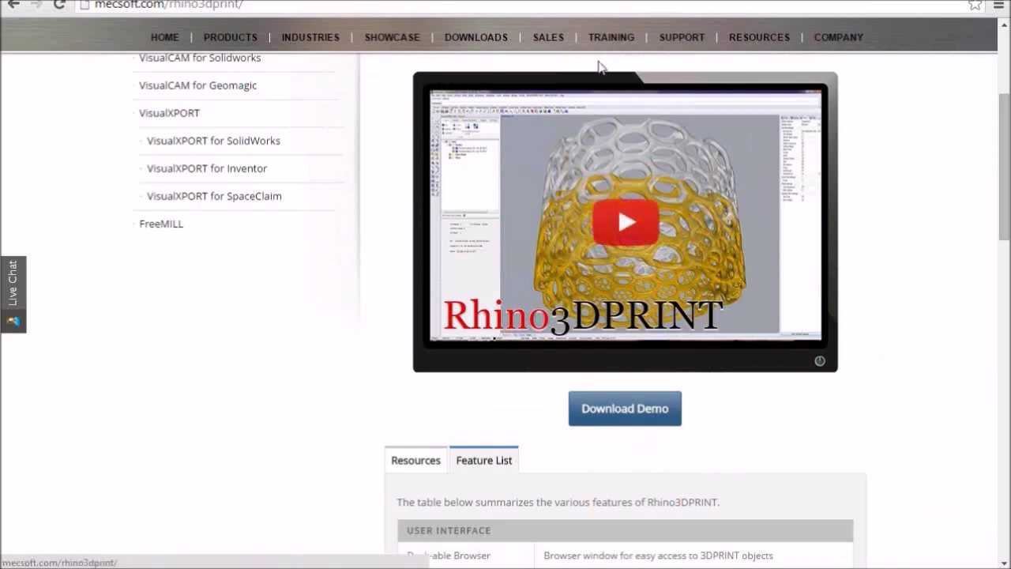
{"action": "mouse_move", "coordinate": [548, 46]}
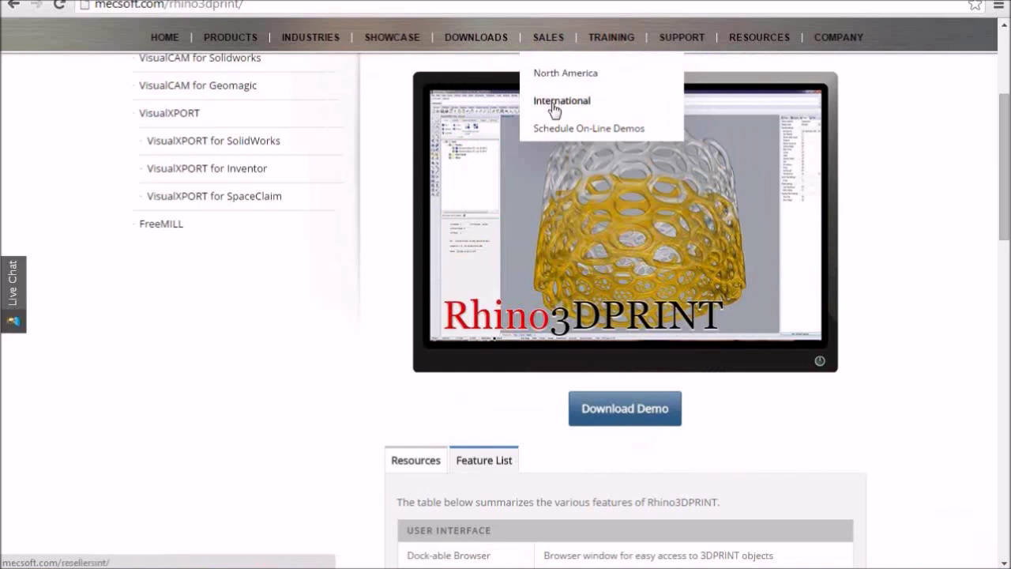
{"action": "left_click", "coordinate": [554, 75]}
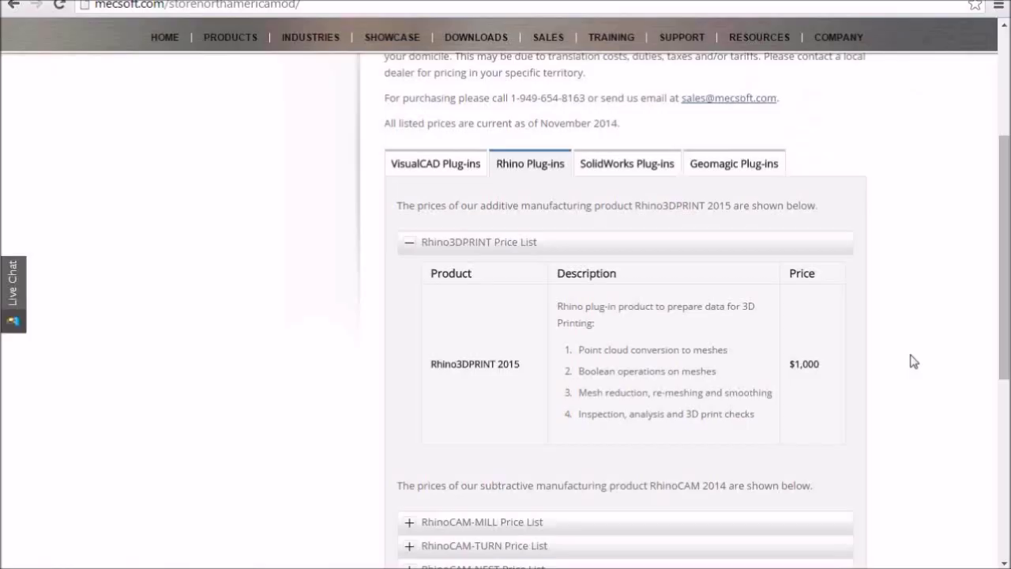
{"action": "scroll", "coordinate": [912, 361], "scroll_direction": "down", "scroll_amount": 1}
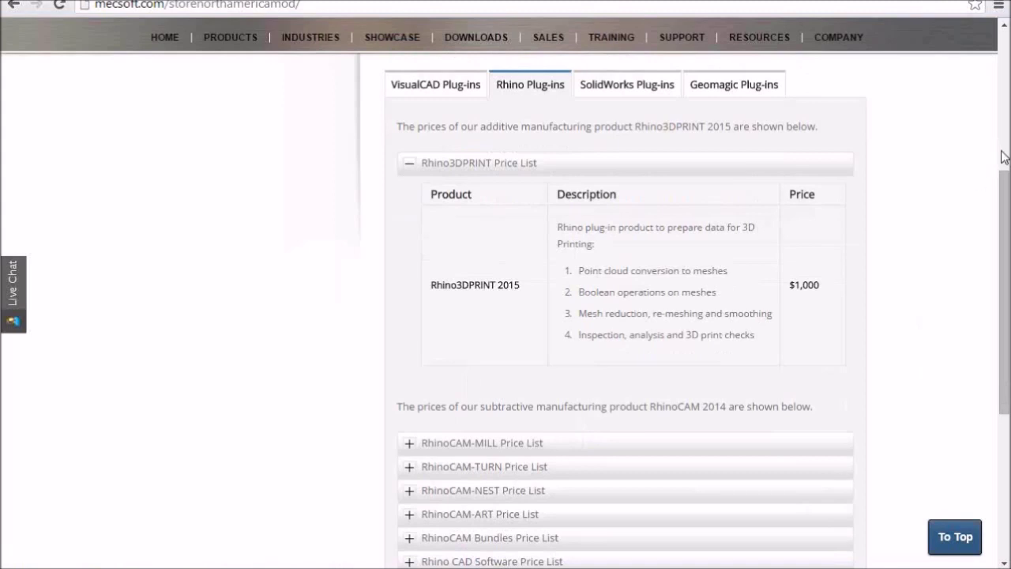
{"action": "scroll", "coordinate": [997, 174], "scroll_direction": "up", "scroll_amount": 4}
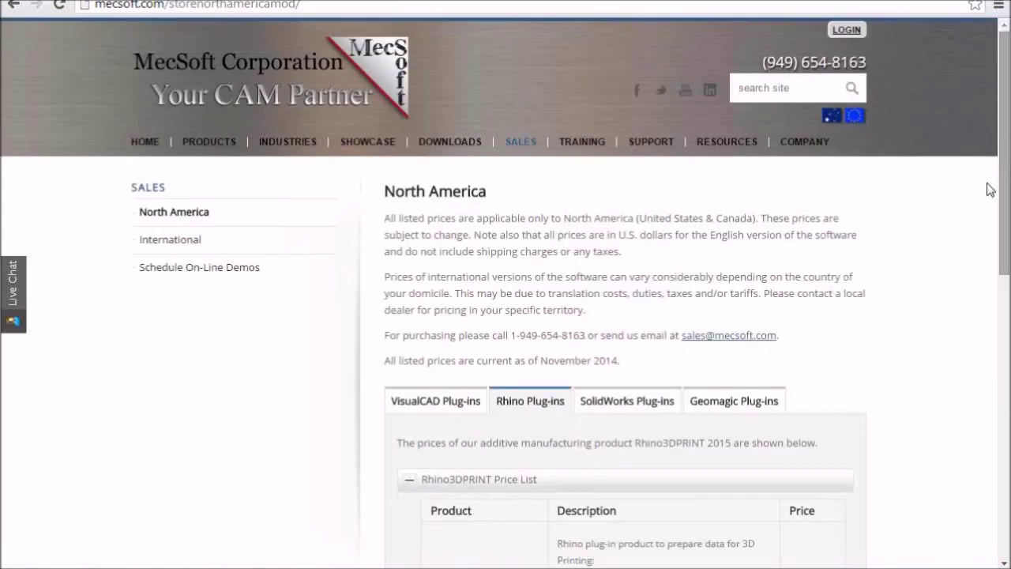
{"action": "scroll", "coordinate": [990, 190], "scroll_direction": "down", "scroll_amount": 4}
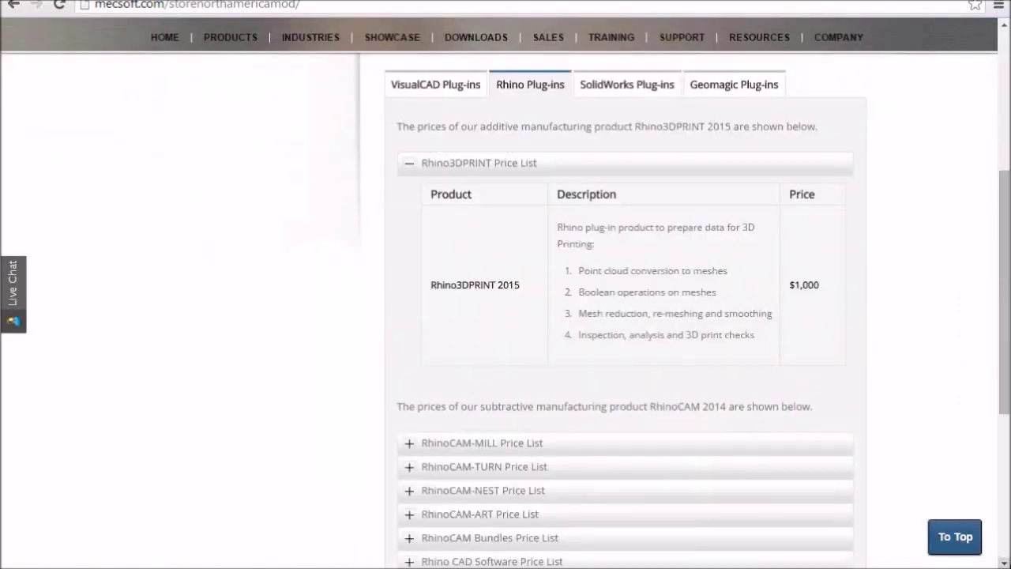
{"action": "left_click", "coordinate": [1004, 563]}
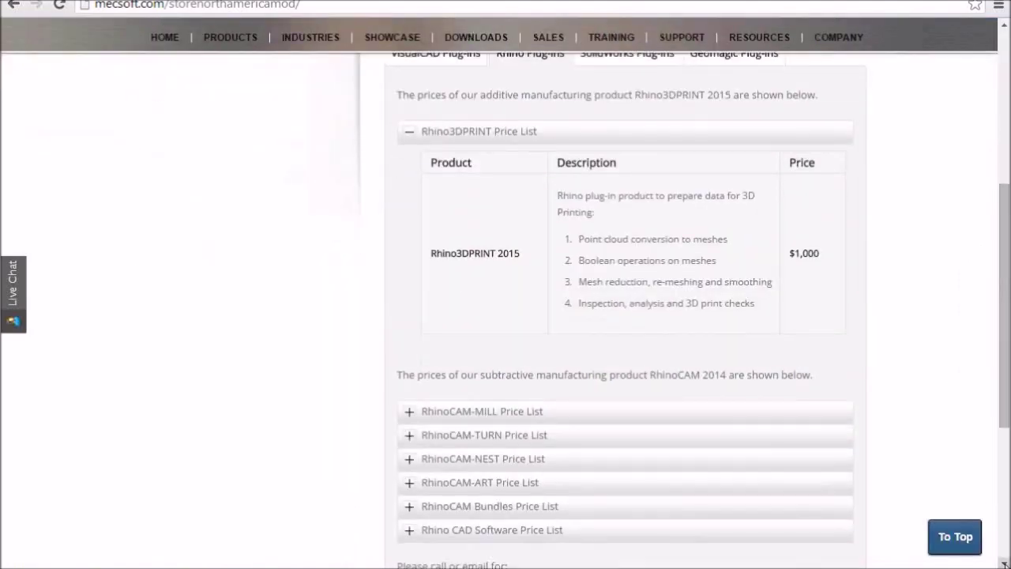
{"action": "left_click", "coordinate": [1004, 563]}
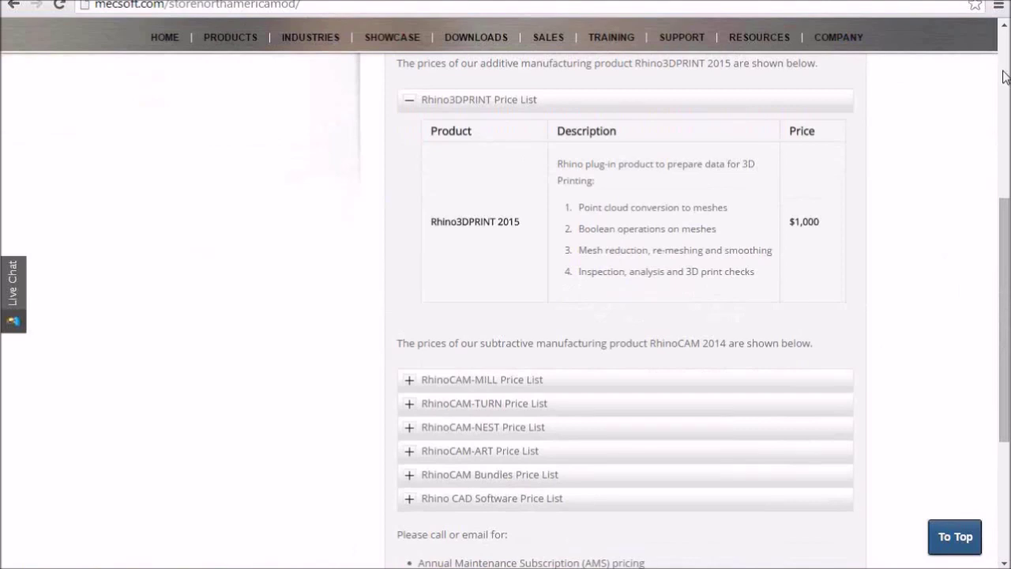
Return to the Rhino3DPRINT product page and look over the getting-started resources and Quick Start Guide videos
{"action": "left_click", "coordinate": [13, 5]}
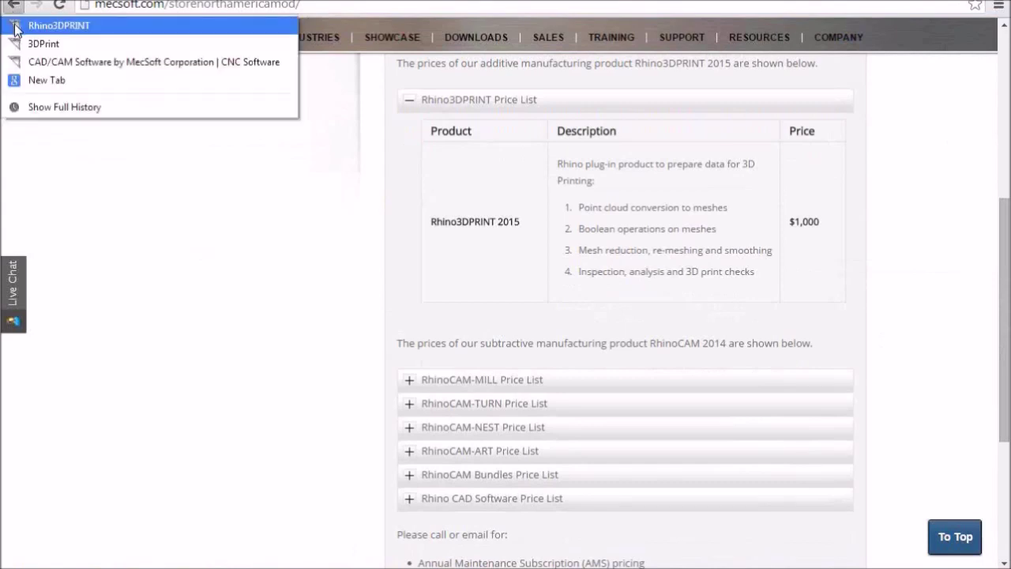
{"action": "left_click", "coordinate": [47, 26]}
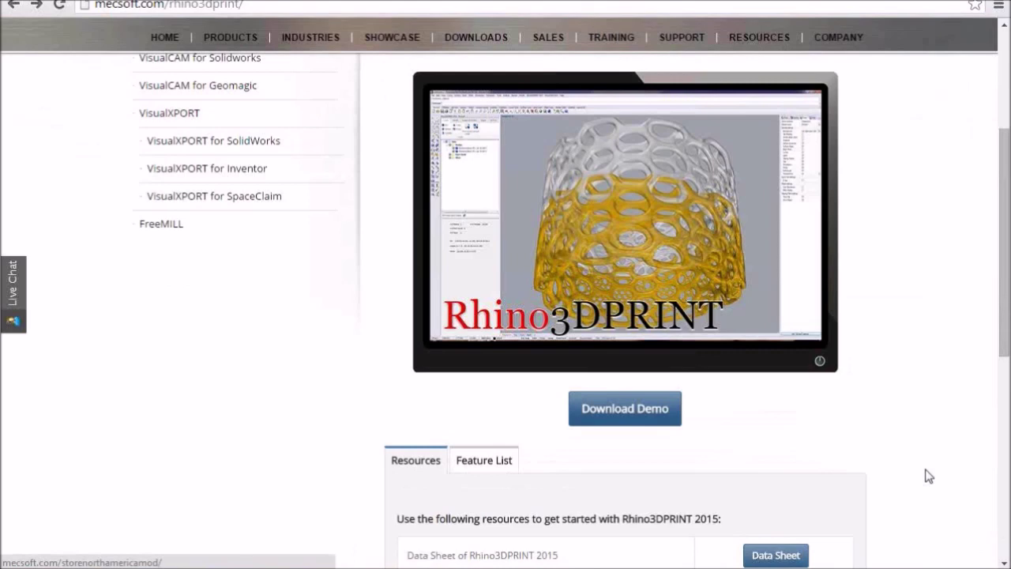
{"action": "scroll", "coordinate": [929, 476], "scroll_direction": "down", "scroll_amount": 4}
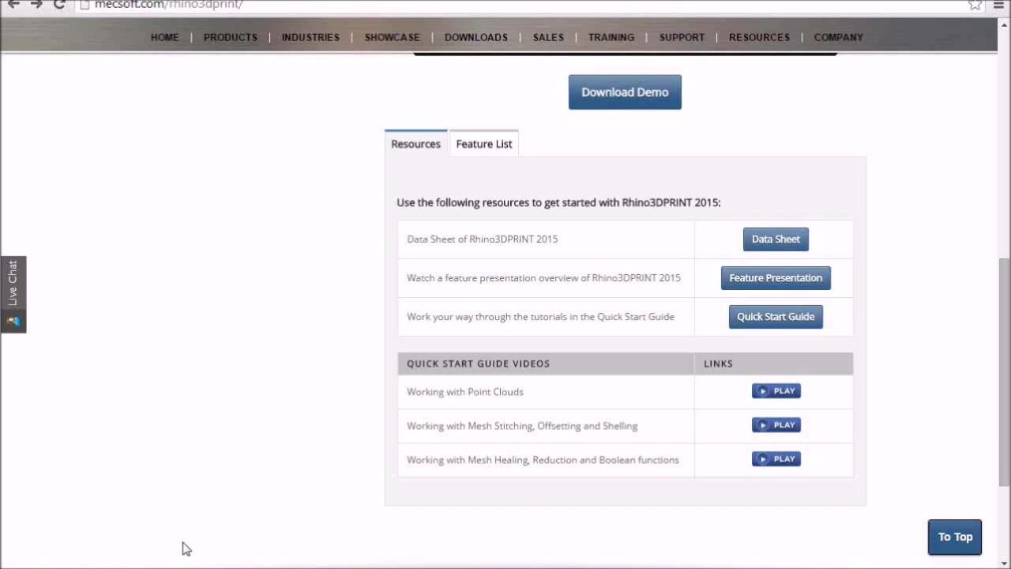
Switch to the Rhinoceros window with Toy Gun.3dm and examine the toy gun mesh inside the printer volume
{"action": "mouse_move", "coordinate": [174, 568]}
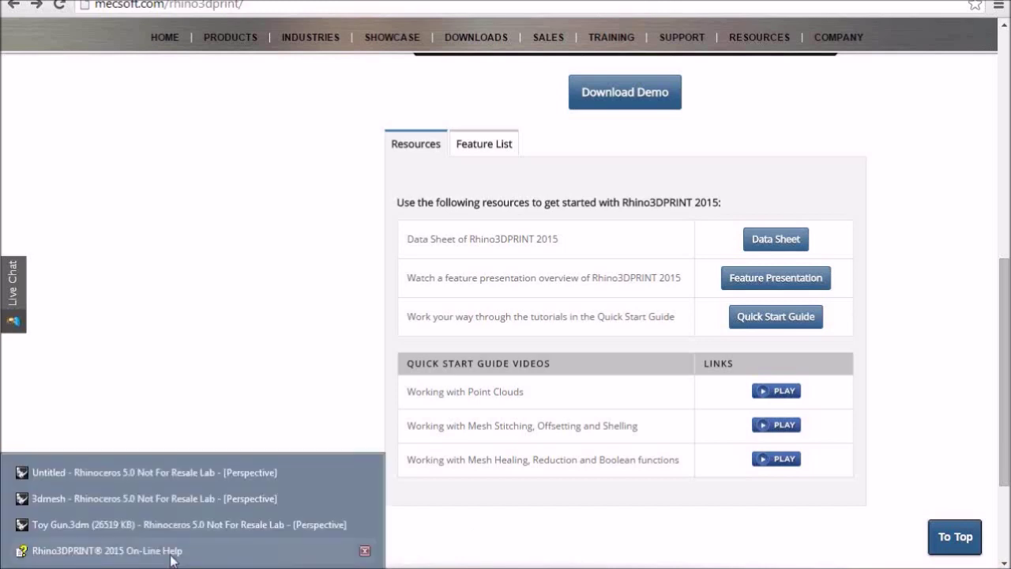
{"action": "left_click", "coordinate": [171, 524]}
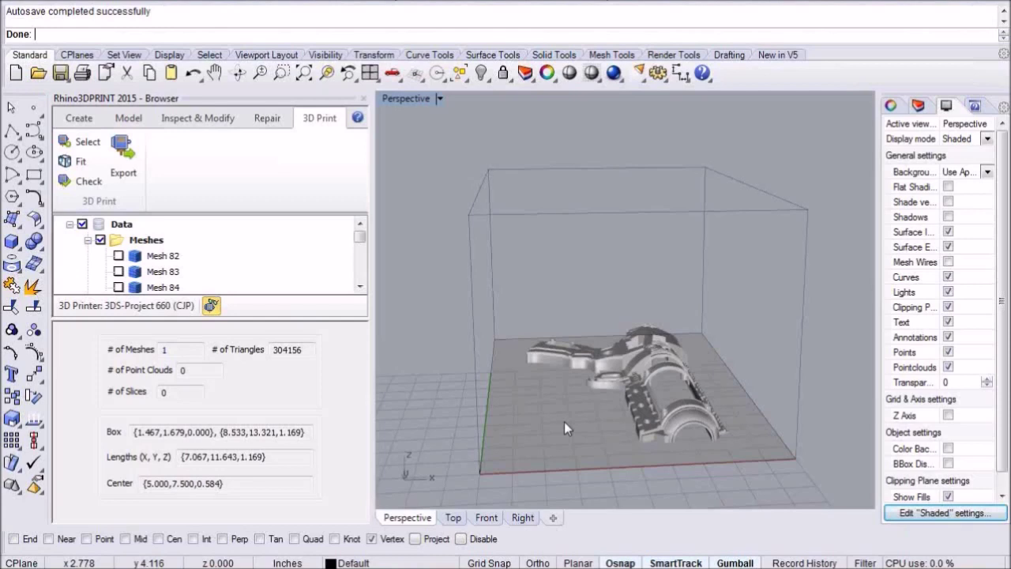
{"action": "right_click_drag", "start_coordinate": [564, 421], "coordinate": [666, 428]}
{"action": "scroll", "coordinate": [665, 428], "scroll_direction": "up", "scroll_amount": 2}
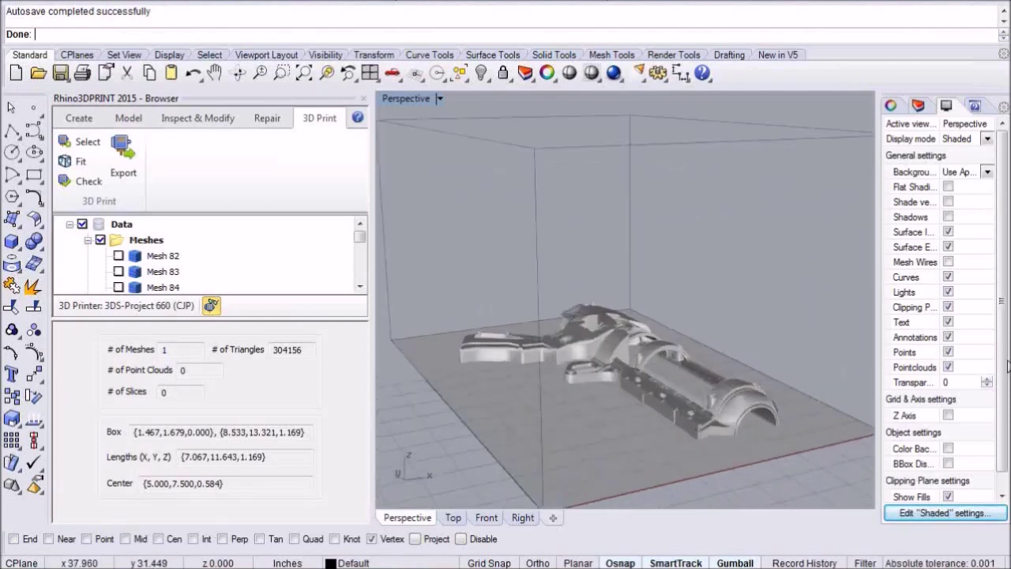
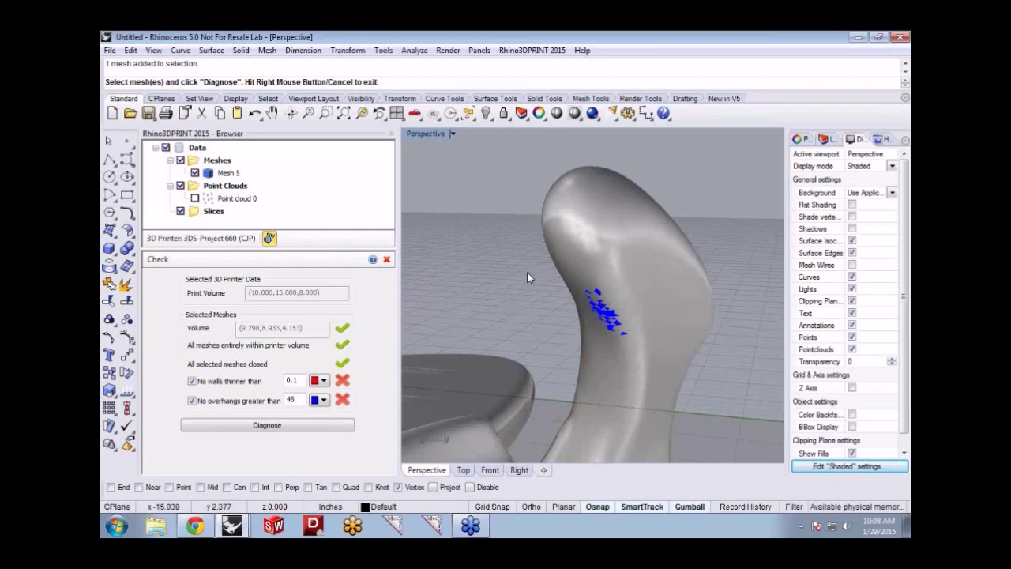
Close the print check on the footrest mesh and resize the Rhino3DPRINT browser to reveal its 3D Print functions
{"action": "left_click", "coordinate": [387, 260]}
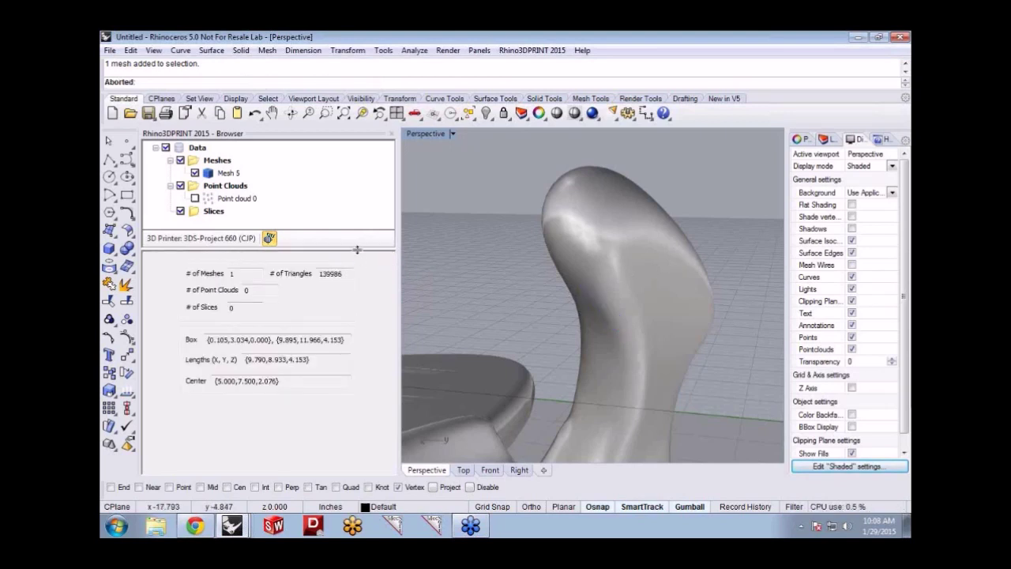
{"action": "left_click_drag", "start_coordinate": [357, 250], "coordinate": [354, 336]}
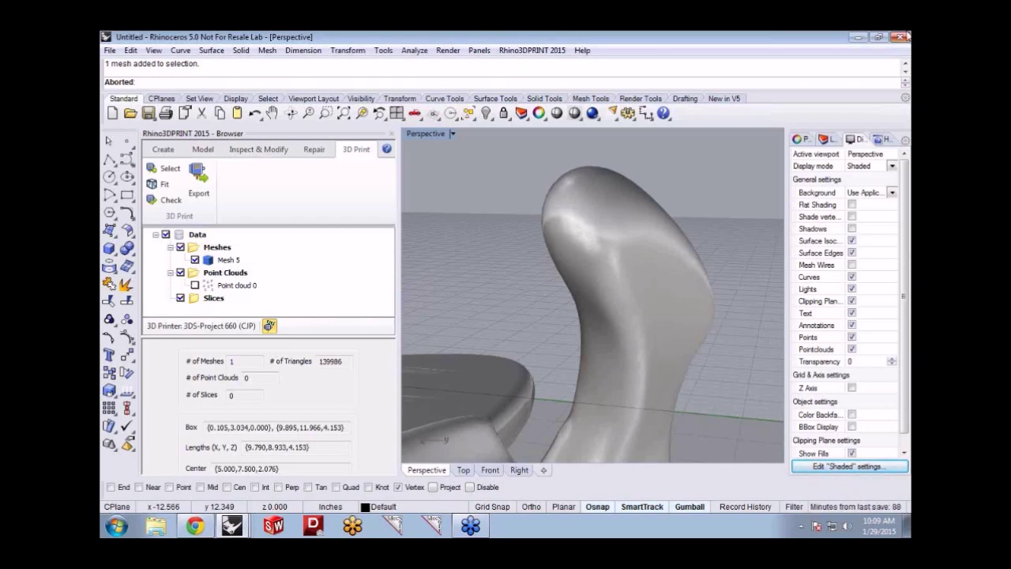
{"action": "left_click", "coordinate": [910, 254]}
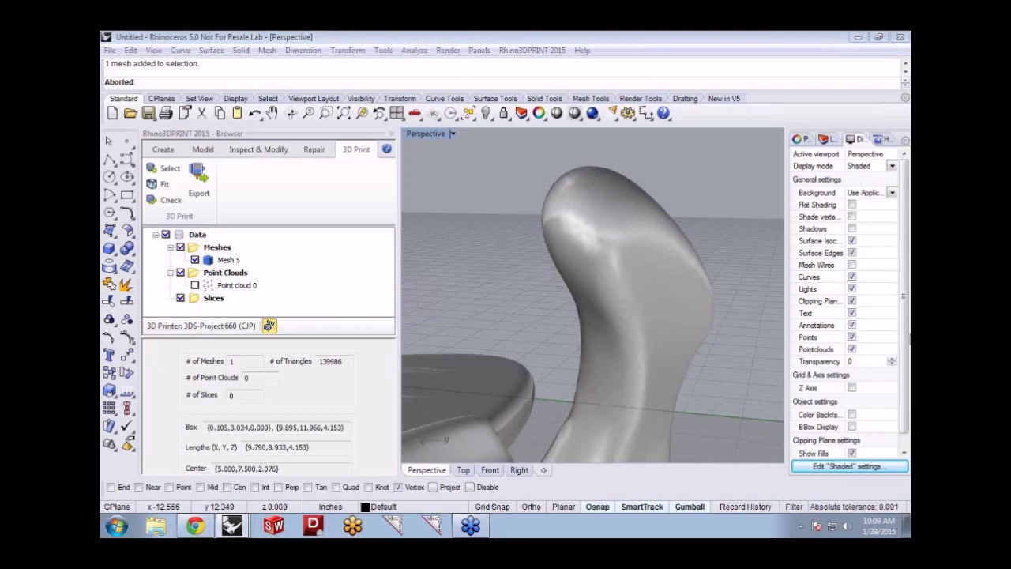
Slice the whole footrest mesh with a distance of 0.1 between slices
{"action": "scroll", "coordinate": [558, 260], "scroll_direction": "down", "scroll_amount": 6}
{"action": "right_click_drag", "start_coordinate": [558, 260], "coordinate": [695, 267]}
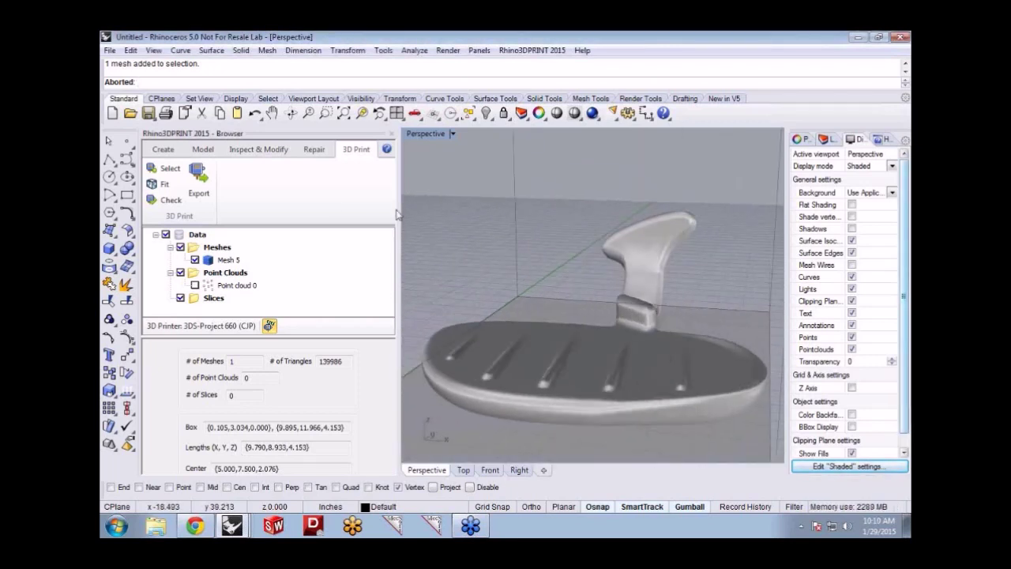
{"action": "left_click", "coordinate": [249, 154]}
{"action": "left_click", "coordinate": [203, 150]}
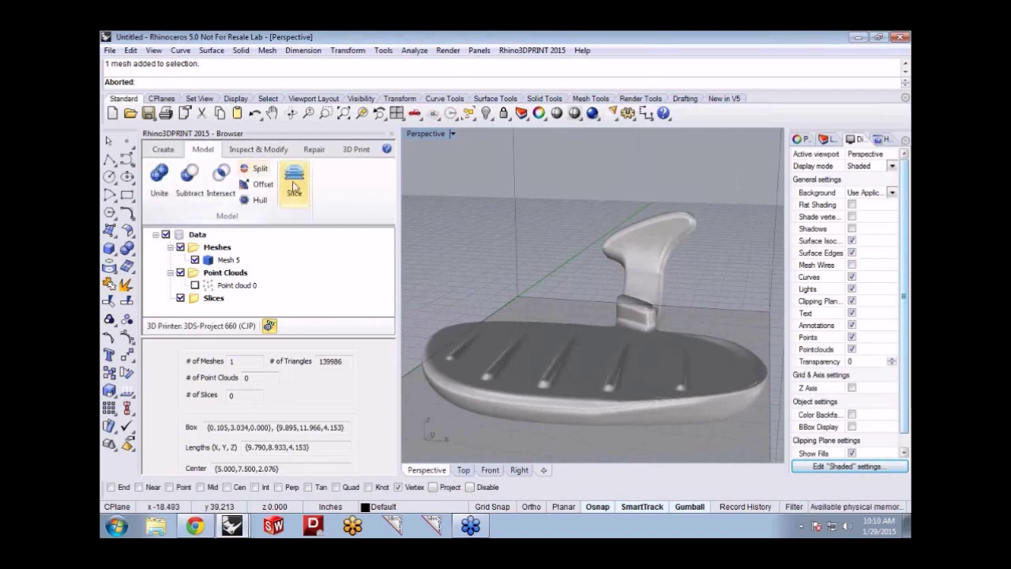
{"action": "left_click", "coordinate": [293, 184]}
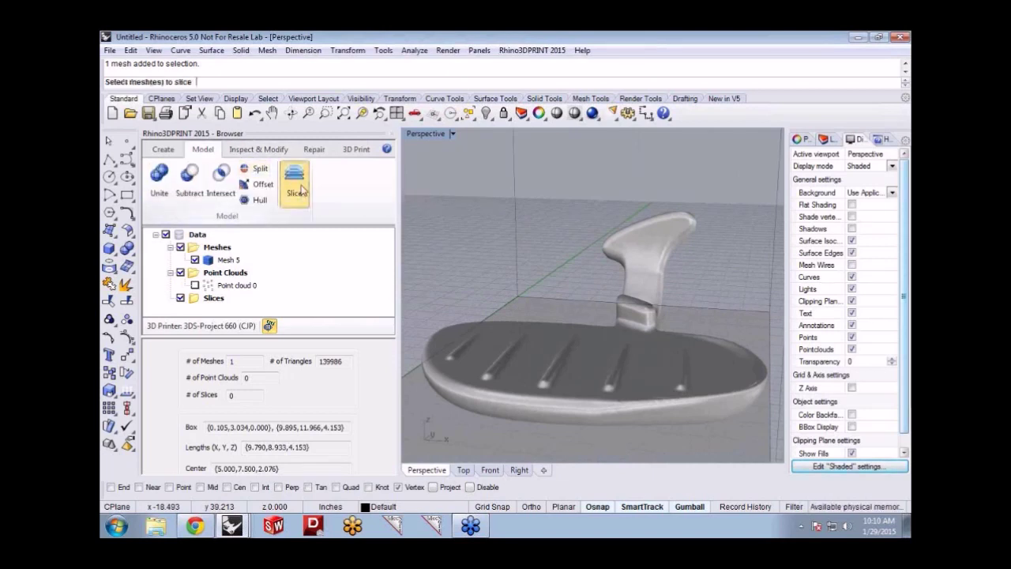
{"action": "left_click", "coordinate": [551, 345]}
{"action": "key", "text": "Return"}
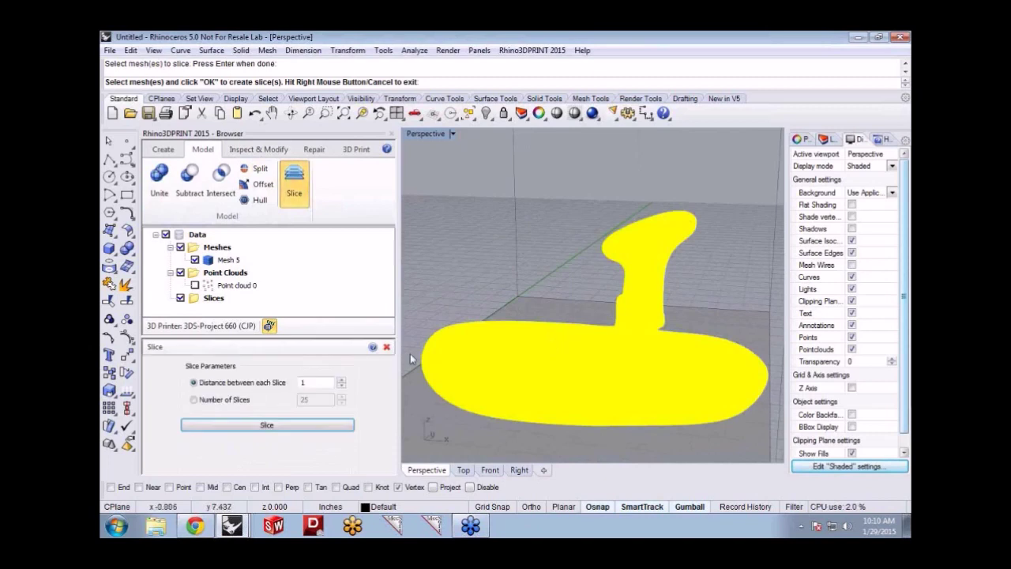
{"action": "left_click_drag", "start_coordinate": [322, 385], "coordinate": [298, 383]}
{"action": "type", "text": "0.1"}
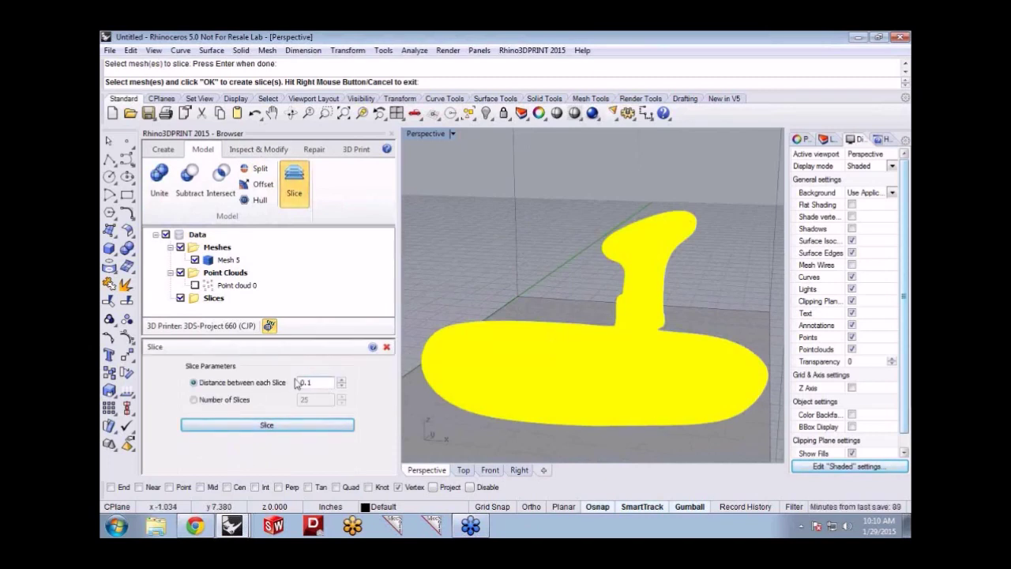
{"action": "left_click", "coordinate": [296, 425]}
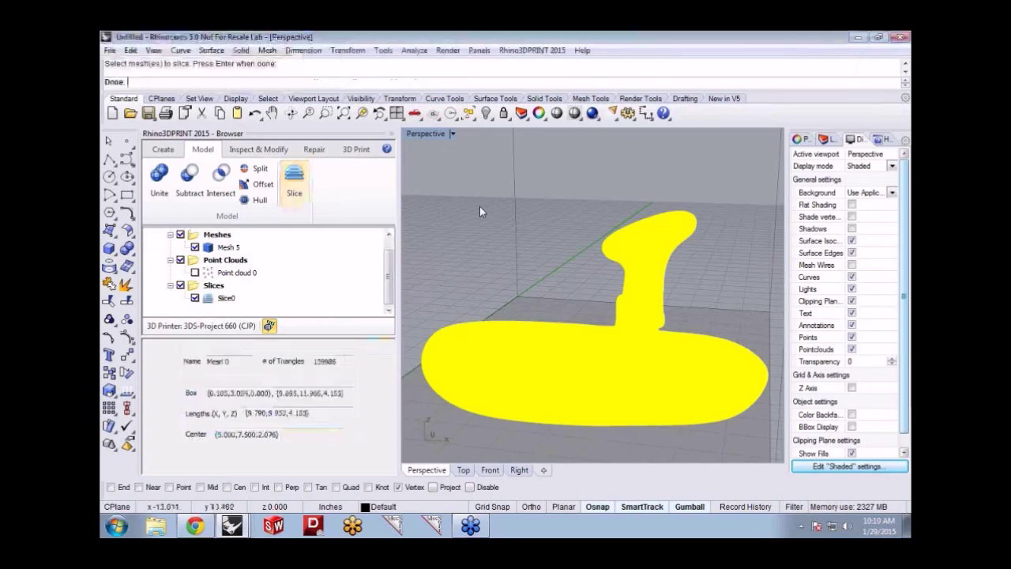
Examine the footrest's slice contours and bring up the export option for the slice set
{"action": "scroll", "coordinate": [687, 332], "scroll_direction": "down", "scroll_amount": 4}
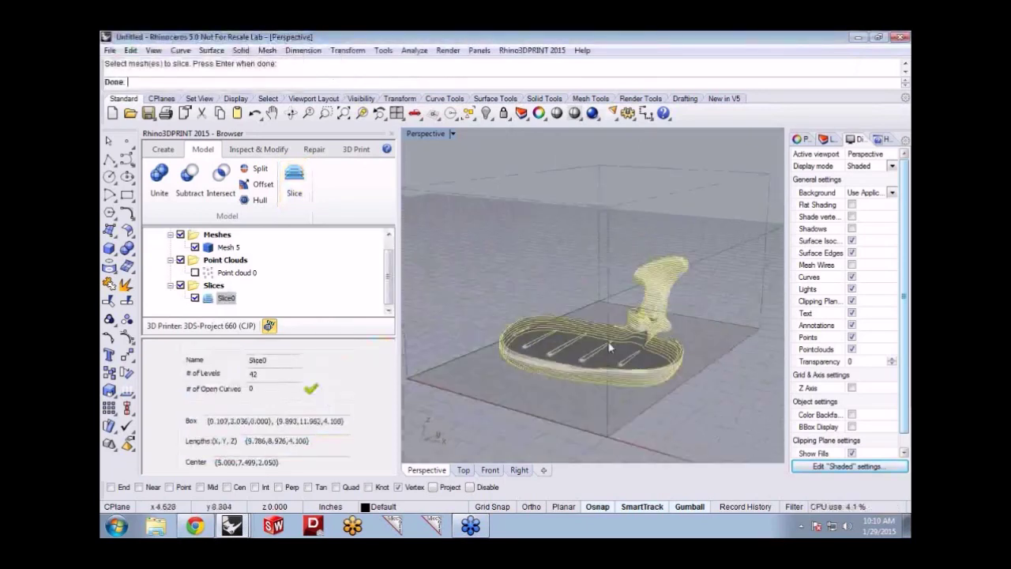
{"action": "scroll", "coordinate": [609, 348], "scroll_direction": "up", "scroll_amount": 2}
{"action": "right_click_drag", "start_coordinate": [609, 347], "coordinate": [662, 365]}
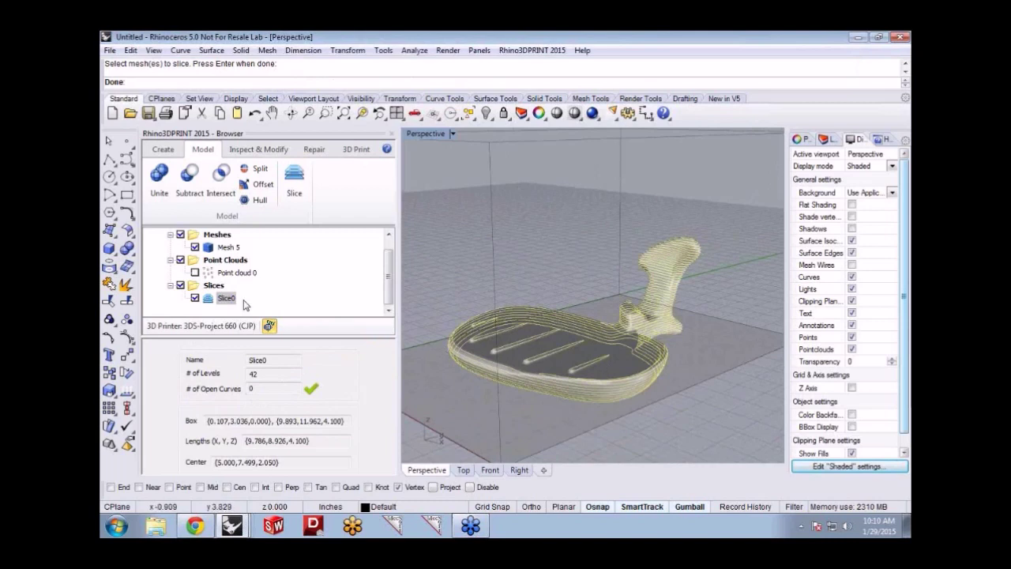
{"action": "right_click", "coordinate": [209, 300]}
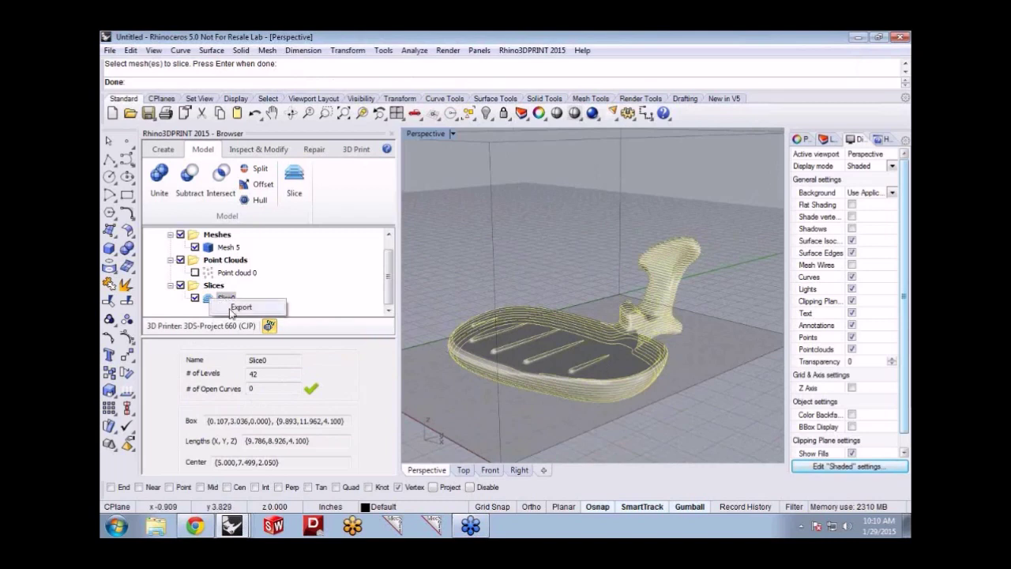